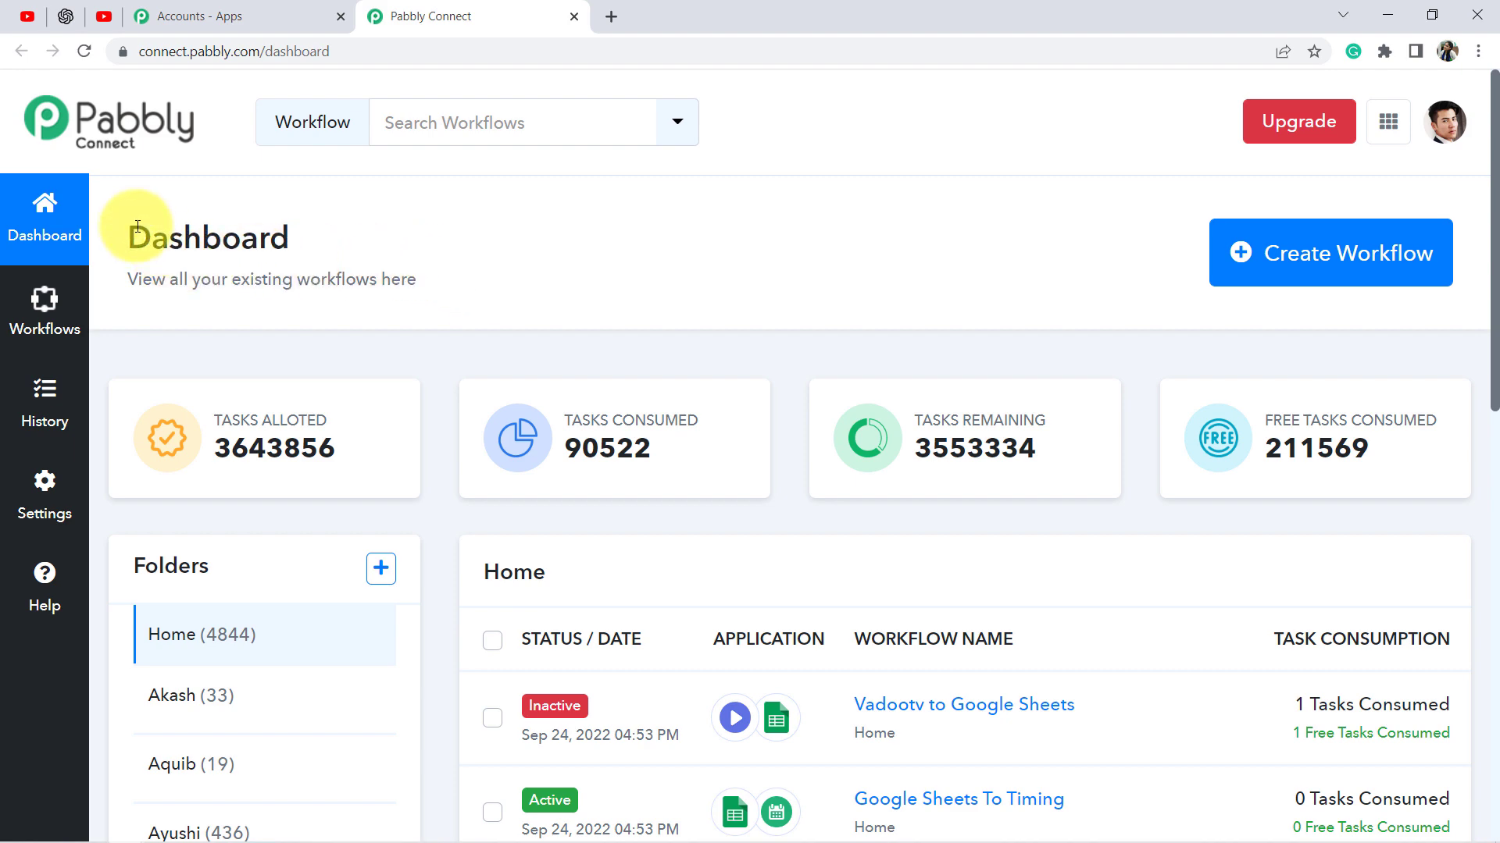
# Create a new workflow named "Auto Reply to YouTube Comments via OpenAI"
pyautogui.moveTo(137, 226); pyautogui.dragTo(391, 278)
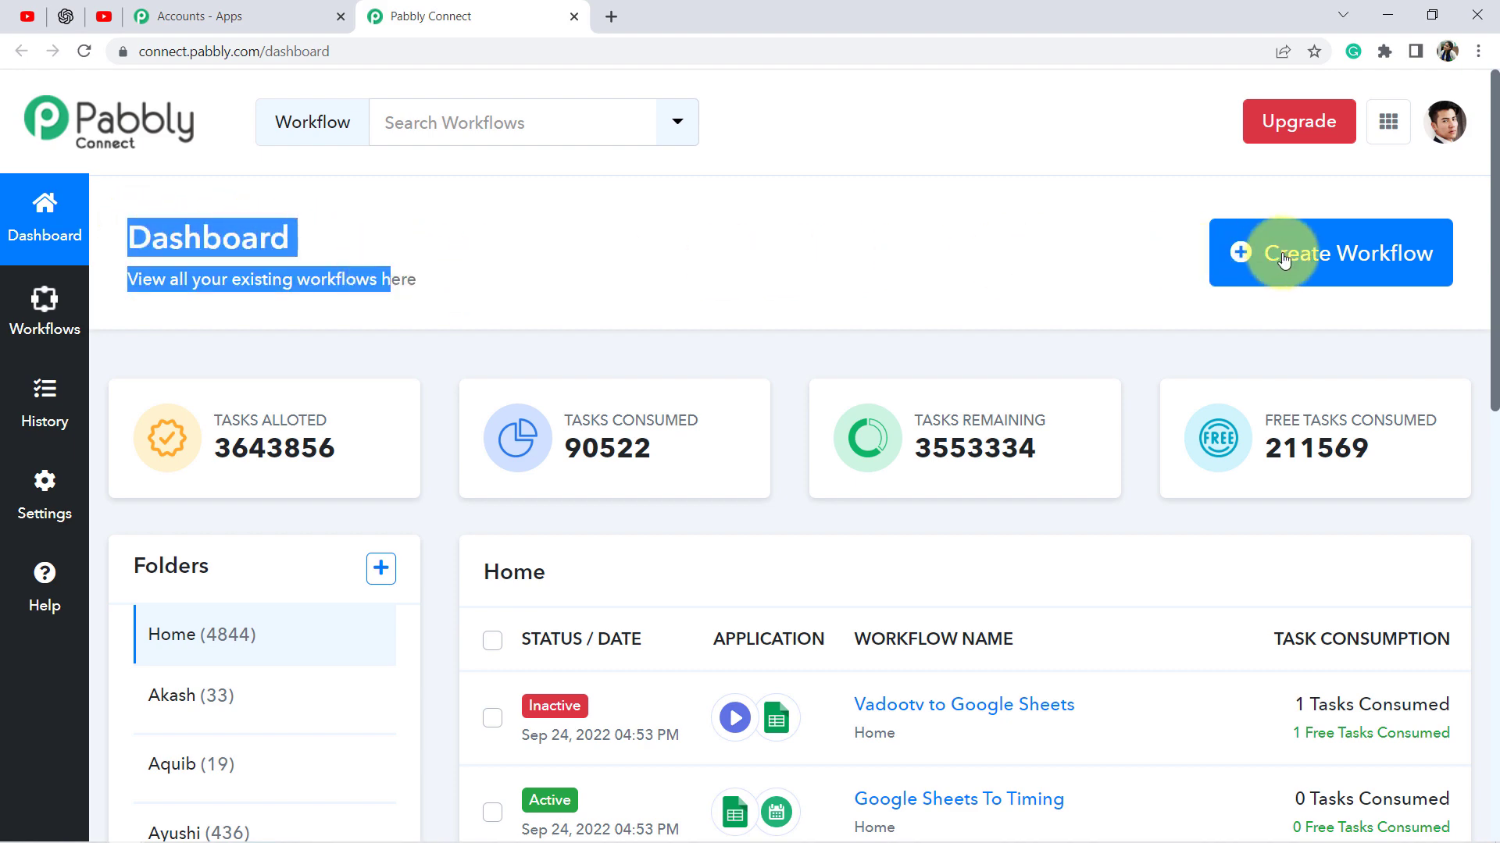
pyautogui.click(1284, 260)
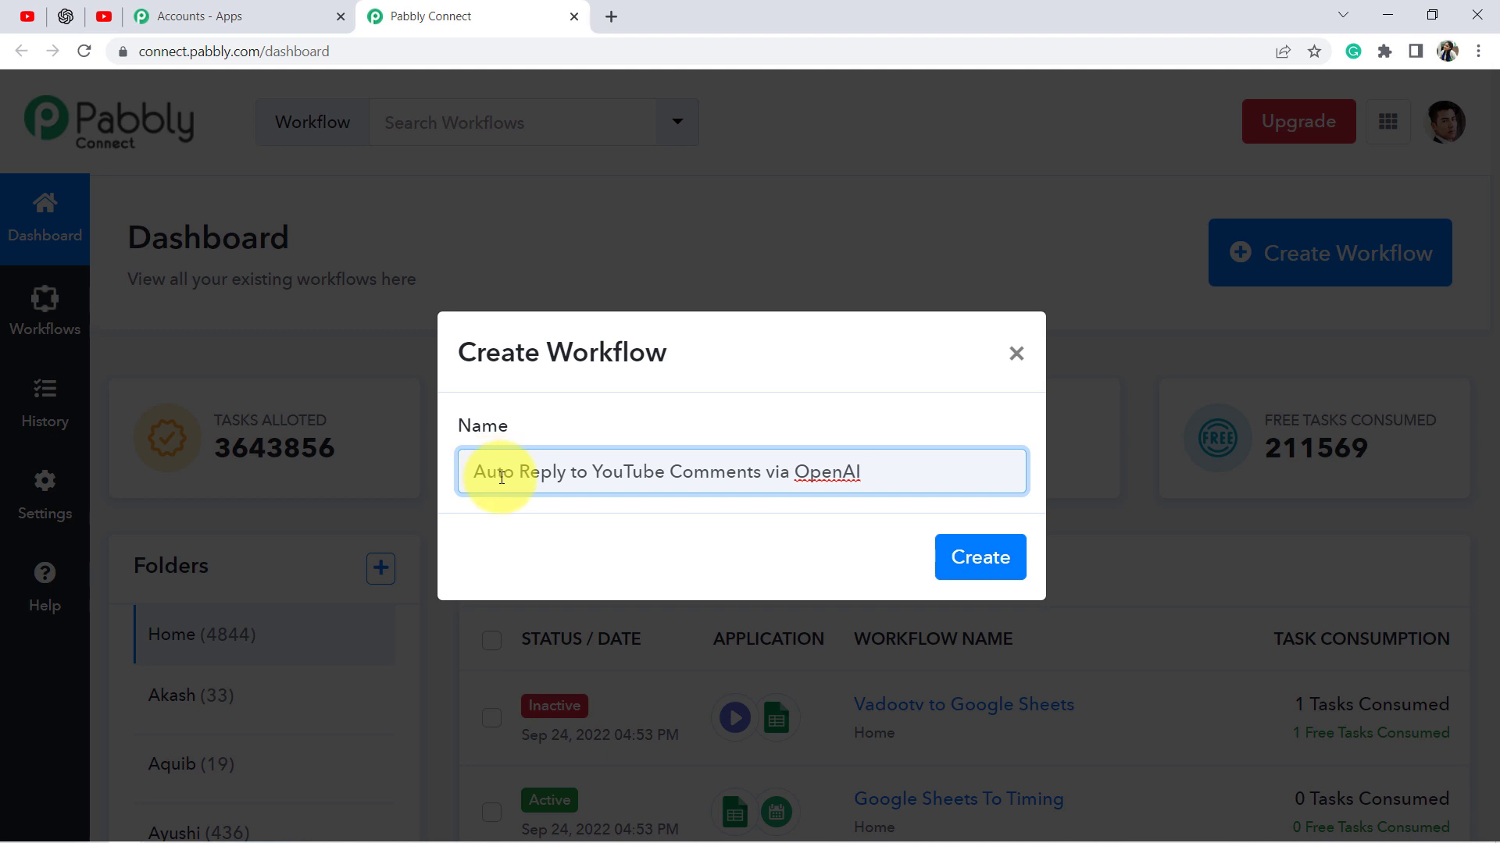
pyautogui.moveTo(530, 474); pyautogui.dragTo(861, 474)
pyautogui.click(975, 565)
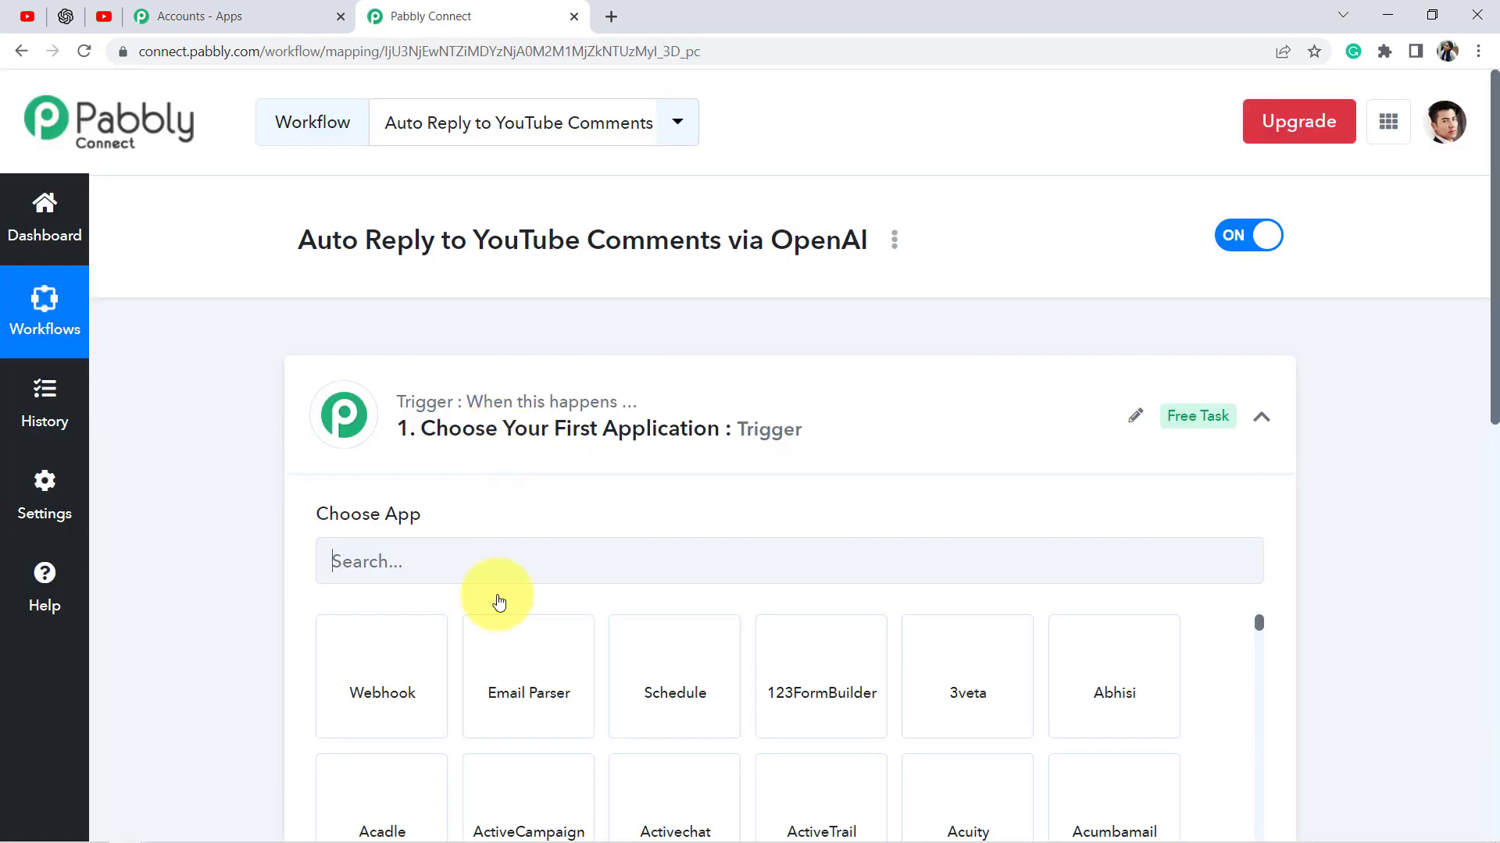
pyautogui.click(572, 403)
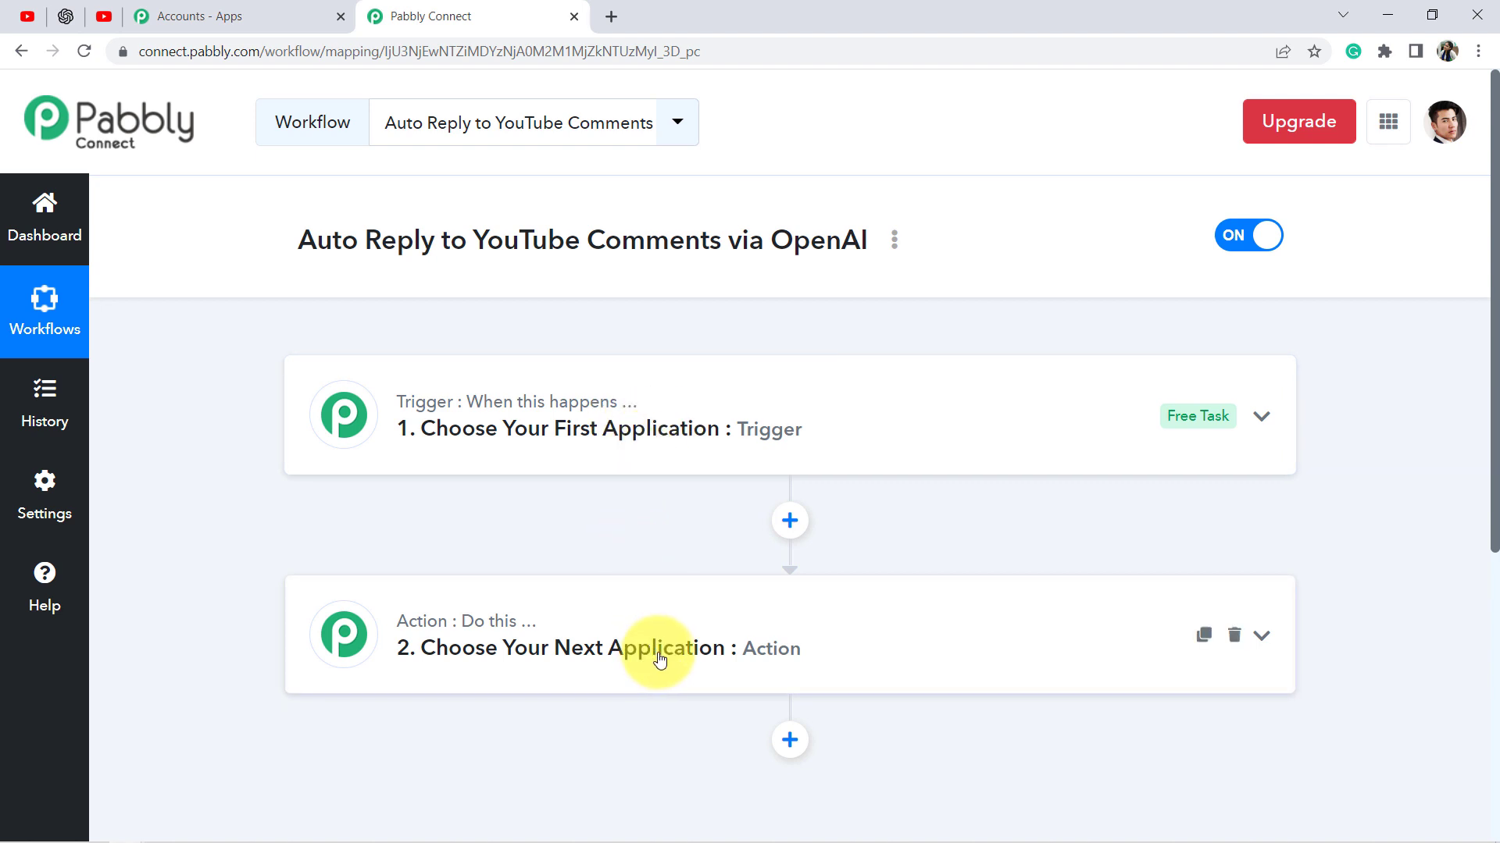
pyautogui.scroll(-3, 557, 643)
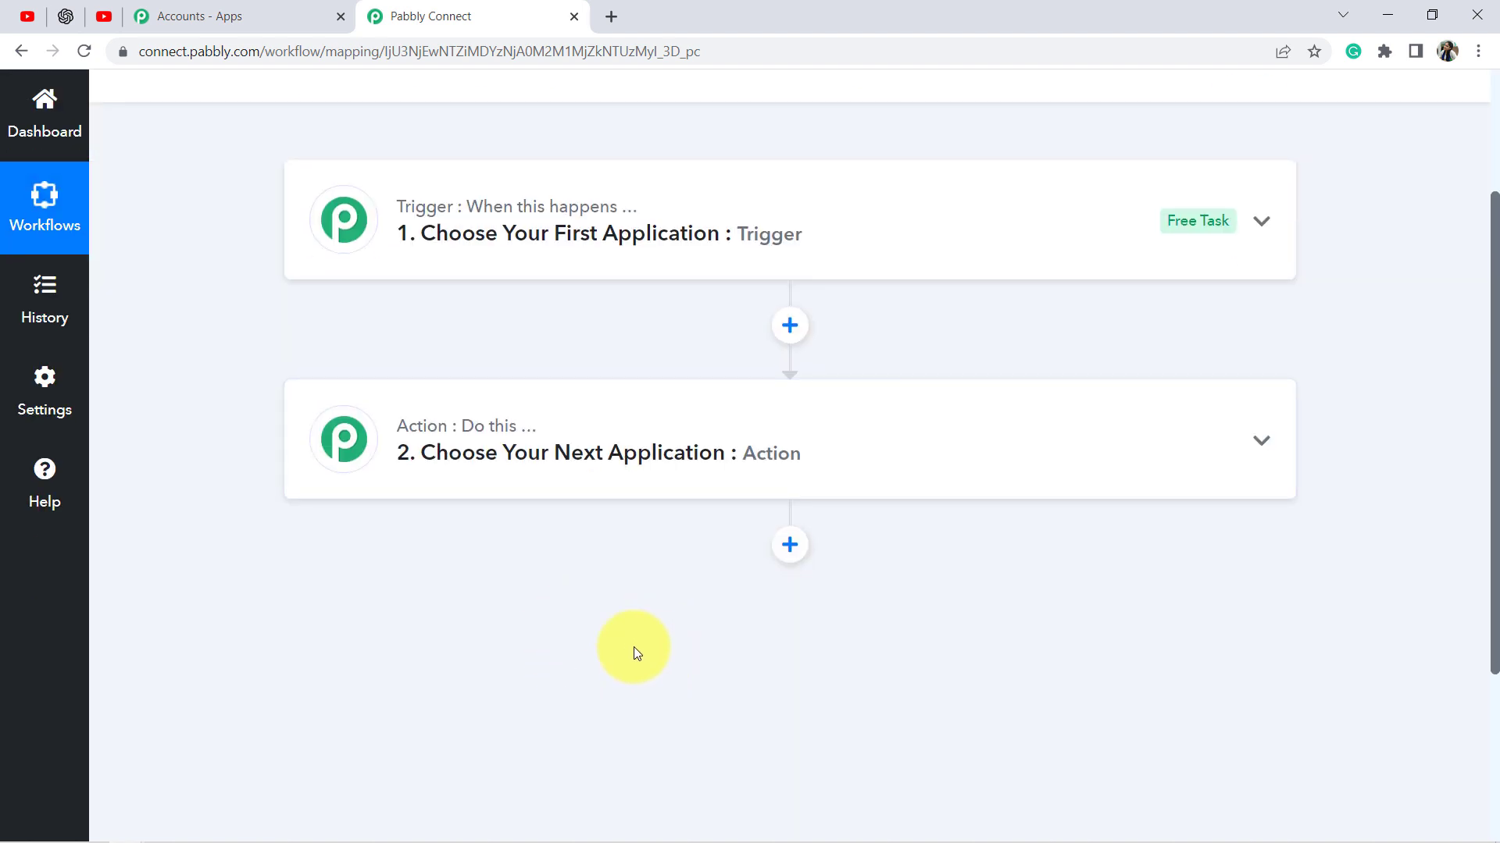
pyautogui.scroll(3, 635, 647)
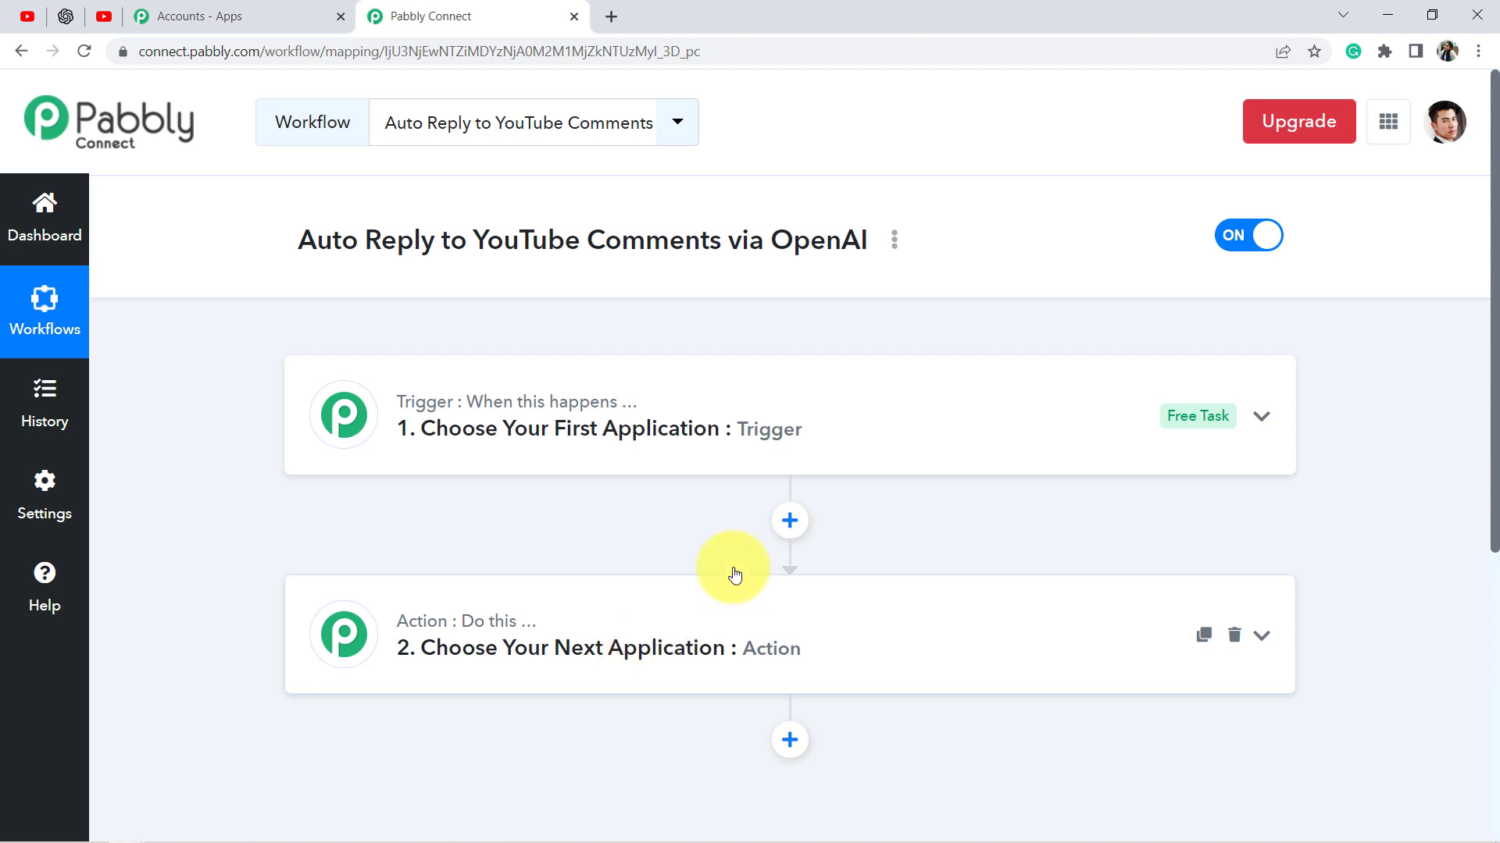
# Set the workflow's trigger app to YouTube and its trigger event to New Comment on a Channel
pyautogui.click(672, 428)
pyautogui.click(412, 555)
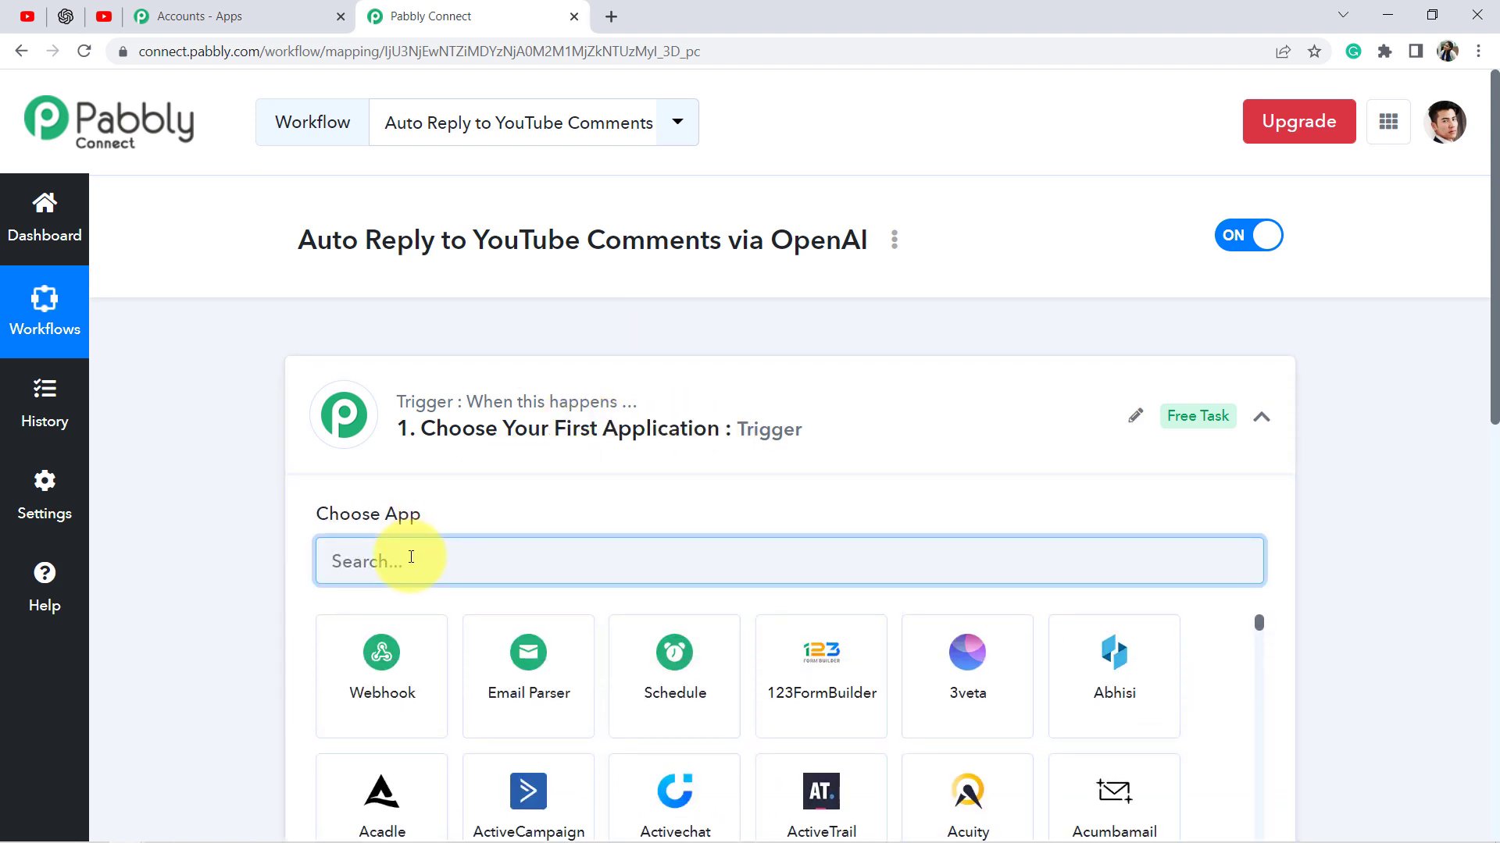
pyautogui.write('you')
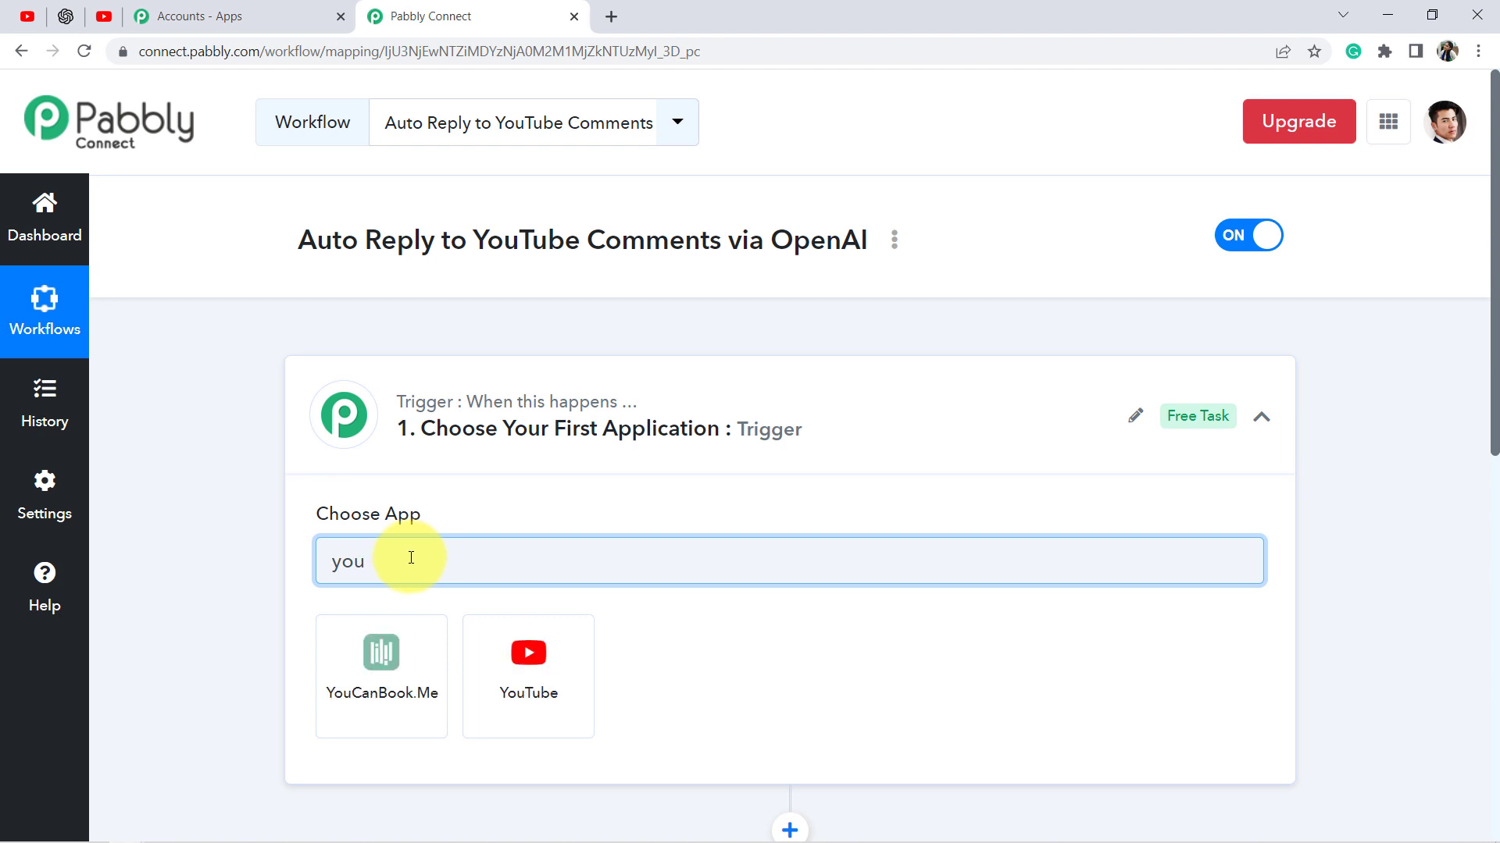
pyautogui.click(528, 679)
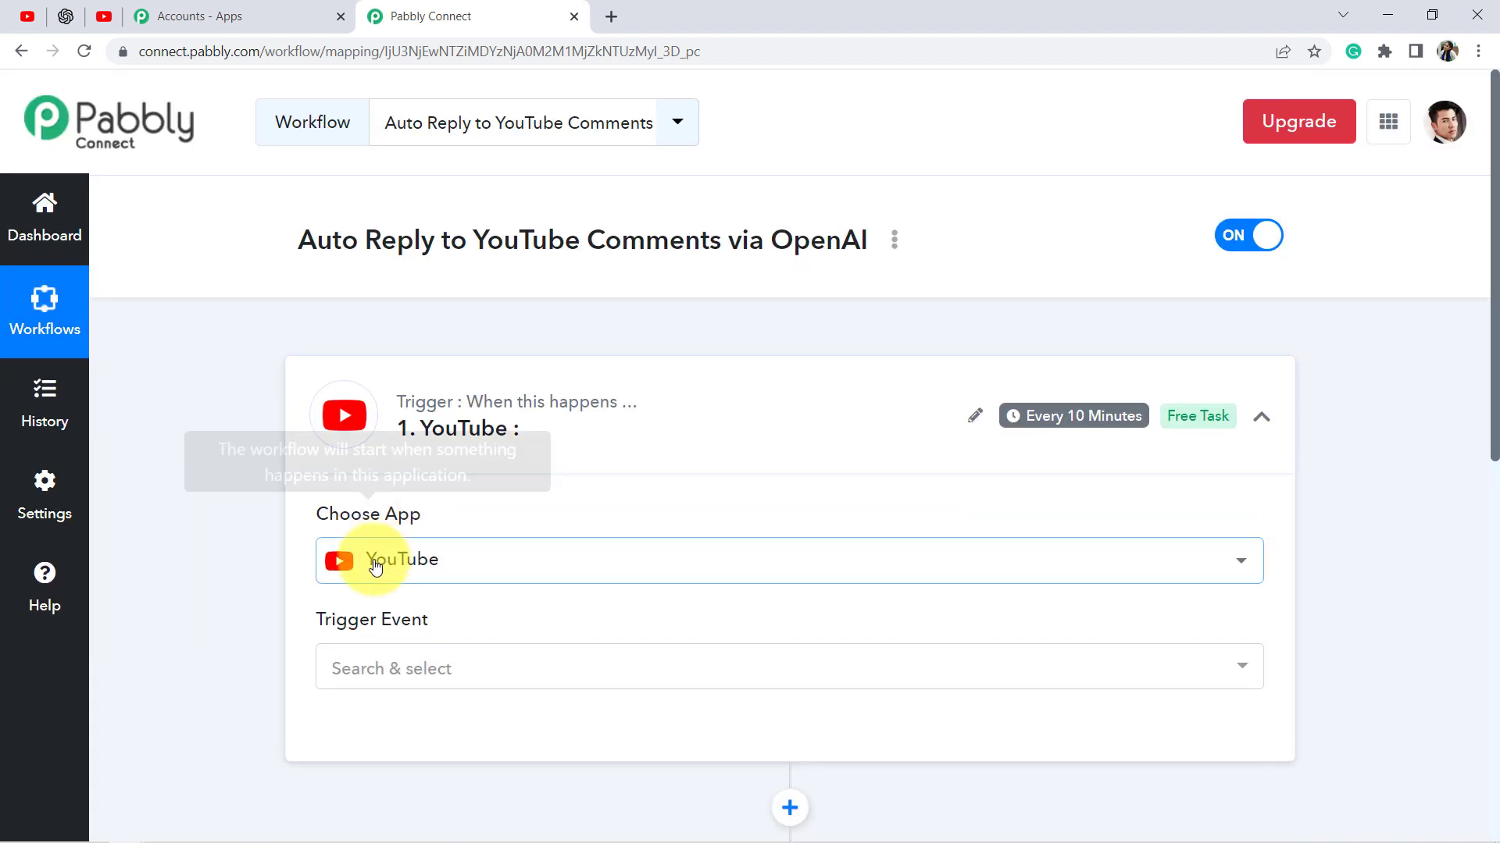
pyautogui.scroll(-5, 375, 568)
pyautogui.click(371, 289)
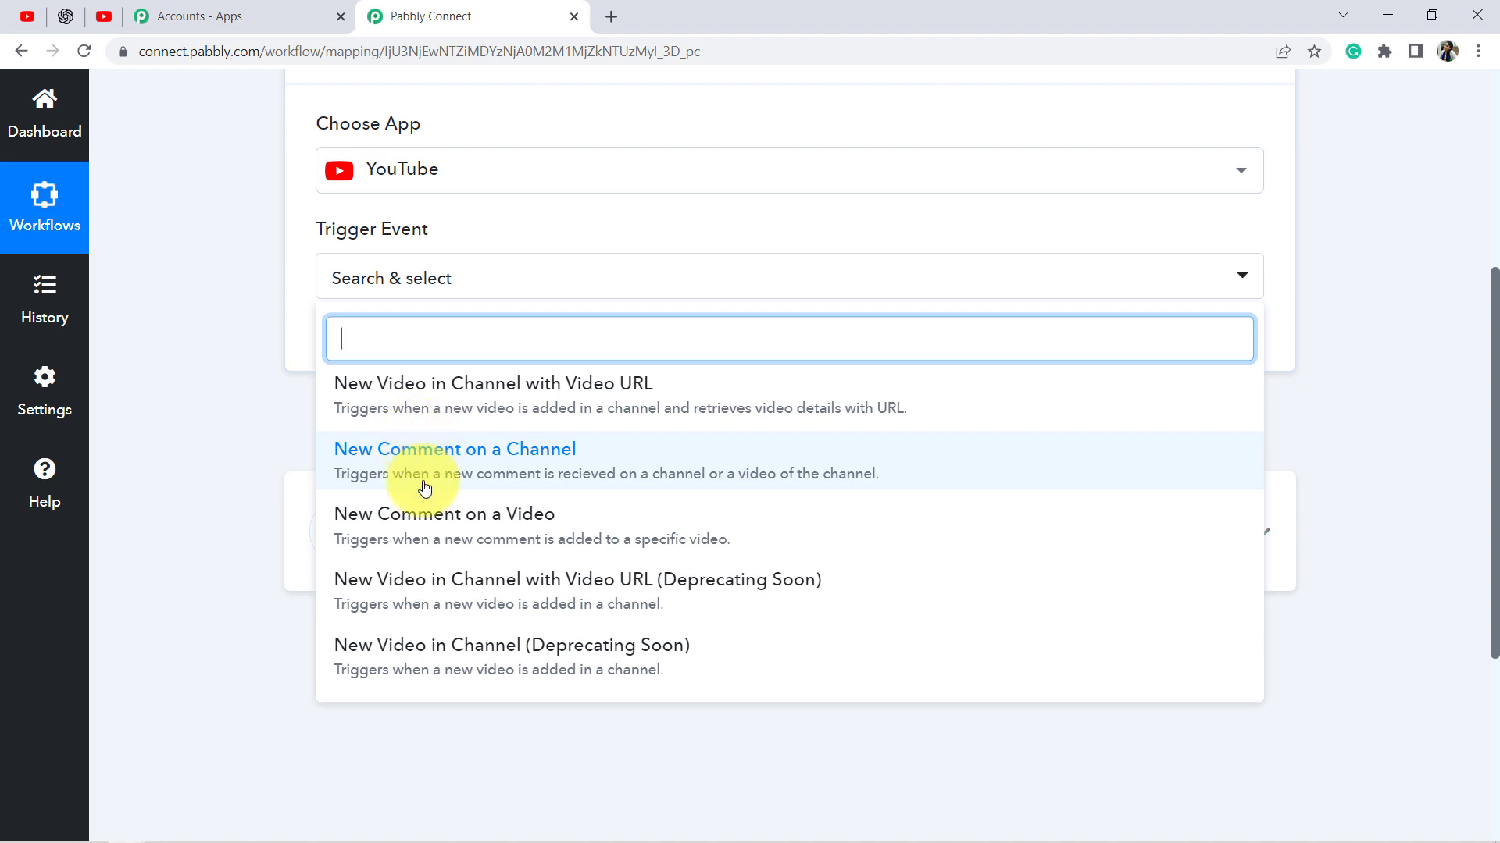
pyautogui.click(520, 453)
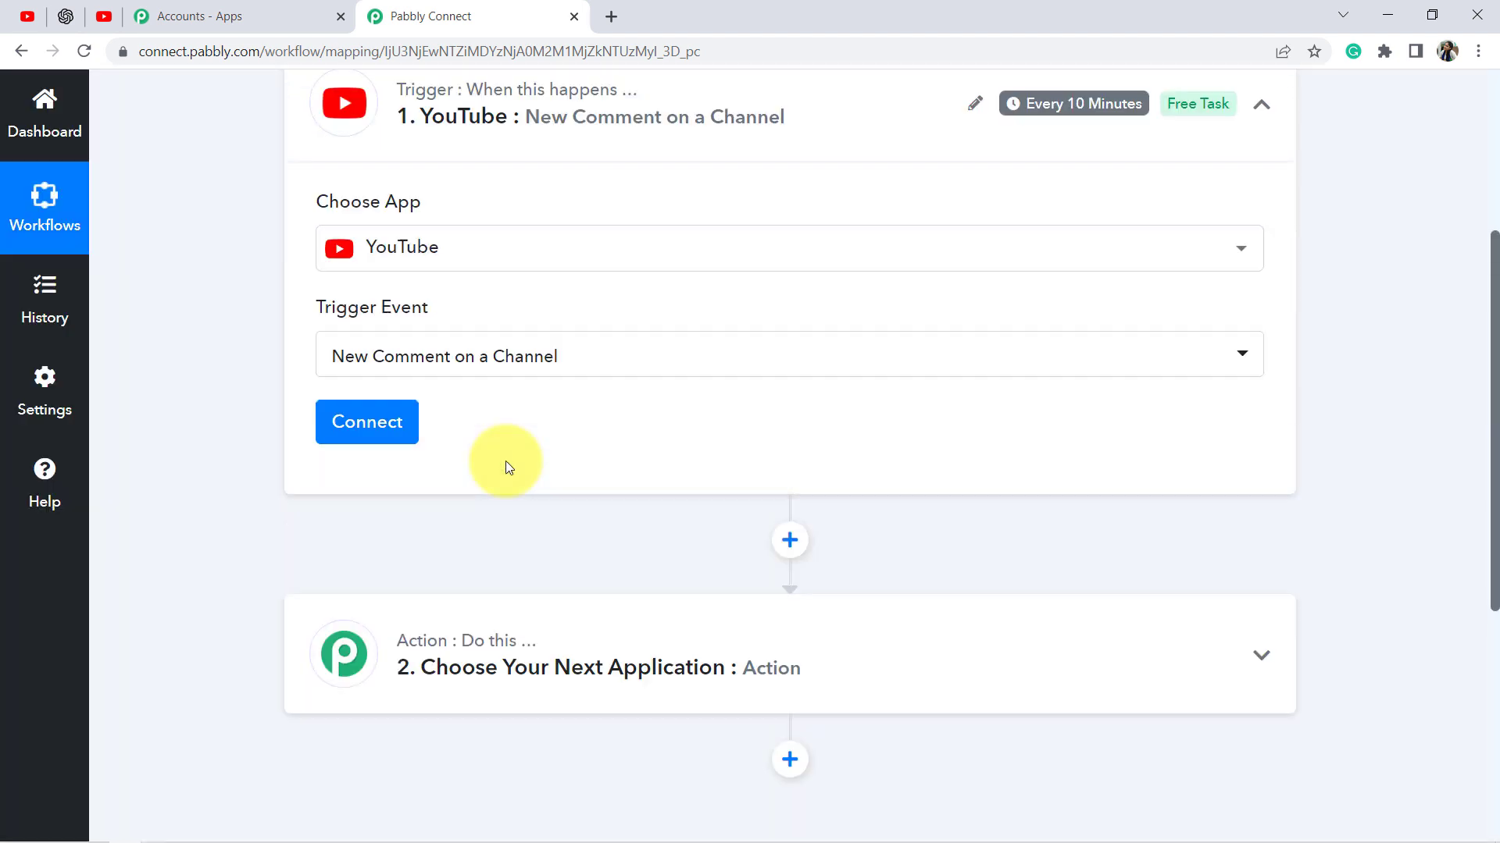
# Add a new YouTube connection for the trigger and authorize it with the Google account
pyautogui.click(332, 445)
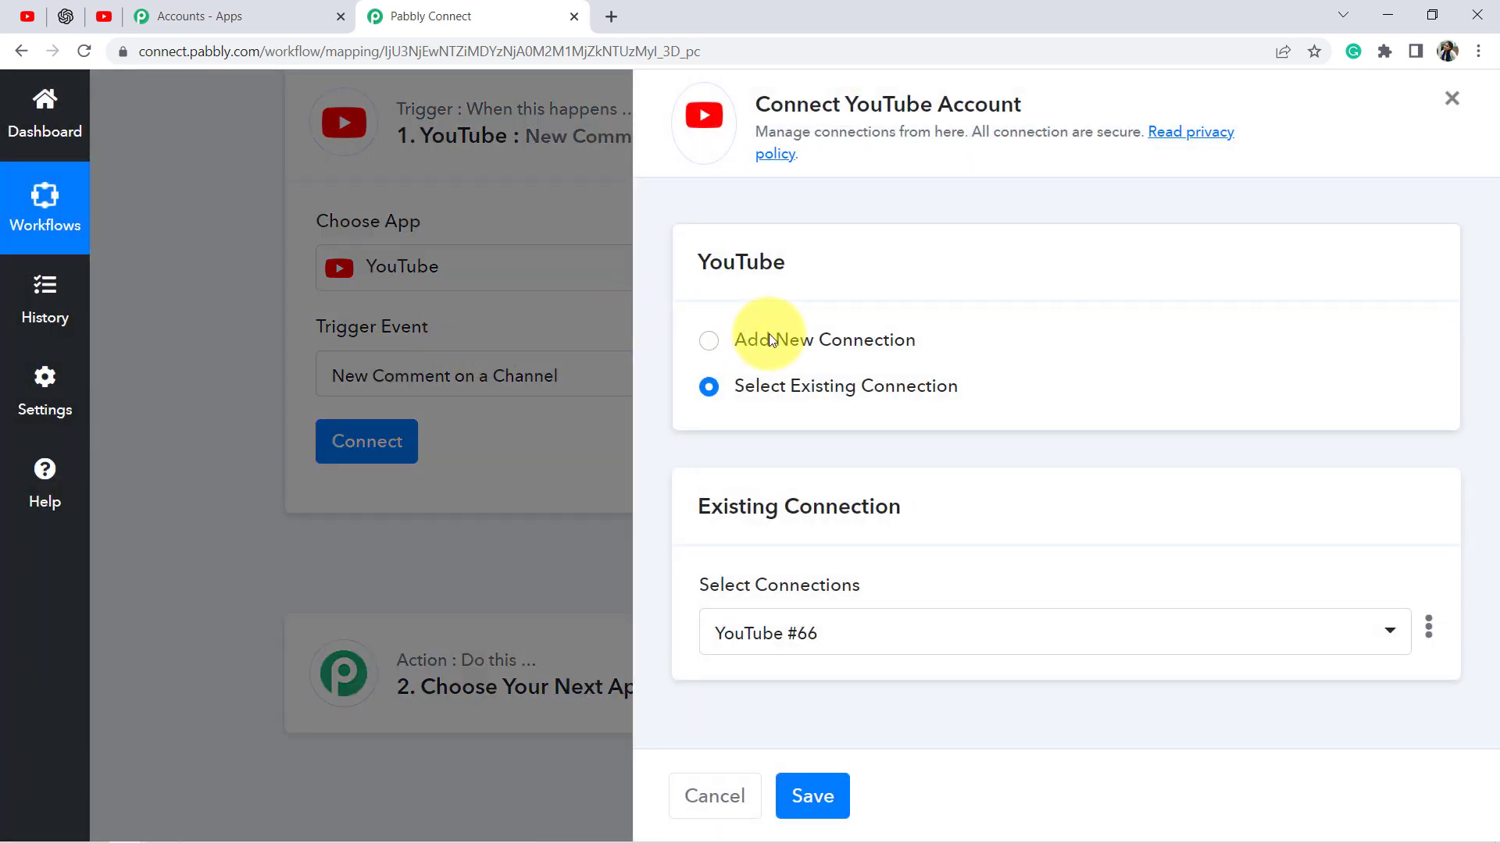
pyautogui.click(710, 340)
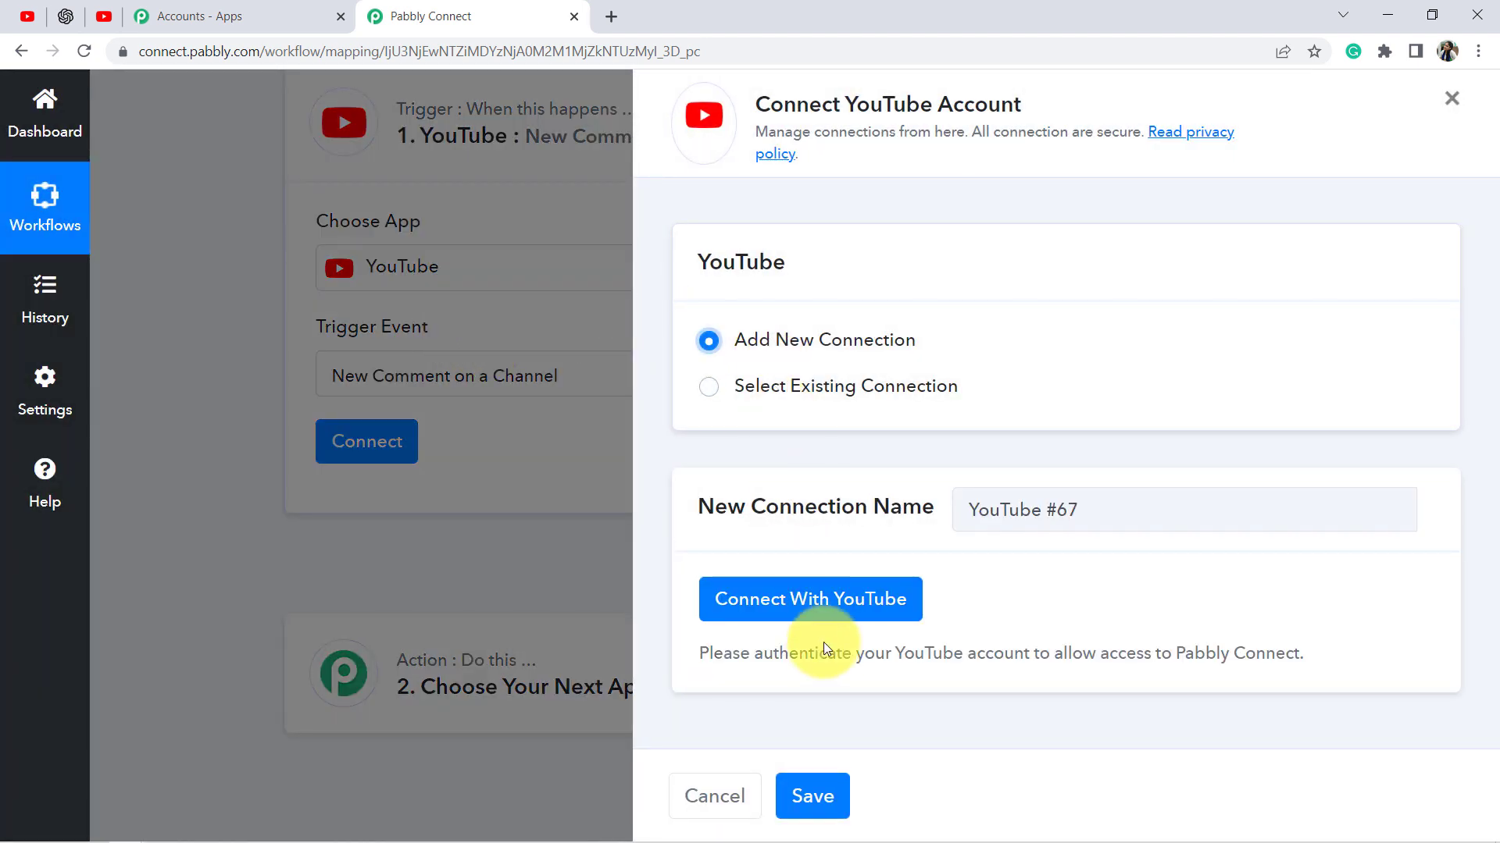
pyautogui.click(785, 599)
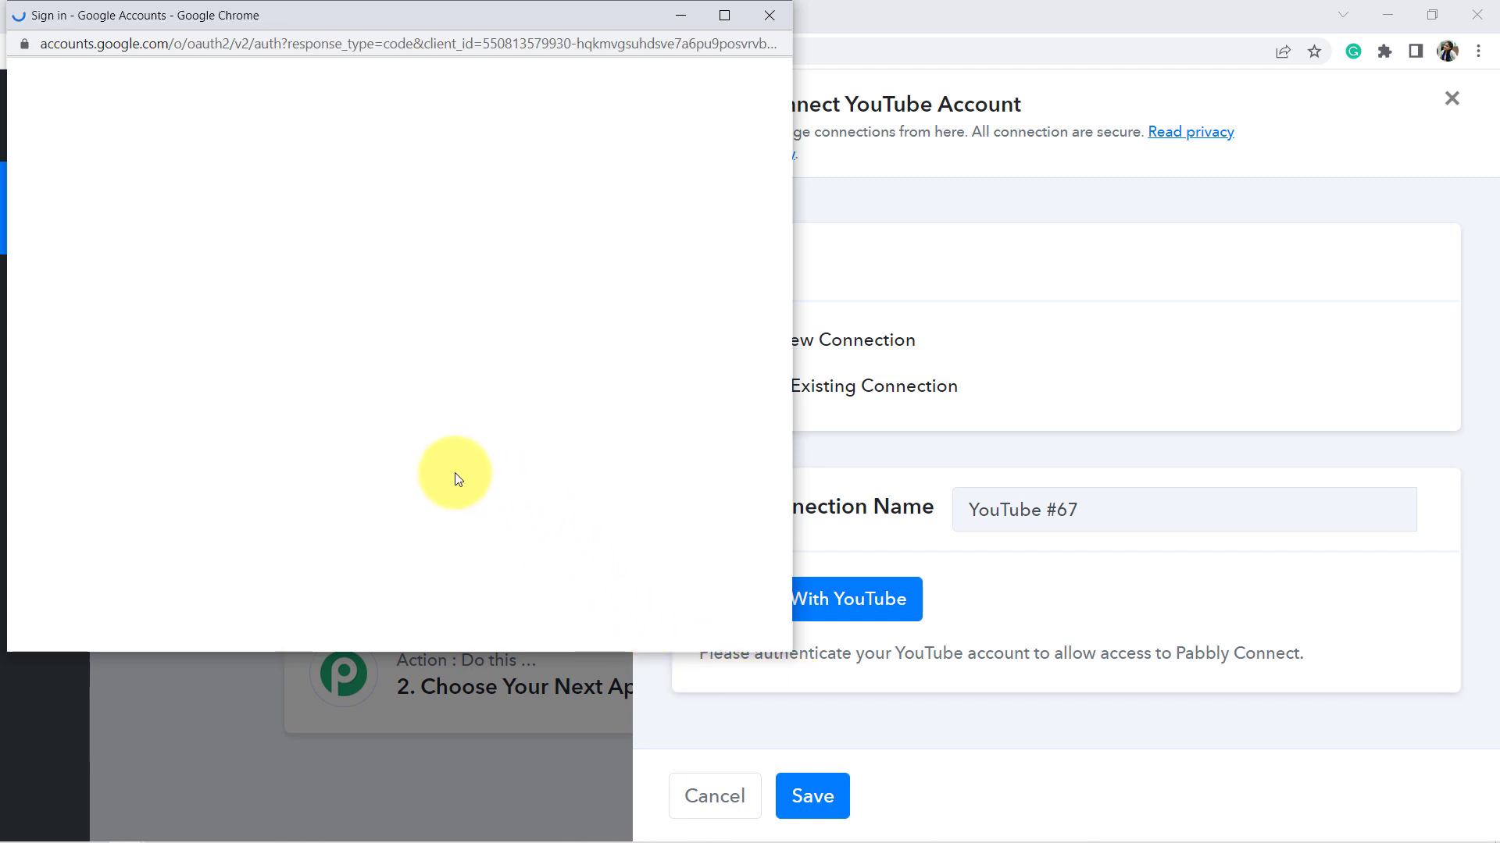
pyautogui.click(273, 531)
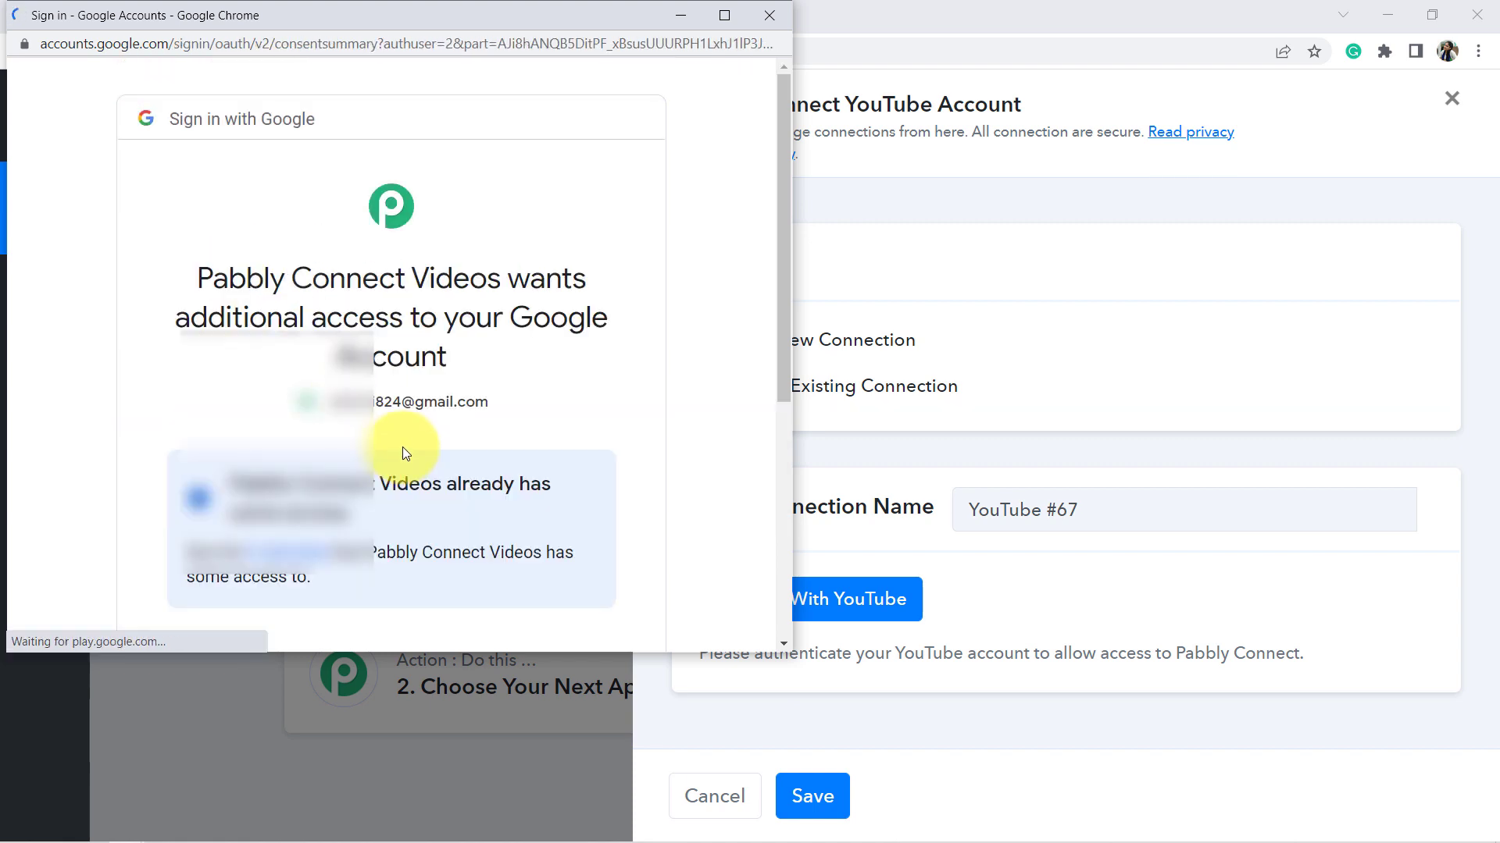
pyautogui.scroll(-5, 402, 446)
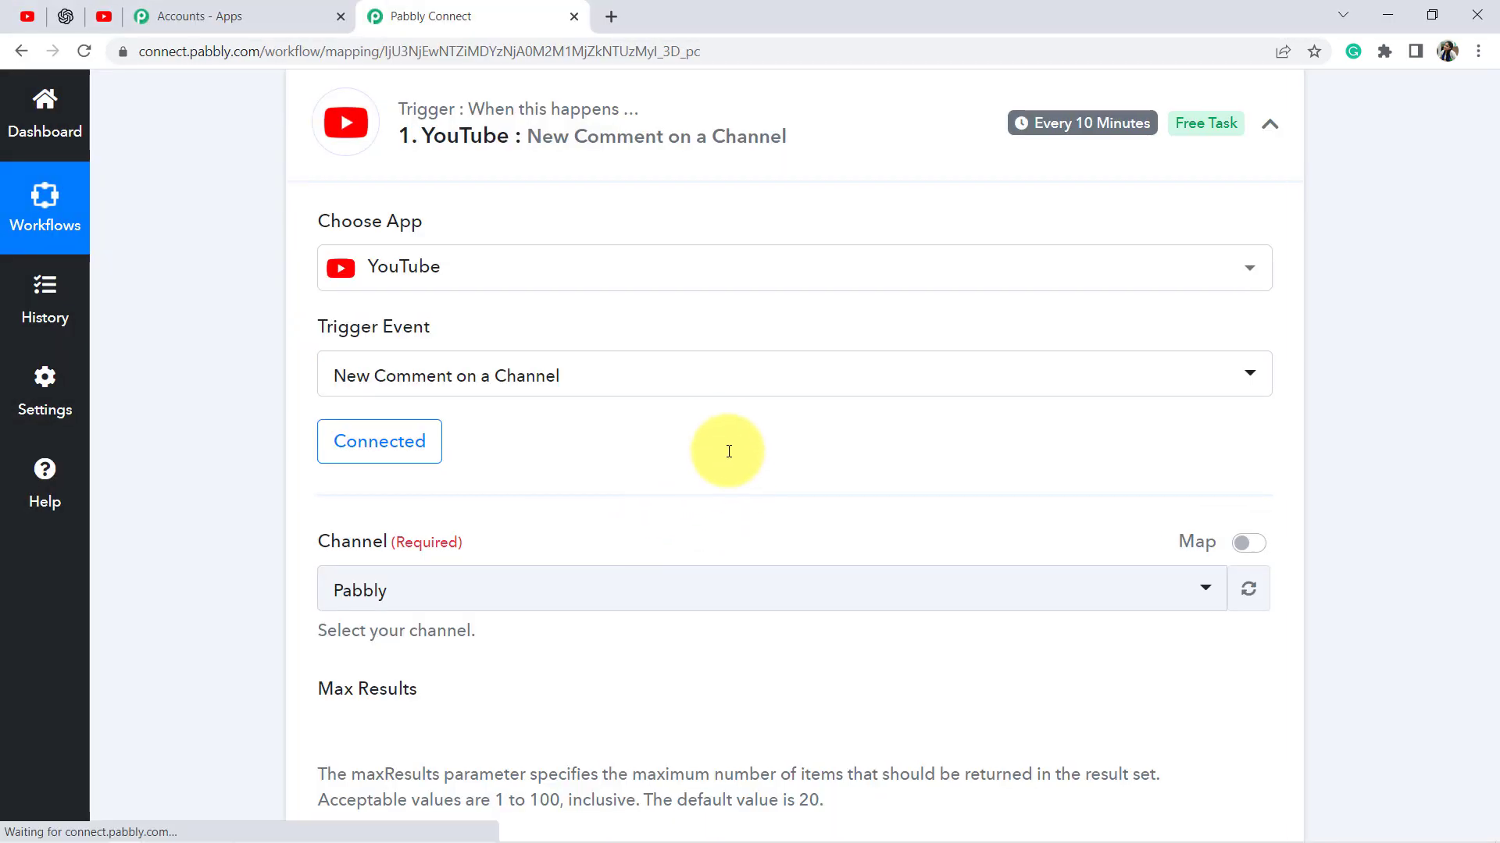
# Compare the channel chosen in the trigger with the channel name shown in YouTube Studio
pyautogui.scroll(-2, 606, 408)
pyautogui.scroll(-1, 609, 411)
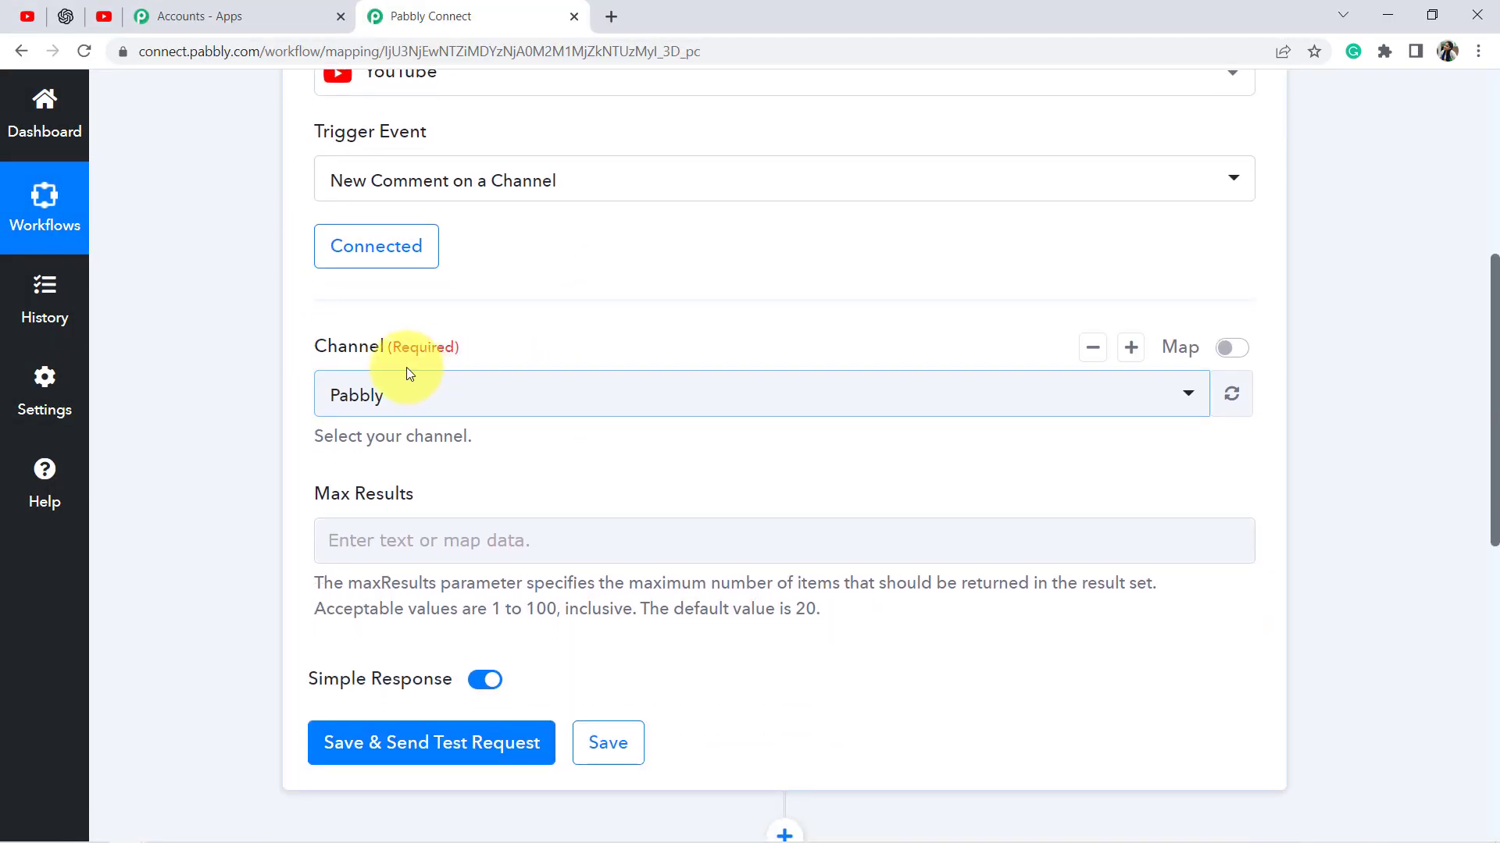
pyautogui.moveTo(318, 344); pyautogui.dragTo(413, 393)
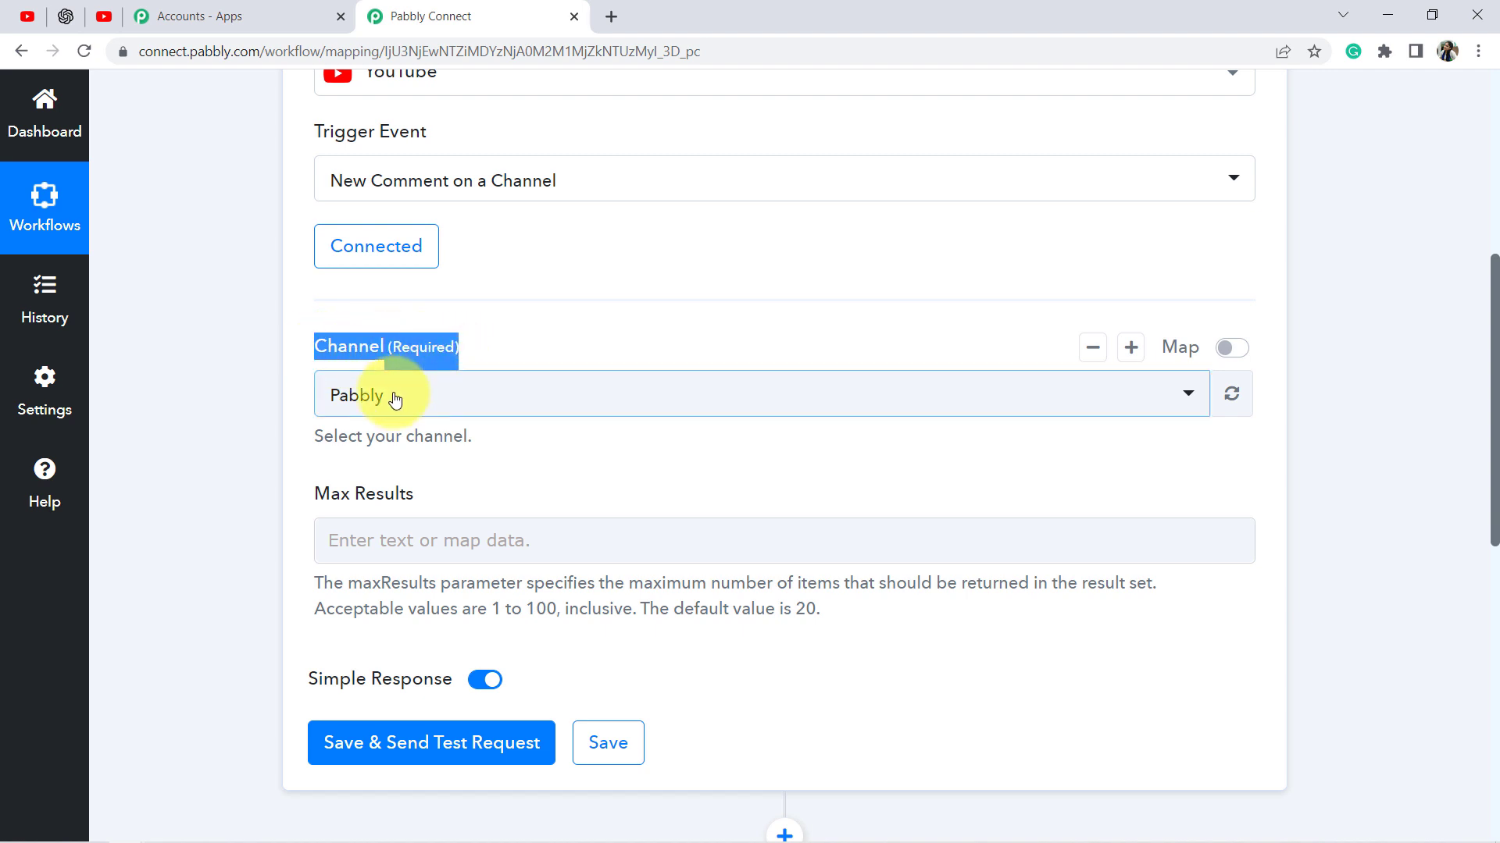
pyautogui.click(387, 393)
pyautogui.click(251, 435)
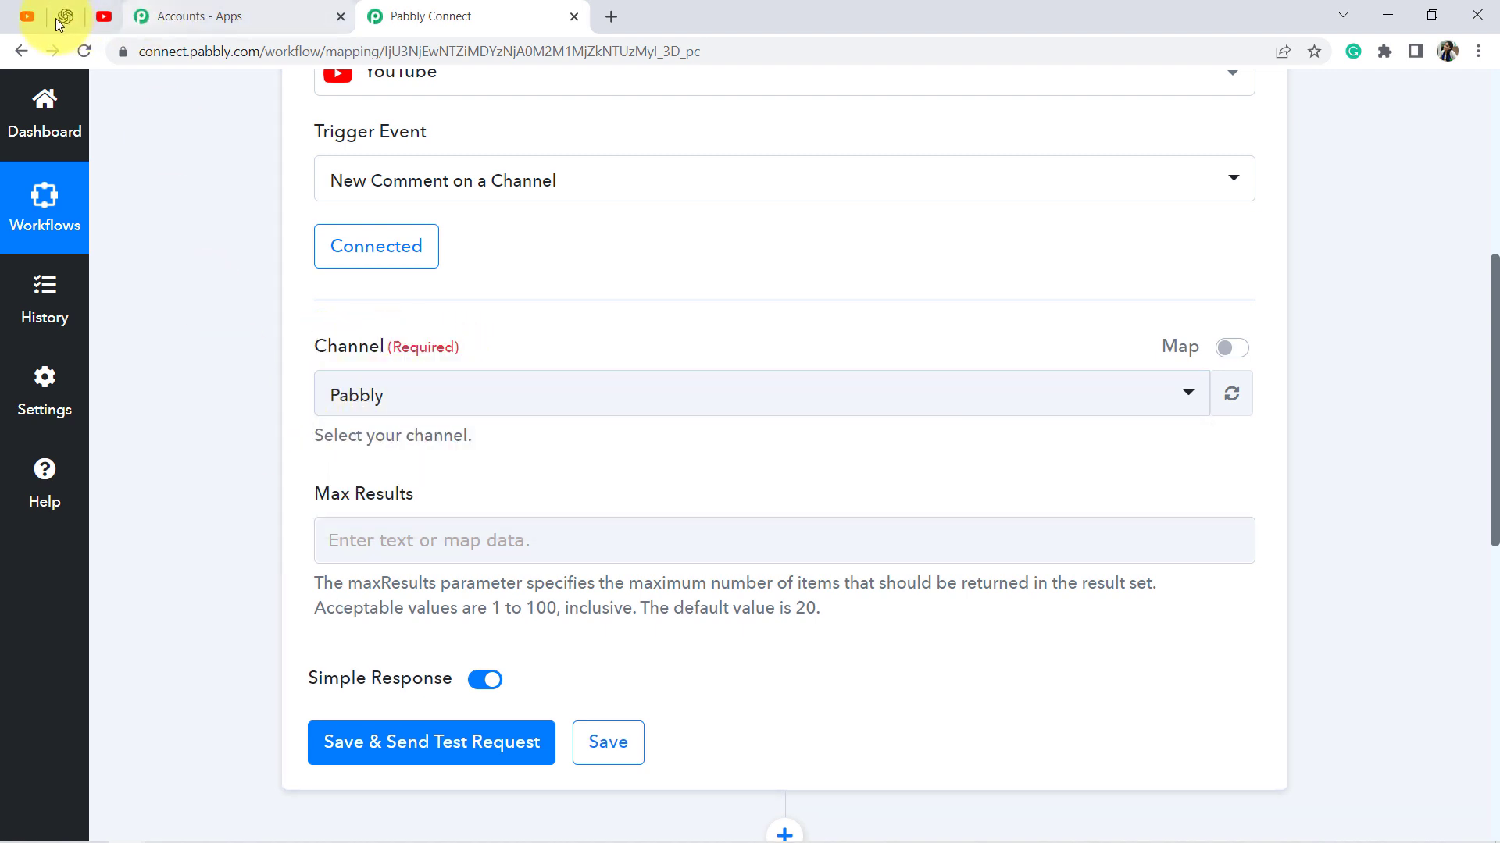
pyautogui.click(27, 16)
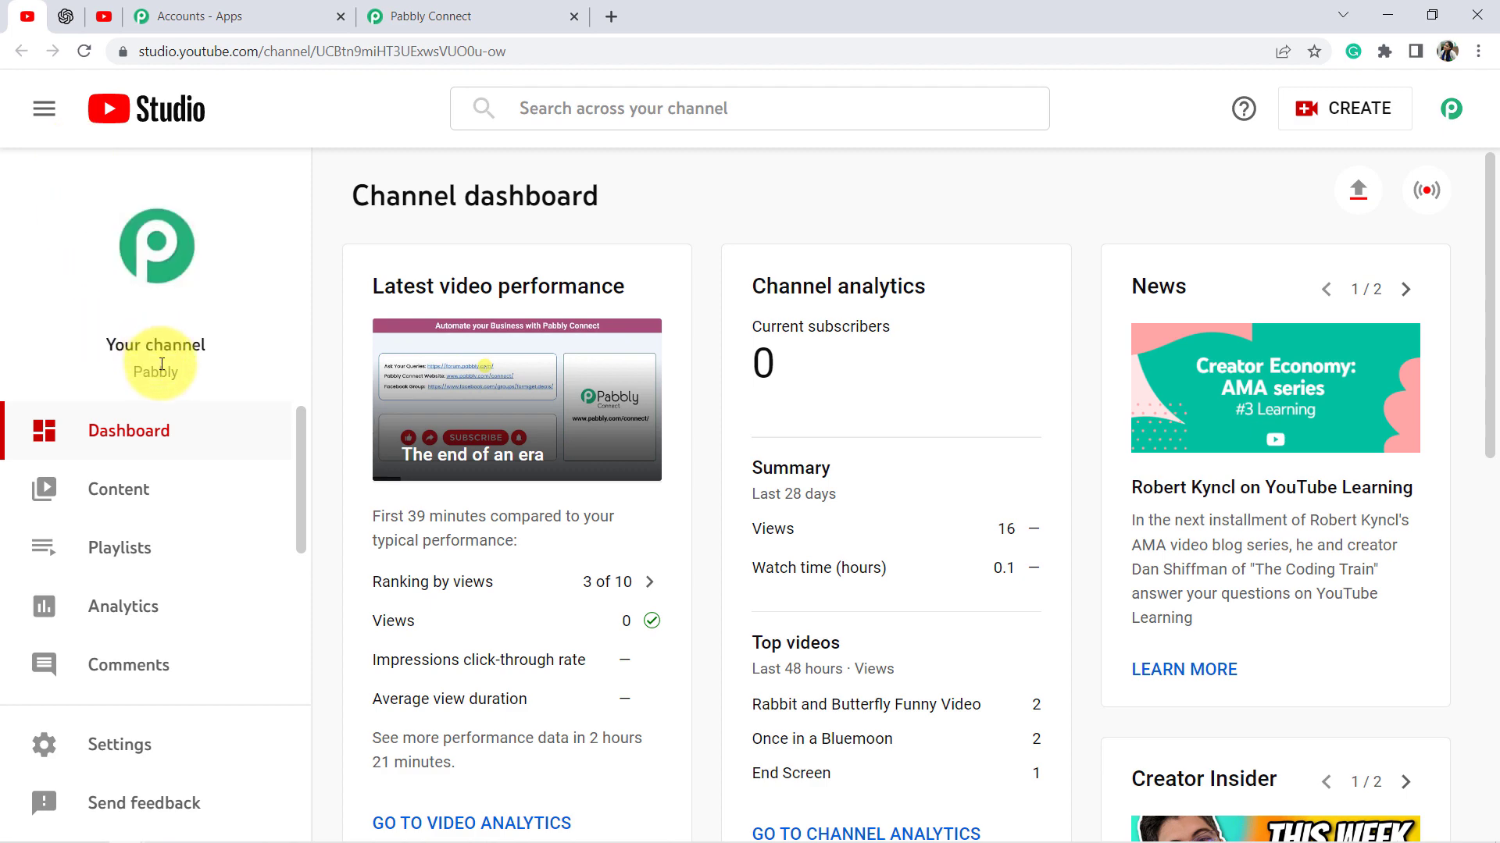
pyautogui.doubleClick(157, 372)
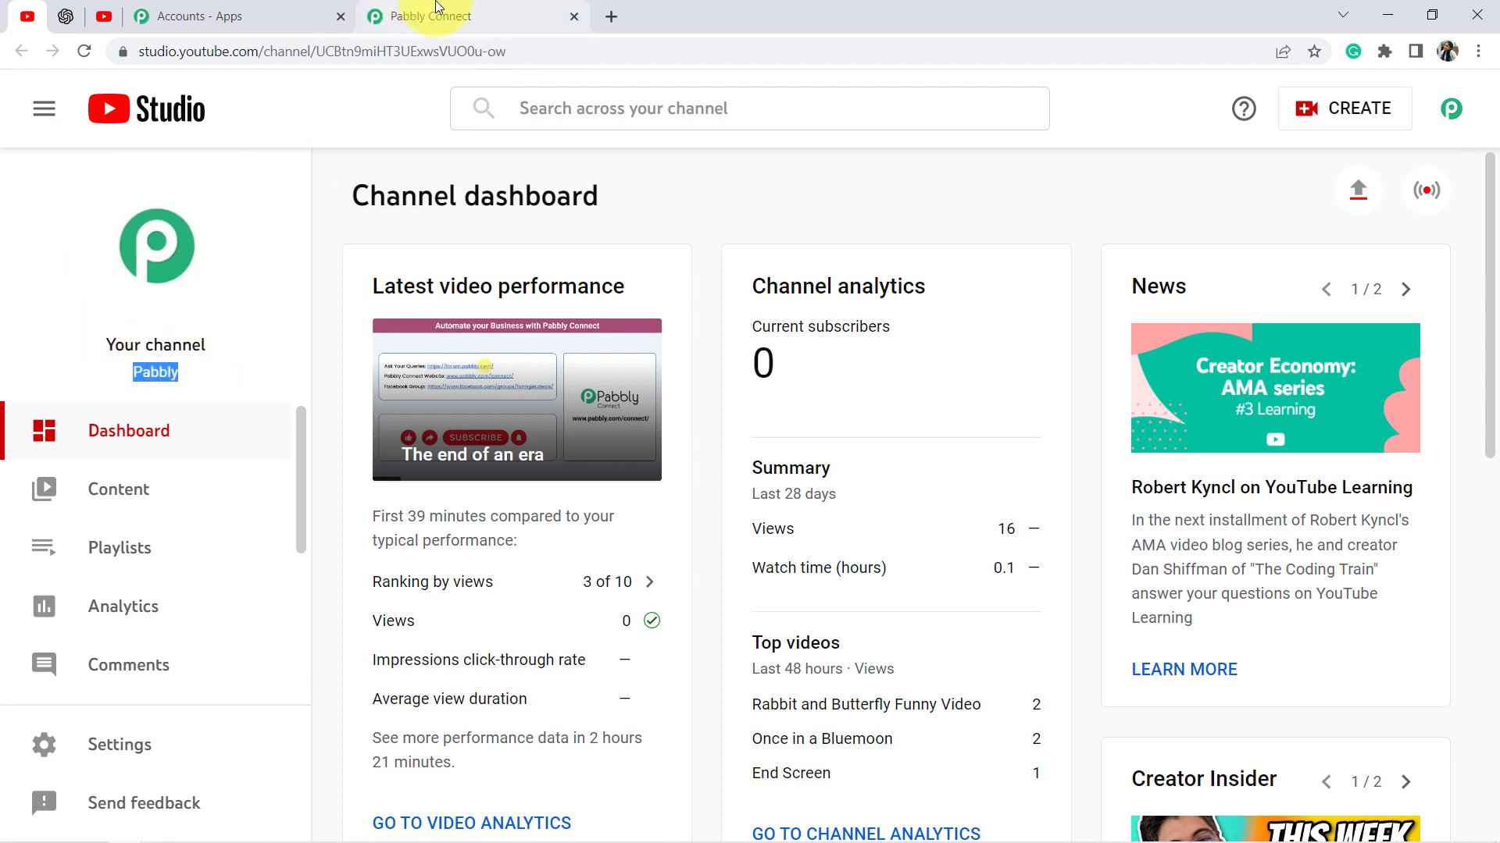
pyautogui.click(437, 8)
# Read the description of the trigger's Max Results setting, including its accepted range and default value
pyautogui.scroll(-5, 569, 428)
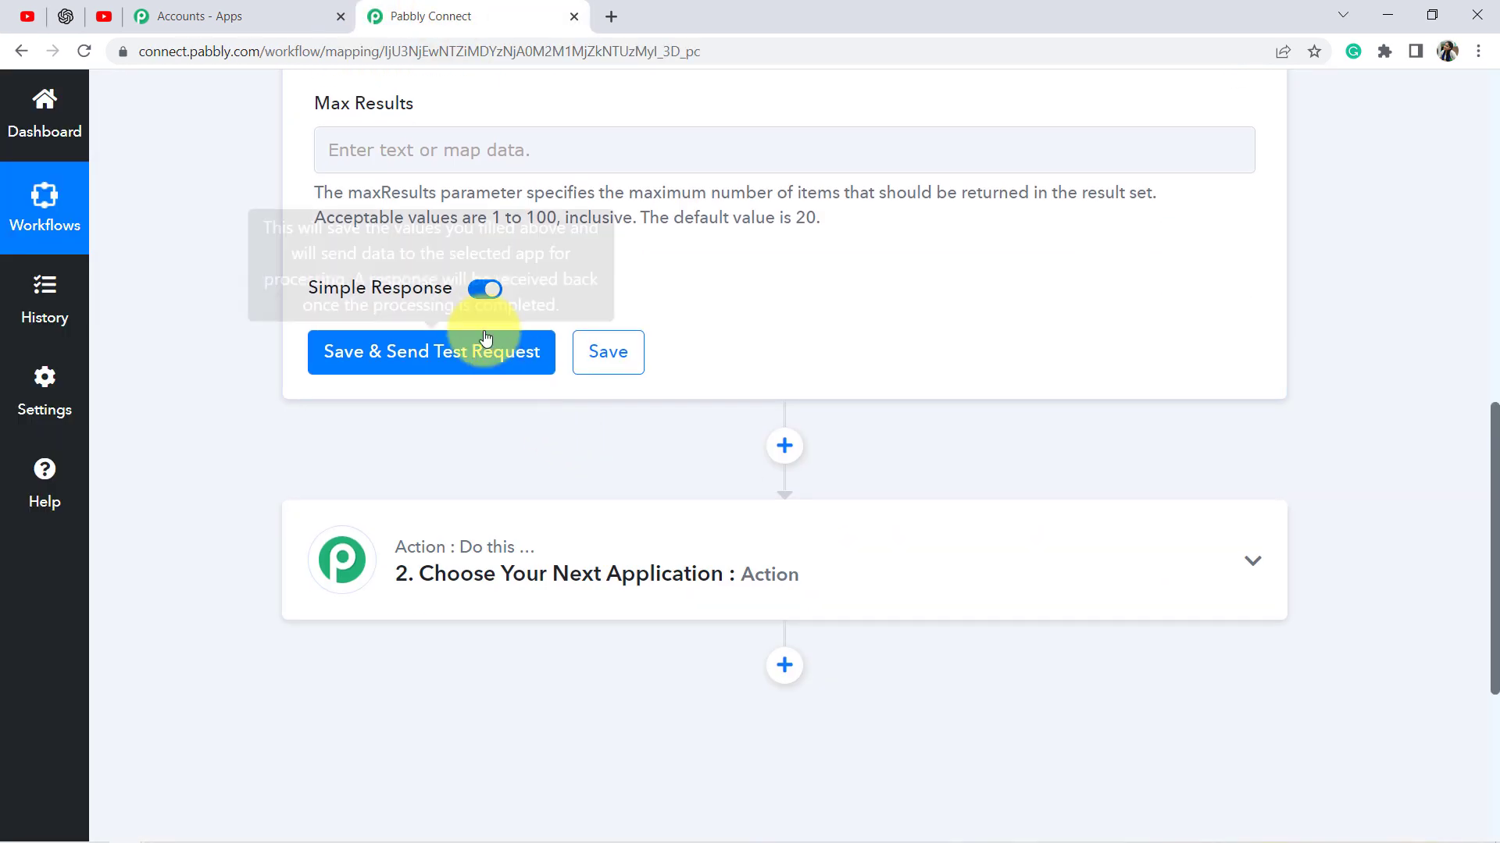
pyautogui.scroll(2, 485, 337)
pyautogui.moveTo(403, 311); pyautogui.dragTo(418, 307)
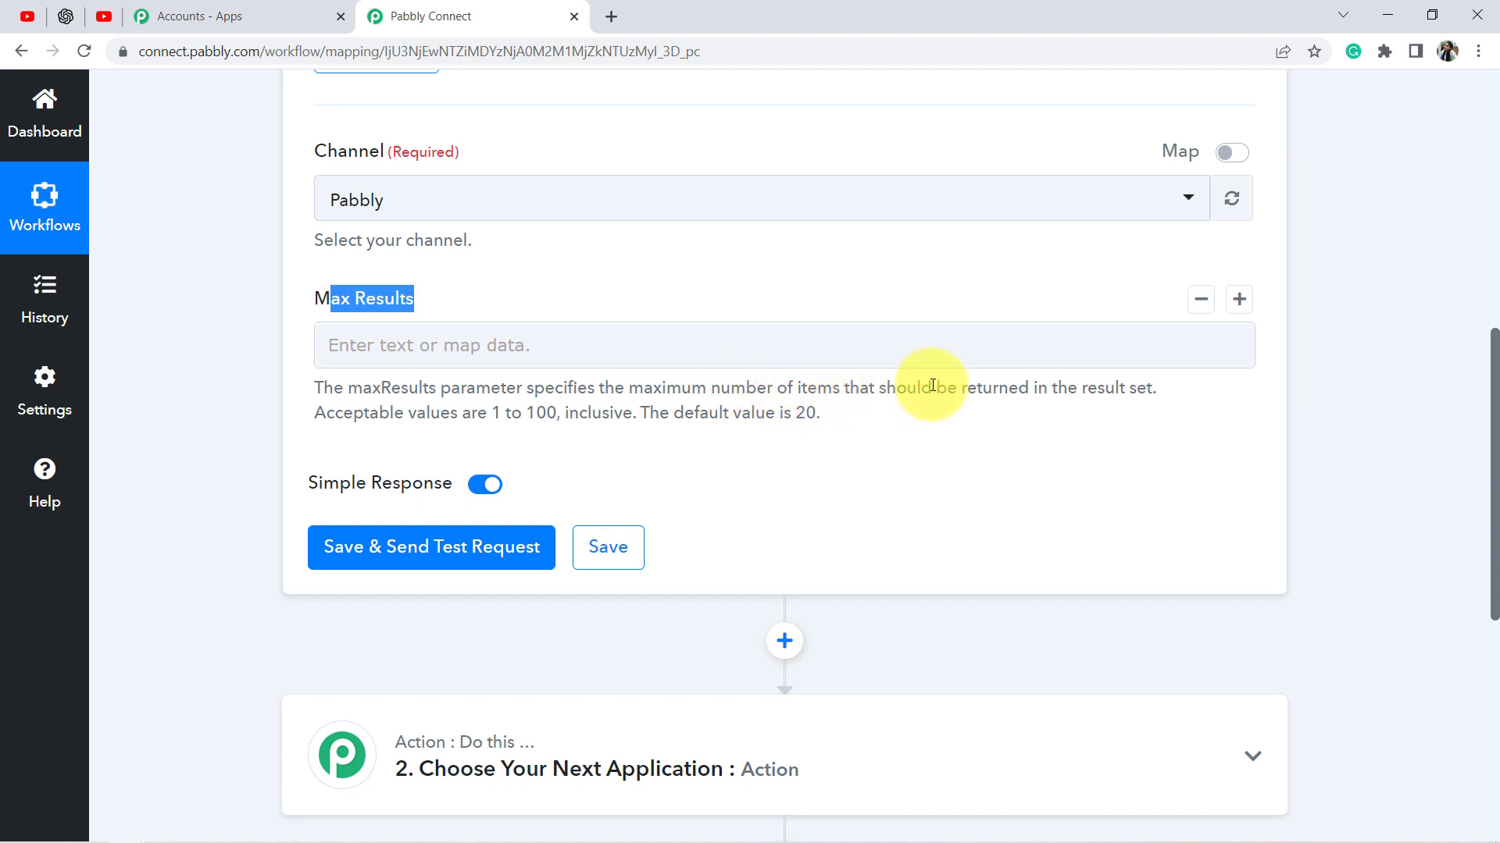
pyautogui.moveTo(967, 388); pyautogui.dragTo(1143, 382)
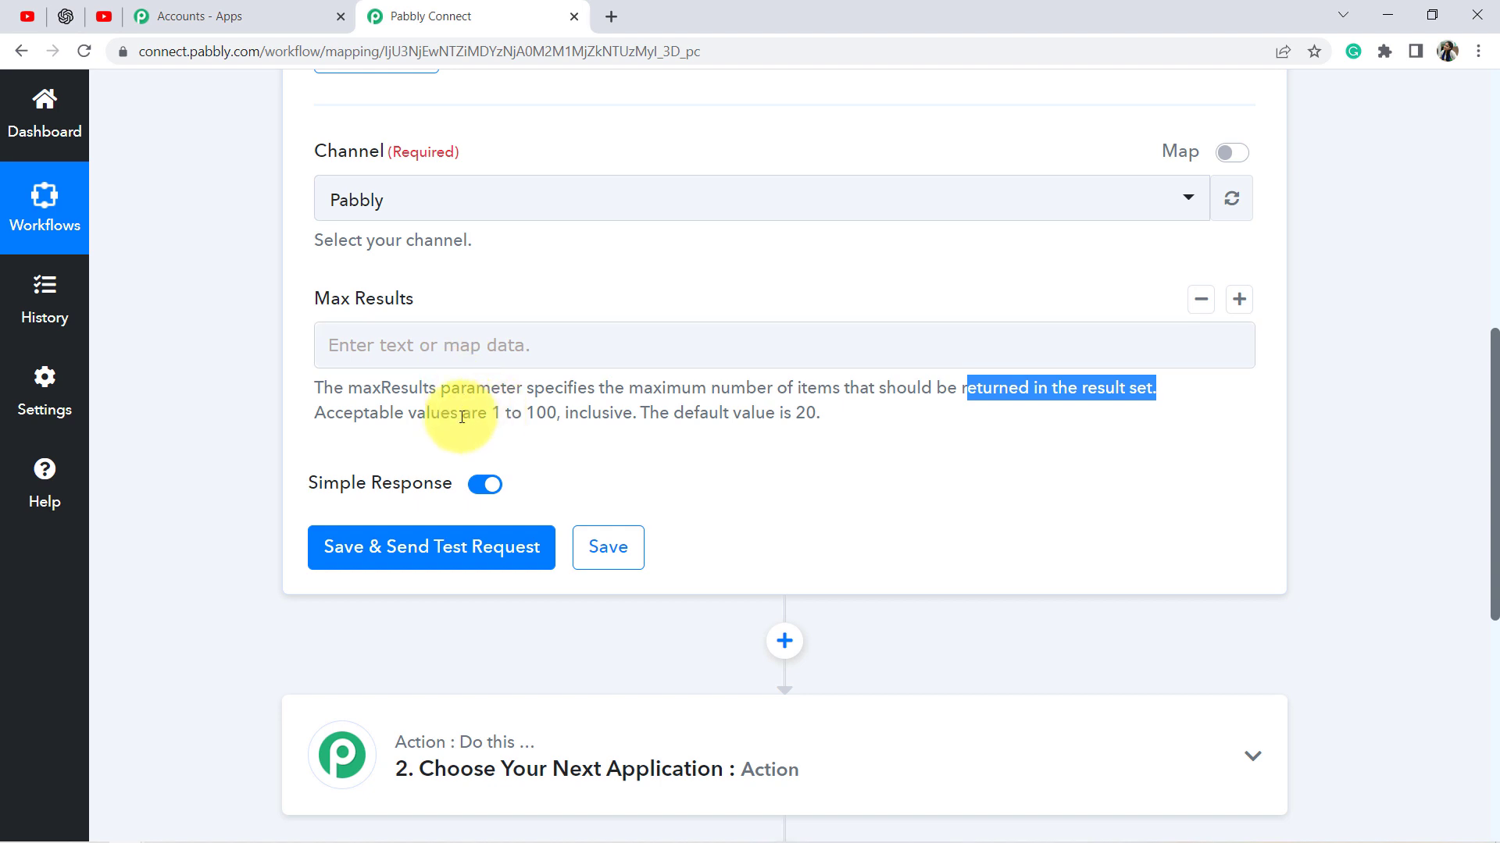
pyautogui.moveTo(457, 414); pyautogui.dragTo(585, 429)
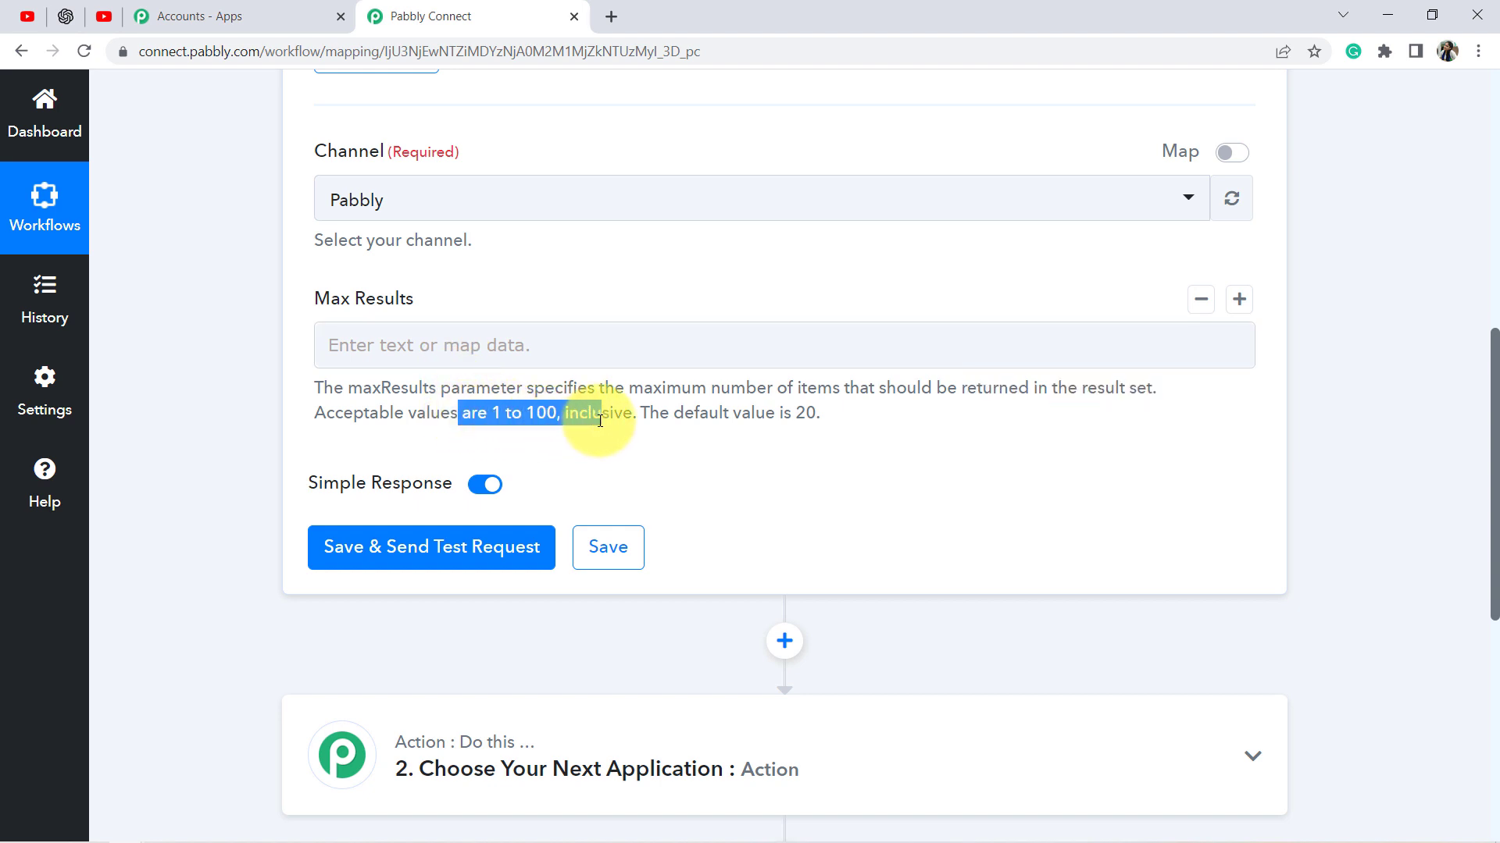
pyautogui.scroll(4, 645, 454)
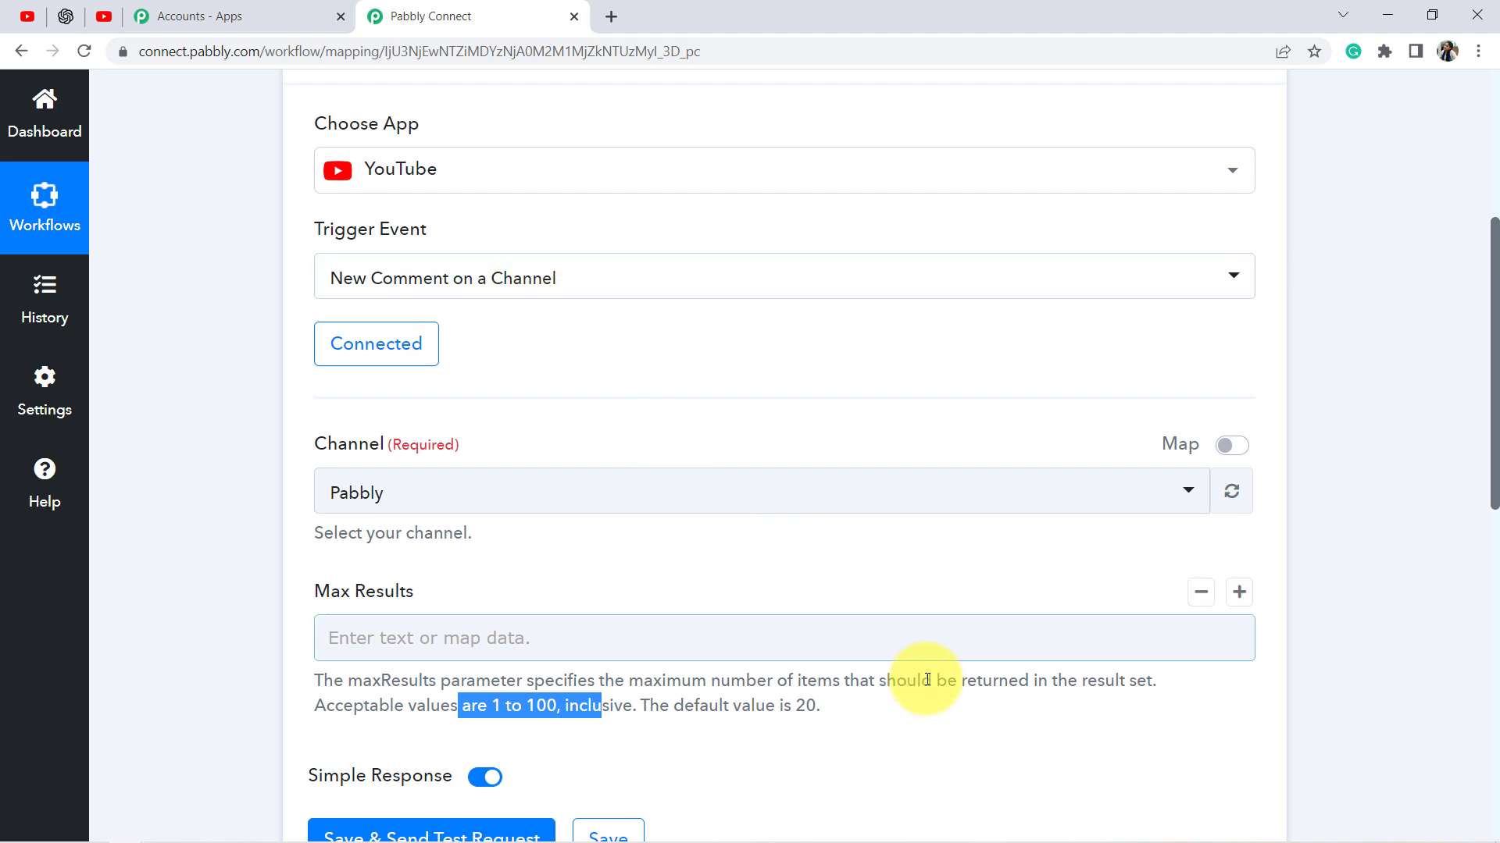
pyautogui.moveTo(1078, 680); pyautogui.dragTo(1145, 681)
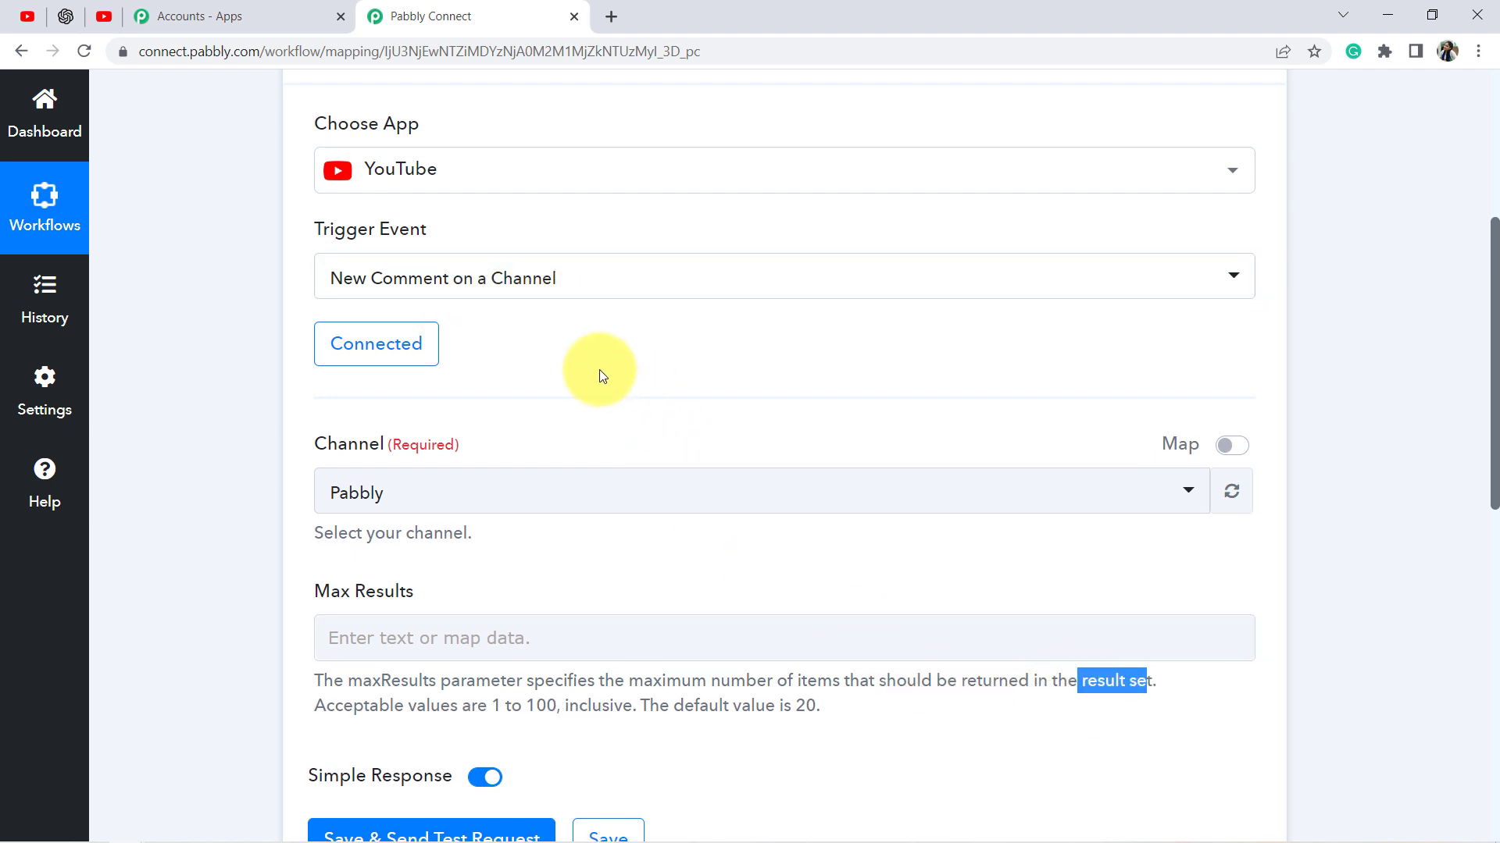
pyautogui.scroll(-1, 925, 635)
pyautogui.click(925, 634)
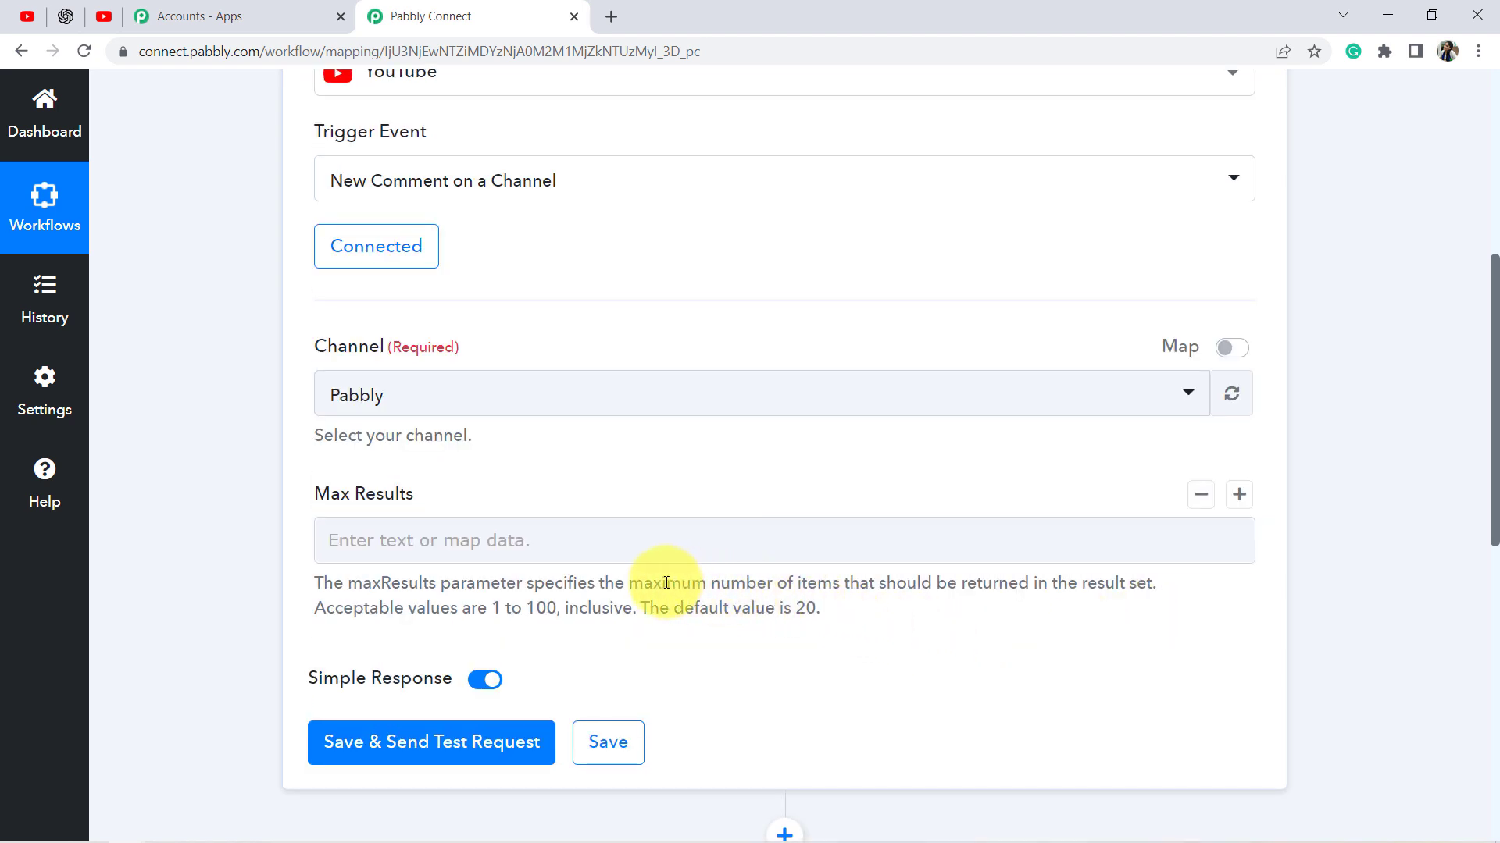
pyautogui.moveTo(666, 583); pyautogui.dragTo(822, 586)
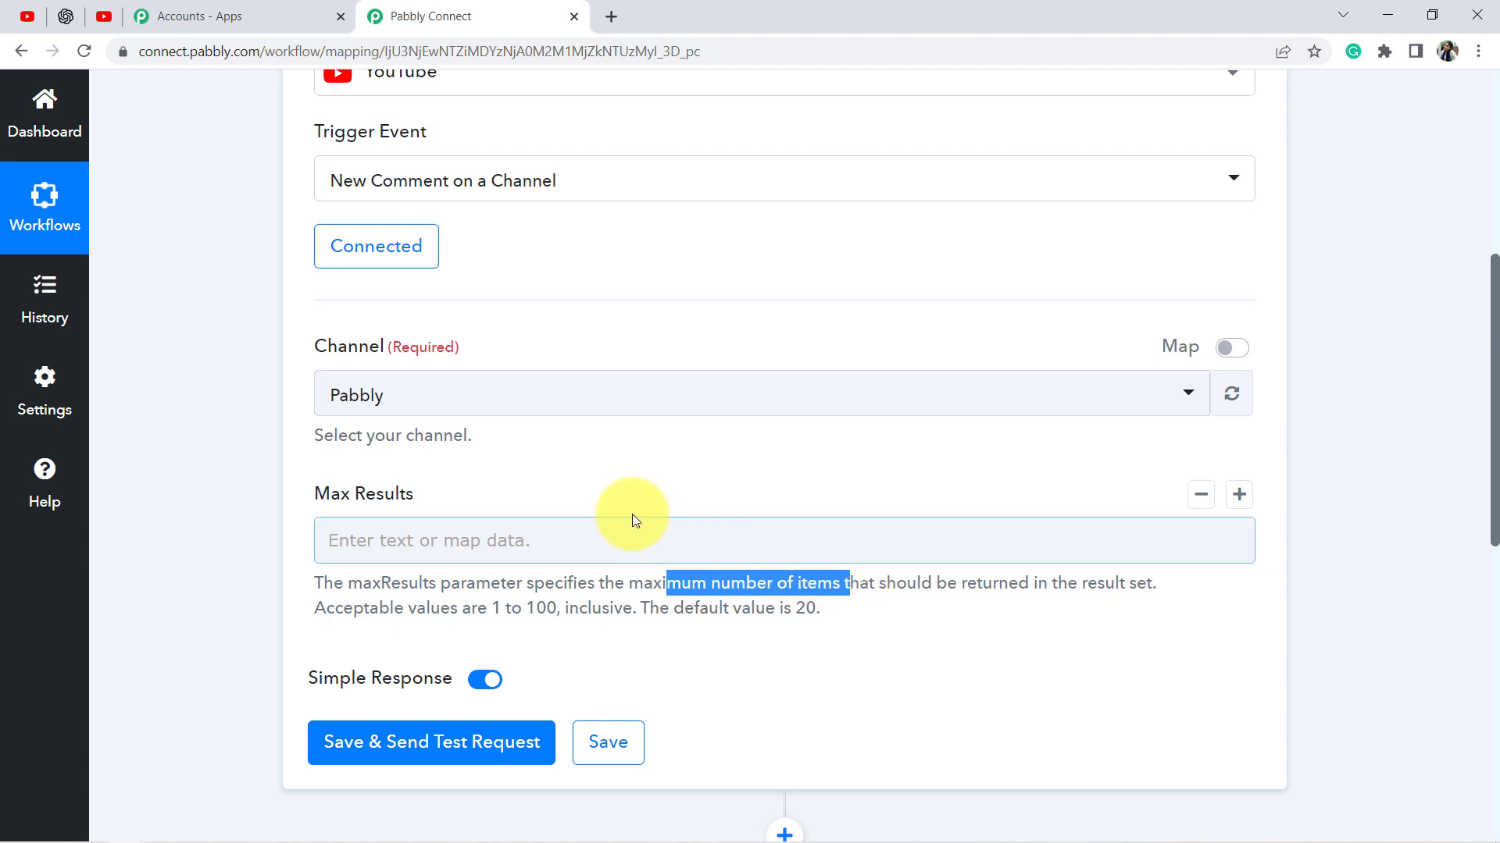
# Set the YouTube trigger's Max Results to 20
pyautogui.scroll(-2, 484, 478)
pyautogui.click(382, 353)
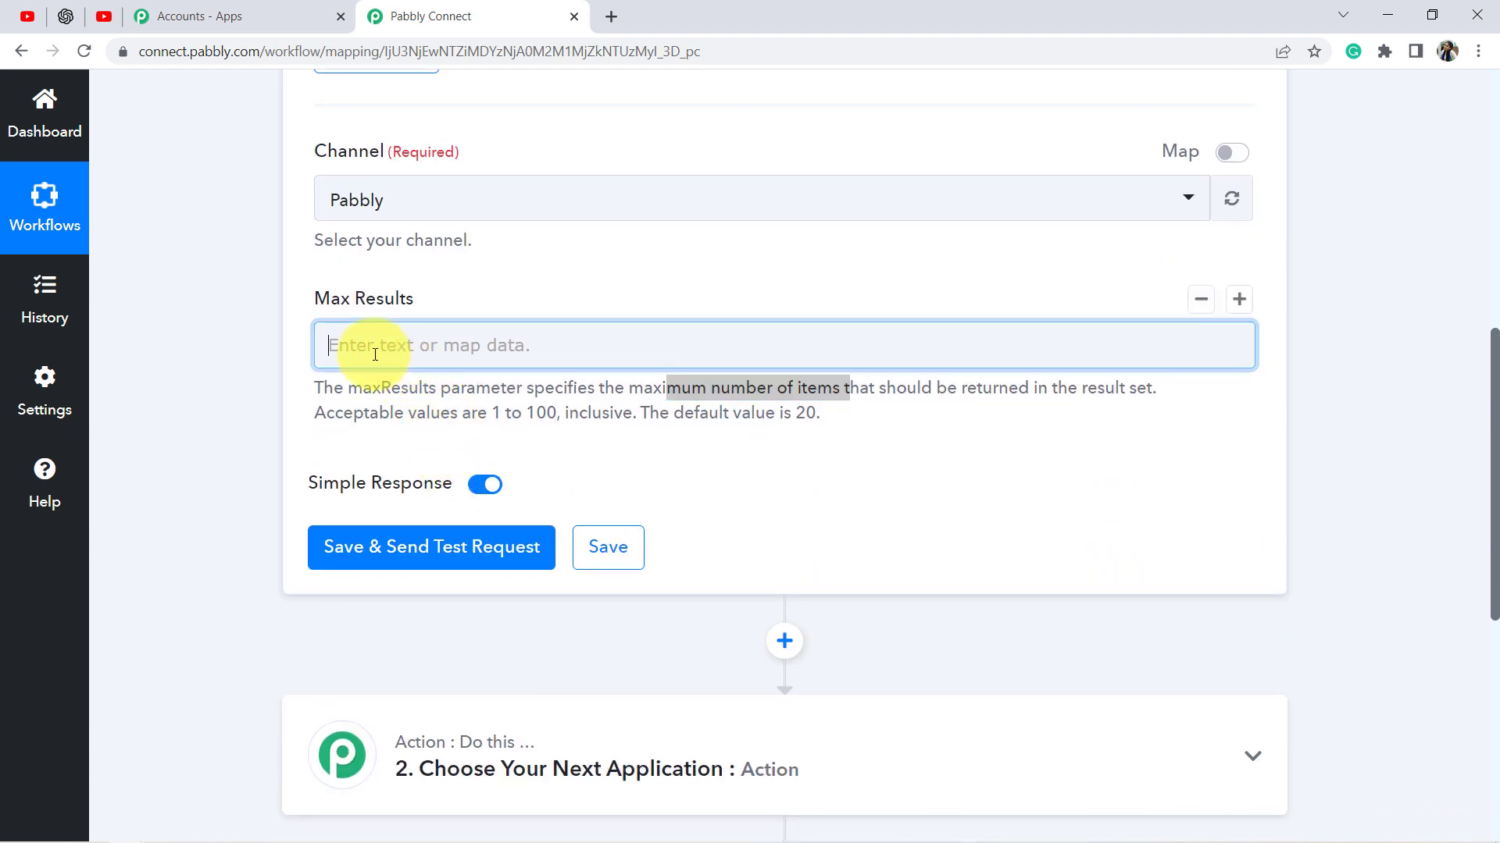
pyautogui.write('20')
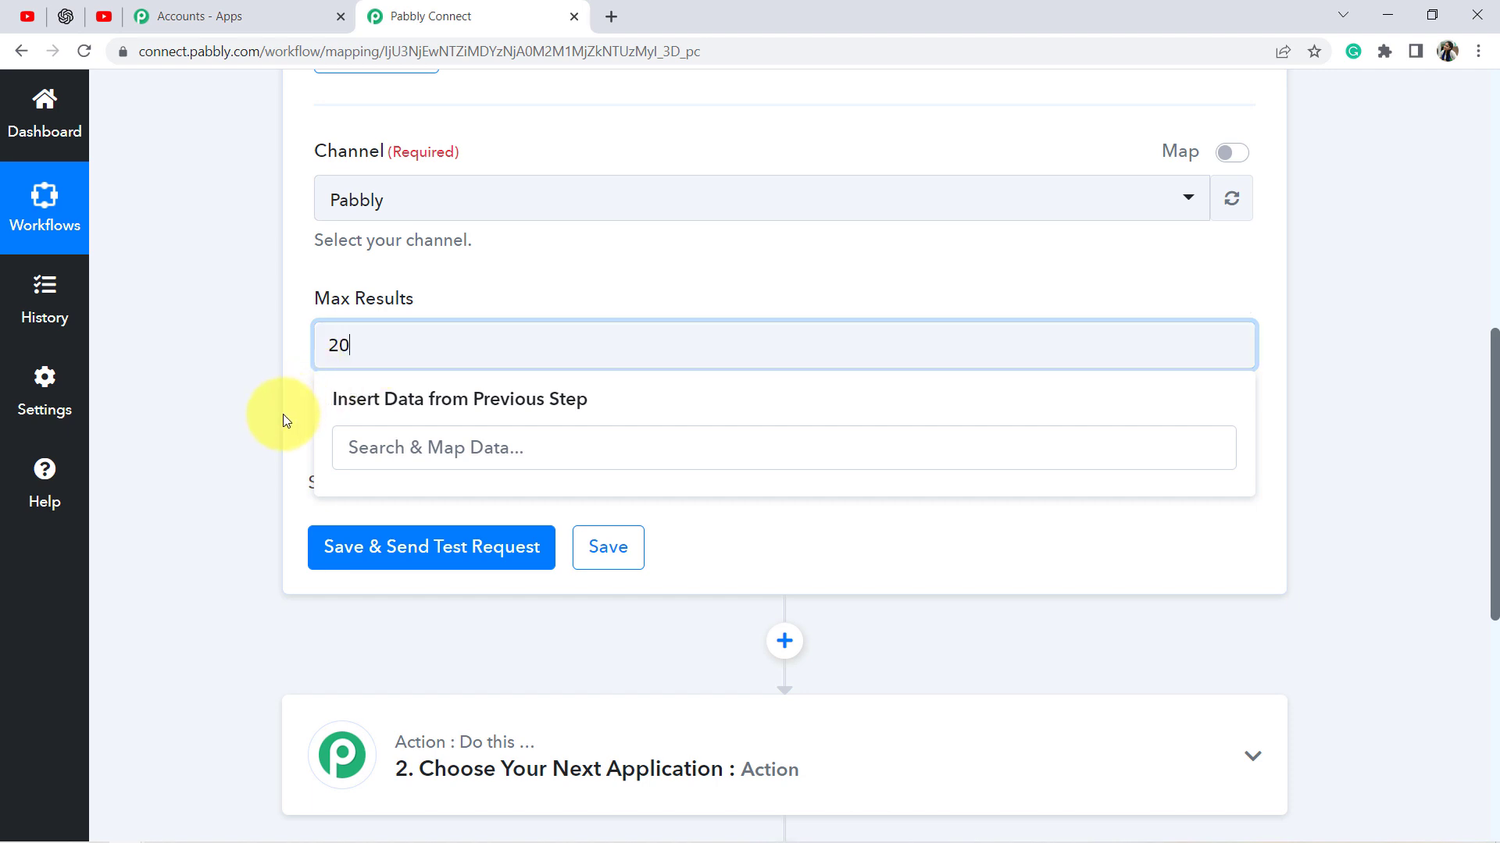
pyautogui.click(285, 412)
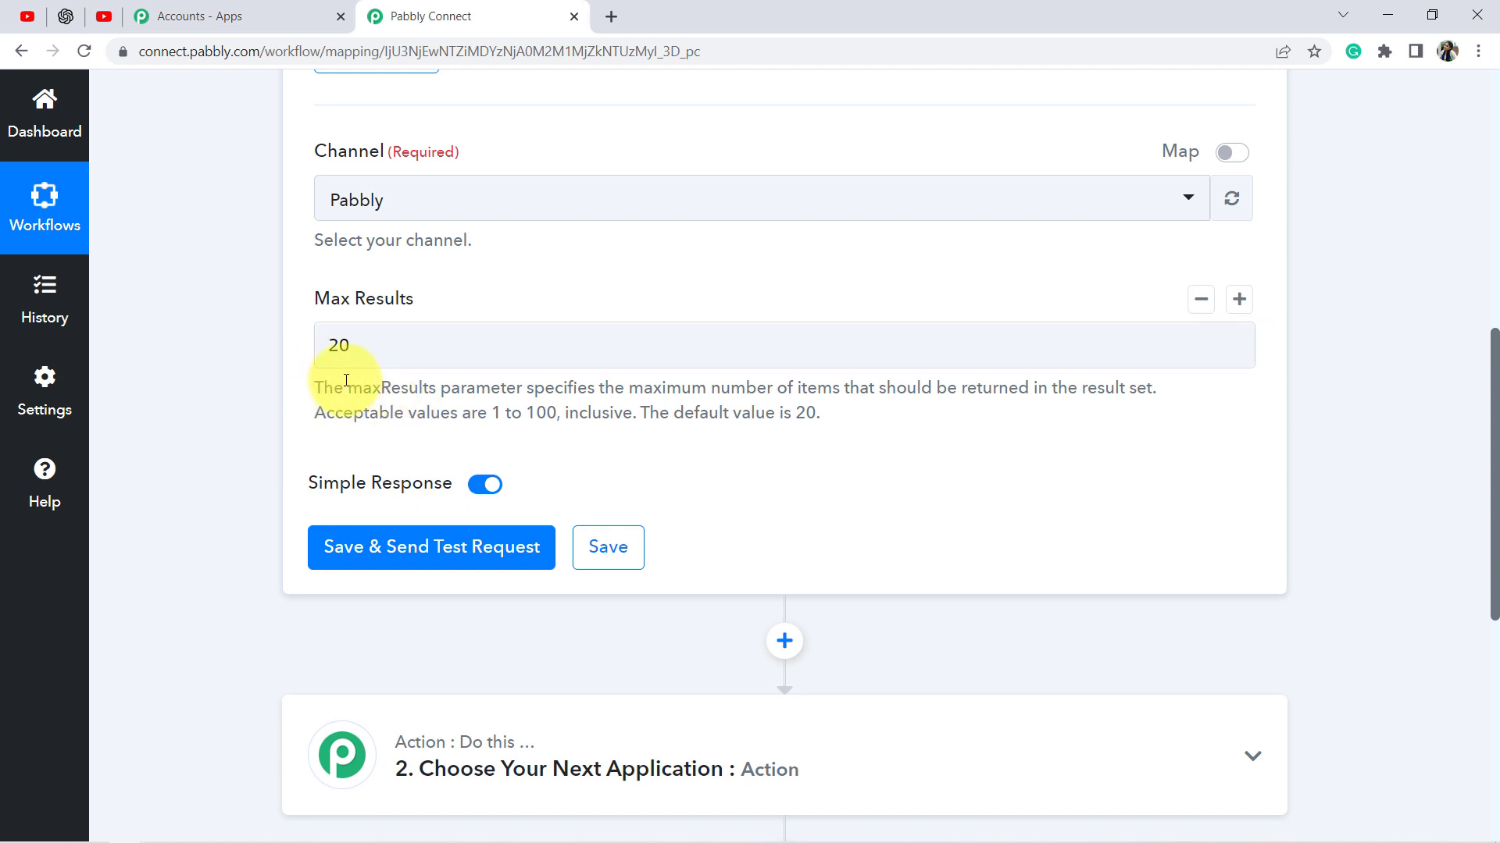
# Switch to YouTube Studio and view the channel's list of uploaded videos
pyautogui.scroll(2, 378, 433)
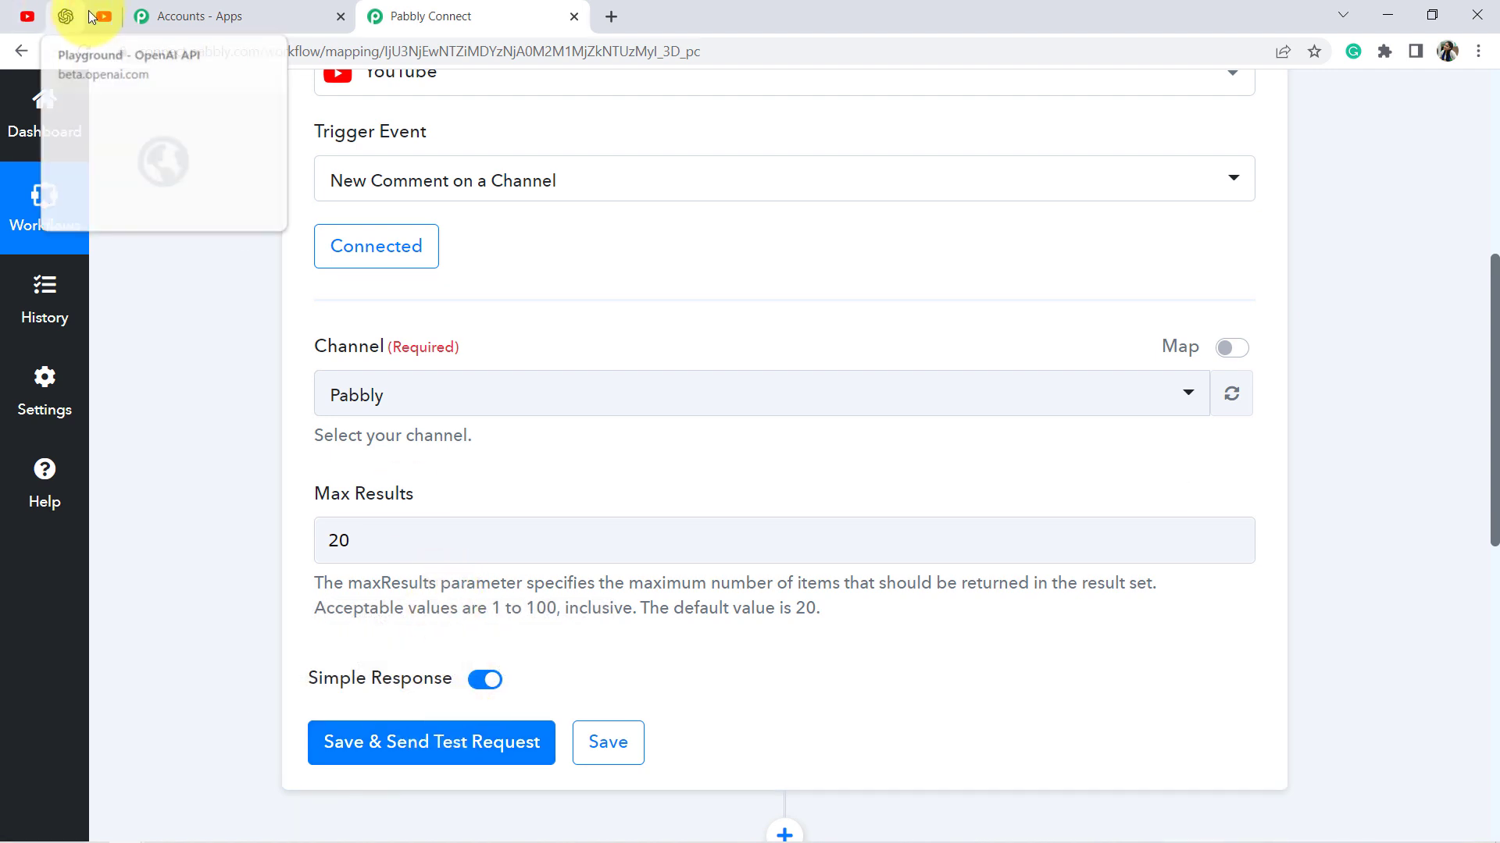
pyautogui.click(28, 15)
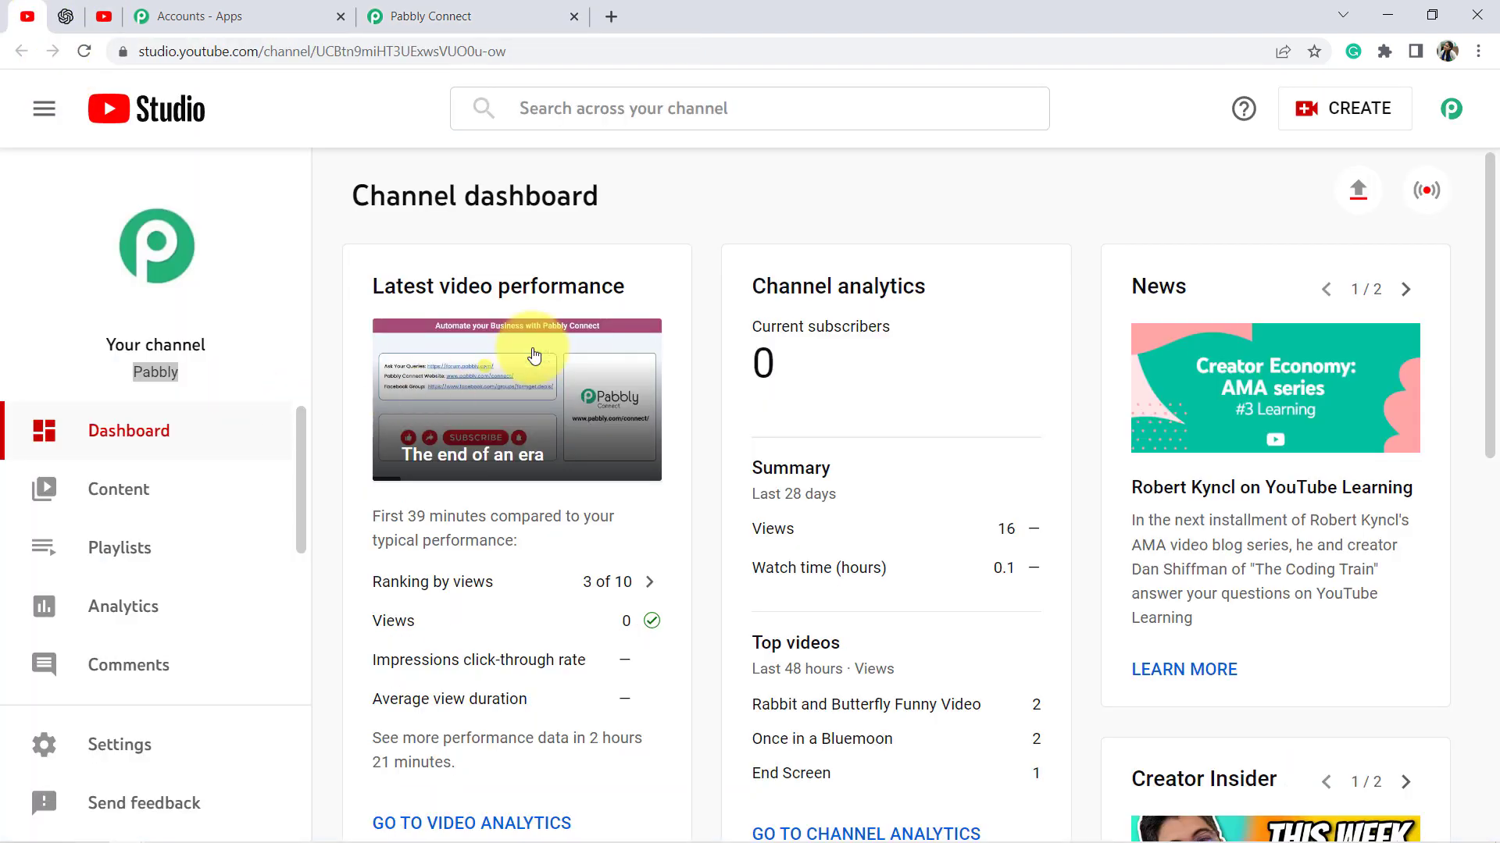
pyautogui.click(142, 489)
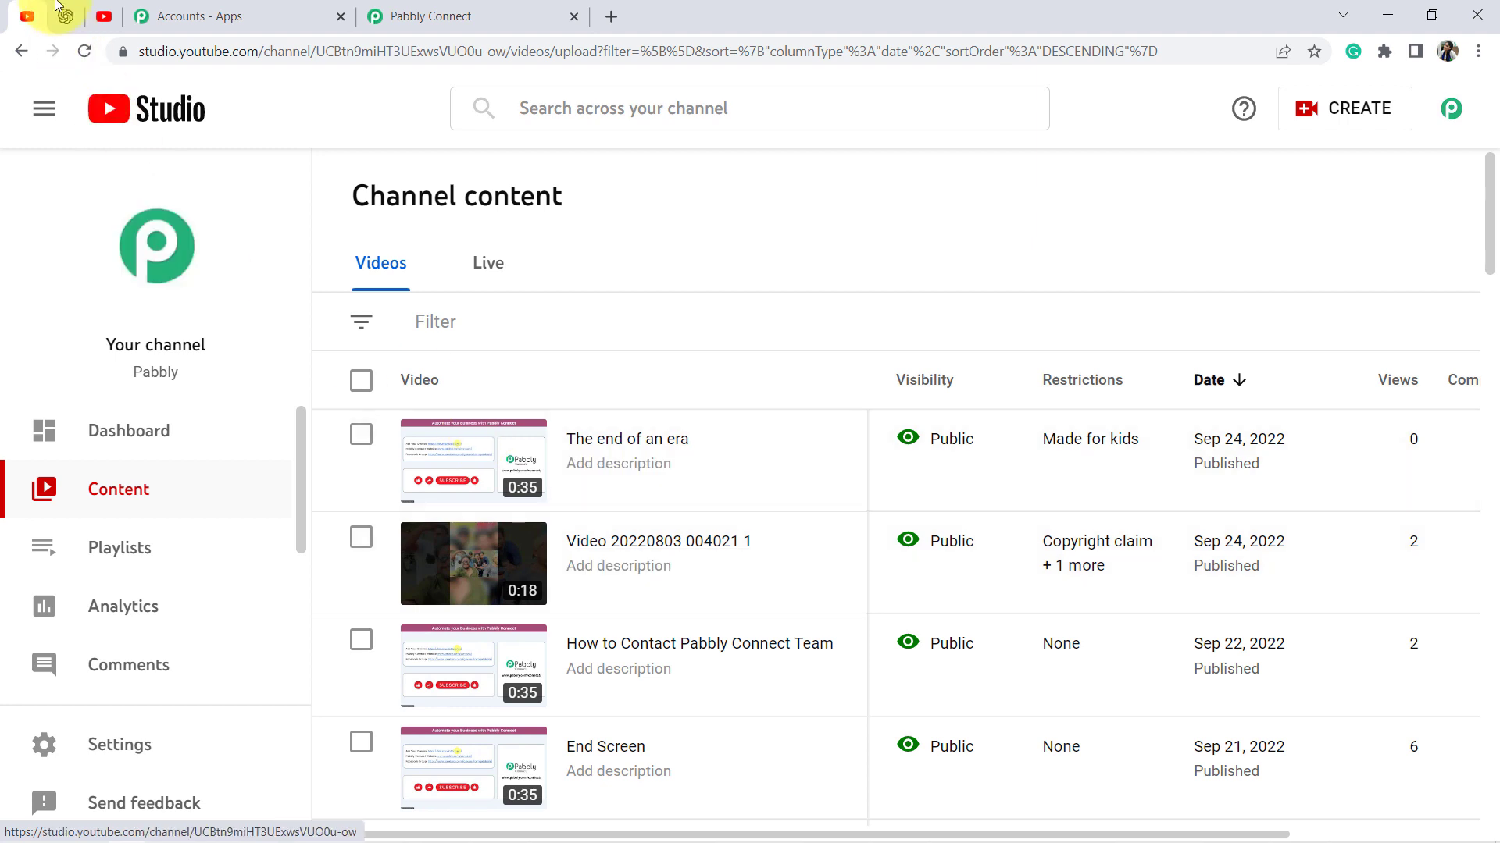
# Open the video "How to Contact Pabbly Connect Team" from the channel's YouTube uploads in a new tab and pause it
pyautogui.click(97, 16)
pyautogui.scroll(-1, 758, 263)
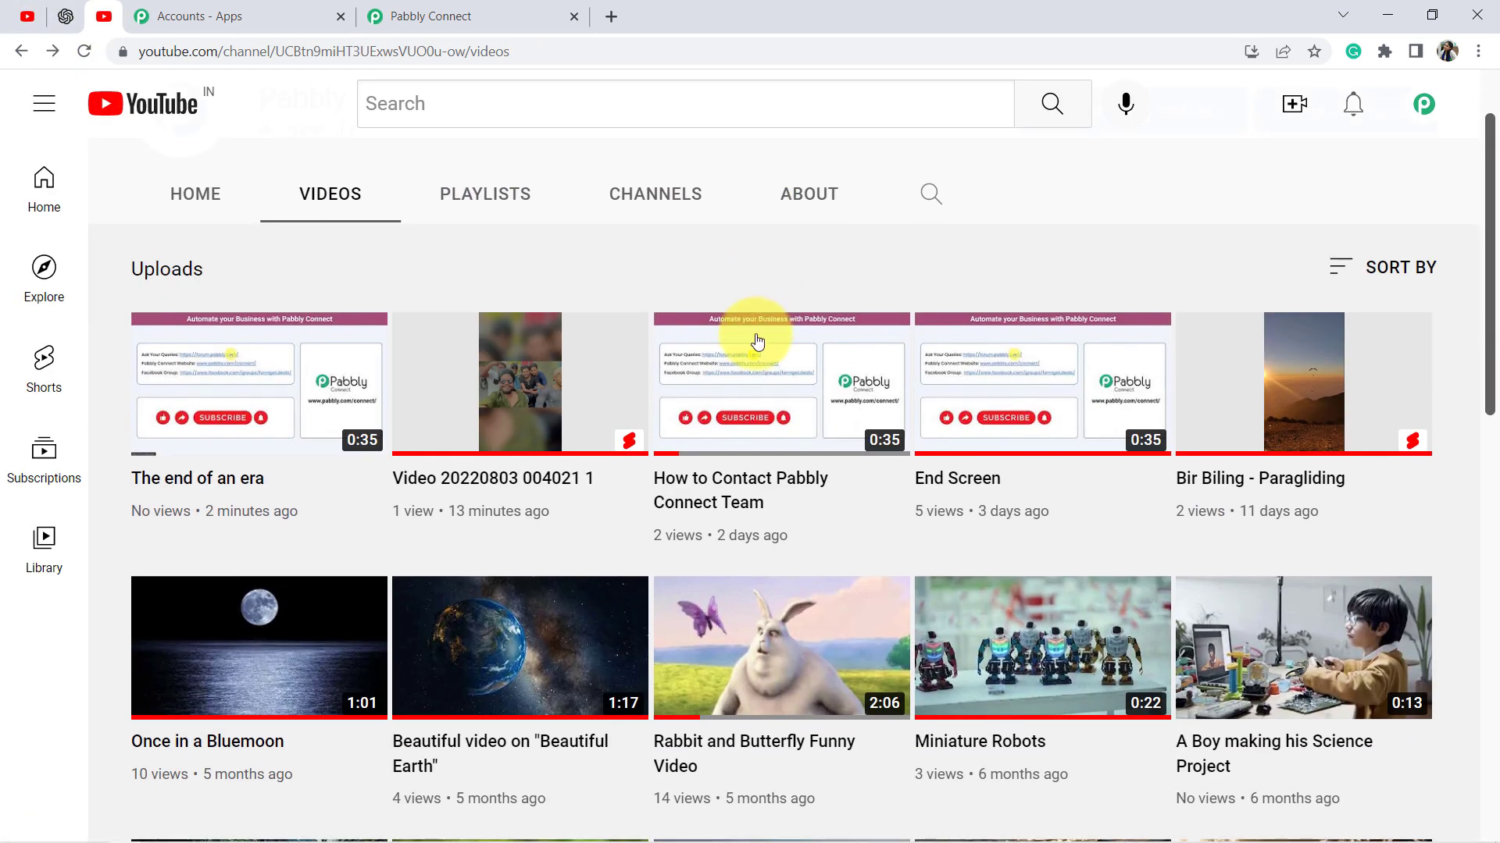
pyautogui.rightClick(752, 356)
pyautogui.click(789, 369)
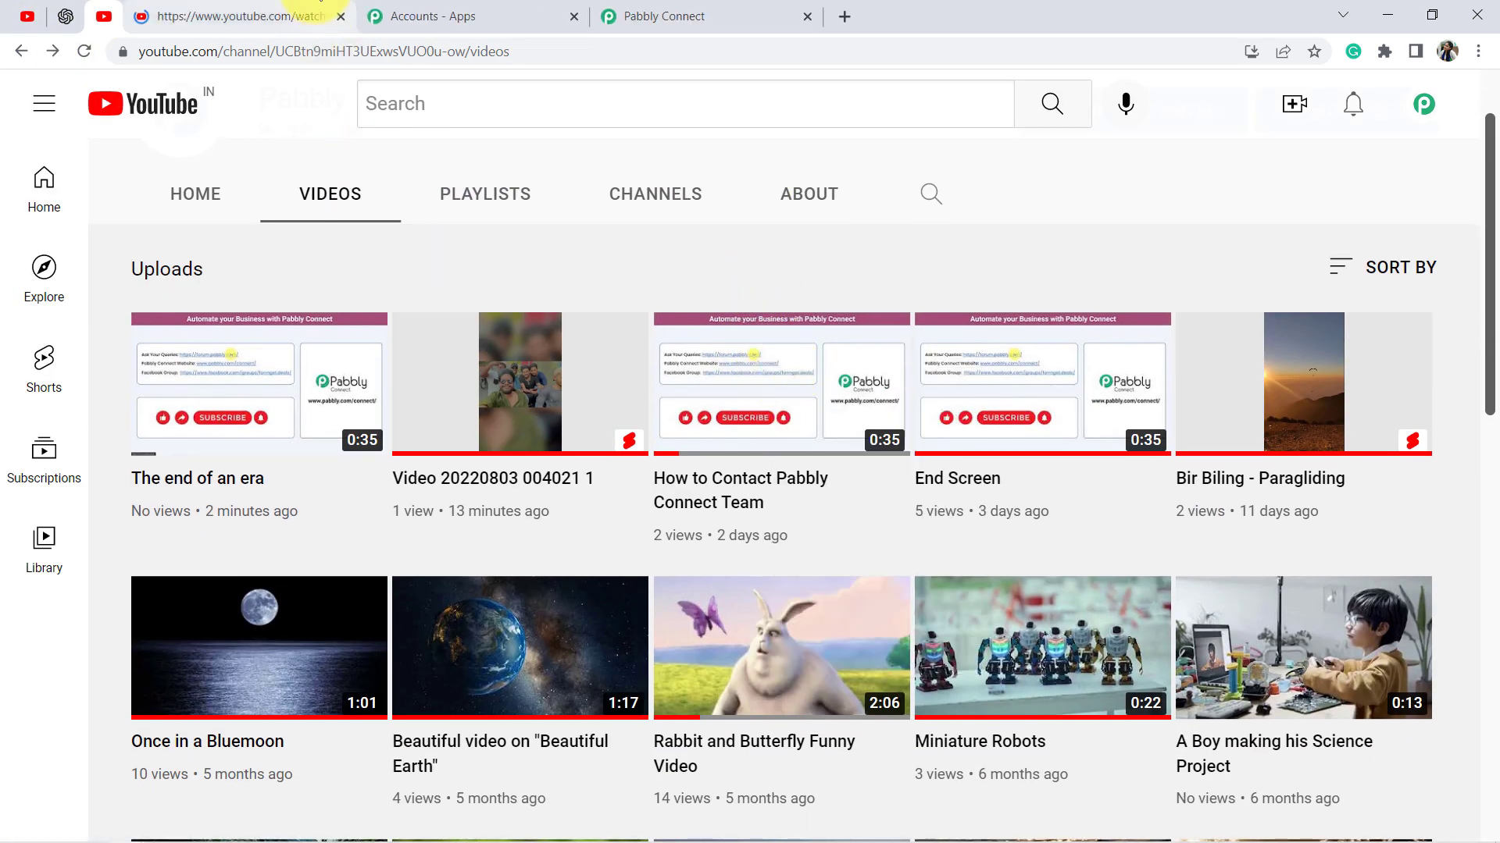
pyautogui.click(193, 7)
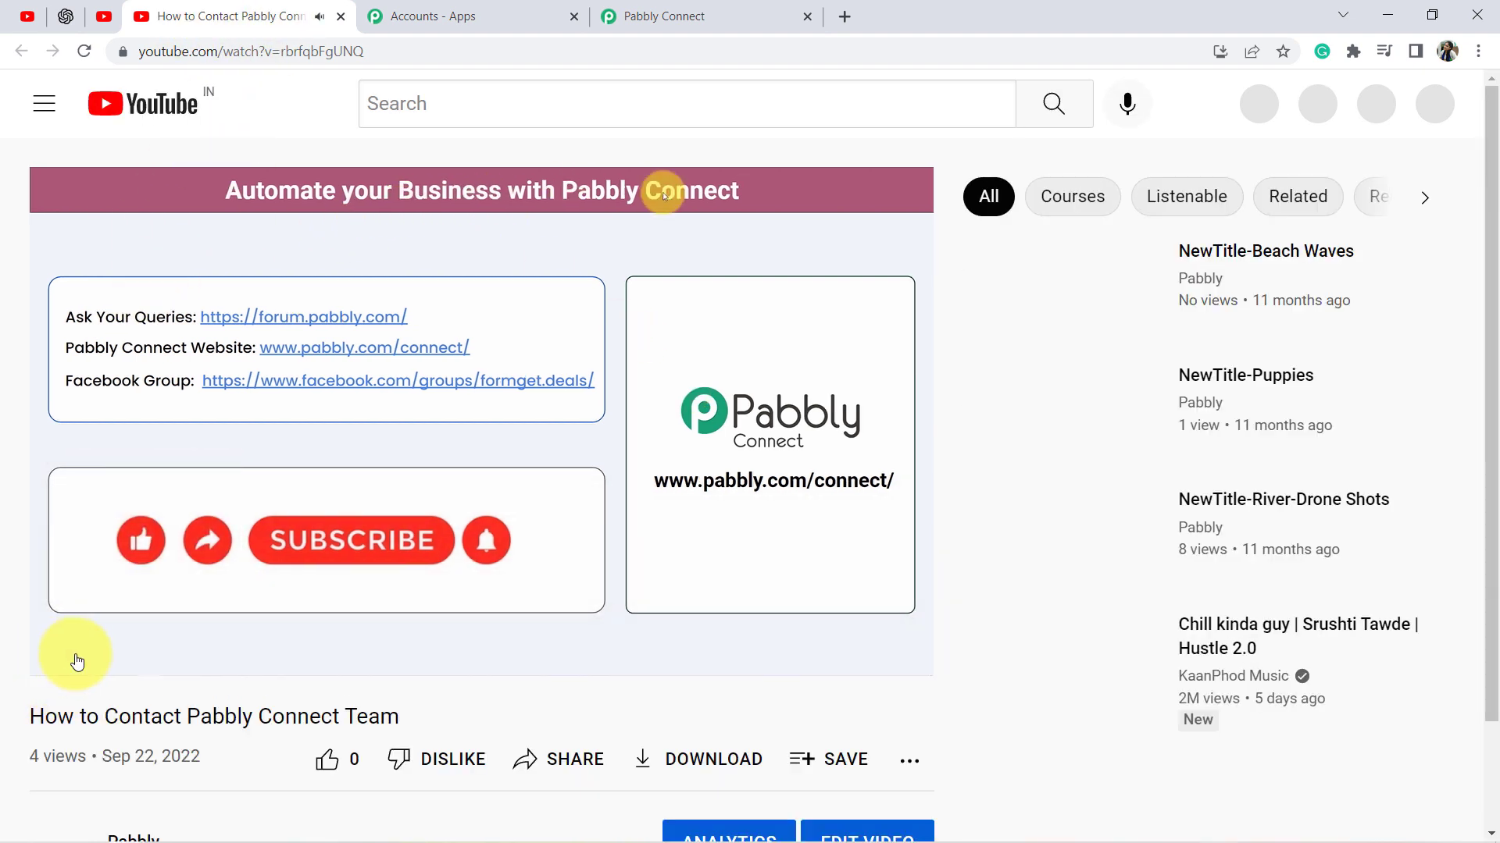
pyautogui.click(75, 649)
# Post the comment "Great Video Indeed! I really love your content. Can you also provide support at night as well?" on the video
pyautogui.scroll(-9, 293, 518)
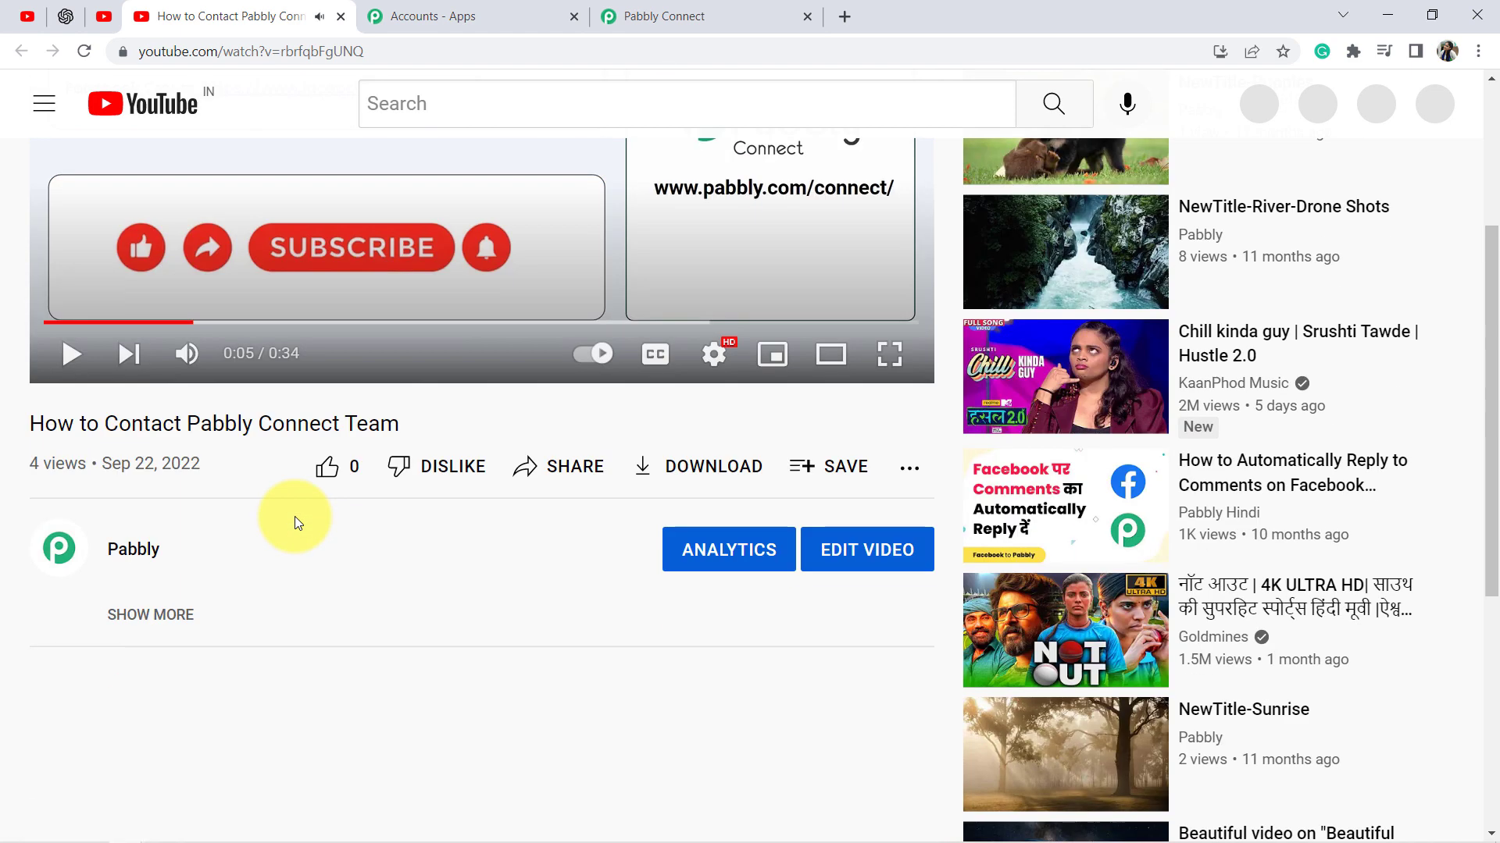
pyautogui.scroll(3, 355, 445)
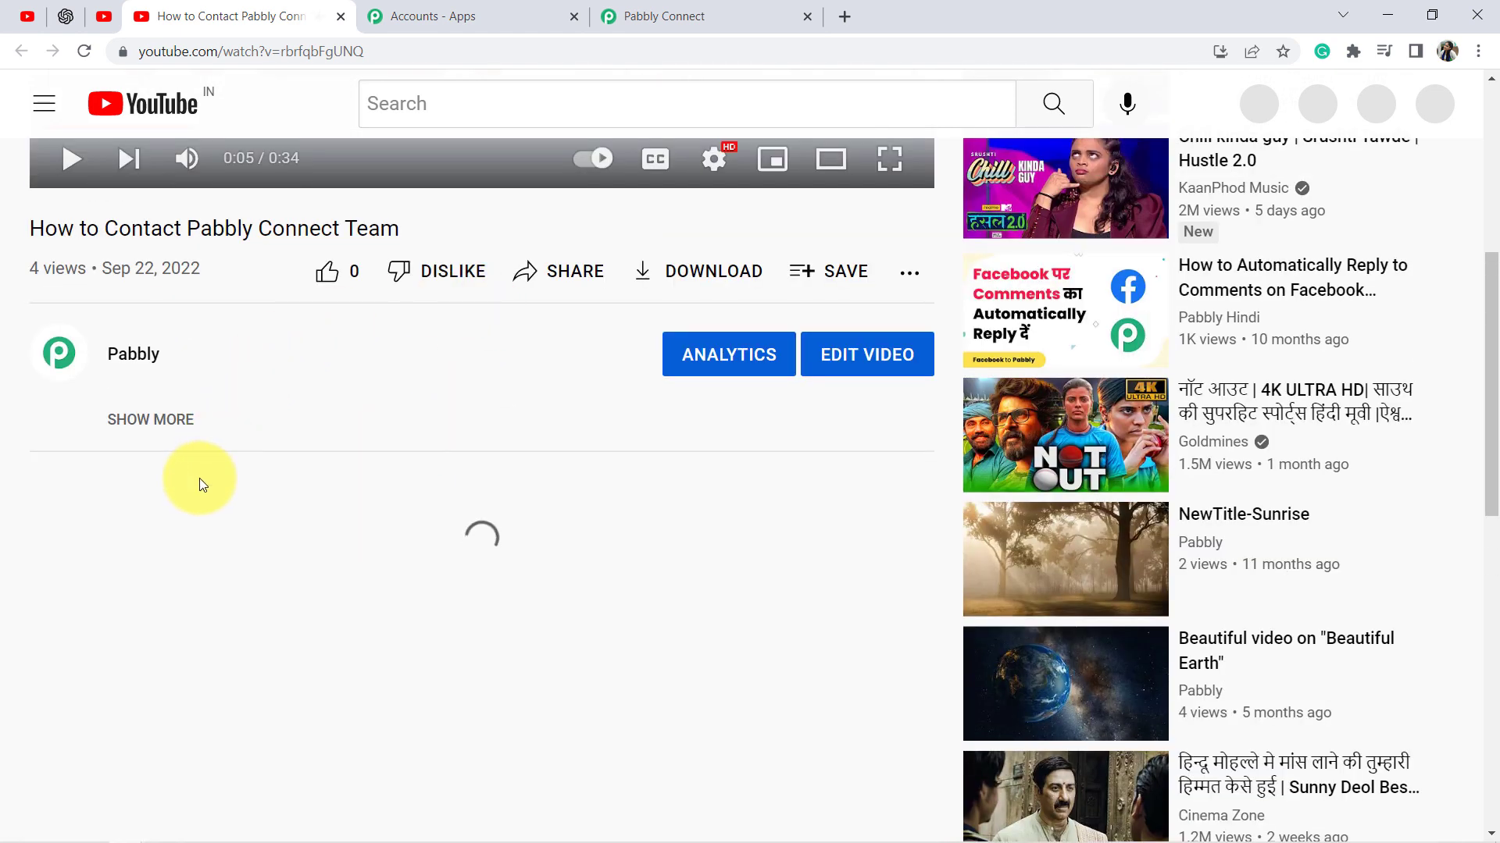
pyautogui.click(145, 551)
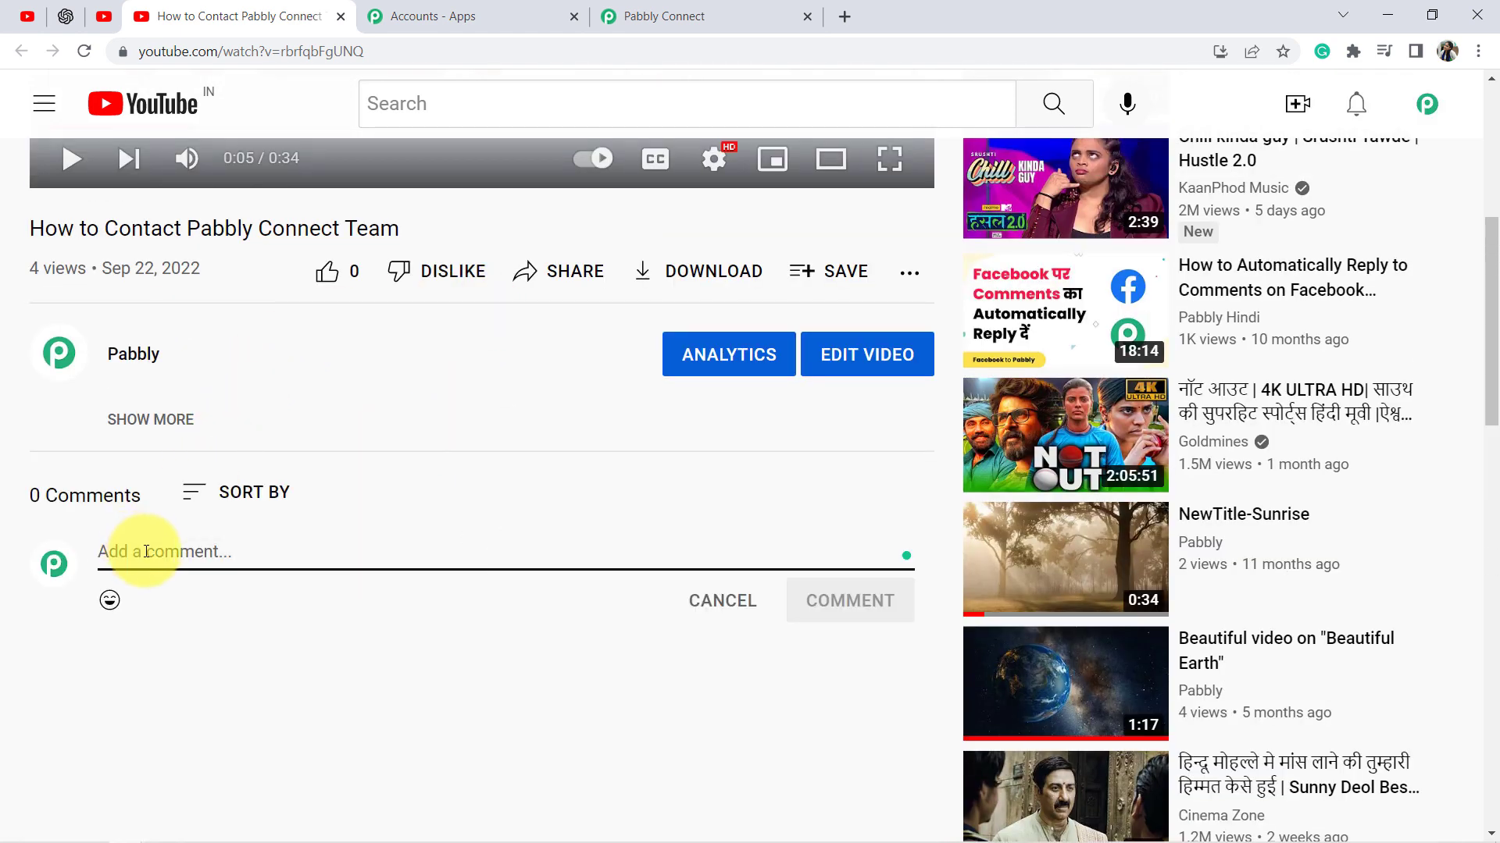
pyautogui.write('Great Video Indeed! I really love your content. Can you also provide support at night as well?')
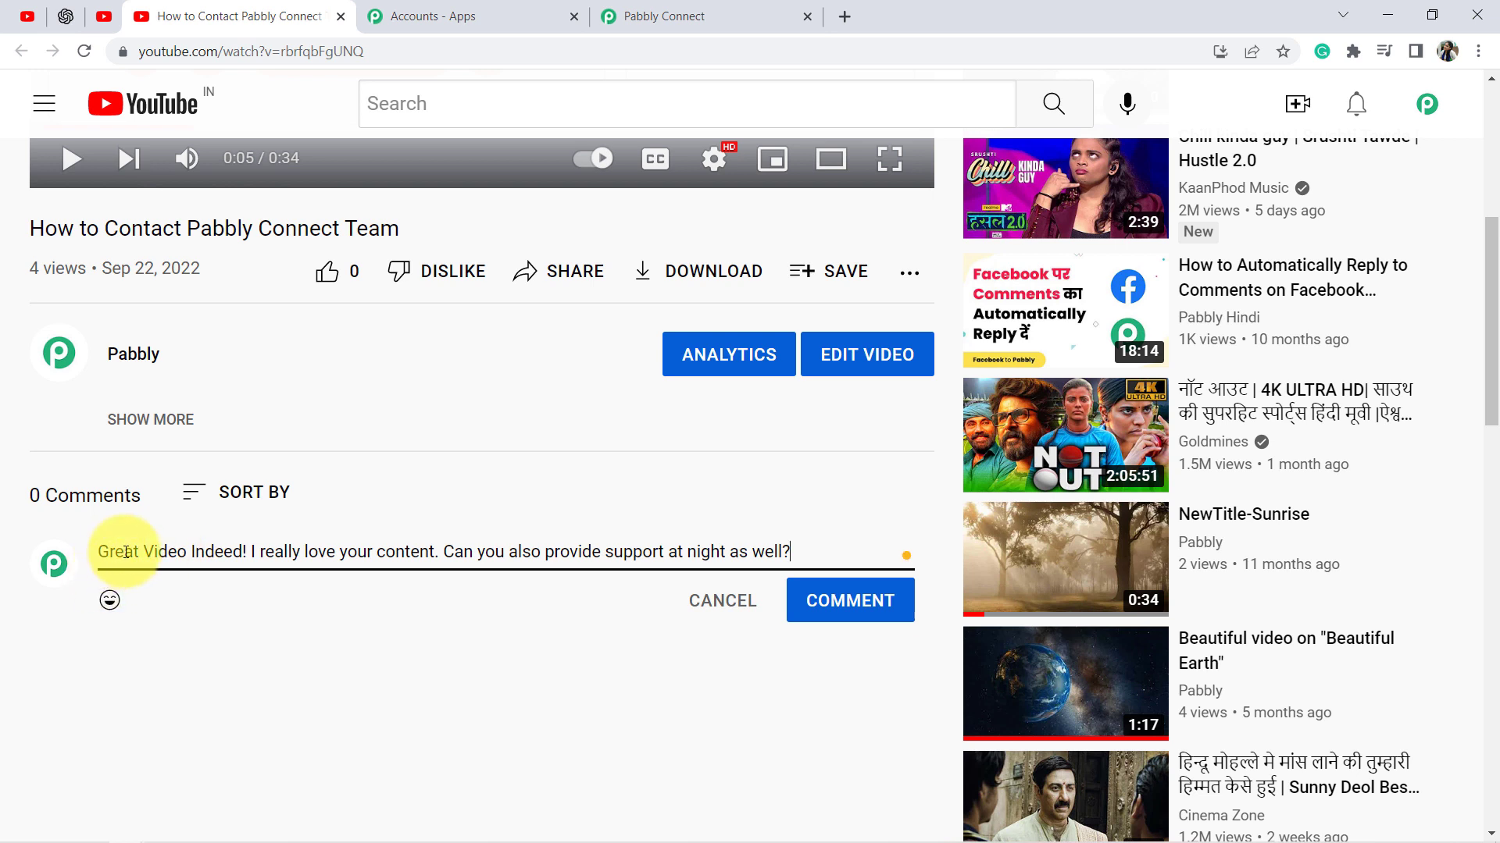
pyautogui.moveTo(127, 551); pyautogui.dragTo(242, 552)
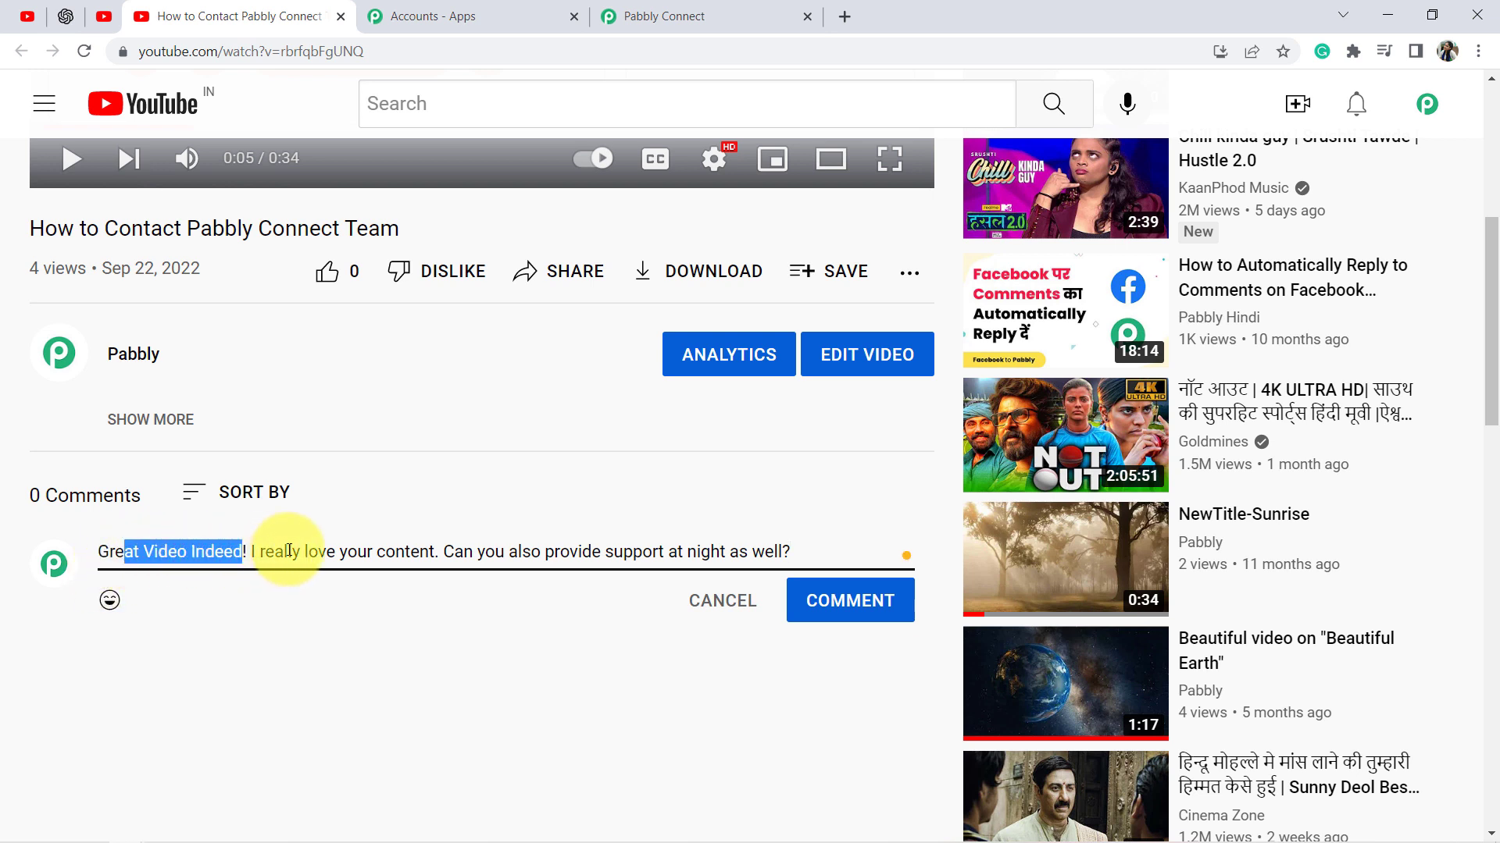
pyautogui.moveTo(496, 552)
pyautogui.mouseDown()
pyautogui.moveTo(724, 549)
pyautogui.moveTo(492, 552)
pyautogui.mouseUp()
pyautogui.moveTo(196, 552); pyautogui.dragTo(660, 559)
pyautogui.click(664, 552)
pyautogui.scroll(3, 666, 567)
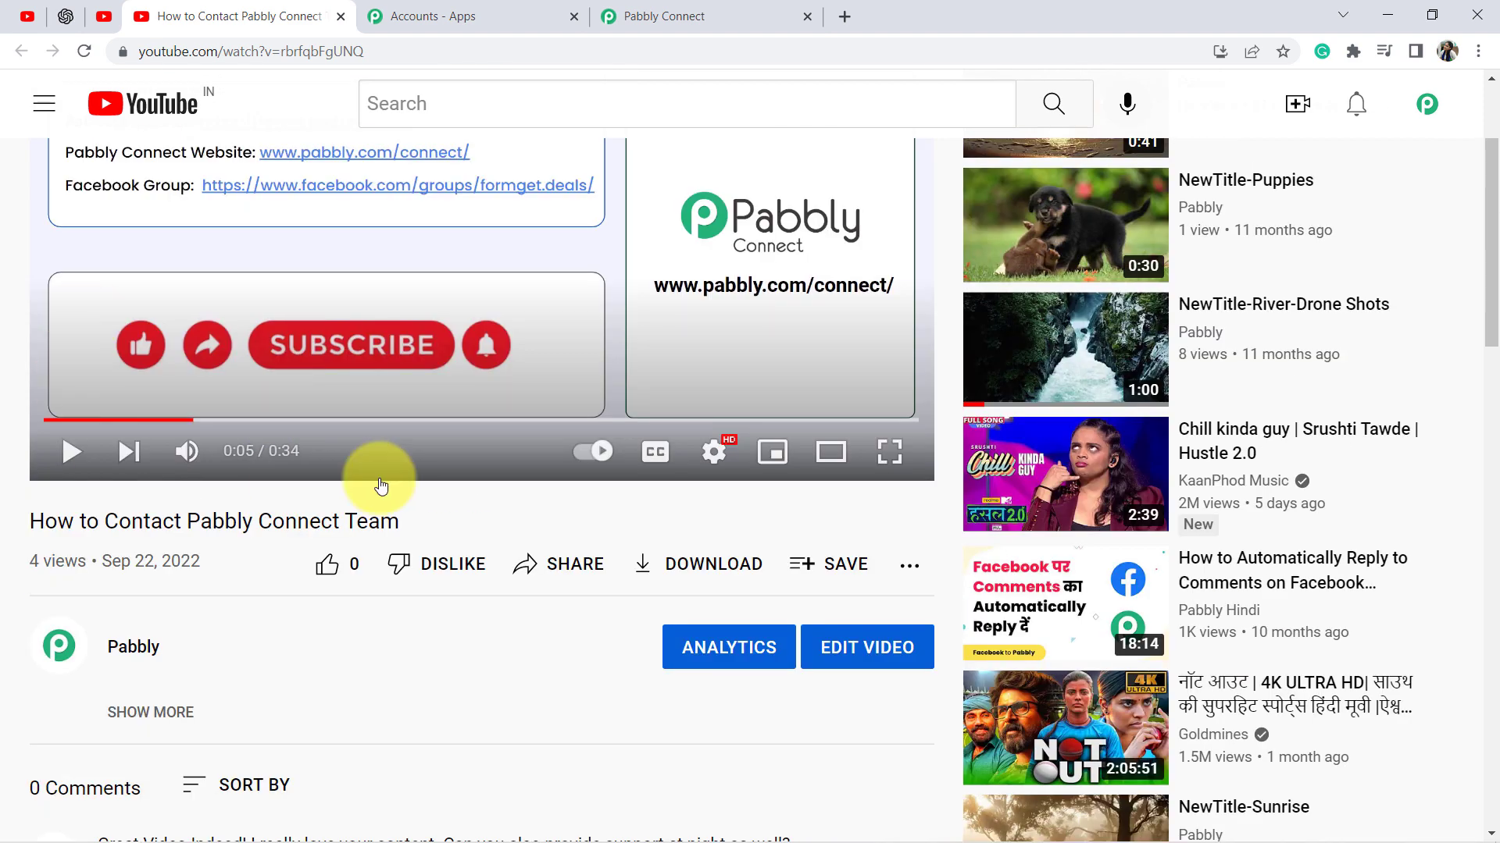
pyautogui.scroll(-2, 381, 489)
pyautogui.click(897, 700)
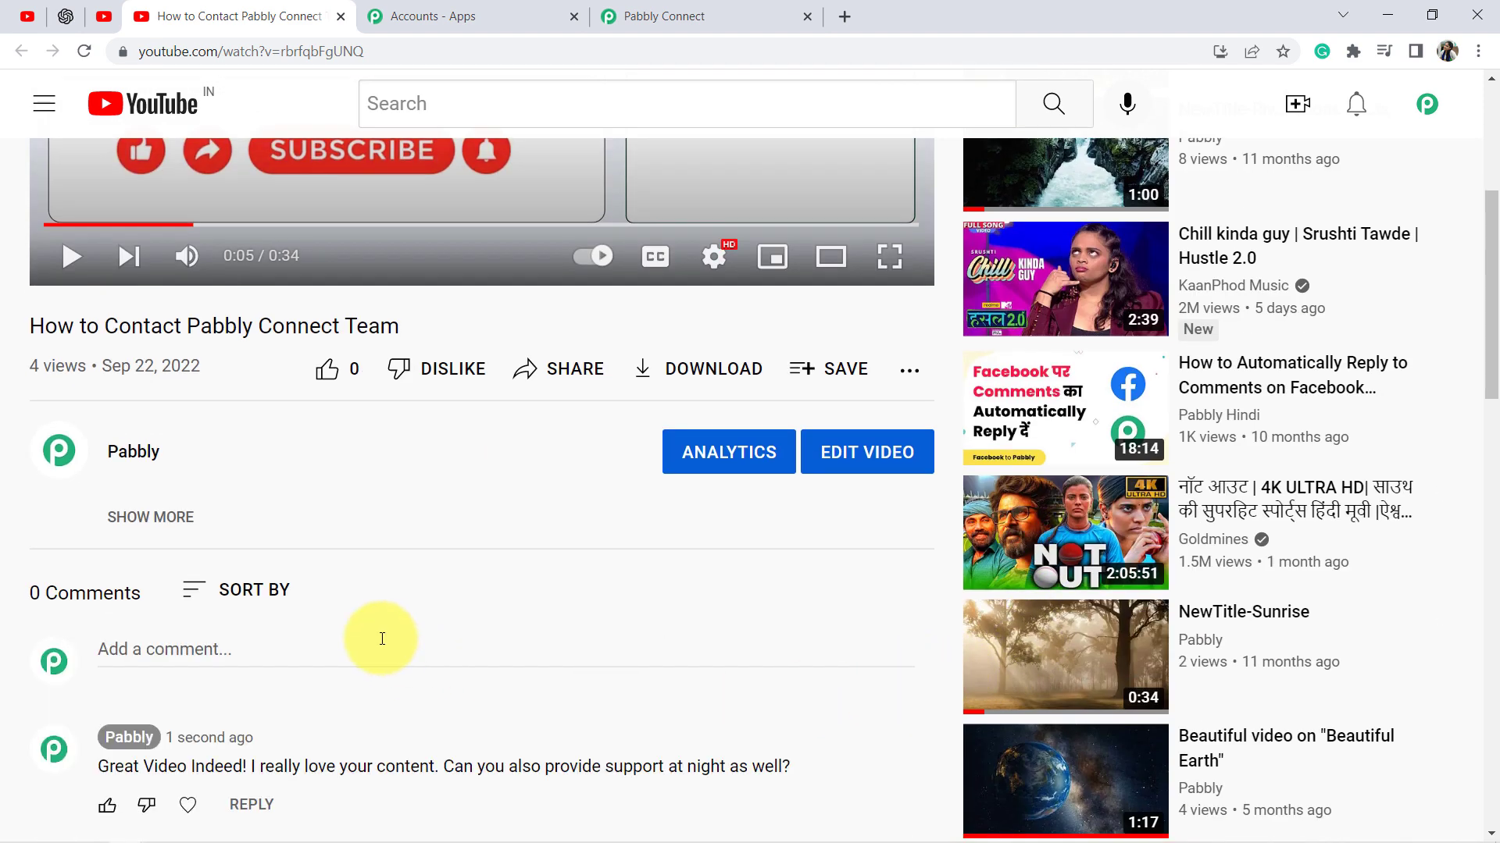
pyautogui.scroll(-3, 429, 512)
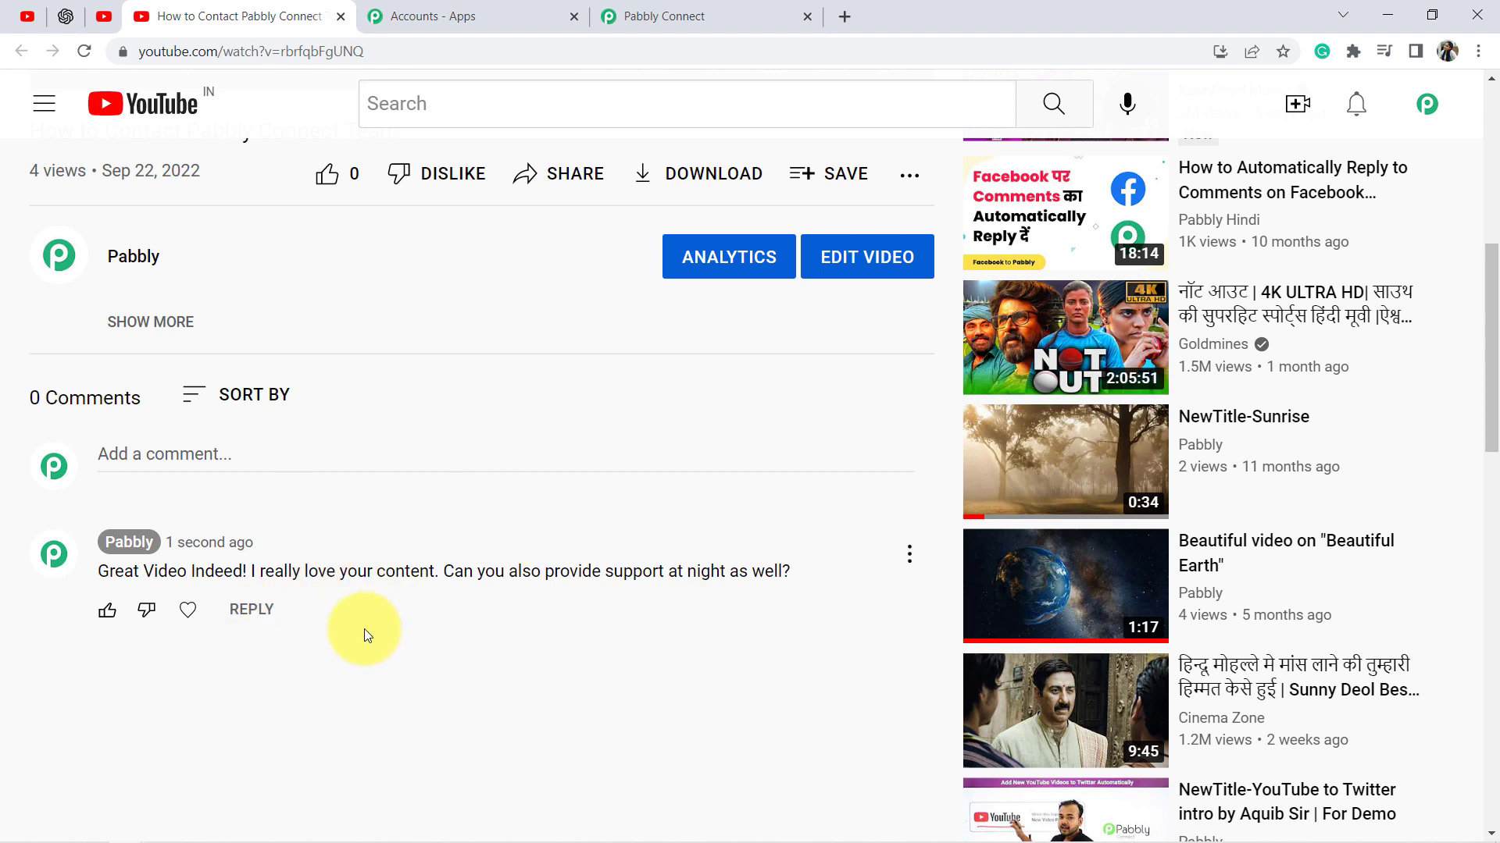
# Switch back to Pabbly Connect, save the YouTube trigger and send a test request
pyautogui.click(666, 9)
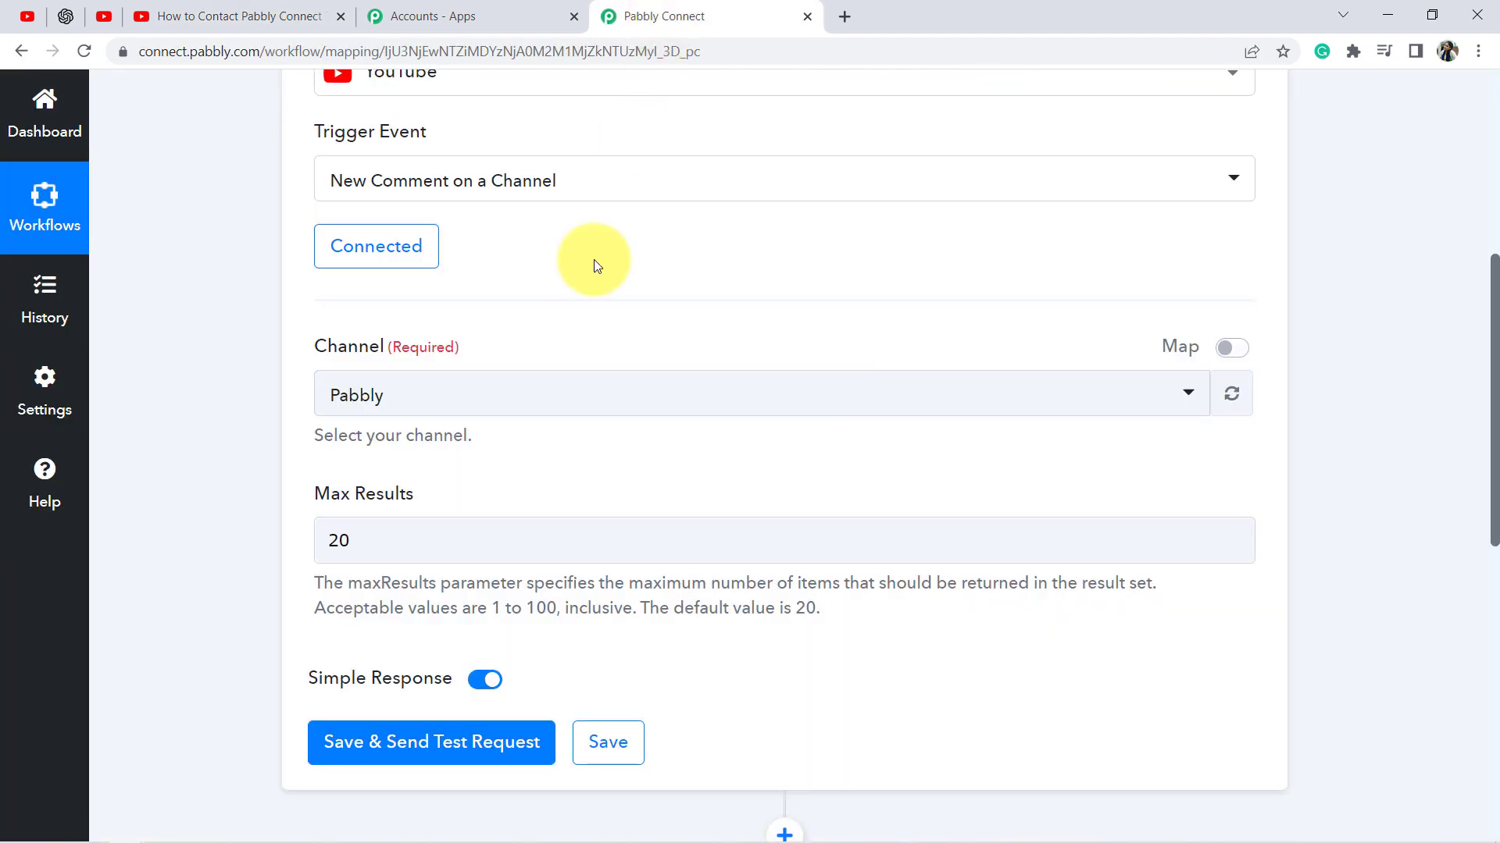
pyautogui.scroll(-4, 475, 468)
pyautogui.click(350, 464)
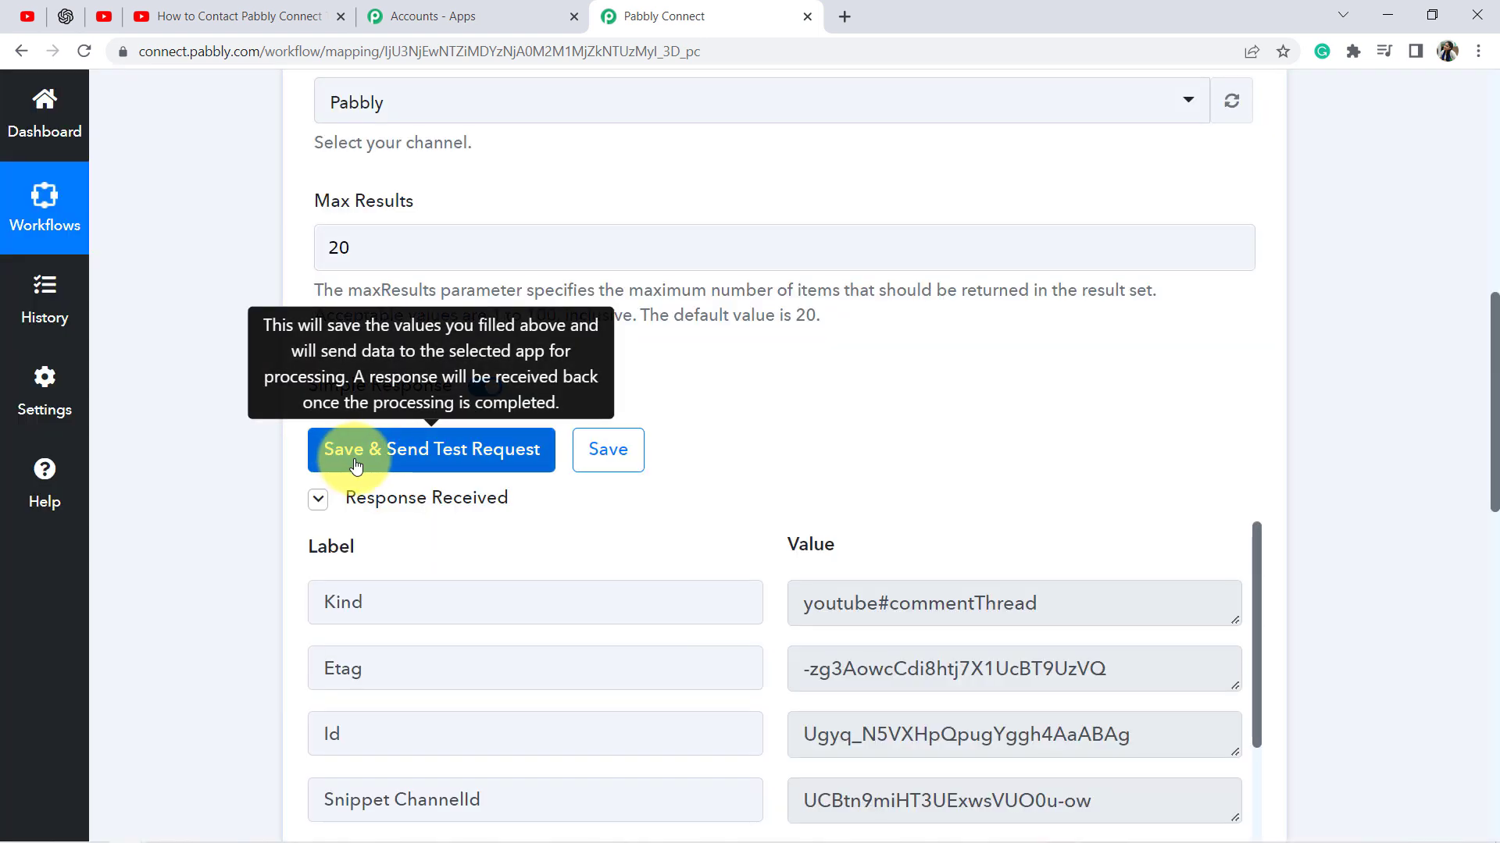
# Examine the comment ID and channel ID values in the response received by the YouTube trigger
pyautogui.scroll(-2, 888, 433)
pyautogui.scroll(-1, 888, 437)
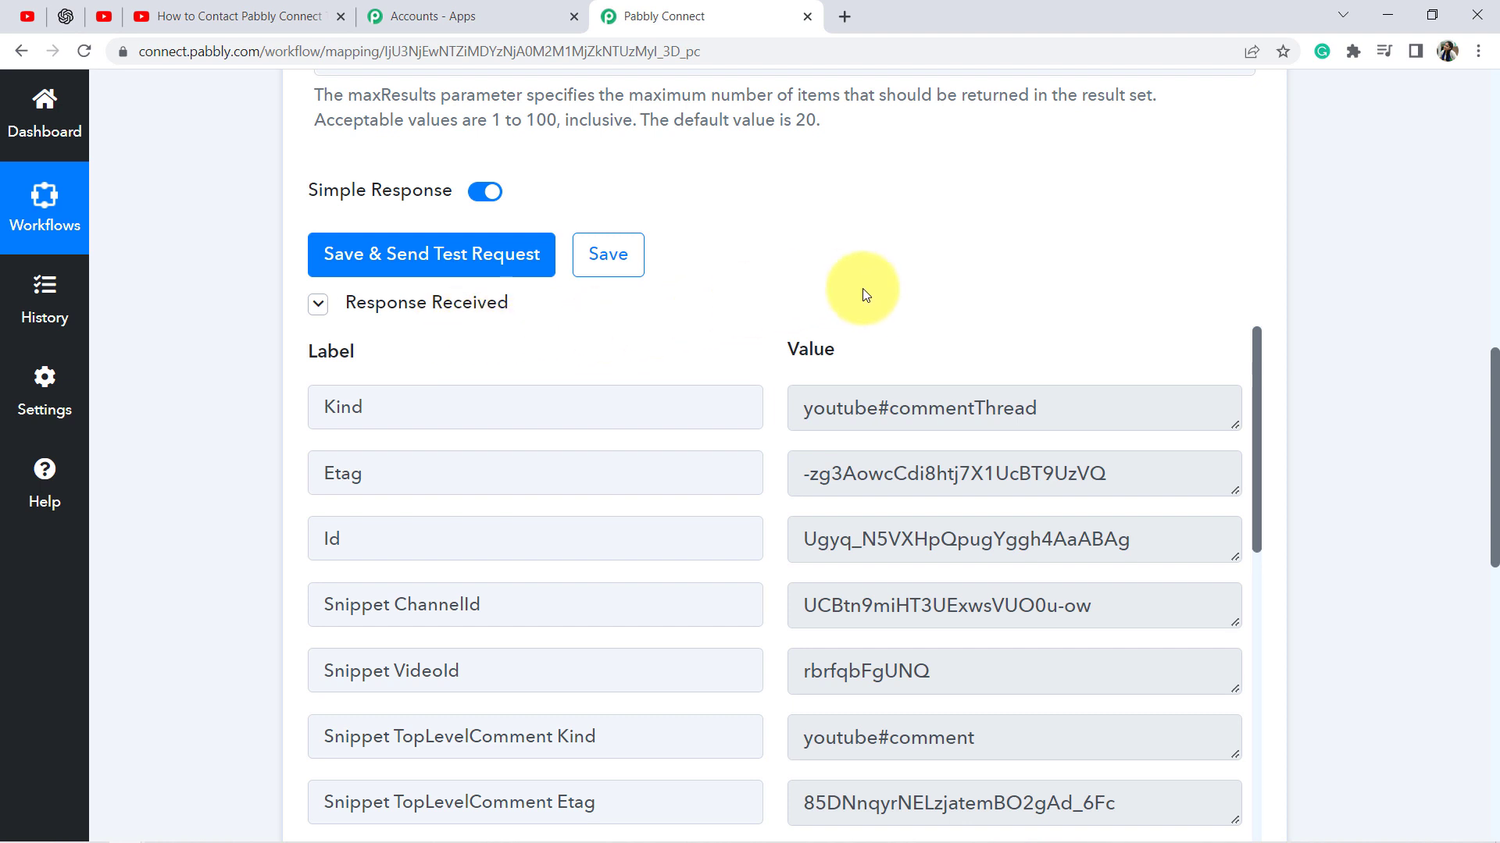
pyautogui.scroll(-2, 891, 290)
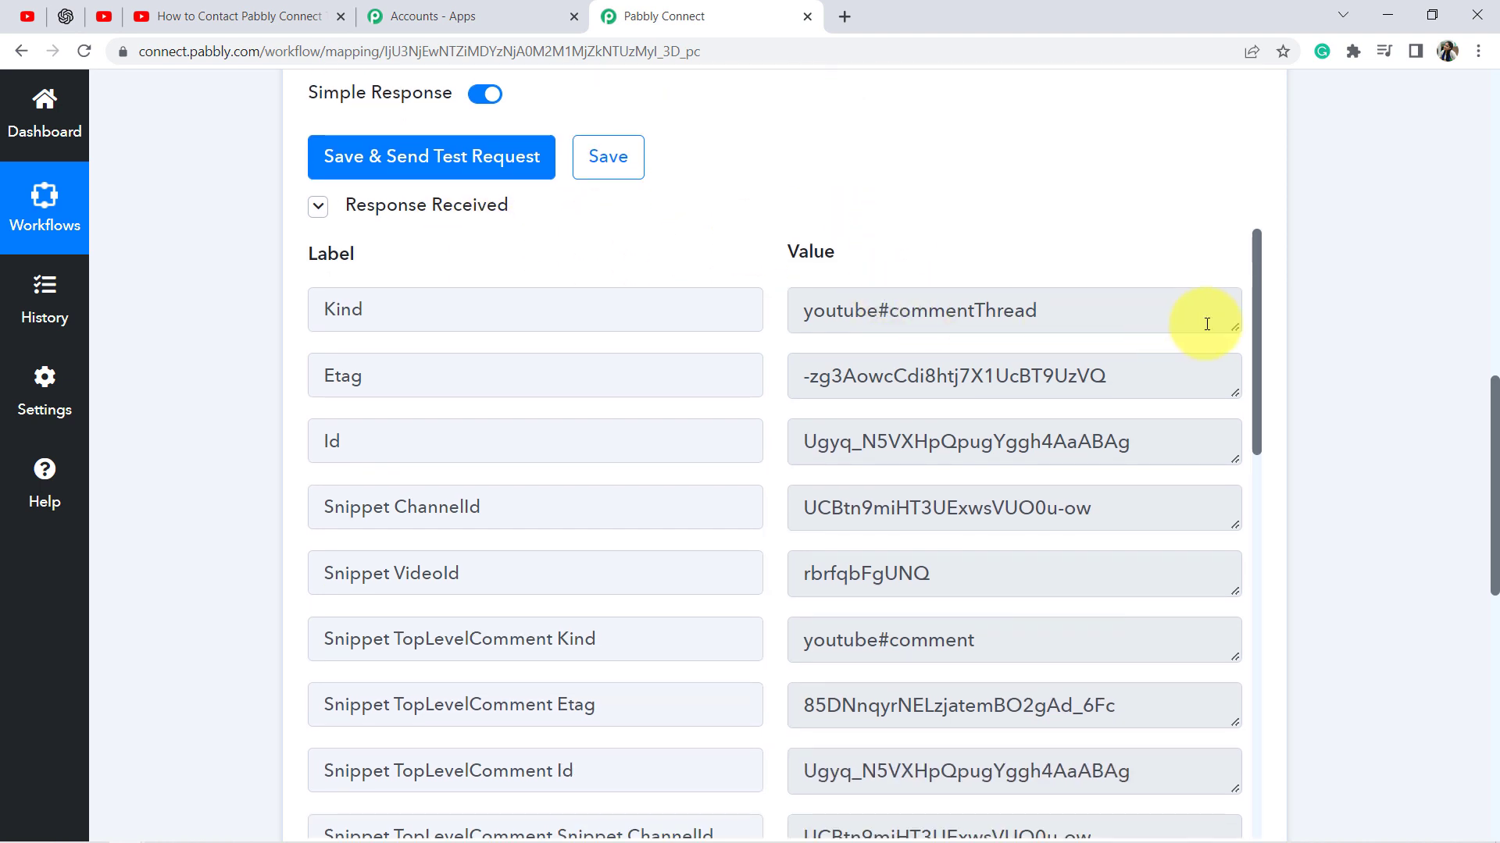
pyautogui.moveTo(1254, 312); pyautogui.dragTo(1254, 330)
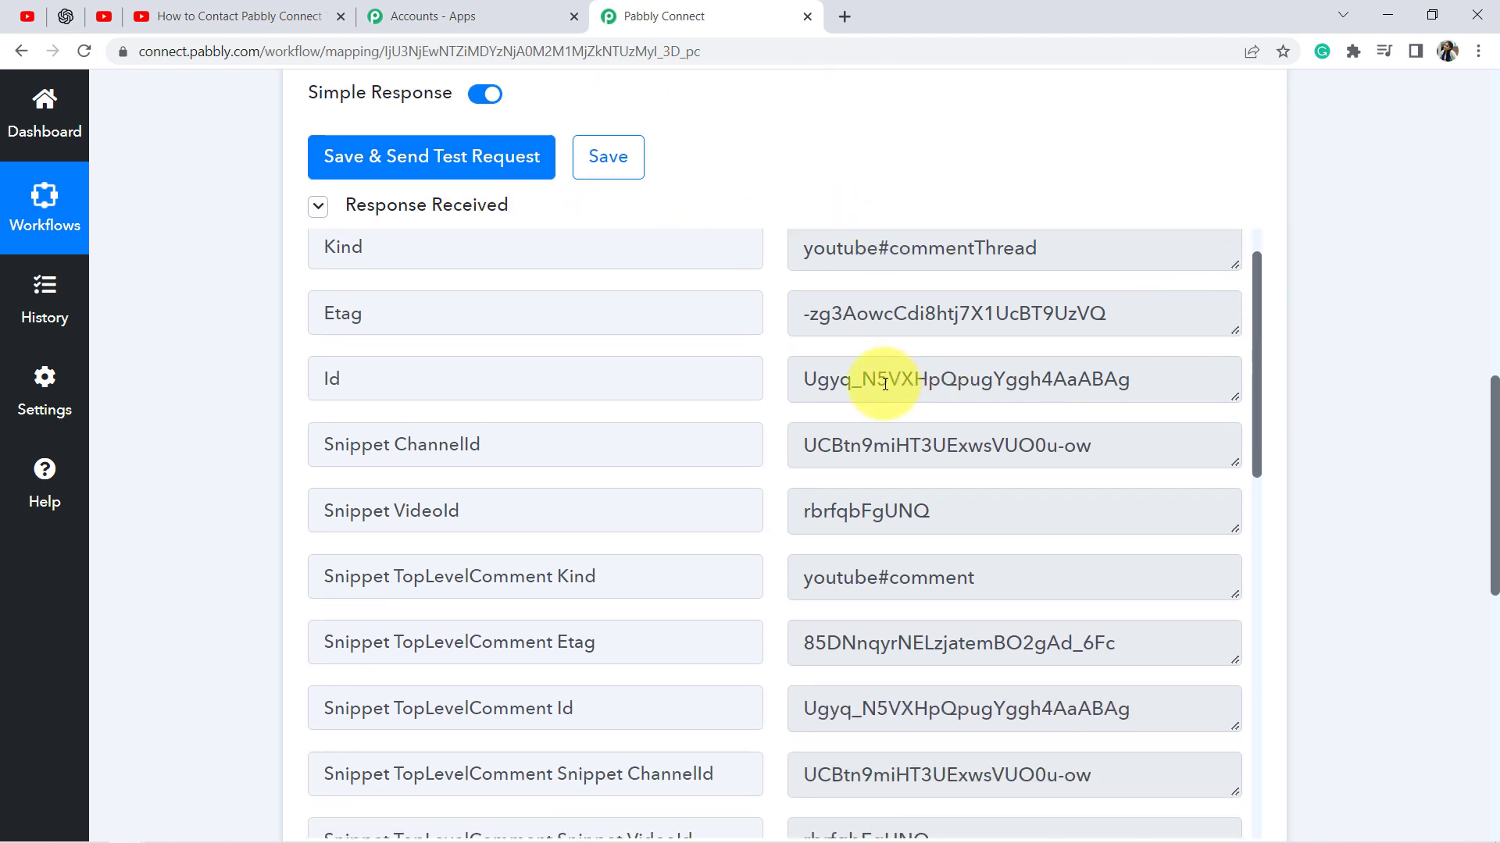
pyautogui.moveTo(889, 380); pyautogui.dragTo(1083, 393)
pyautogui.moveTo(808, 446); pyautogui.dragTo(1029, 457)
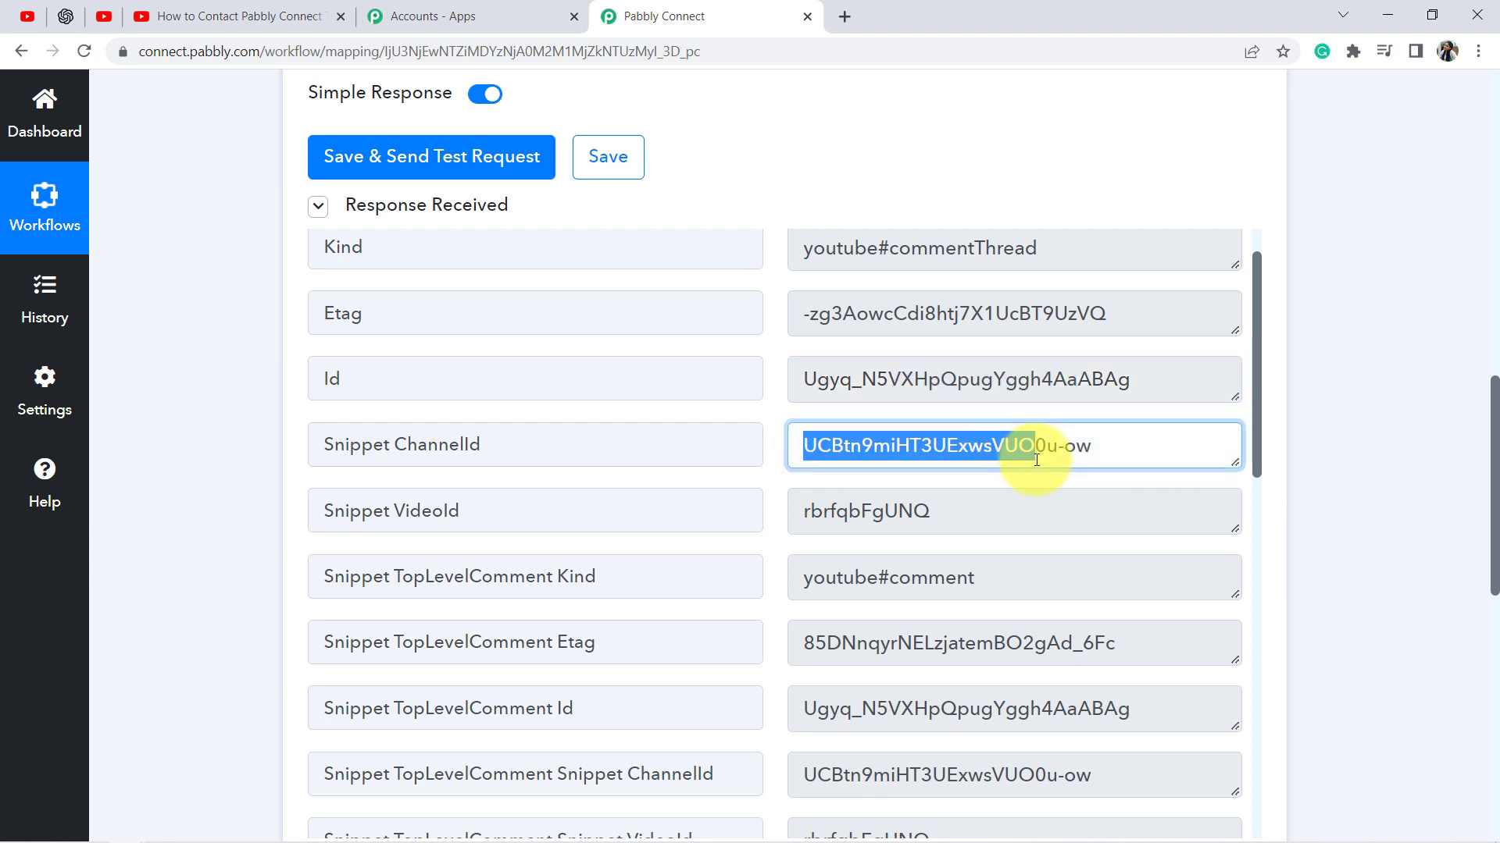
# Find the comment text fields in the trigger response and enlarge the TextDisplay value to read the full comment
pyautogui.scroll(-2, 1035, 457)
pyautogui.scroll(-5, 1034, 457)
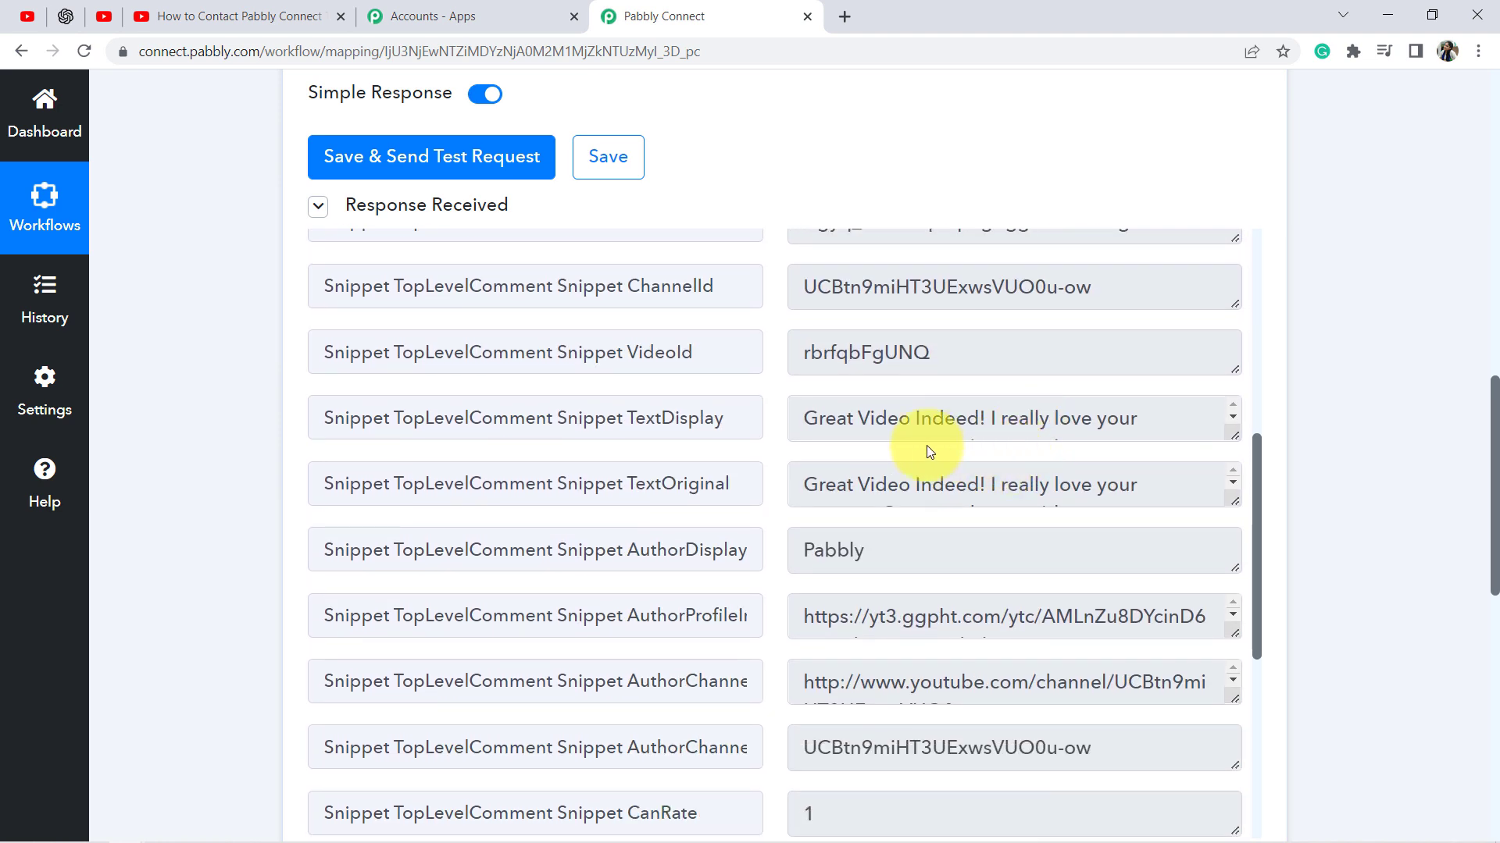
pyautogui.moveTo(469, 418); pyautogui.dragTo(632, 417)
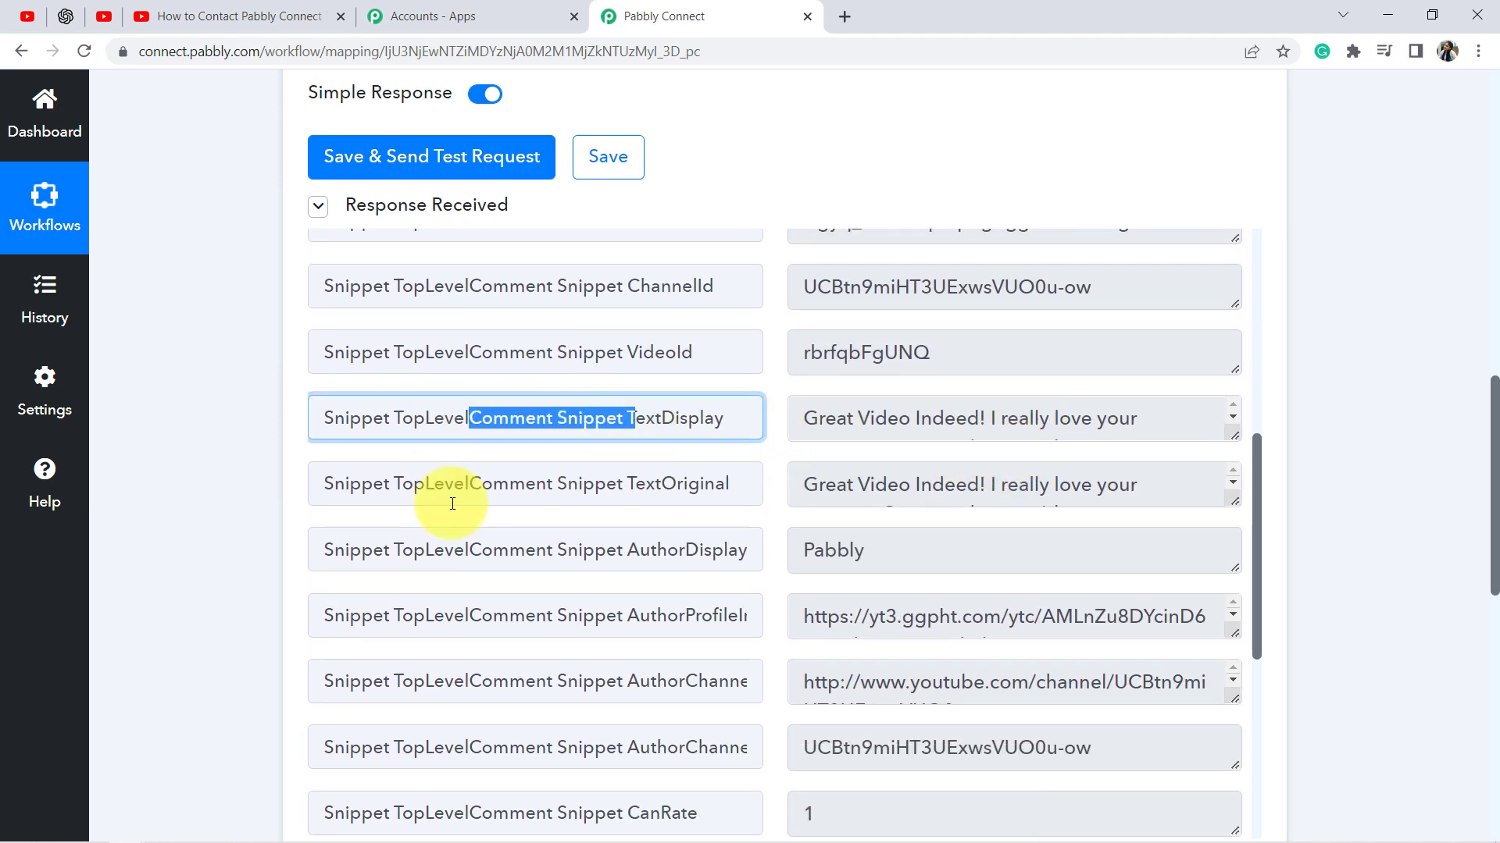
pyautogui.moveTo(464, 484); pyautogui.dragTo(623, 485)
pyautogui.moveTo(1235, 434); pyautogui.dragTo(1239, 534)
pyautogui.moveTo(841, 425); pyautogui.dragTo(968, 449)
pyautogui.click(1142, 418)
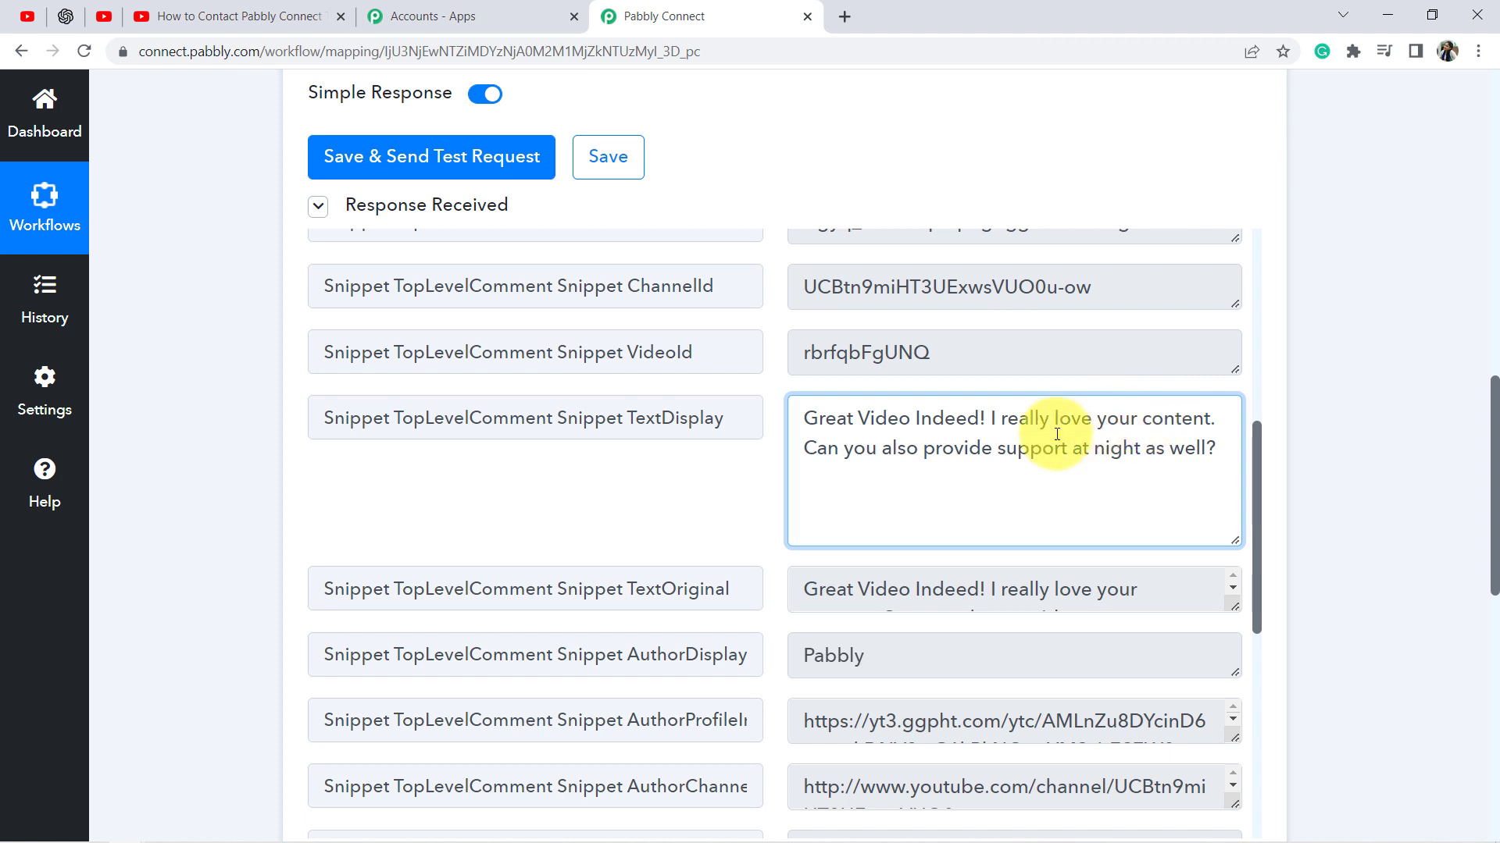
pyautogui.moveTo(828, 453); pyautogui.dragTo(1171, 461)
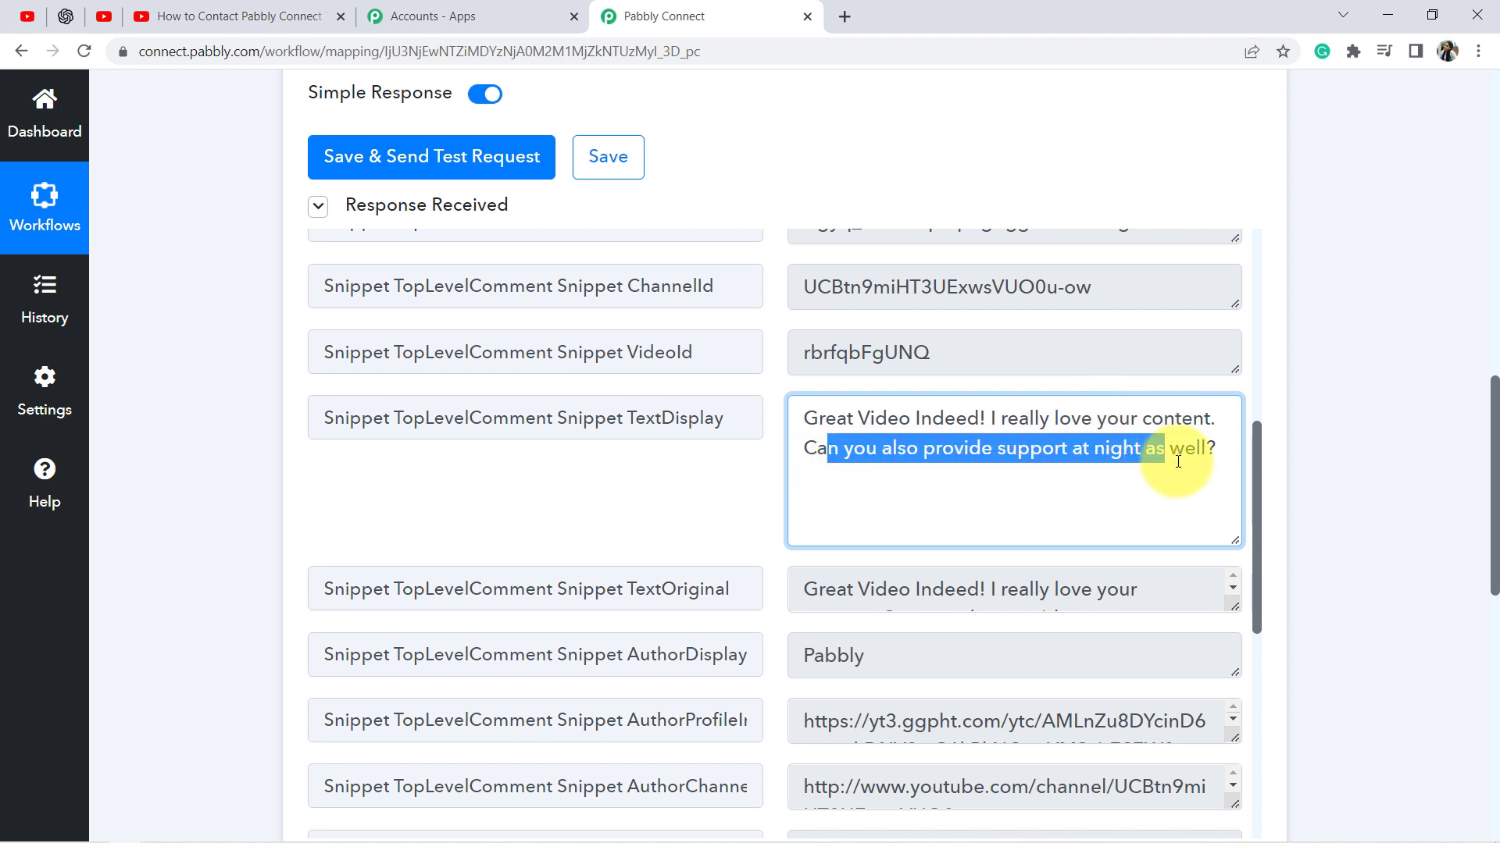
# Check the comment author's display name in the trigger response
pyautogui.scroll(-3, 1360, 421)
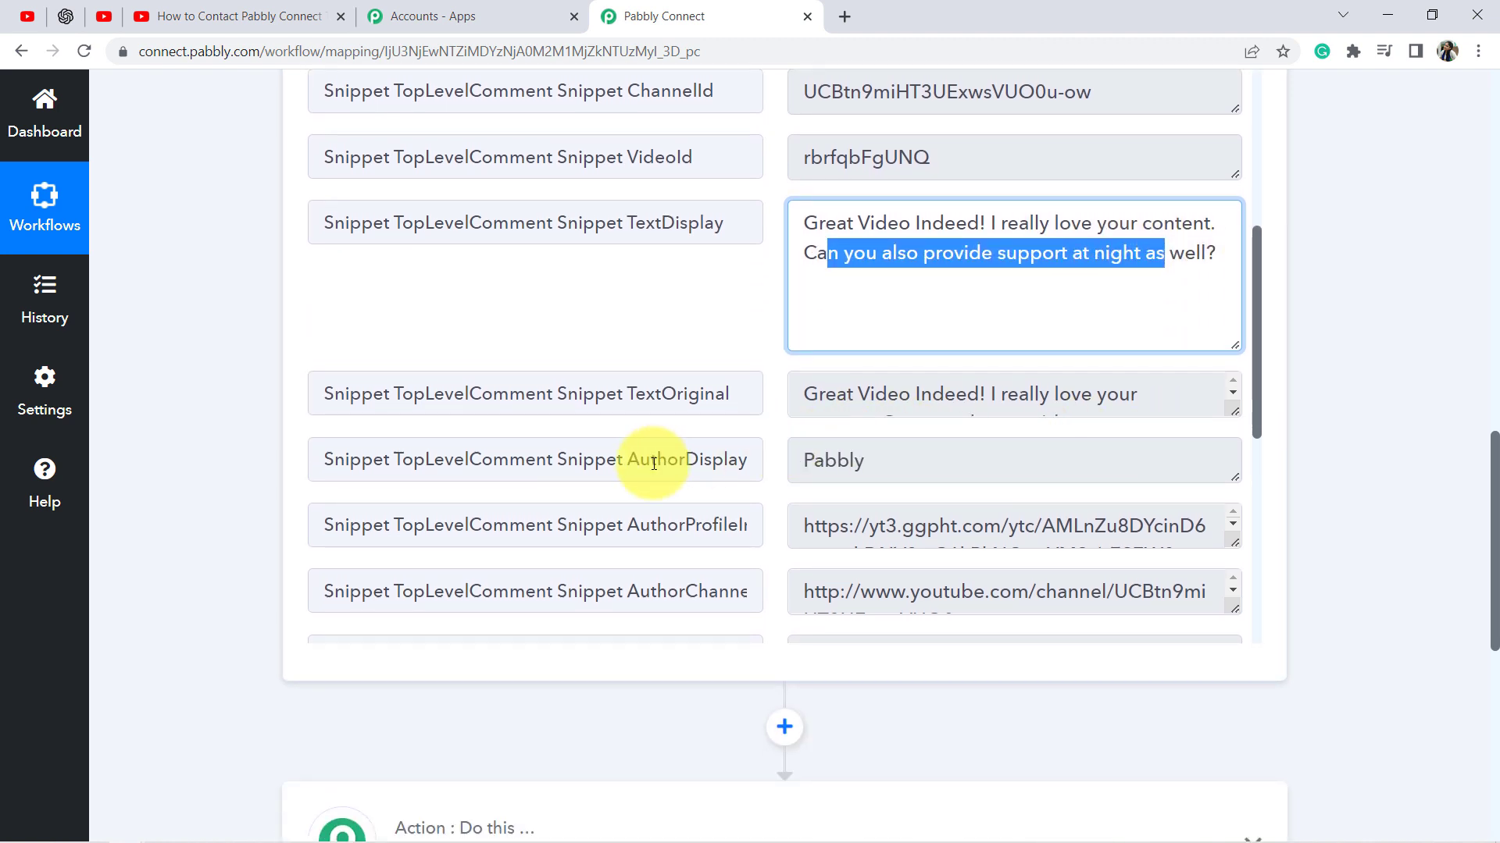
pyautogui.doubleClick(639, 464)
pyautogui.doubleClick(844, 460)
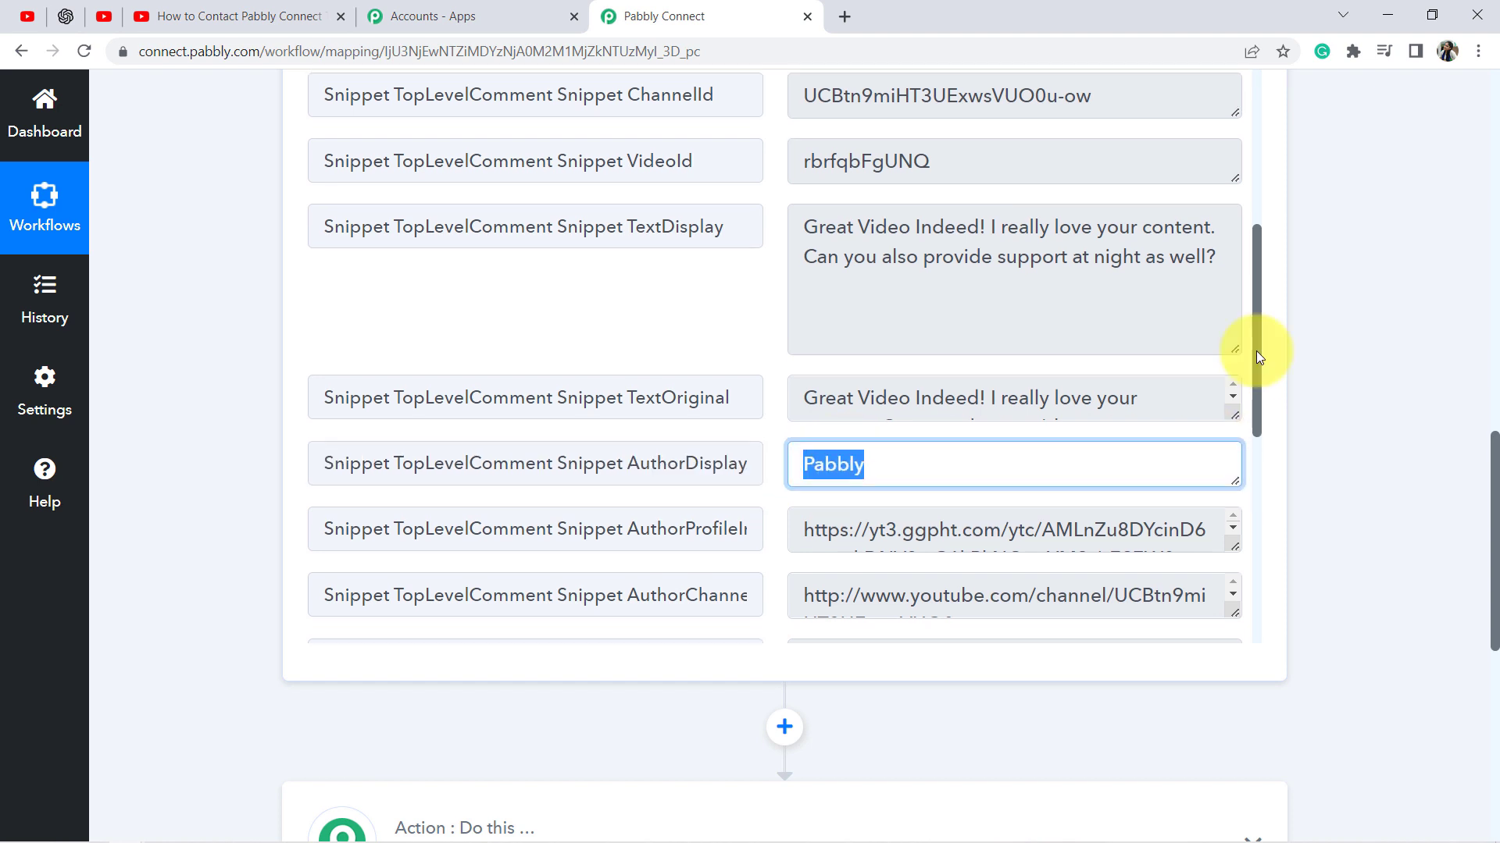
pyautogui.scroll(-2, 1261, 378)
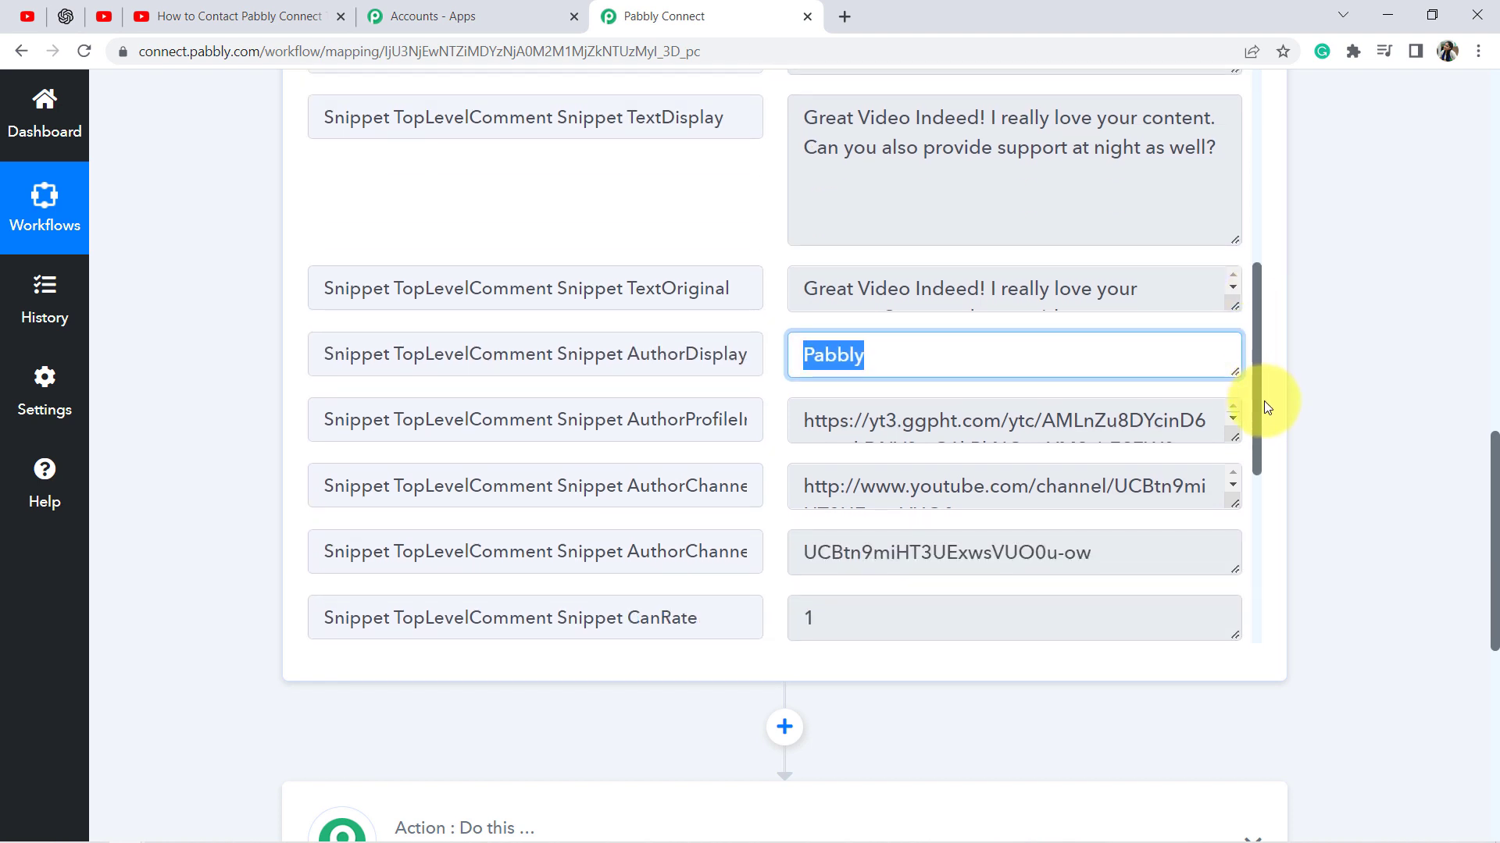
pyautogui.scroll(-1, 1264, 400)
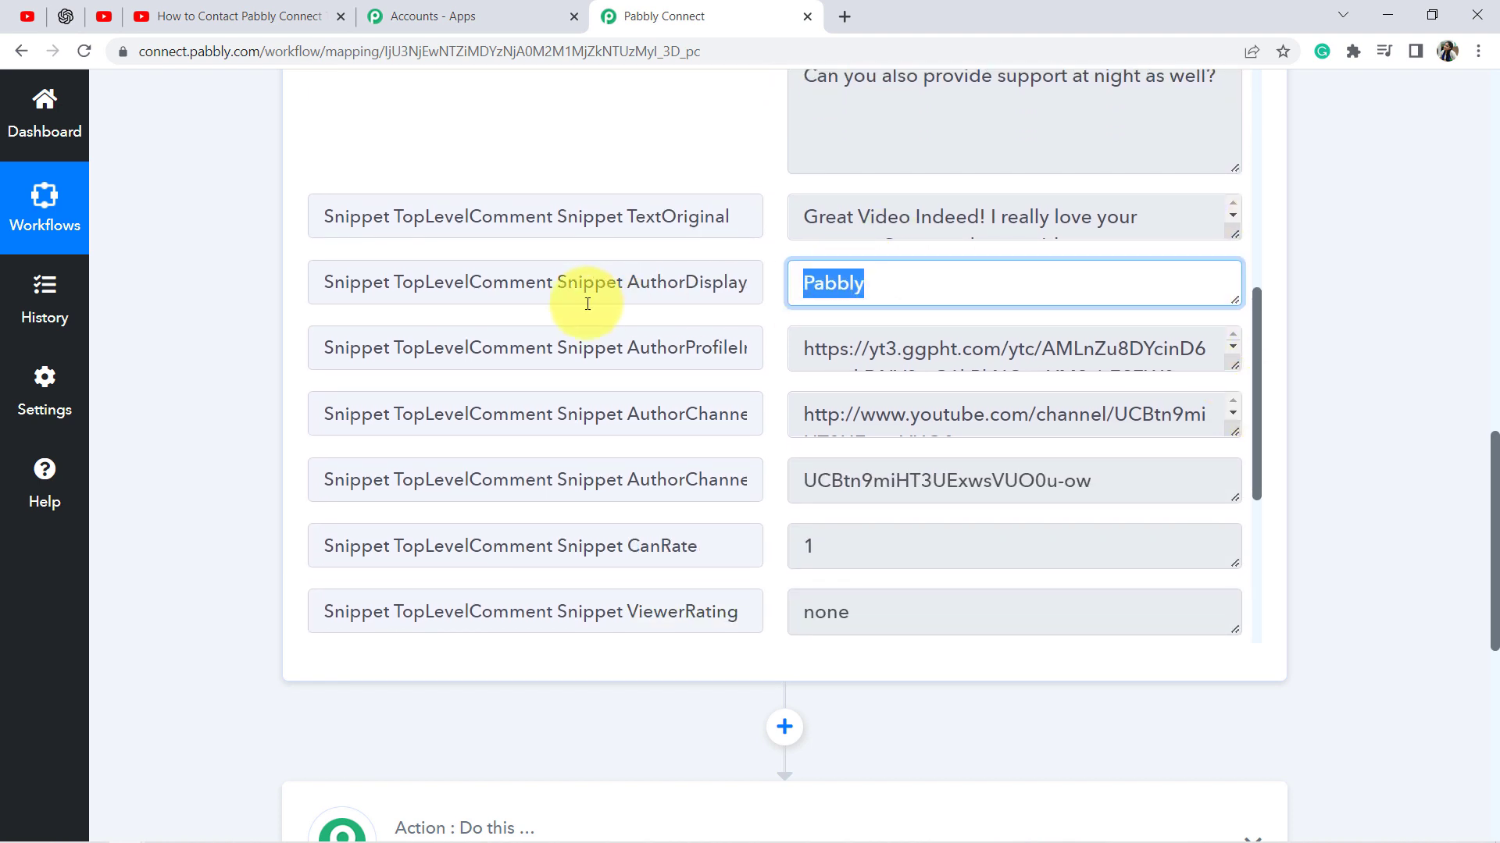
pyautogui.click(854, 283)
# Review the remaining fields of the trigger response, from the author's profile image URL down to Snippet IsPublic
pyautogui.scroll(-1, 894, 373)
pyautogui.scroll(-1, 894, 372)
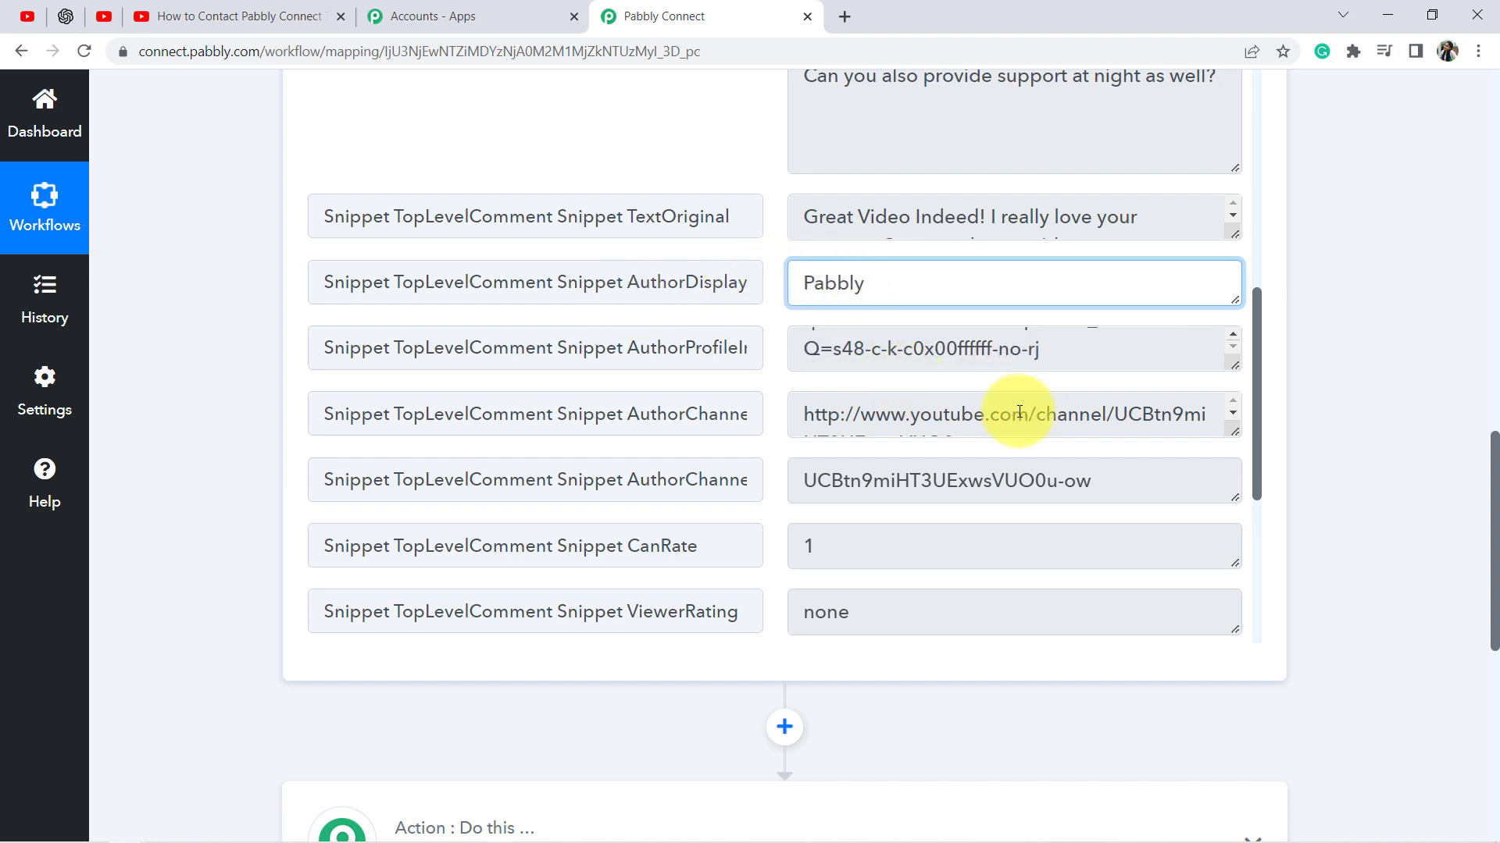
pyautogui.scroll(1, 981, 508)
pyautogui.scroll(-5, 981, 529)
pyautogui.scroll(-2, 922, 566)
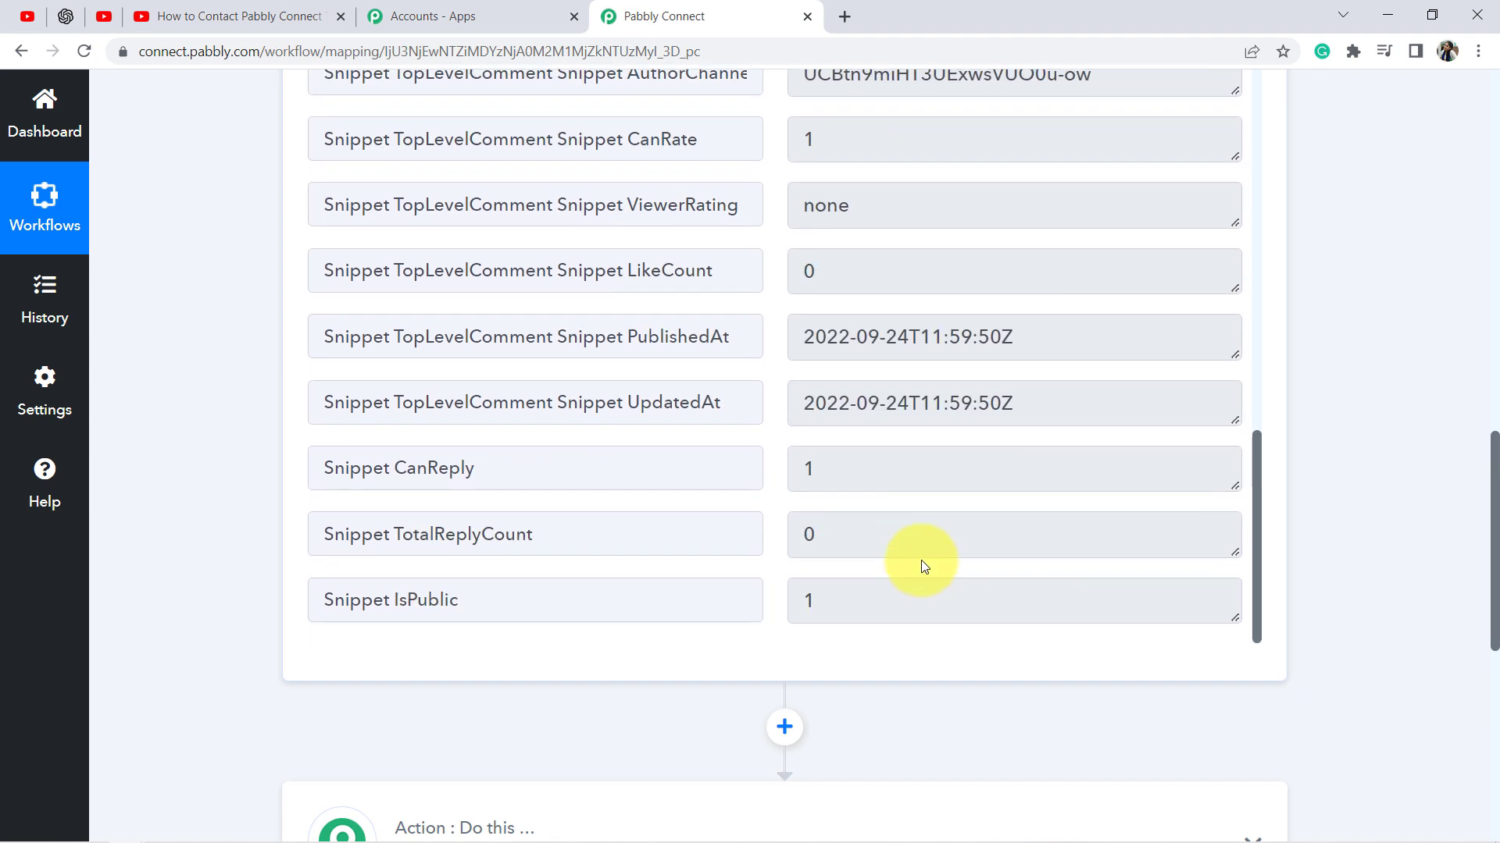
# Look back over the trigger's settings and reread the comment text in the TextDisplay field
pyautogui.scroll(12, 264, 424)
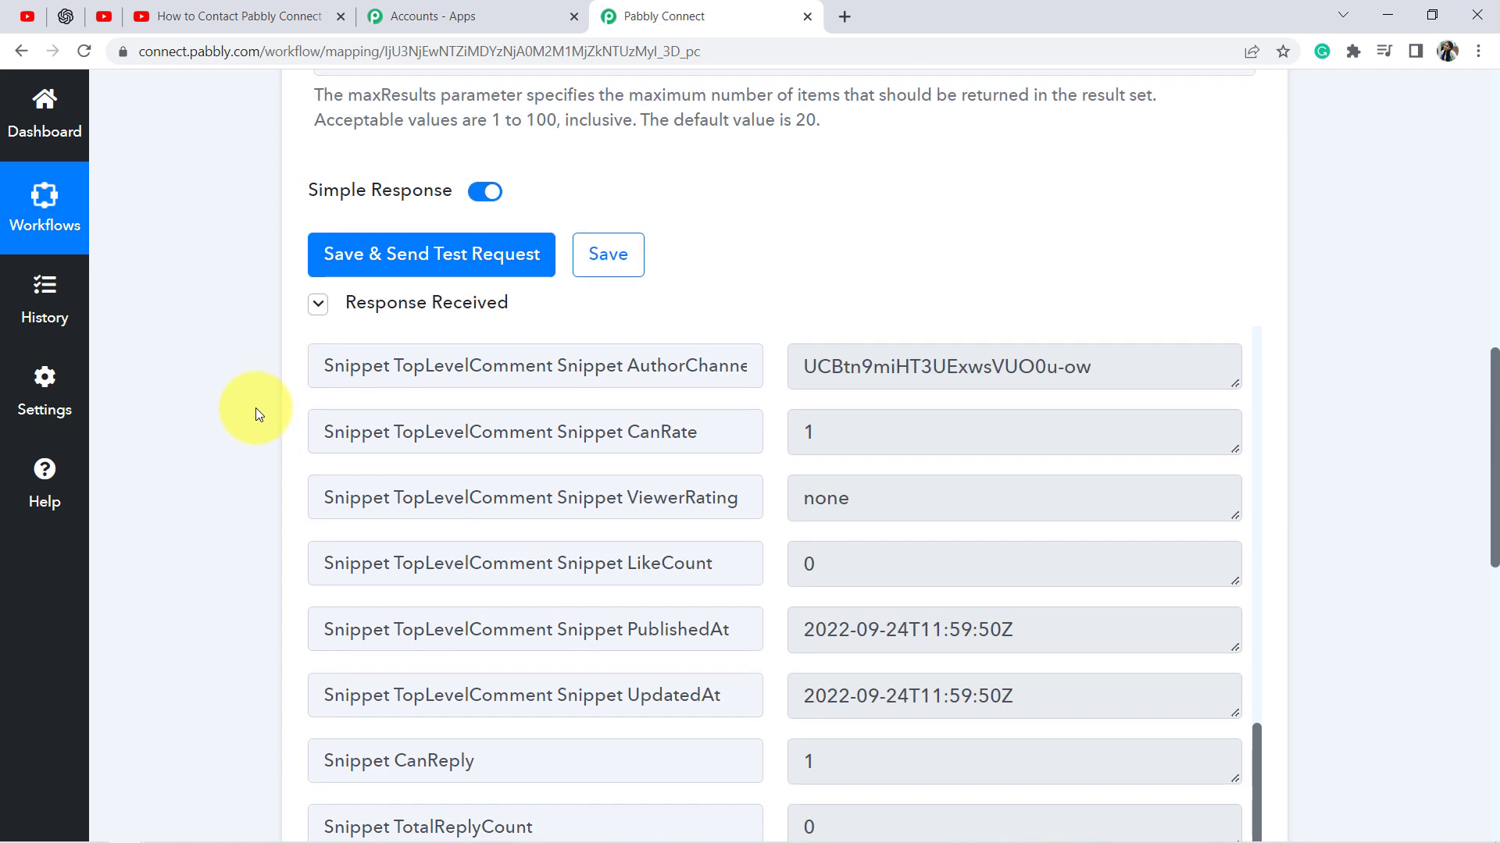
pyautogui.scroll(-15, 715, 380)
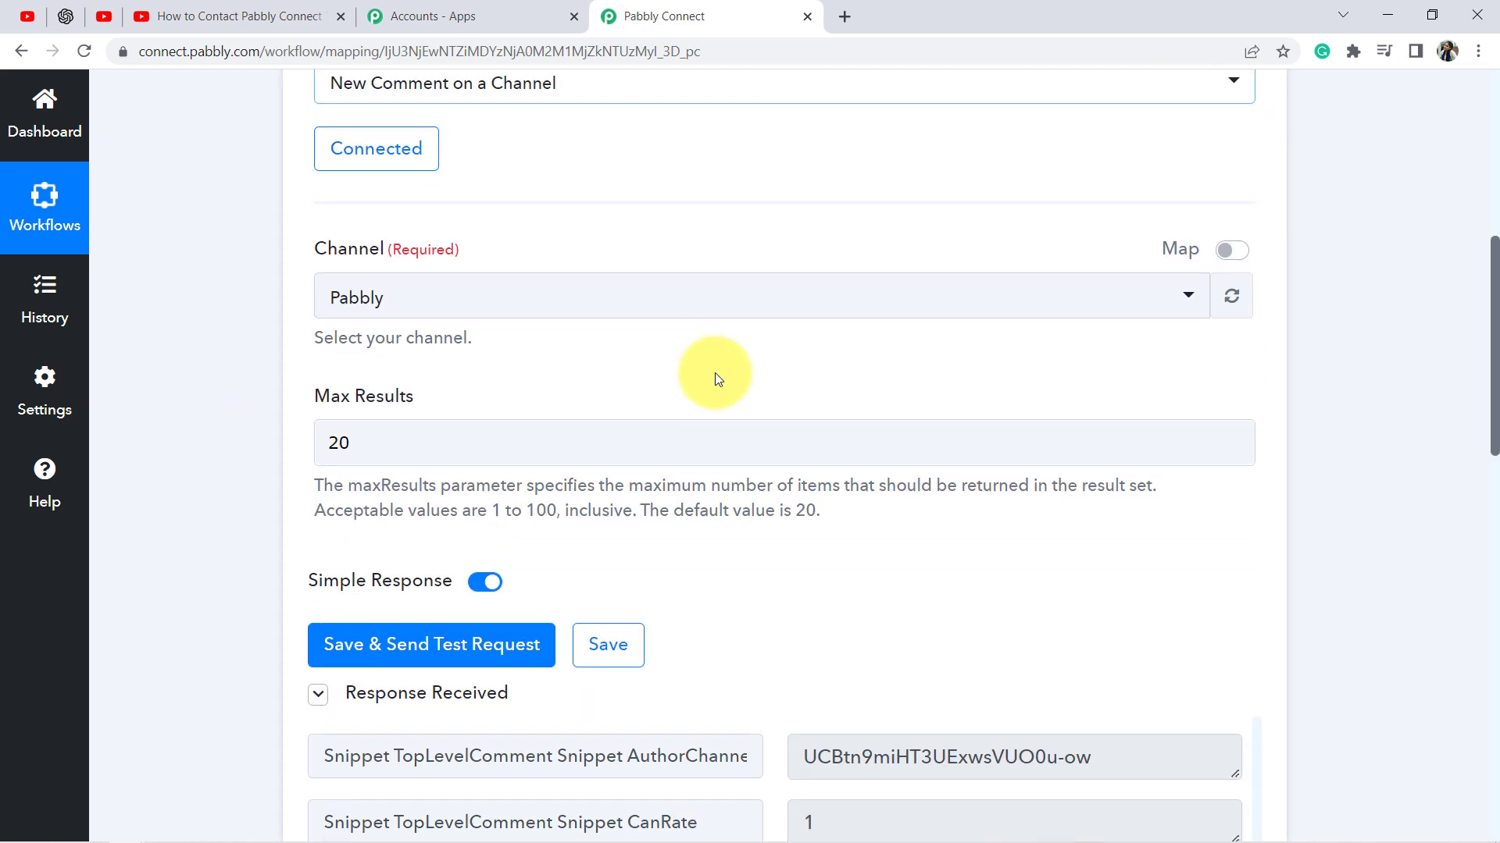
pyautogui.scroll(-1, 214, 385)
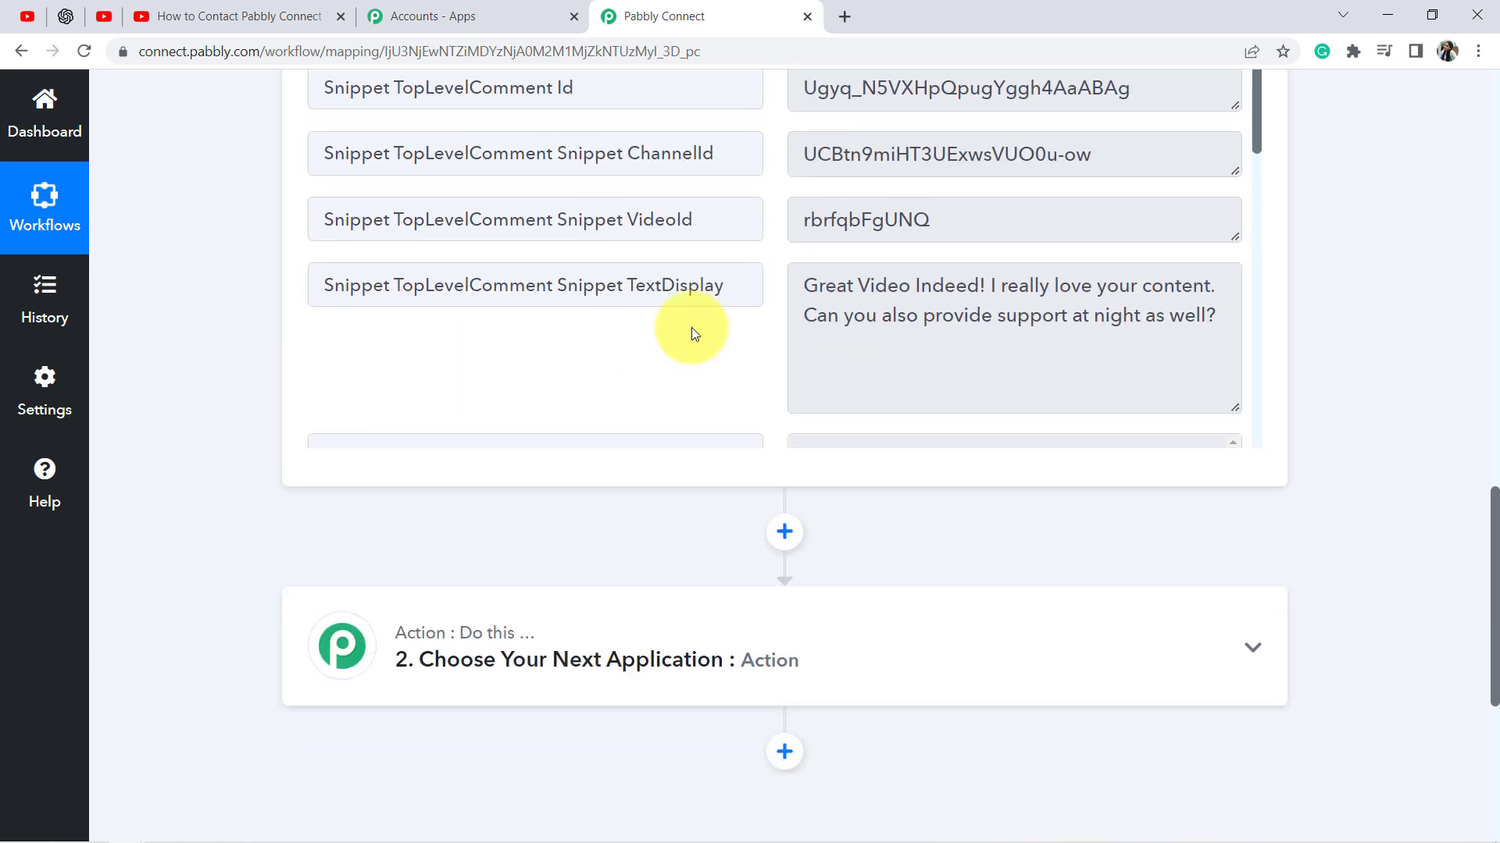
pyautogui.moveTo(821, 290); pyautogui.dragTo(1116, 332)
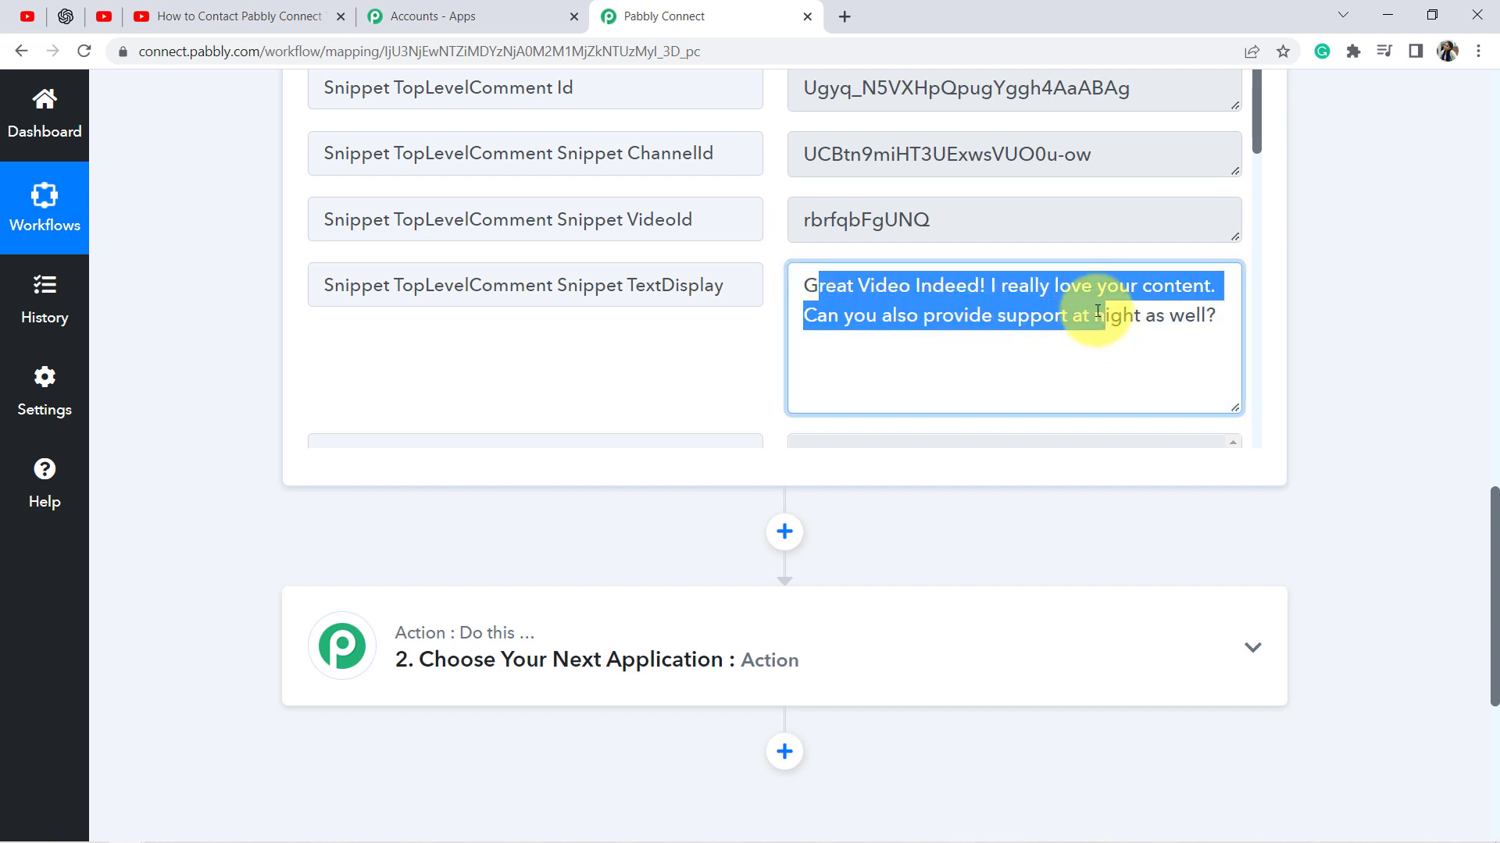
pyautogui.click(1070, 283)
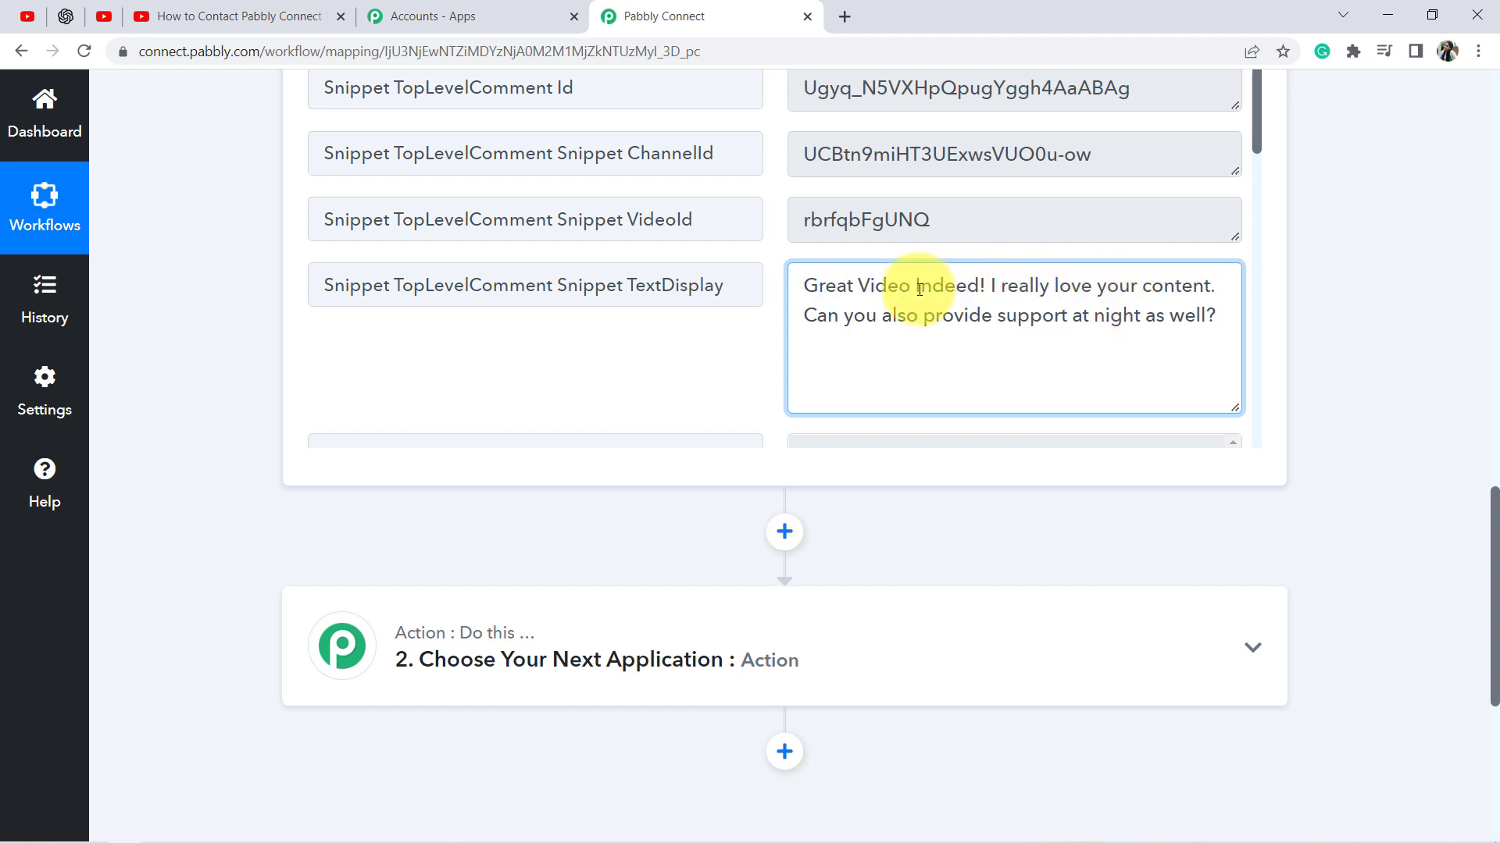
pyautogui.moveTo(836, 295); pyautogui.dragTo(1067, 345)
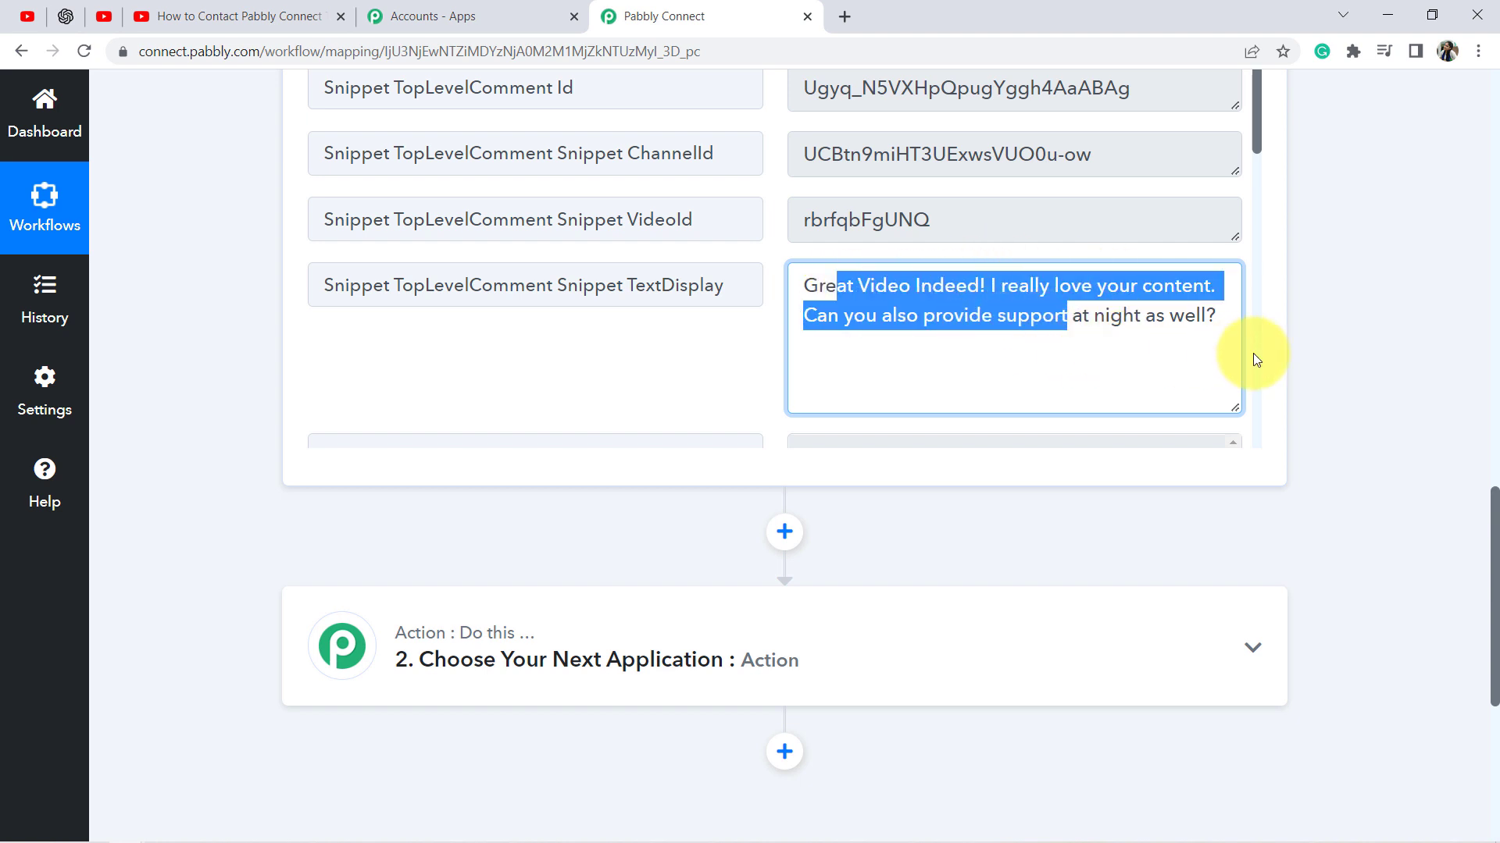
# Set the workflow's second step to the OpenAI app with the Generate Content action event
pyautogui.scroll(-4, 1255, 359)
pyautogui.click(586, 392)
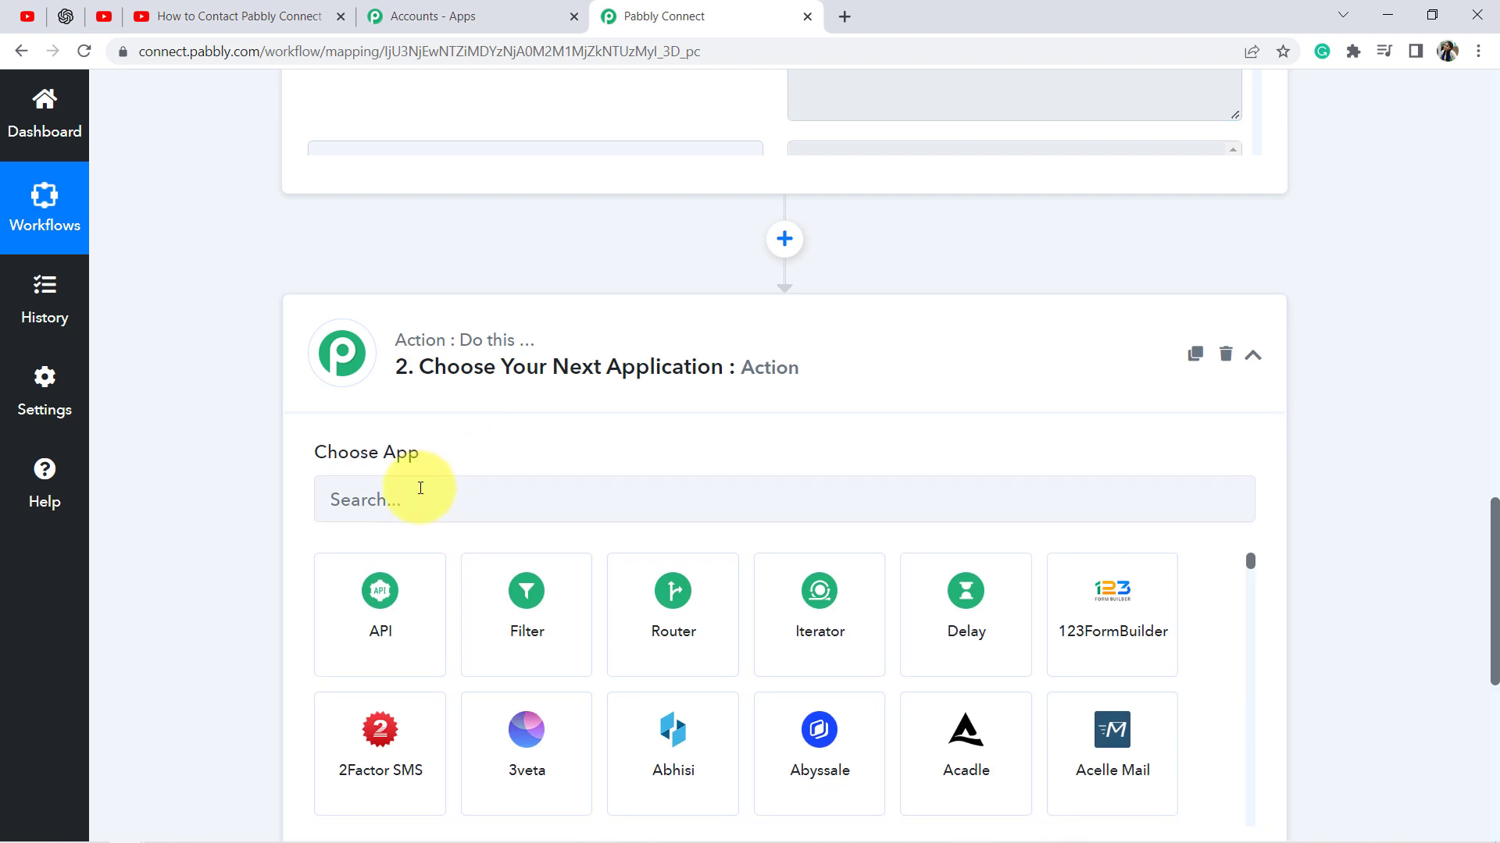
pyautogui.click(420, 488)
pyautogui.write('open')
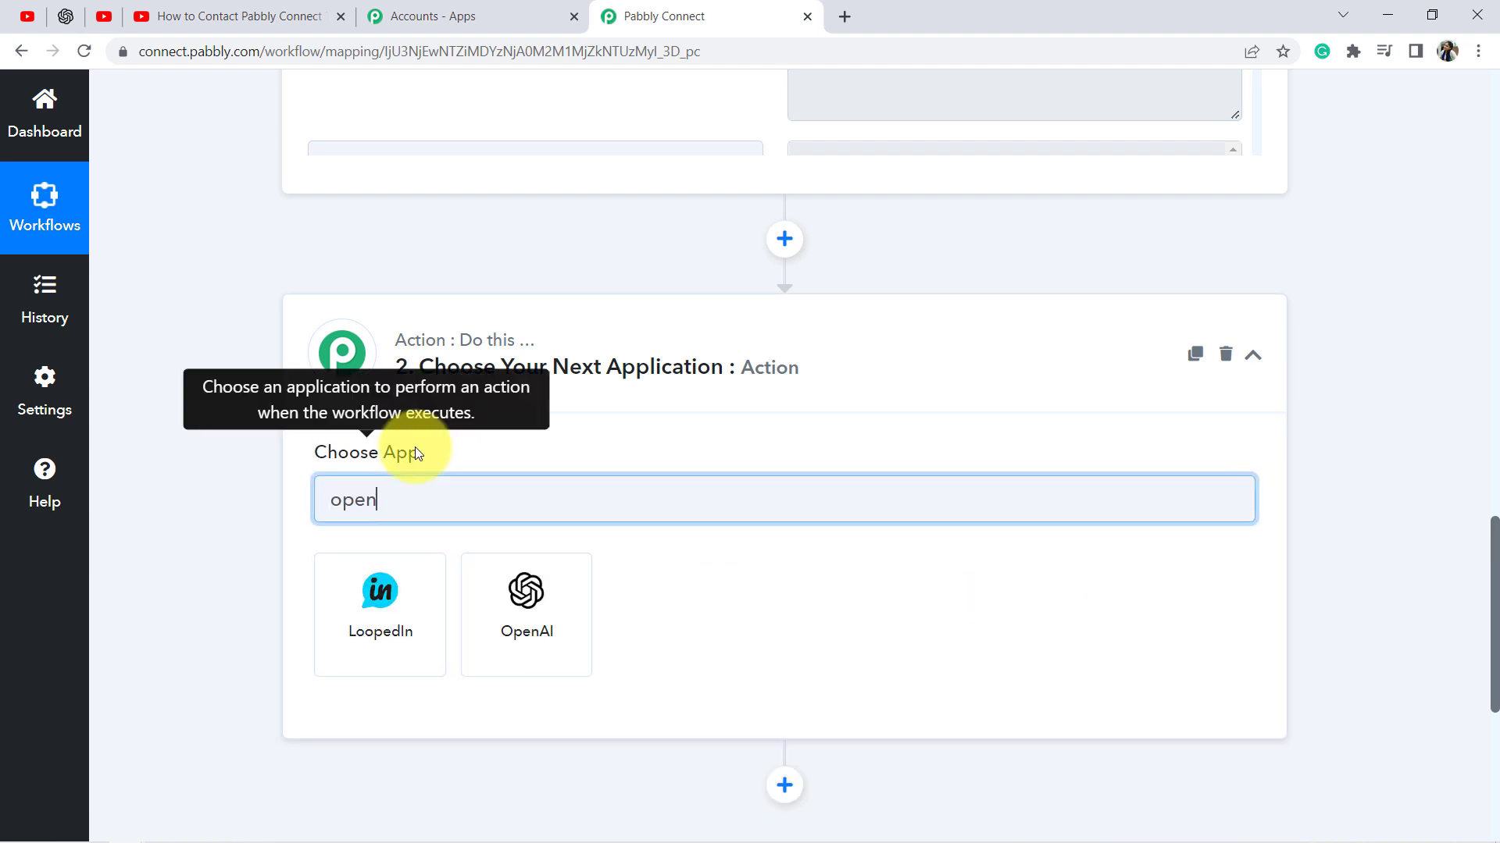
pyautogui.click(395, 619)
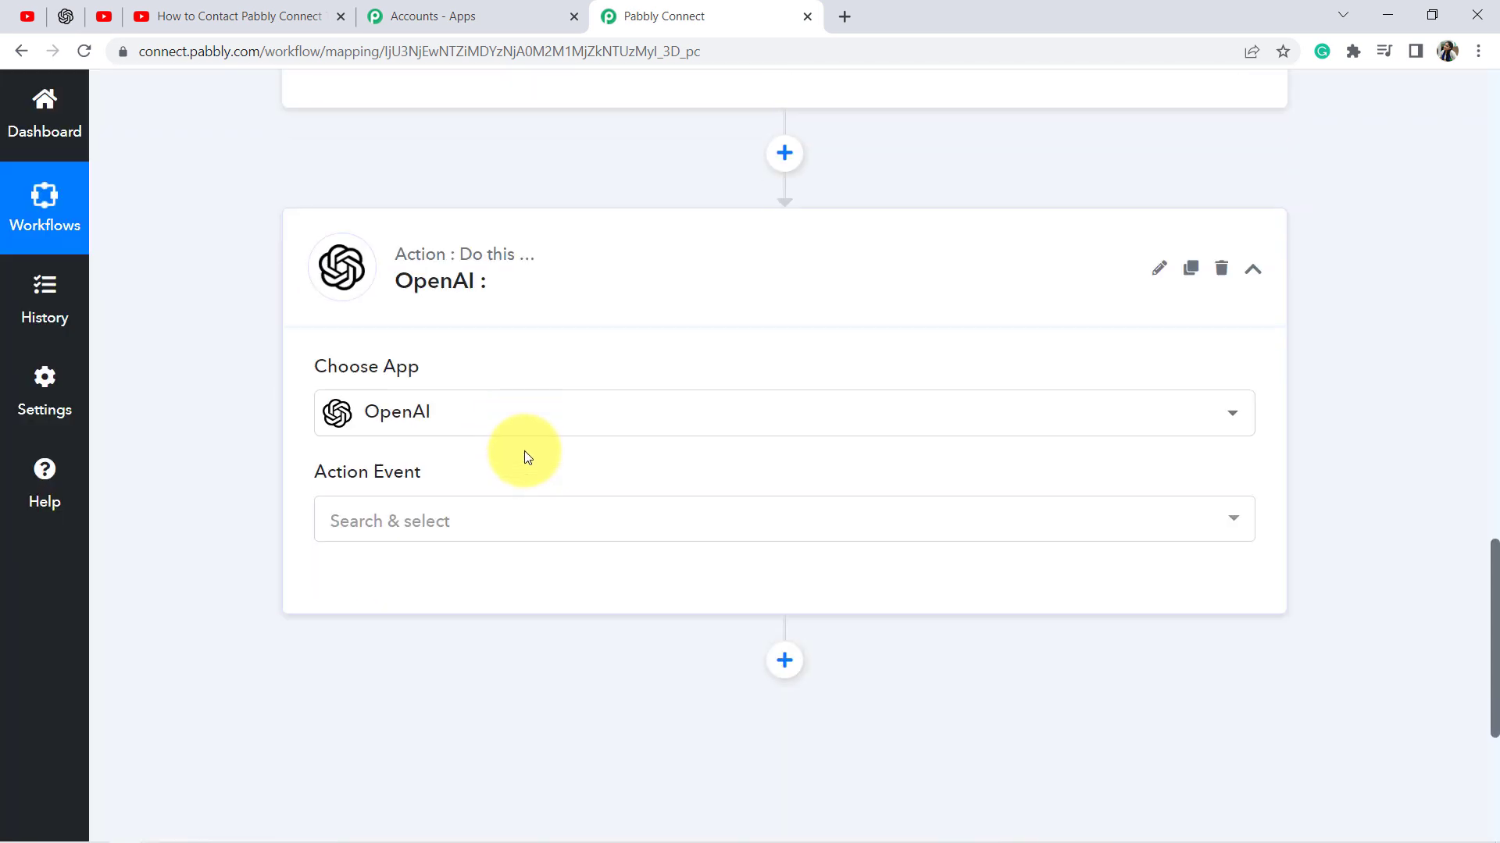
pyautogui.click(398, 507)
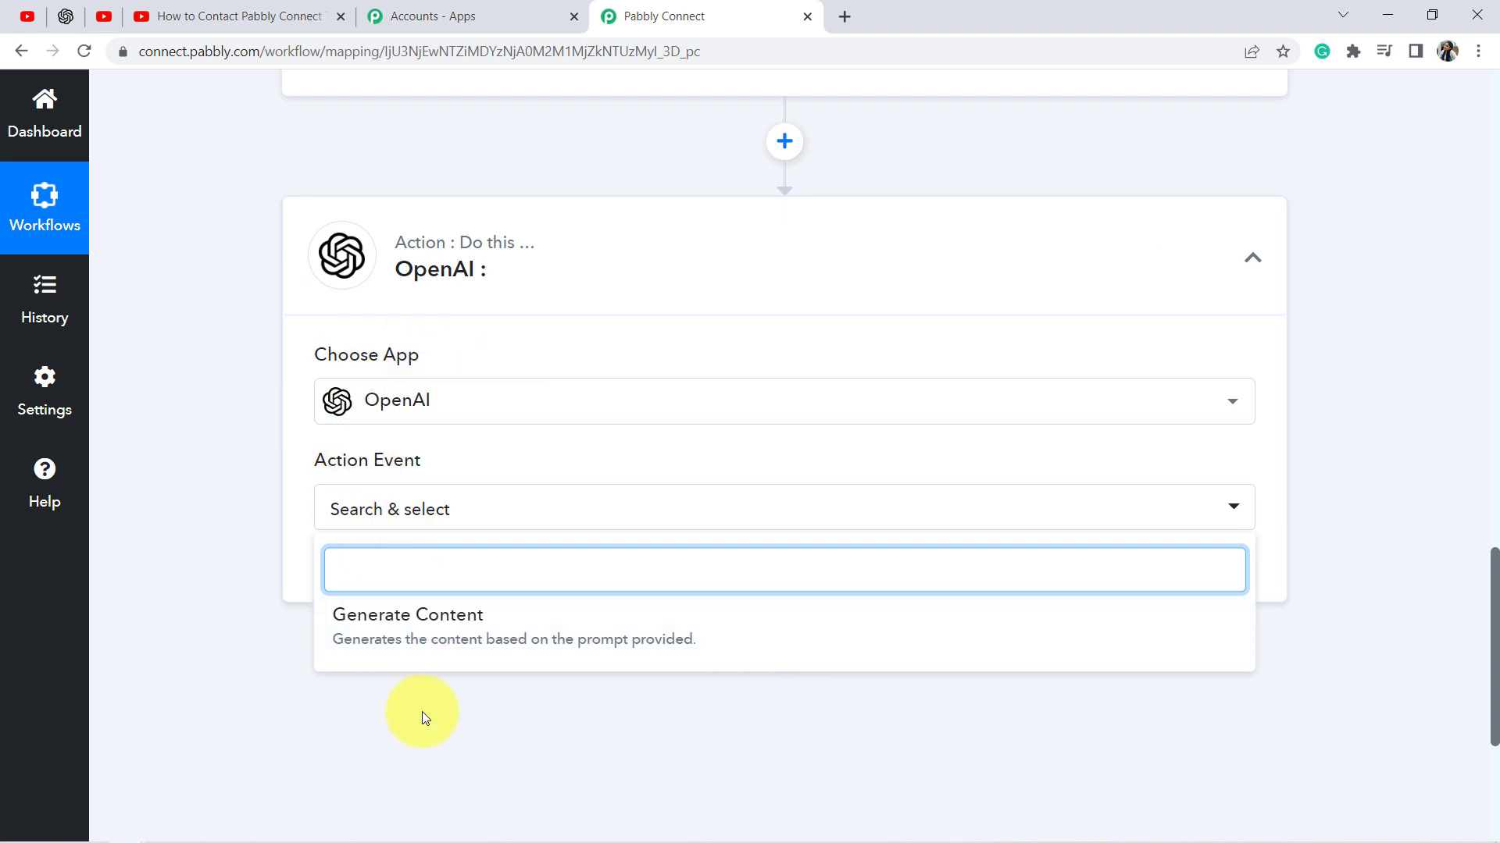
pyautogui.click(409, 629)
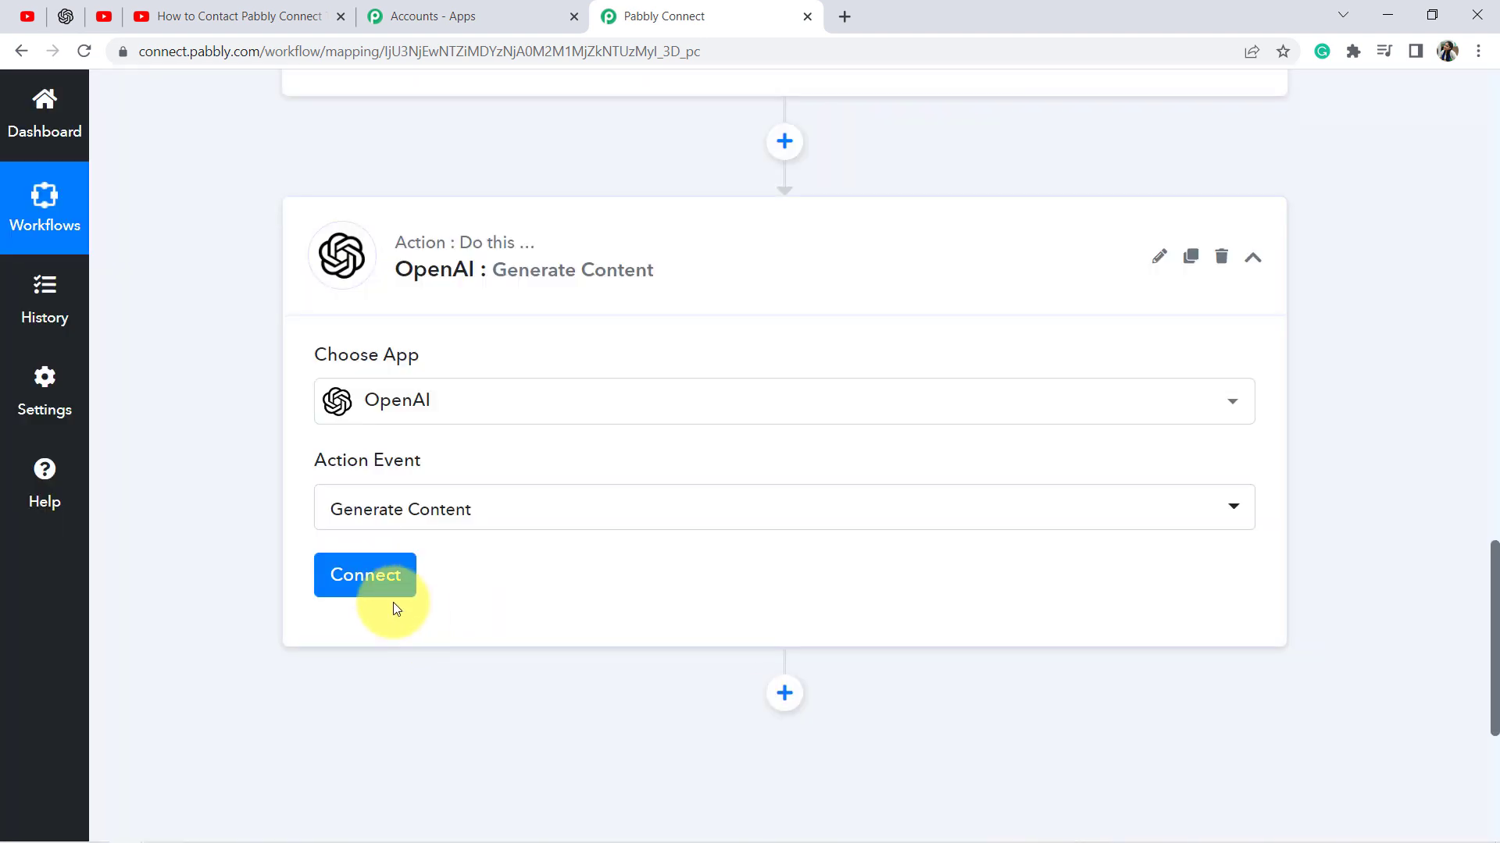
# Start adding a new OpenAI connection for the action and open the OpenAI API Keys page in a separate tab
pyautogui.click(369, 585)
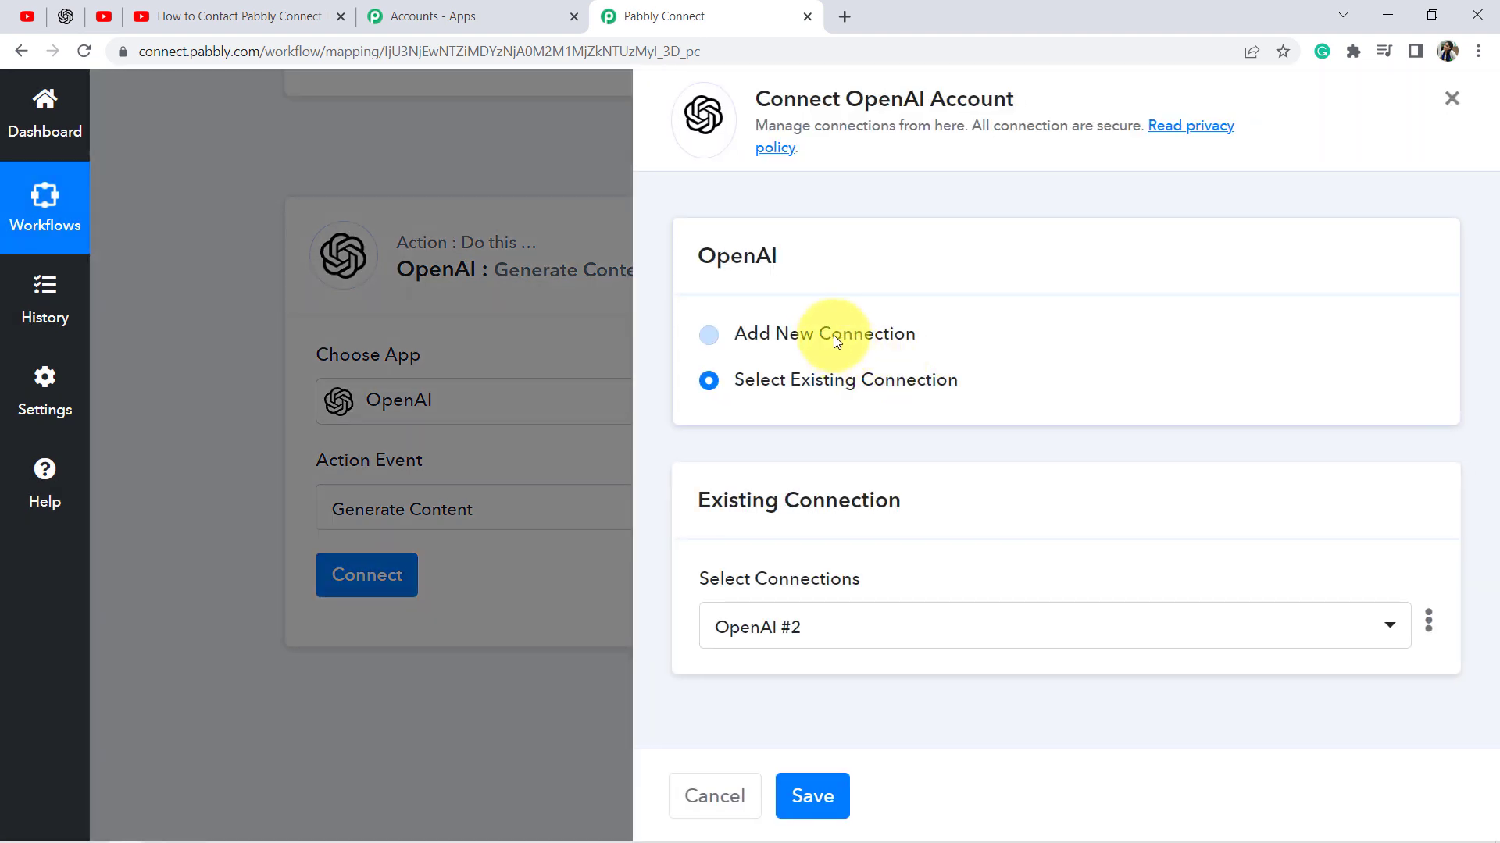
pyautogui.click(832, 335)
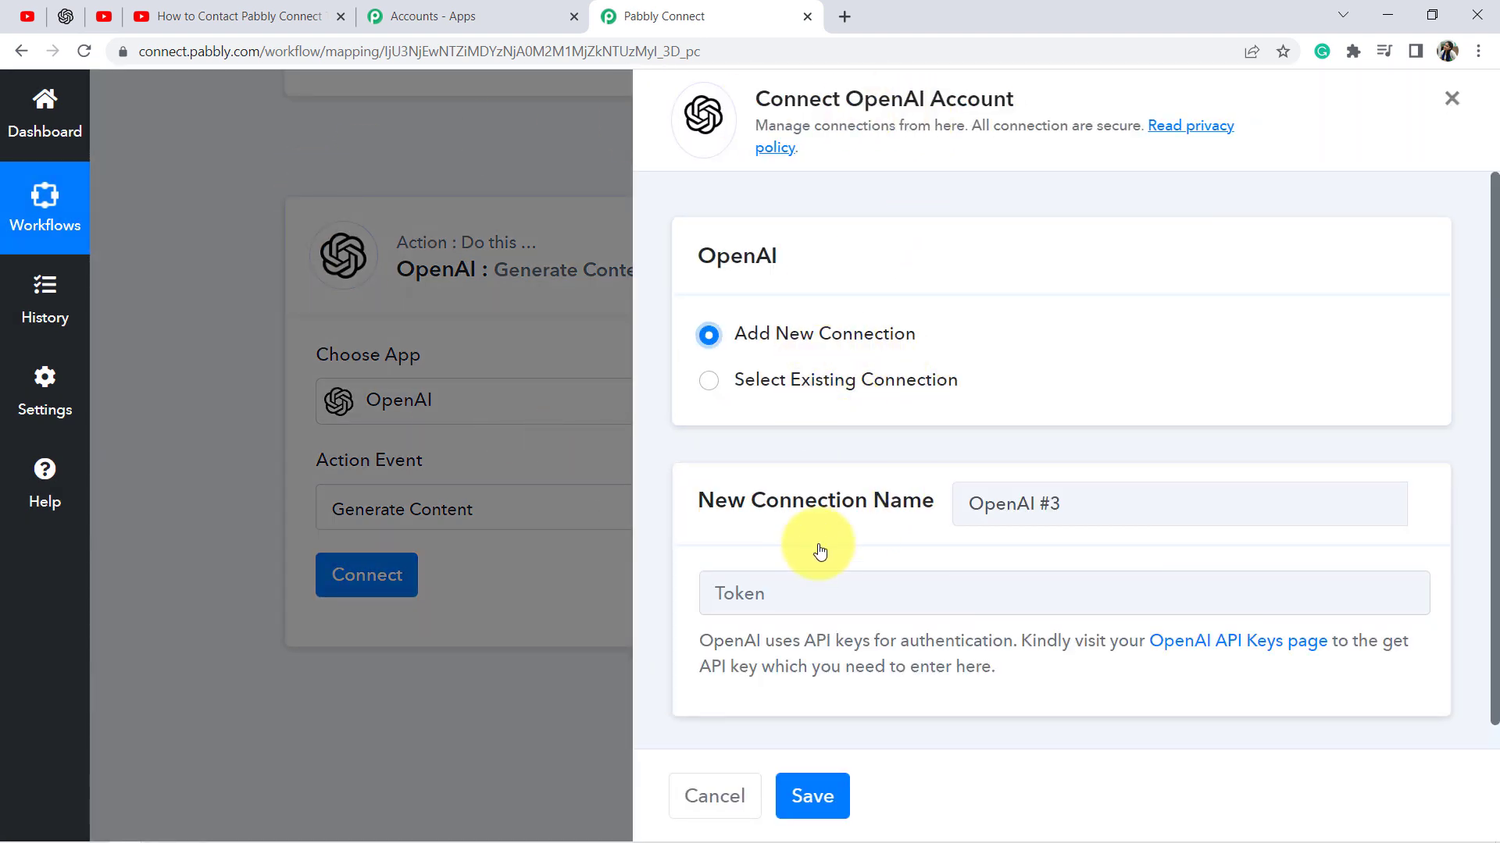
pyautogui.rightClick(1188, 640)
pyautogui.click(1207, 647)
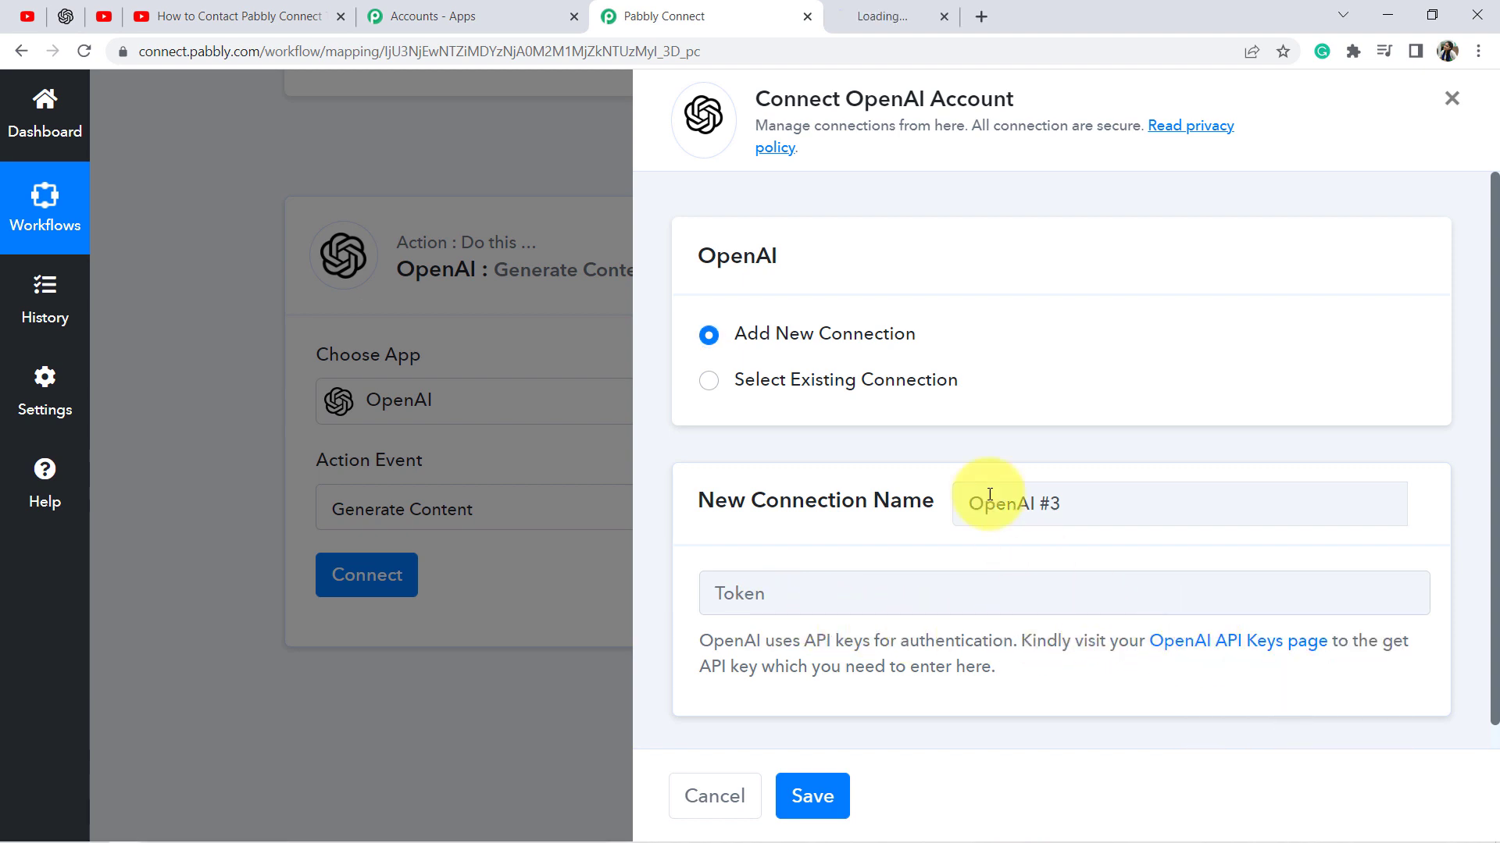
pyautogui.click(931, 7)
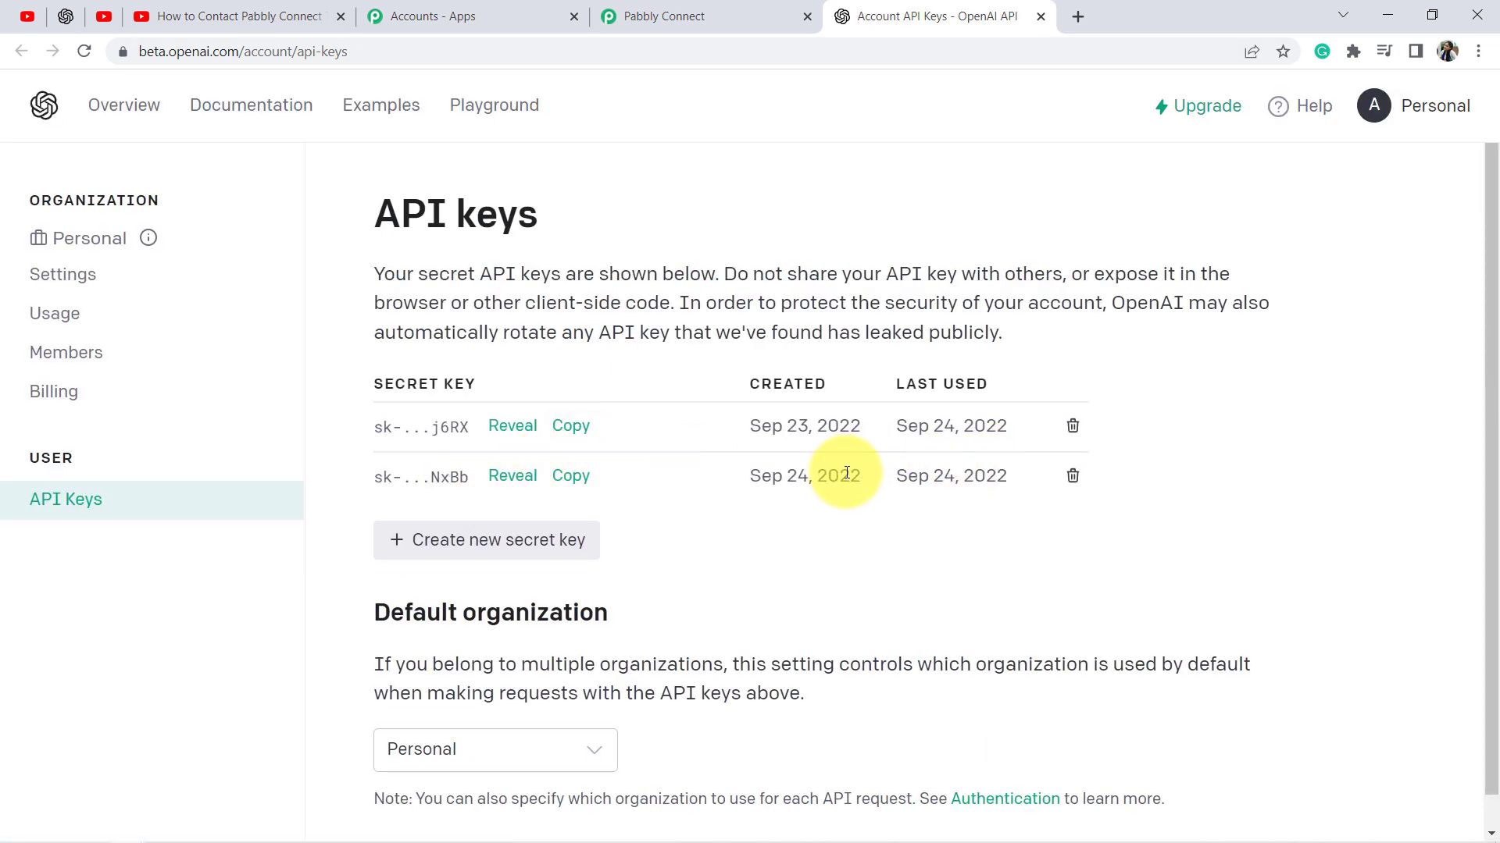
# Copy the second secret API key from OpenAI, paste it as the token of the new Pabbly Connect connection and save it
pyautogui.moveTo(400, 478); pyautogui.dragTo(441, 482)
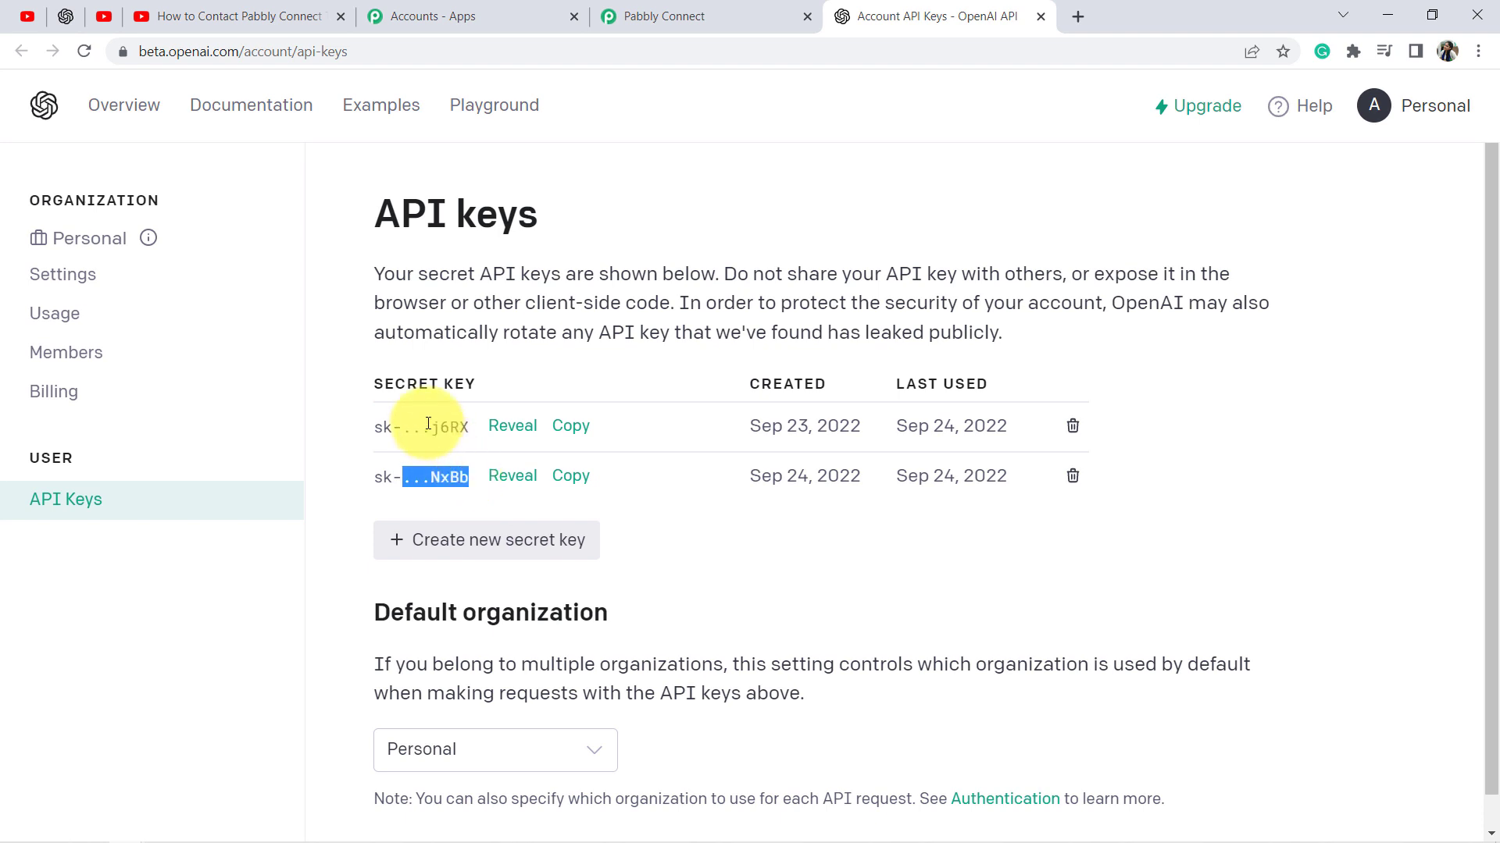
pyautogui.moveTo(395, 382); pyautogui.dragTo(476, 382)
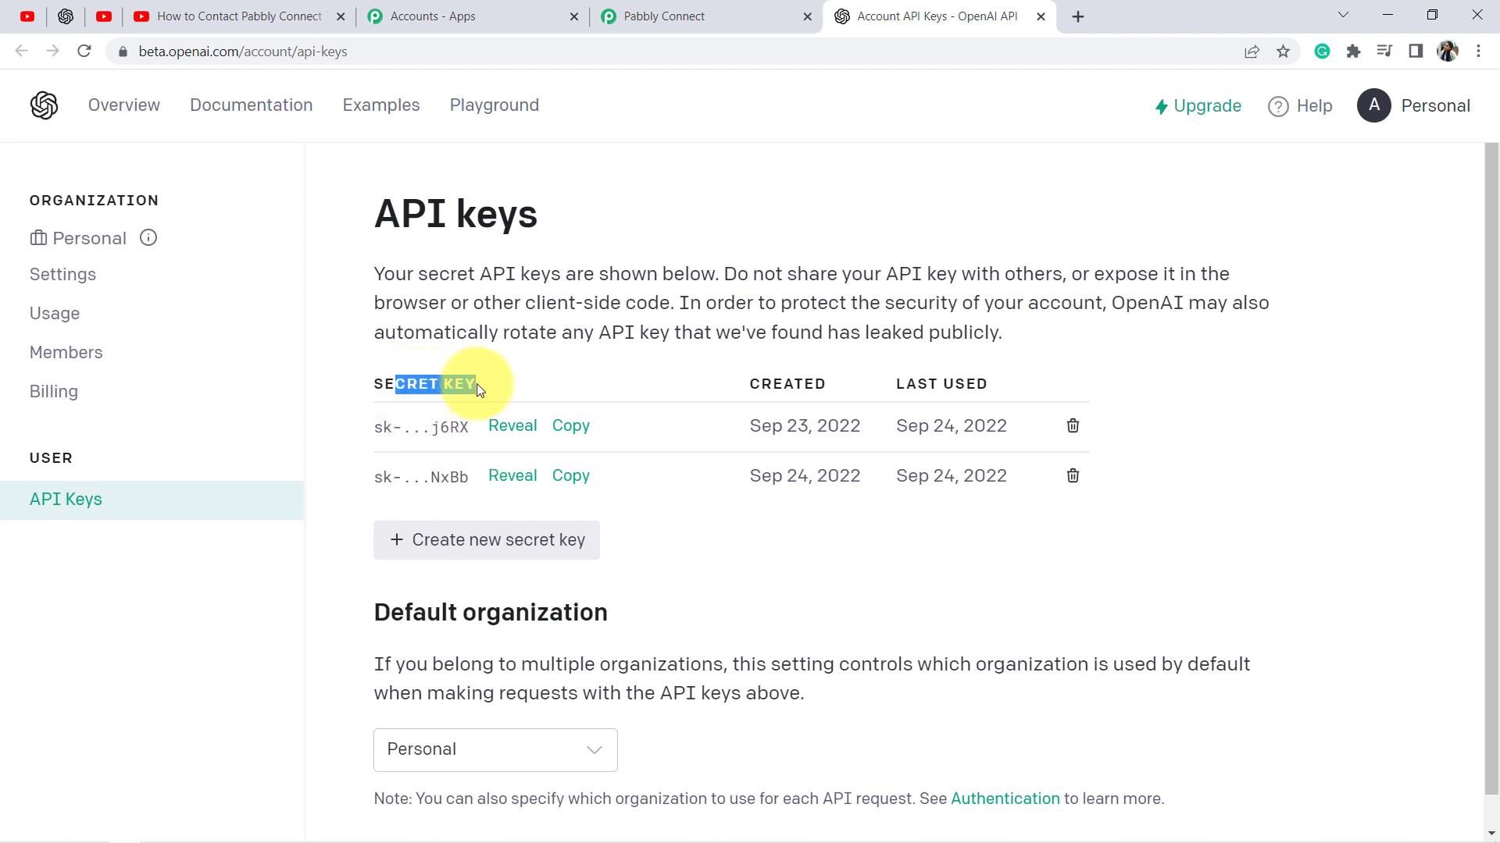
pyautogui.click(564, 486)
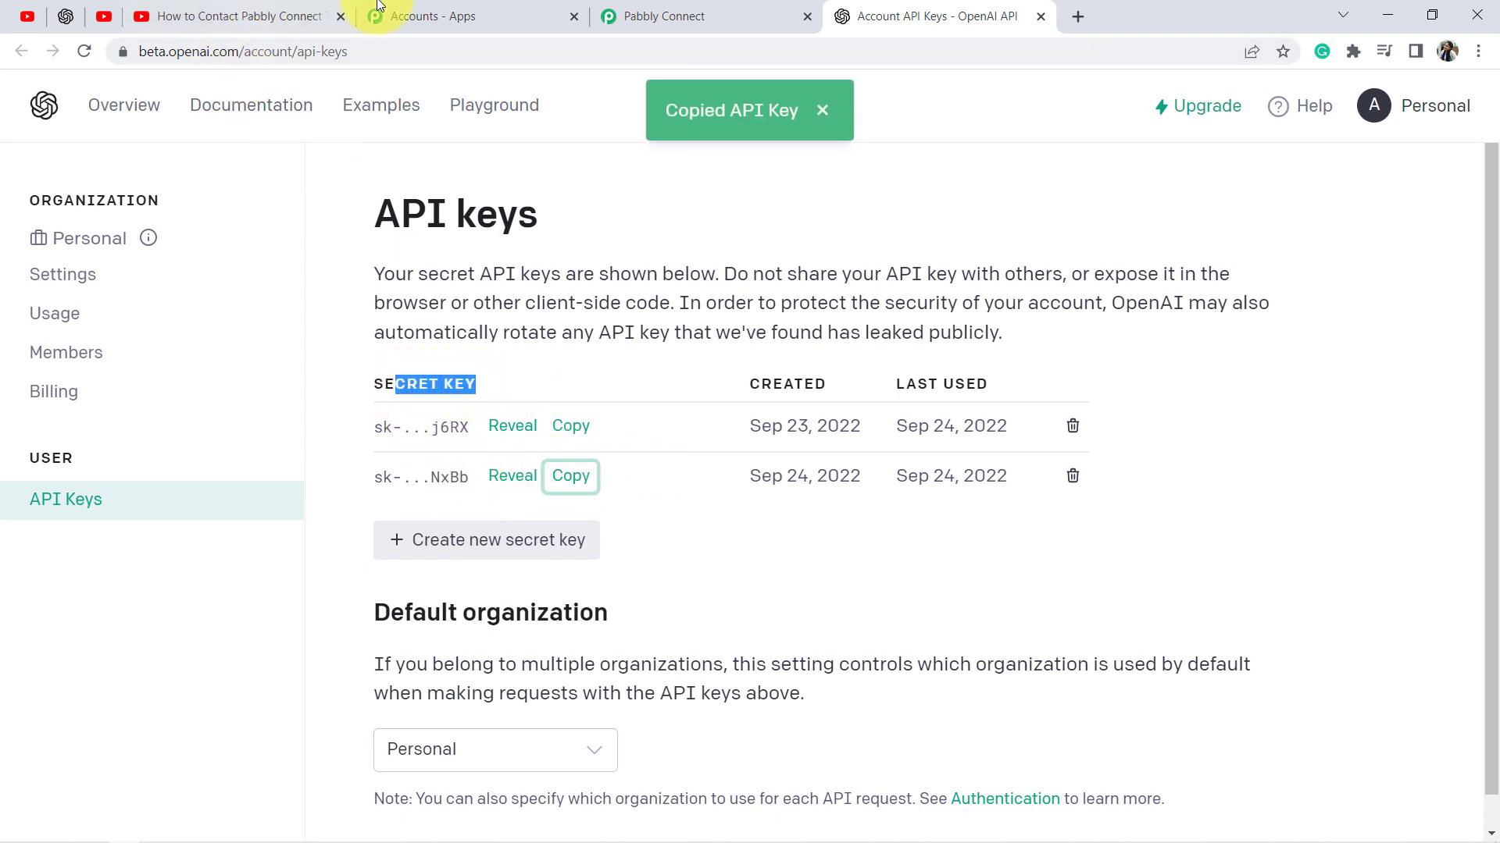
pyautogui.click(658, 7)
pyautogui.click(776, 593)
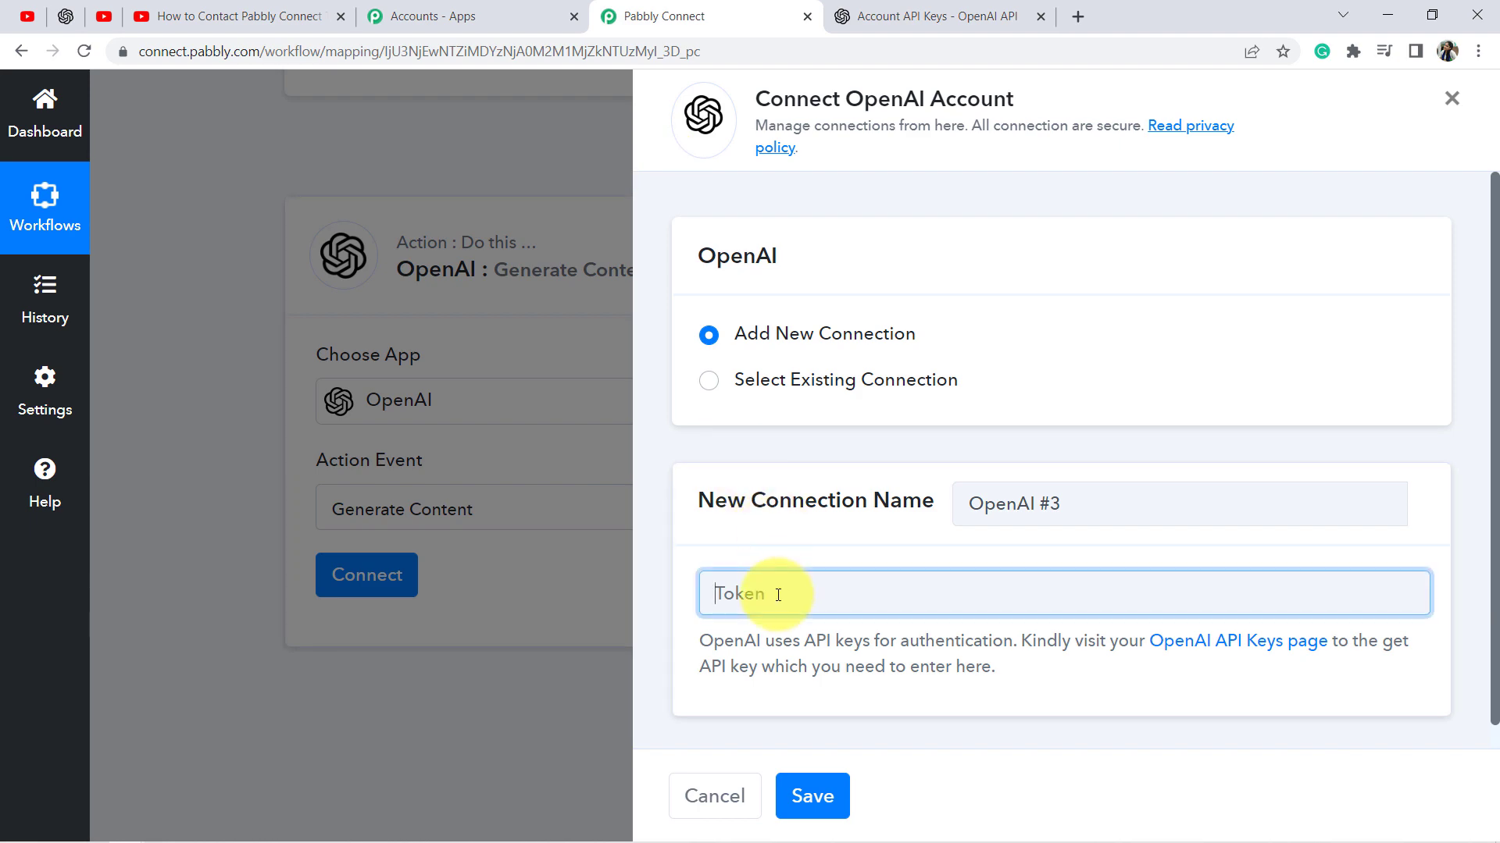
pyautogui.hotkey('ctrl', 'v')
pyautogui.click(810, 792)
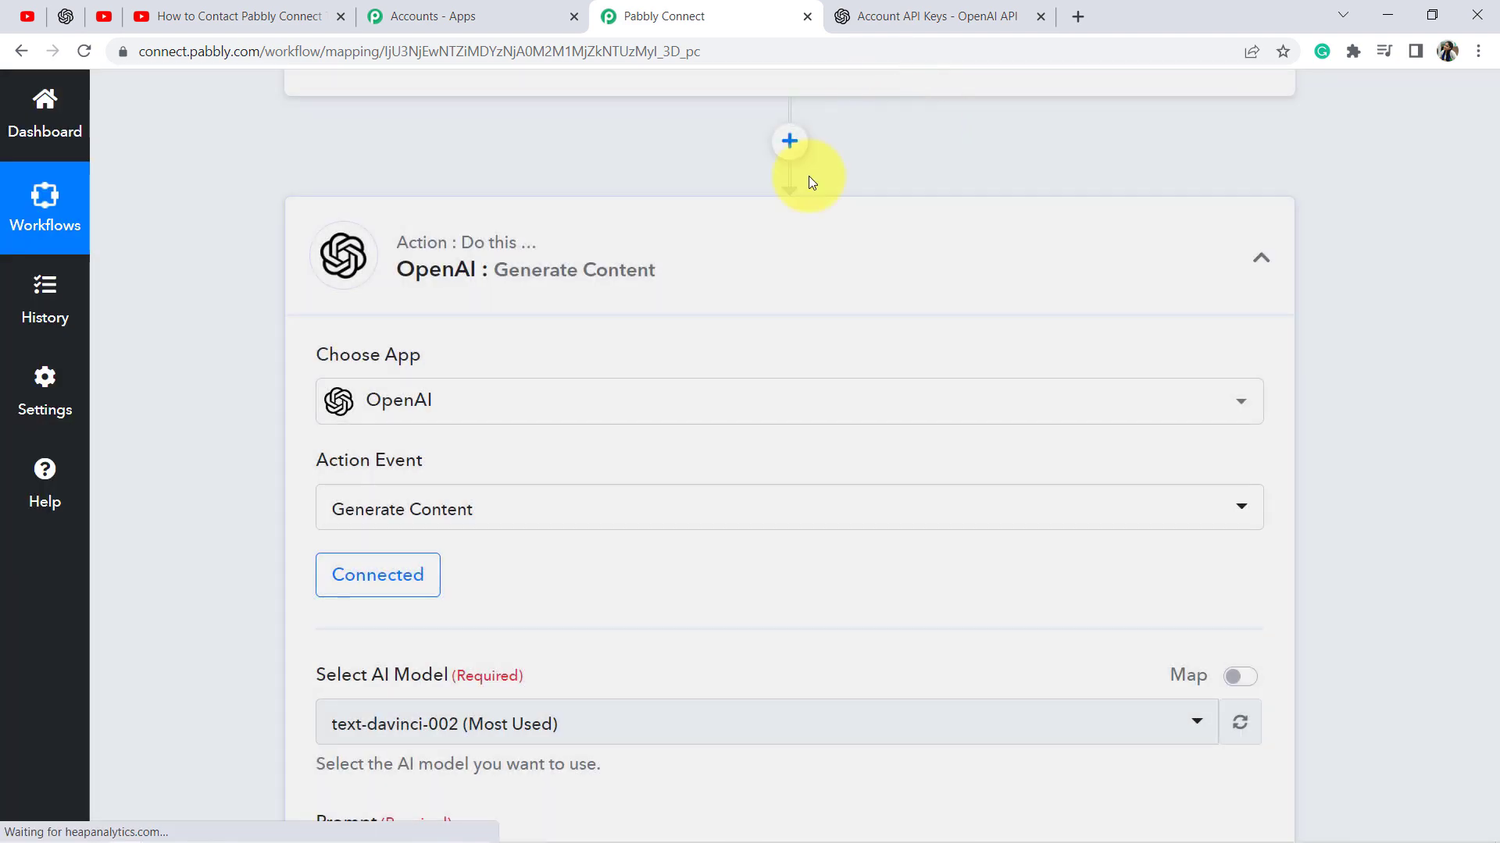
# Look over the OpenAI action's fields, from Select AI Model and Prompt down to the penalty and Stop Sequence settings
pyautogui.scroll(-4, 546, 445)
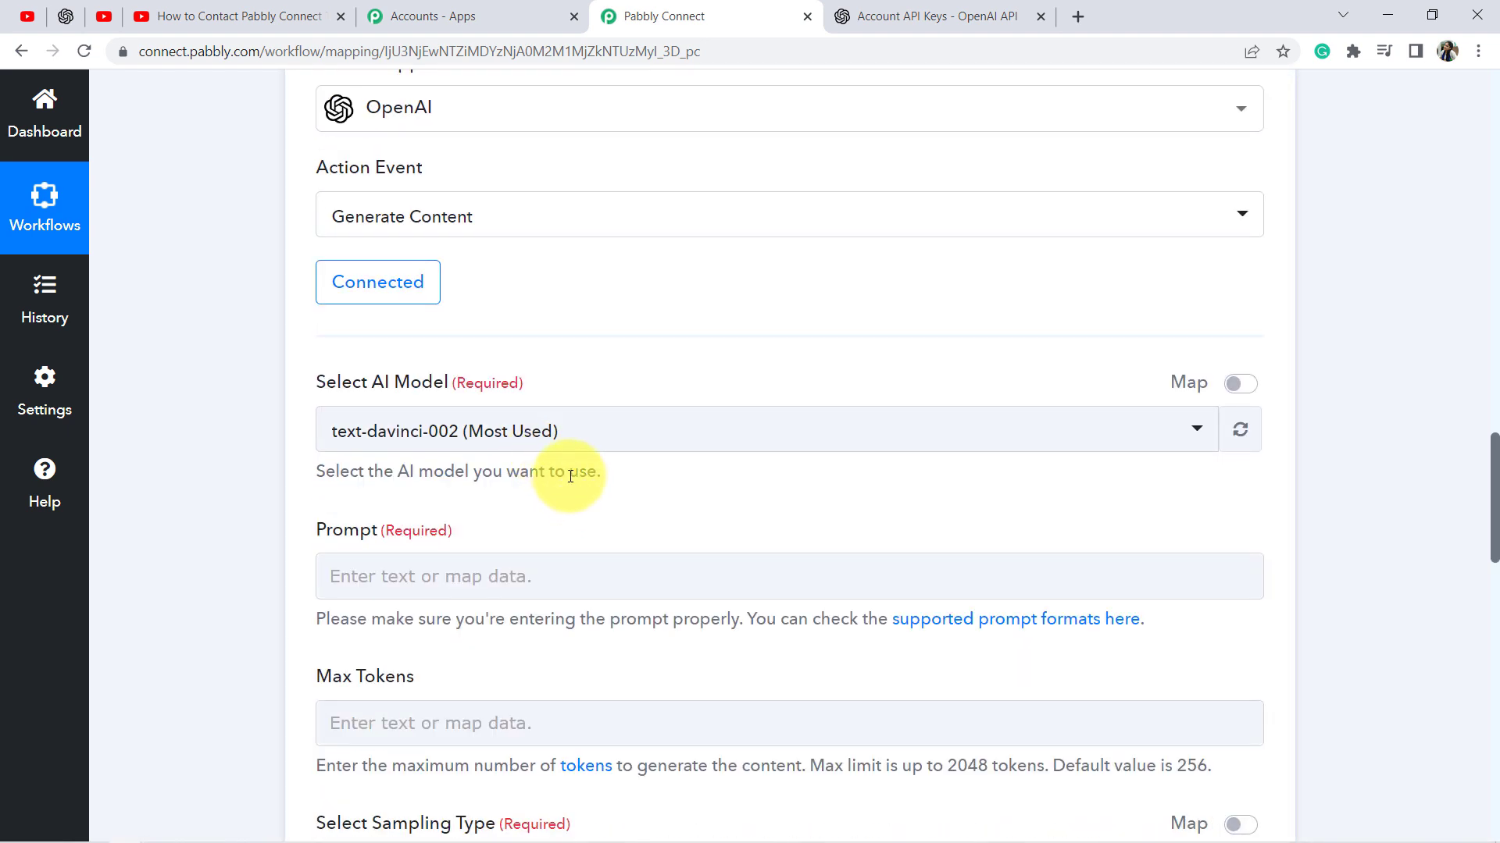
pyautogui.scroll(-8, 570, 475)
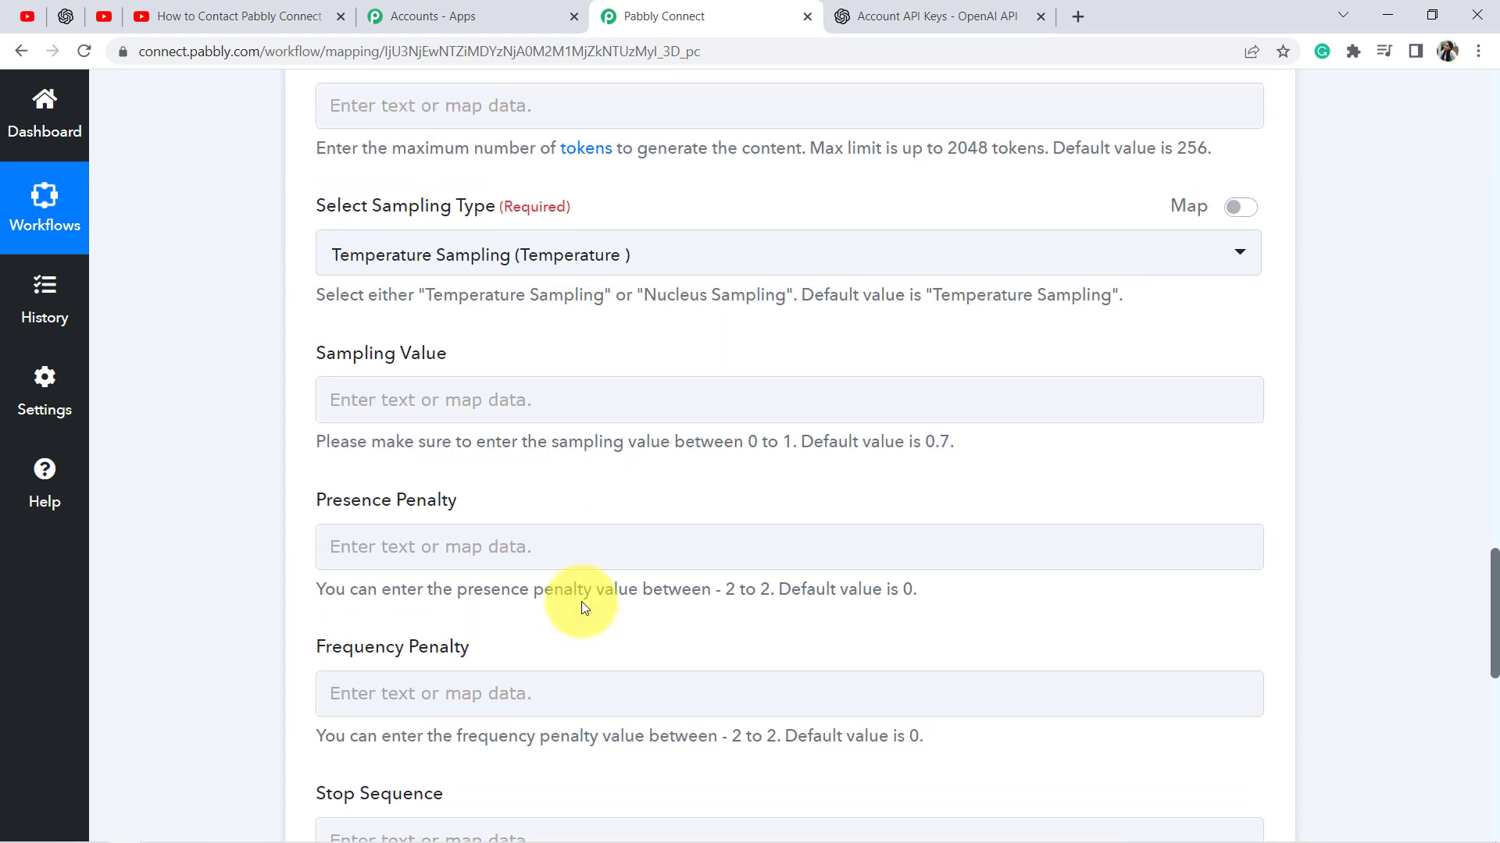
pyautogui.scroll(6, 581, 607)
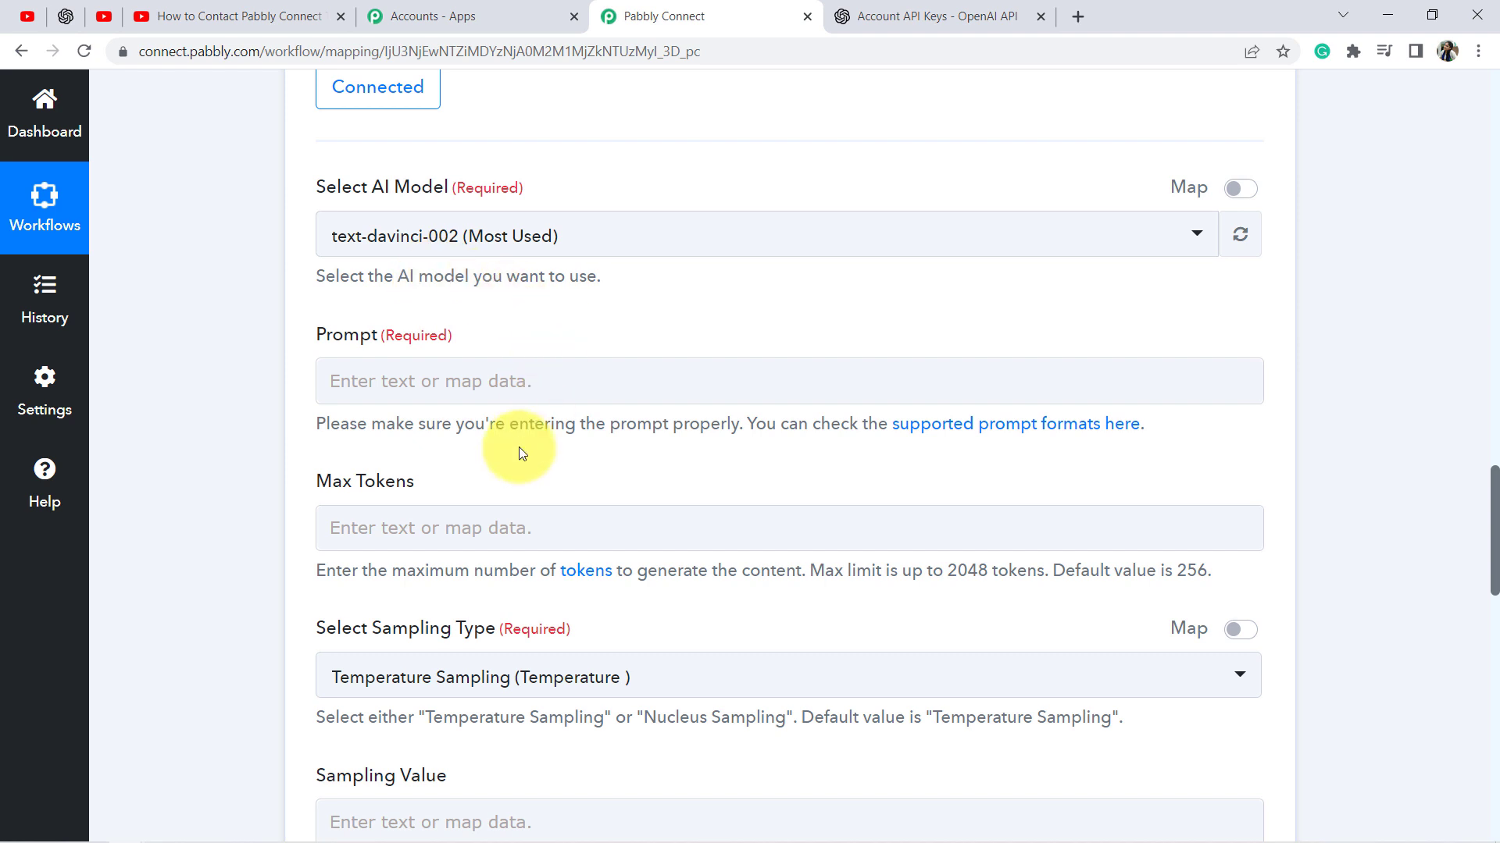
pyautogui.scroll(3, 547, 457)
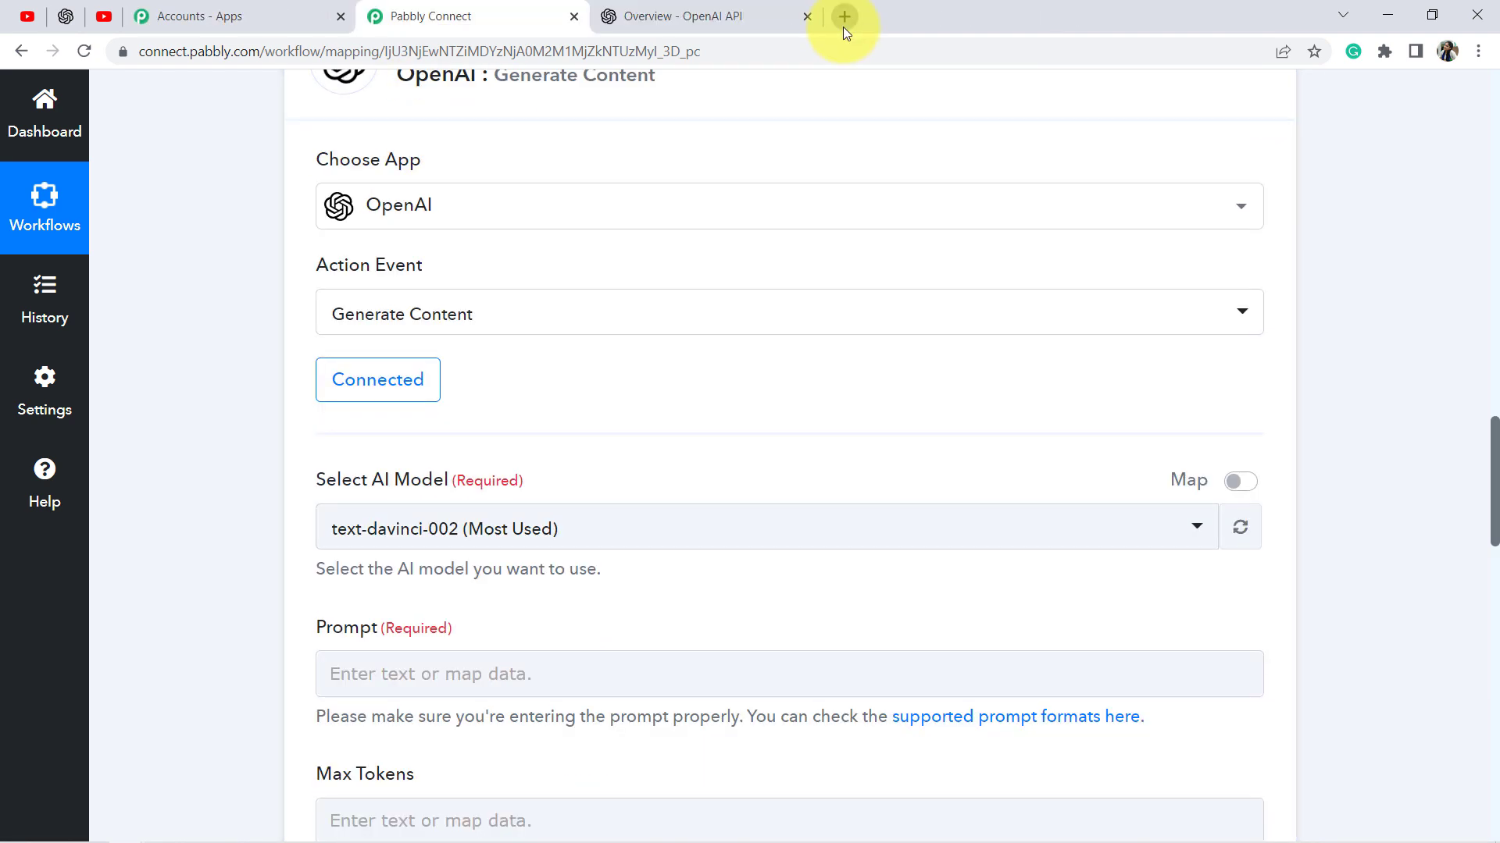
# Visit openai.com in a new tab, read the introduction on its API page and close the tab
pyautogui.click(842, 27)
pyautogui.write('ope')
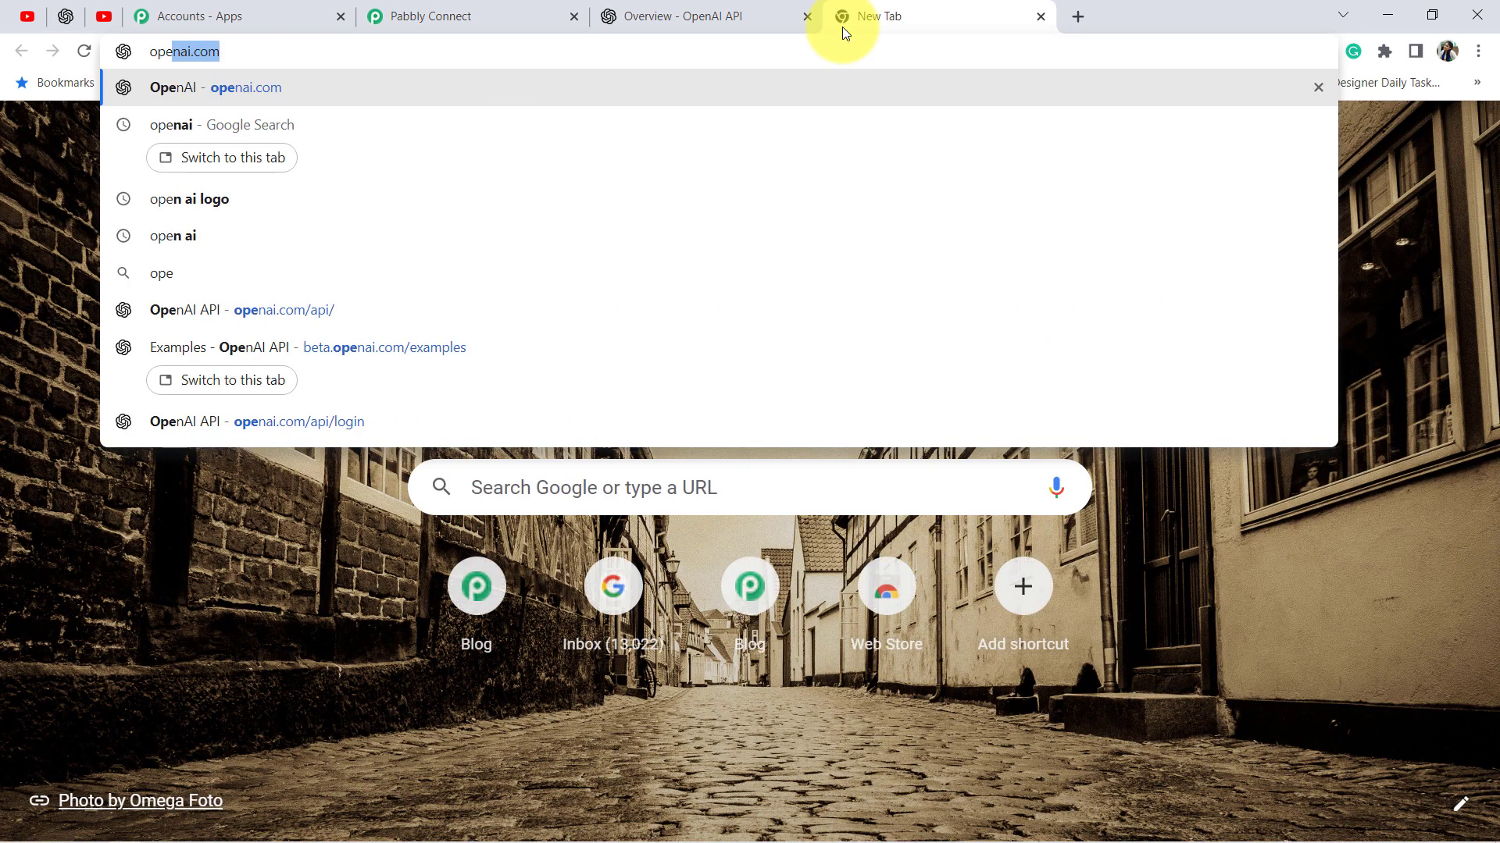
pyautogui.write('nai.com')
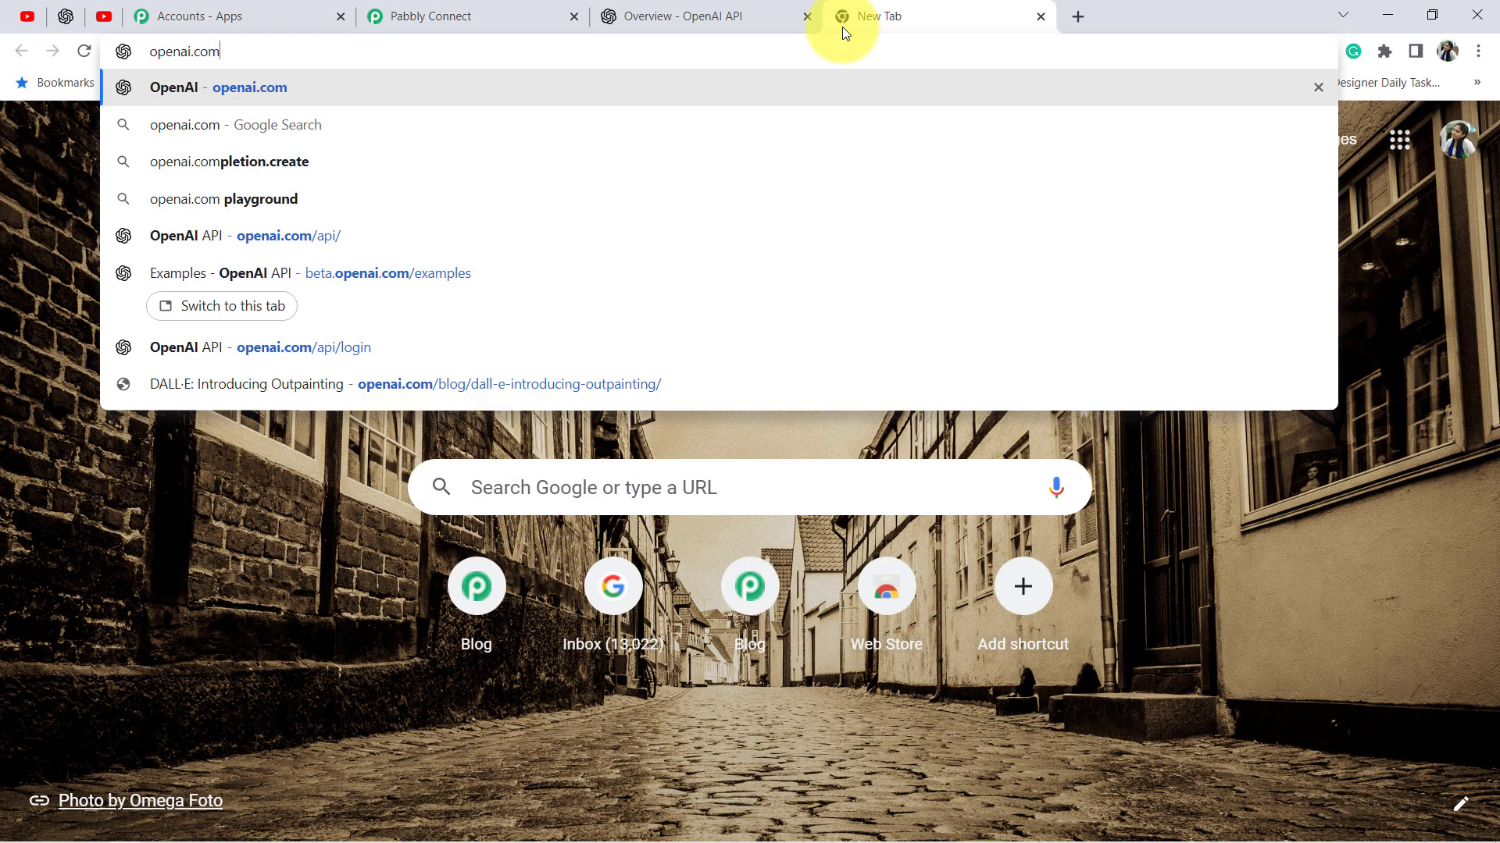
pyautogui.press('Return')
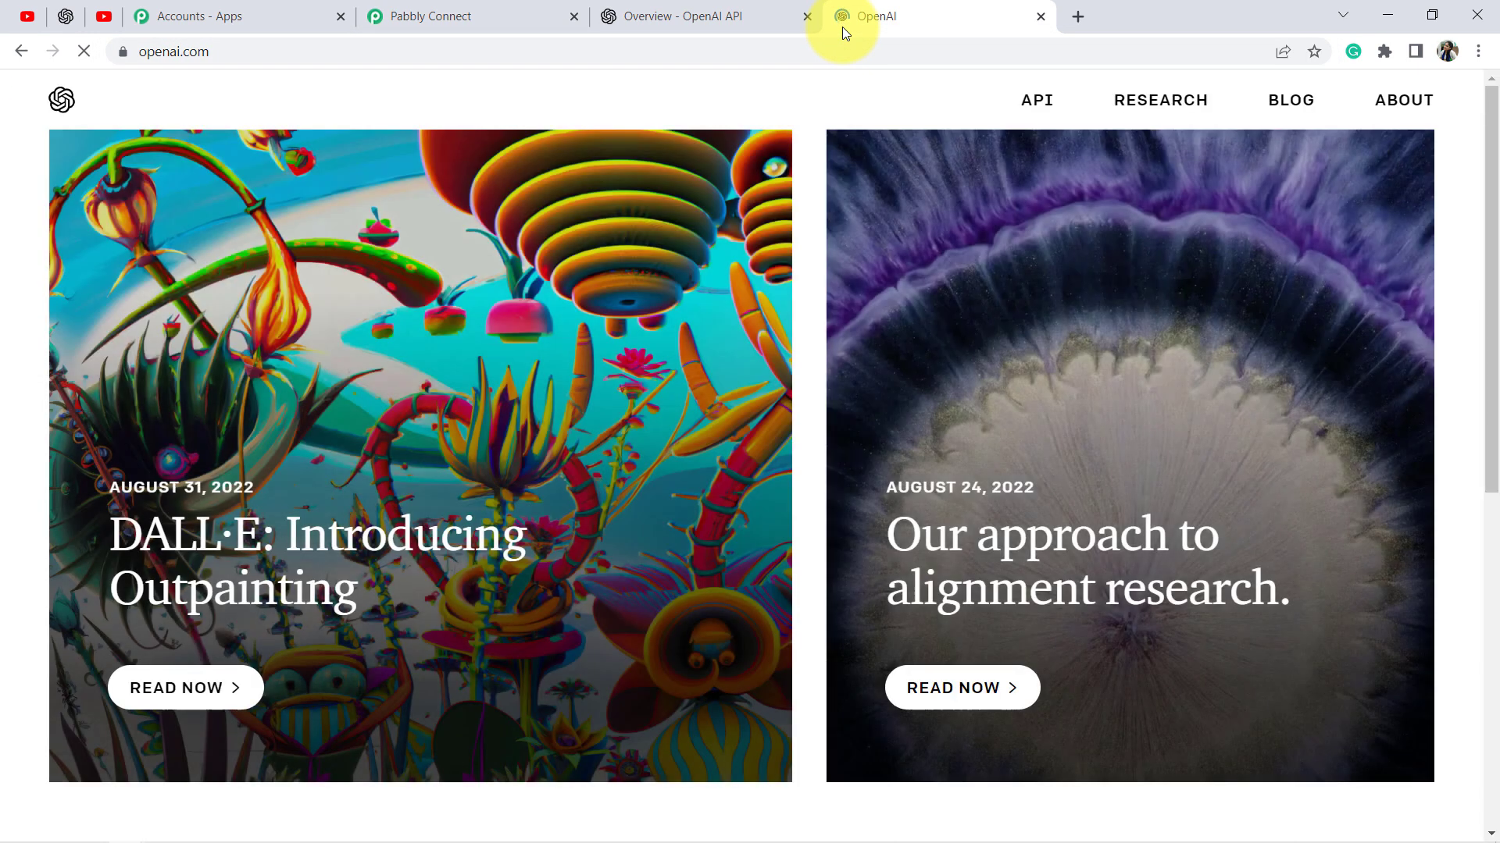
pyautogui.click(1054, 105)
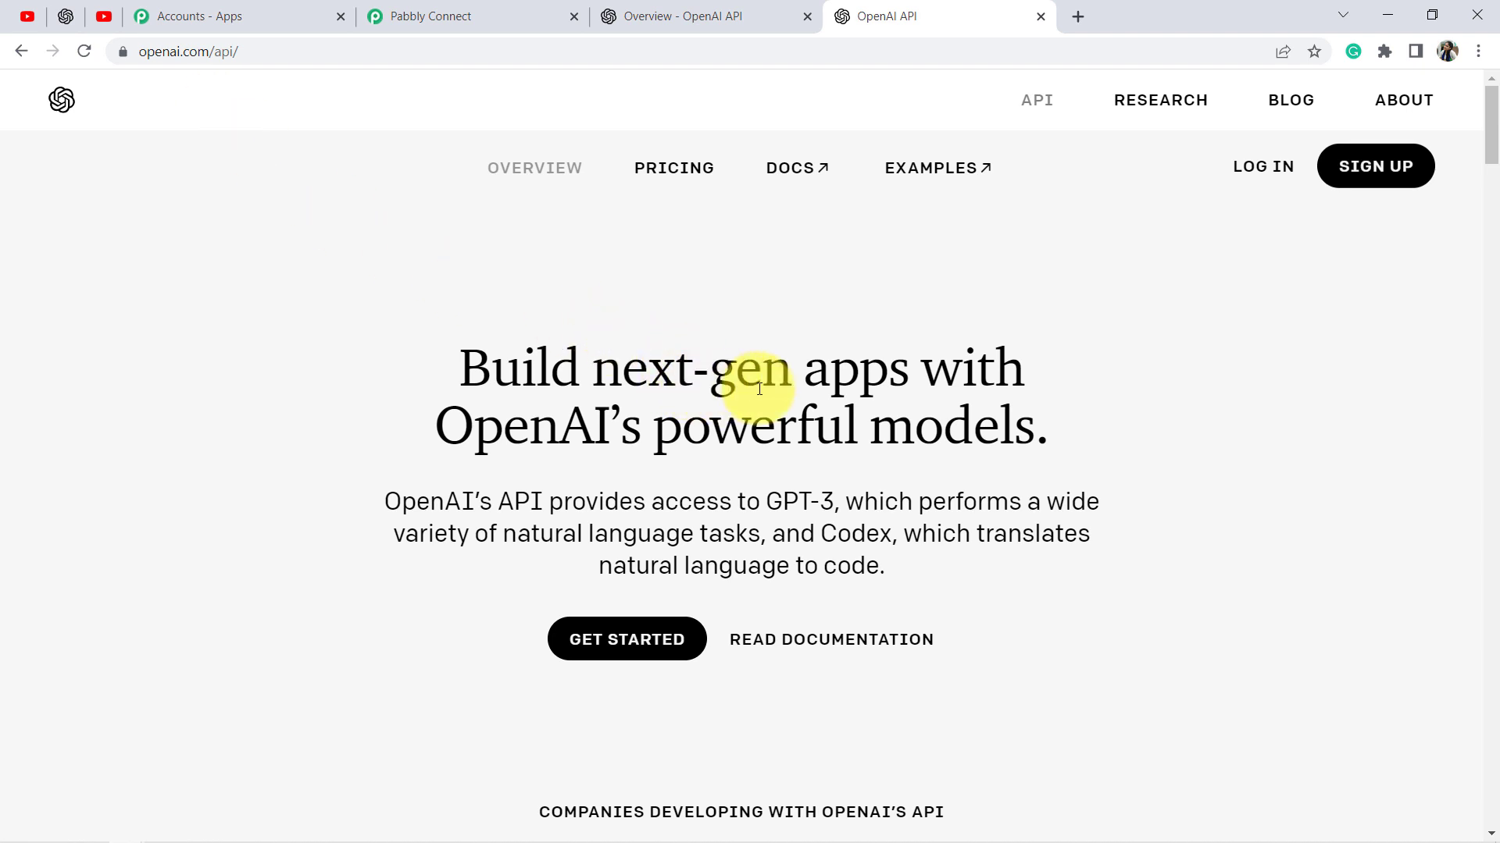
pyautogui.moveTo(793, 379); pyautogui.dragTo(900, 445)
pyautogui.moveTo(709, 426); pyautogui.dragTo(941, 508)
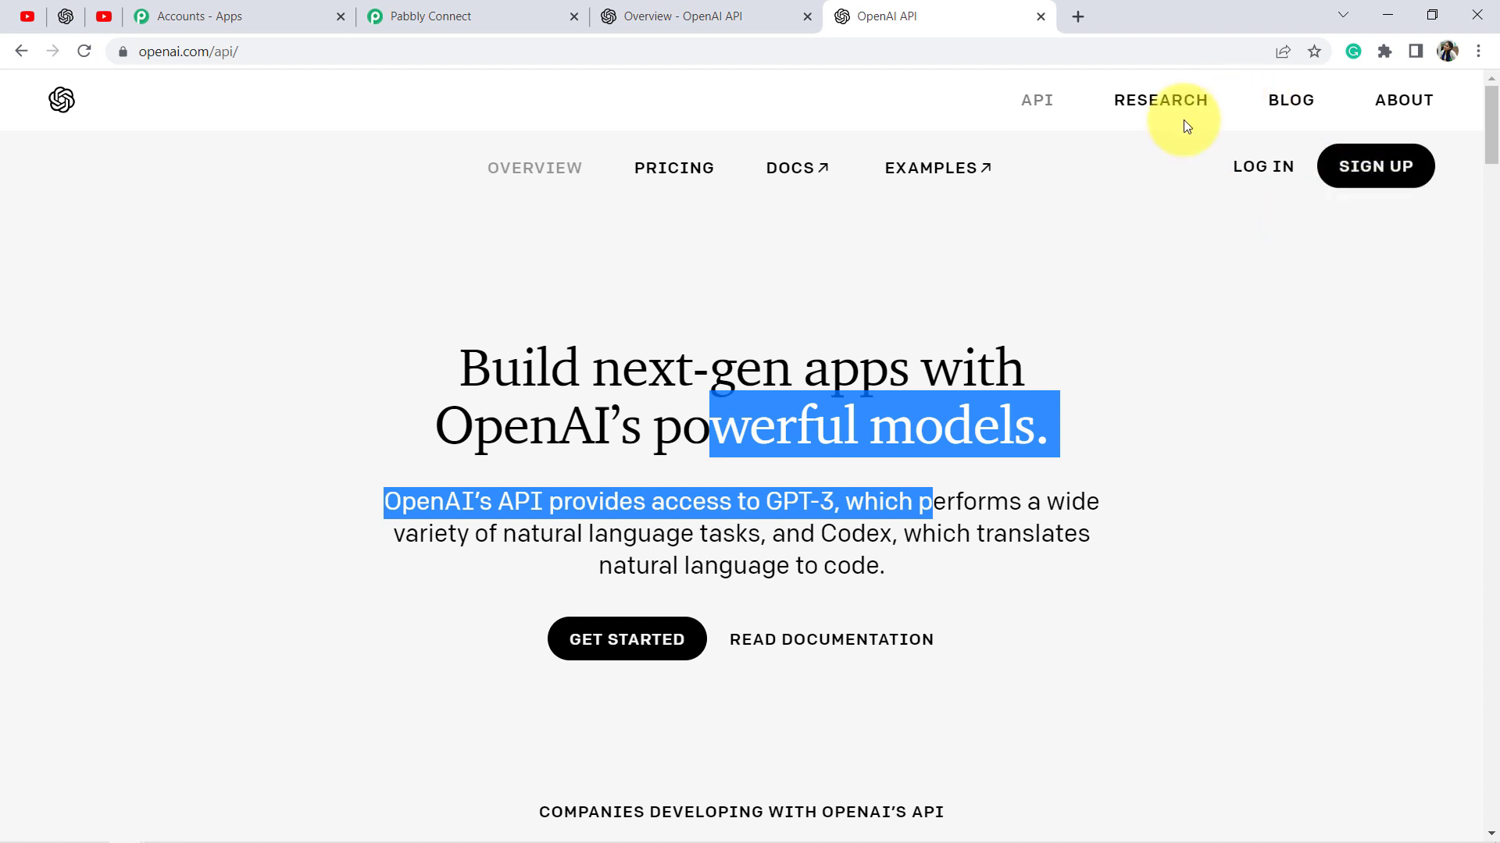
pyautogui.click(1040, 15)
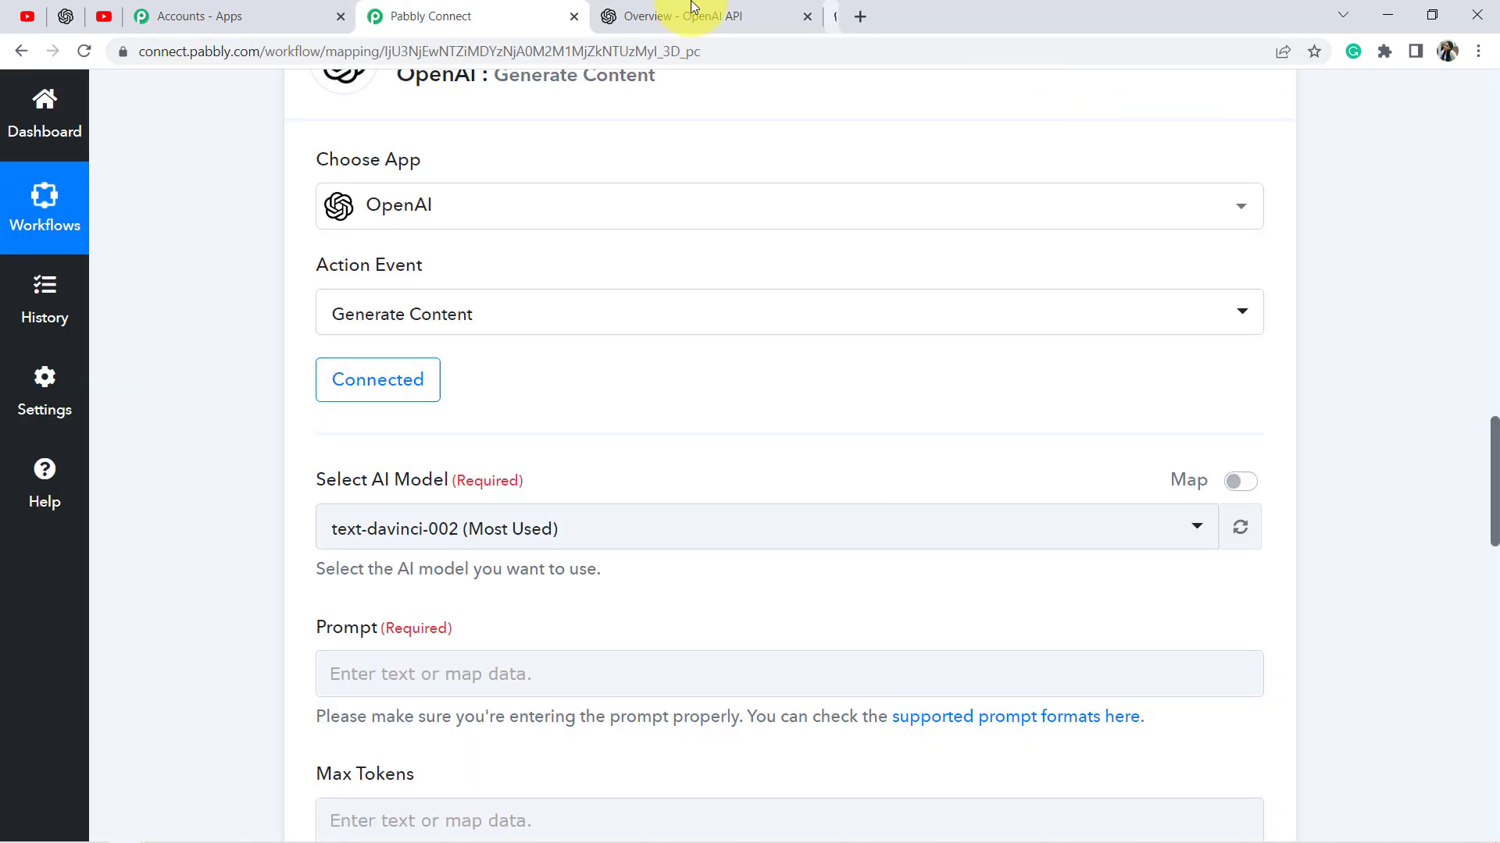
# Switch to the OpenAI API overview page and open the Playground
pyautogui.click(687, 16)
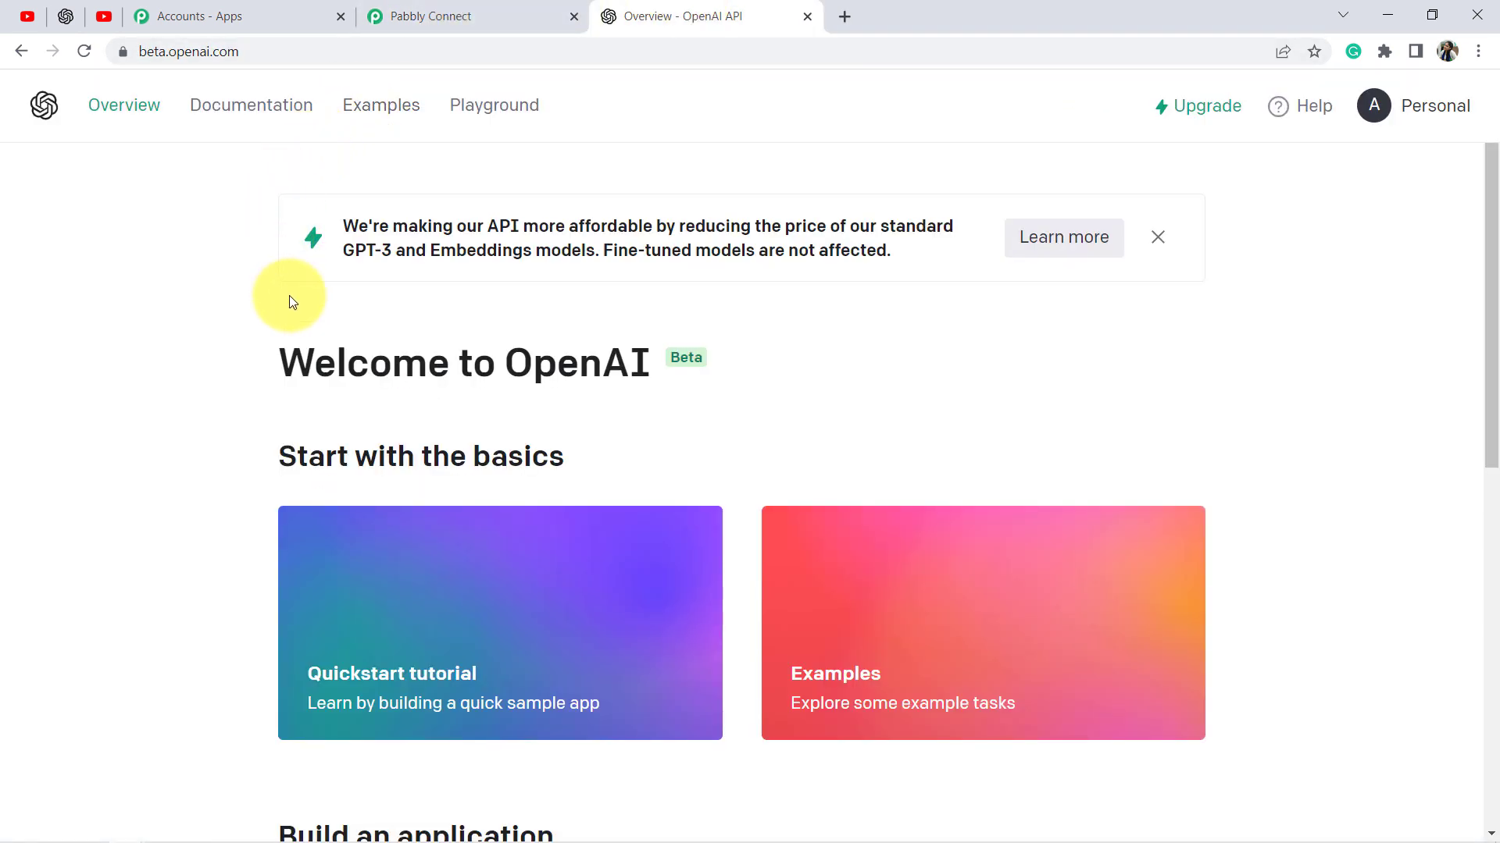
pyautogui.moveTo(336, 363); pyautogui.dragTo(648, 362)
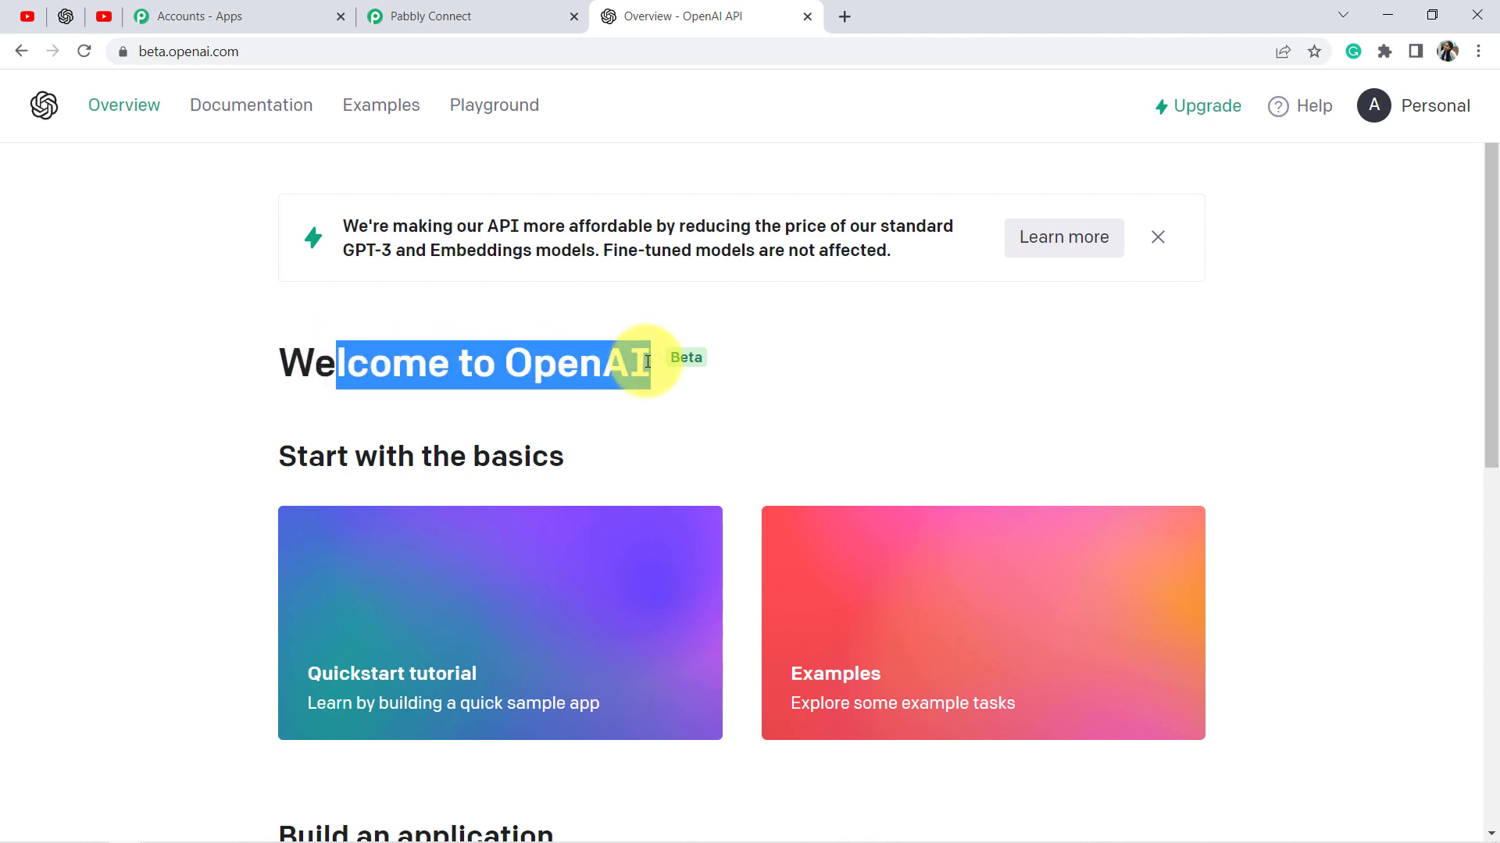
pyautogui.click(646, 469)
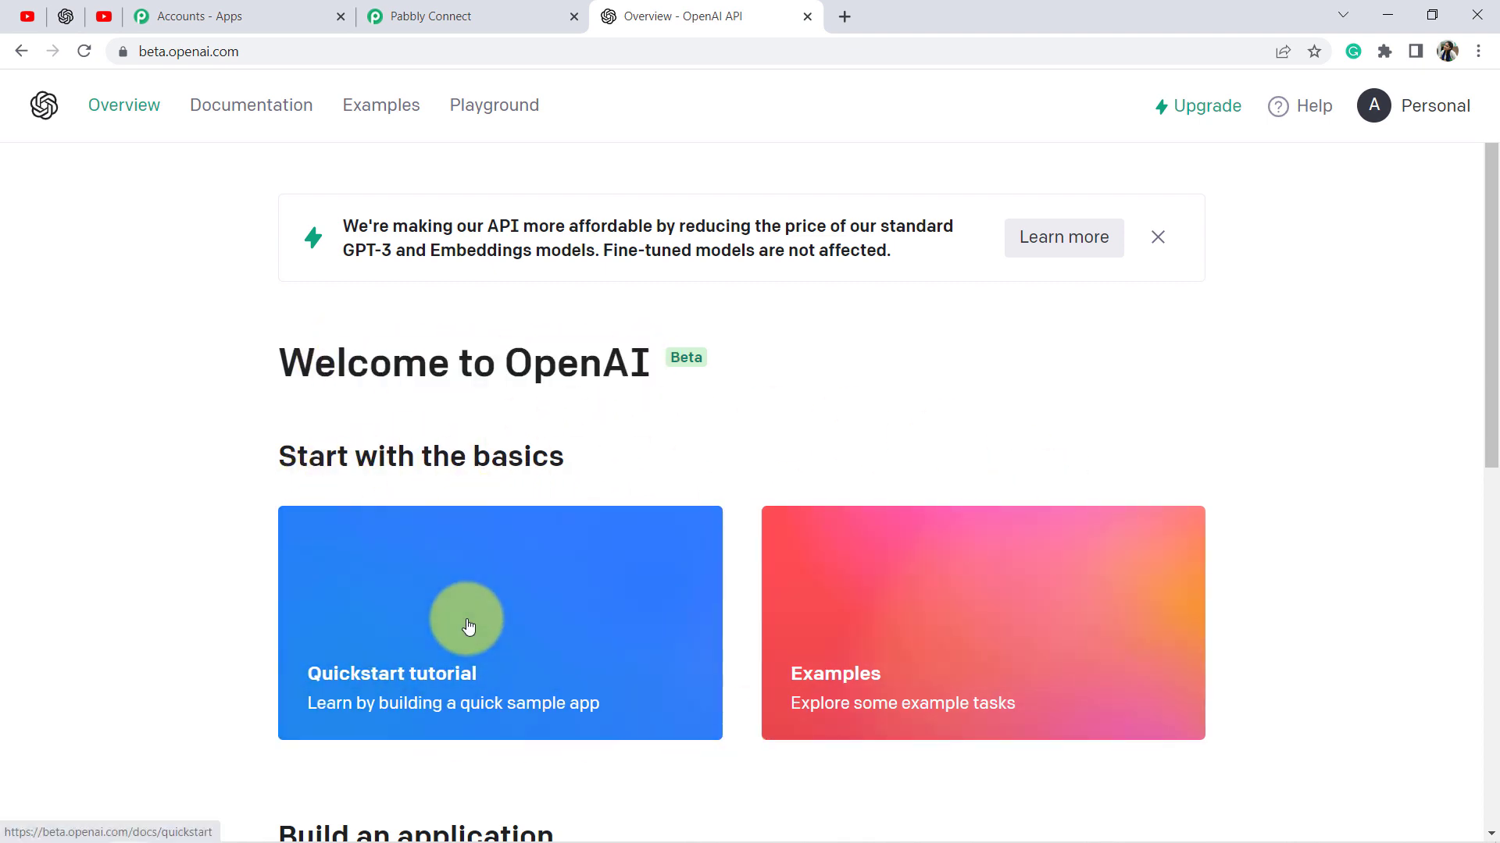
pyautogui.click(496, 113)
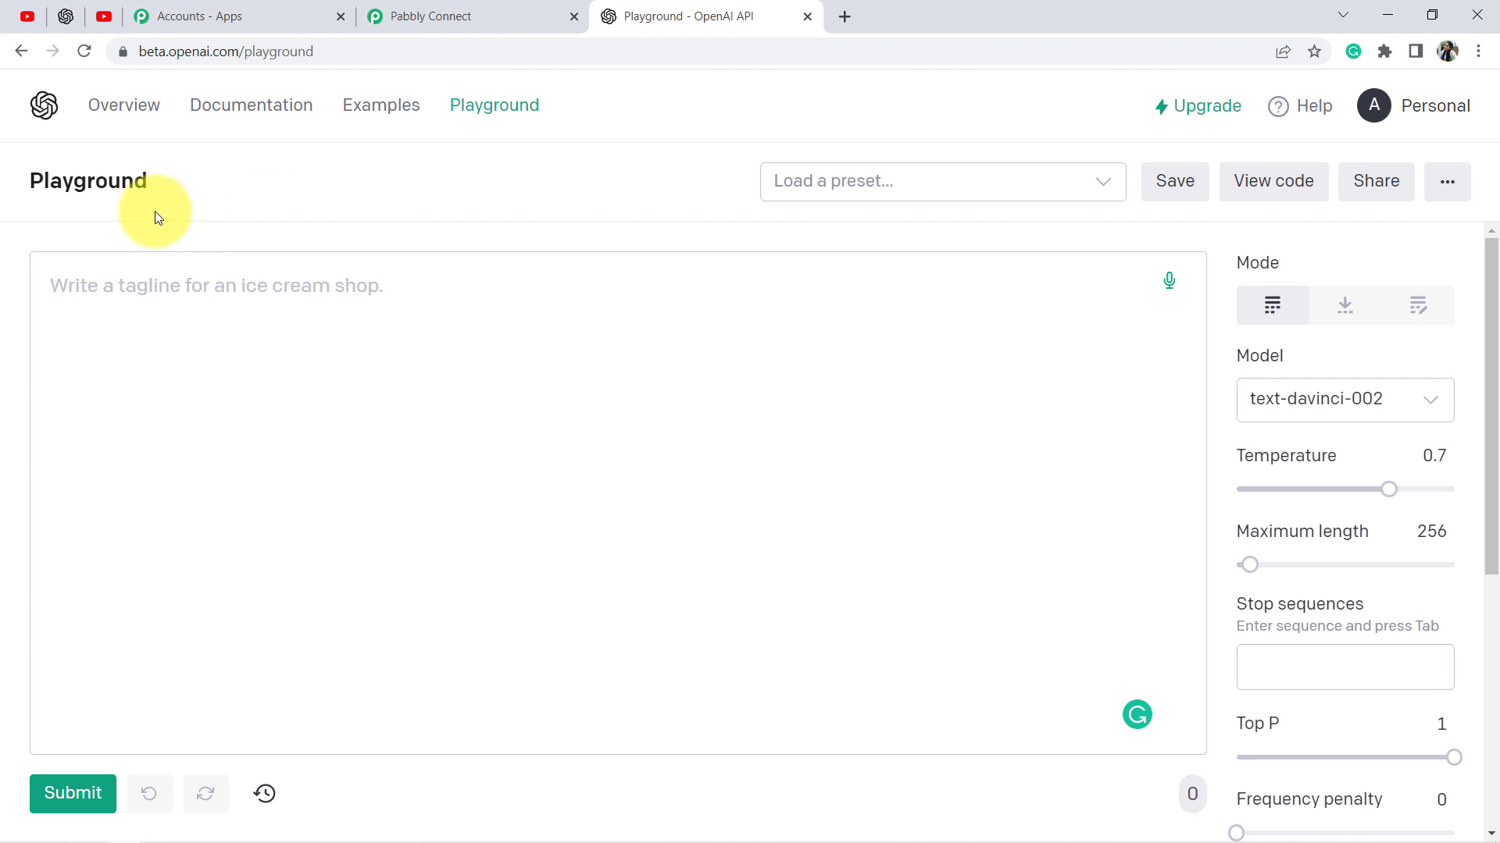
pyautogui.moveTo(28, 179); pyautogui.dragTo(145, 190)
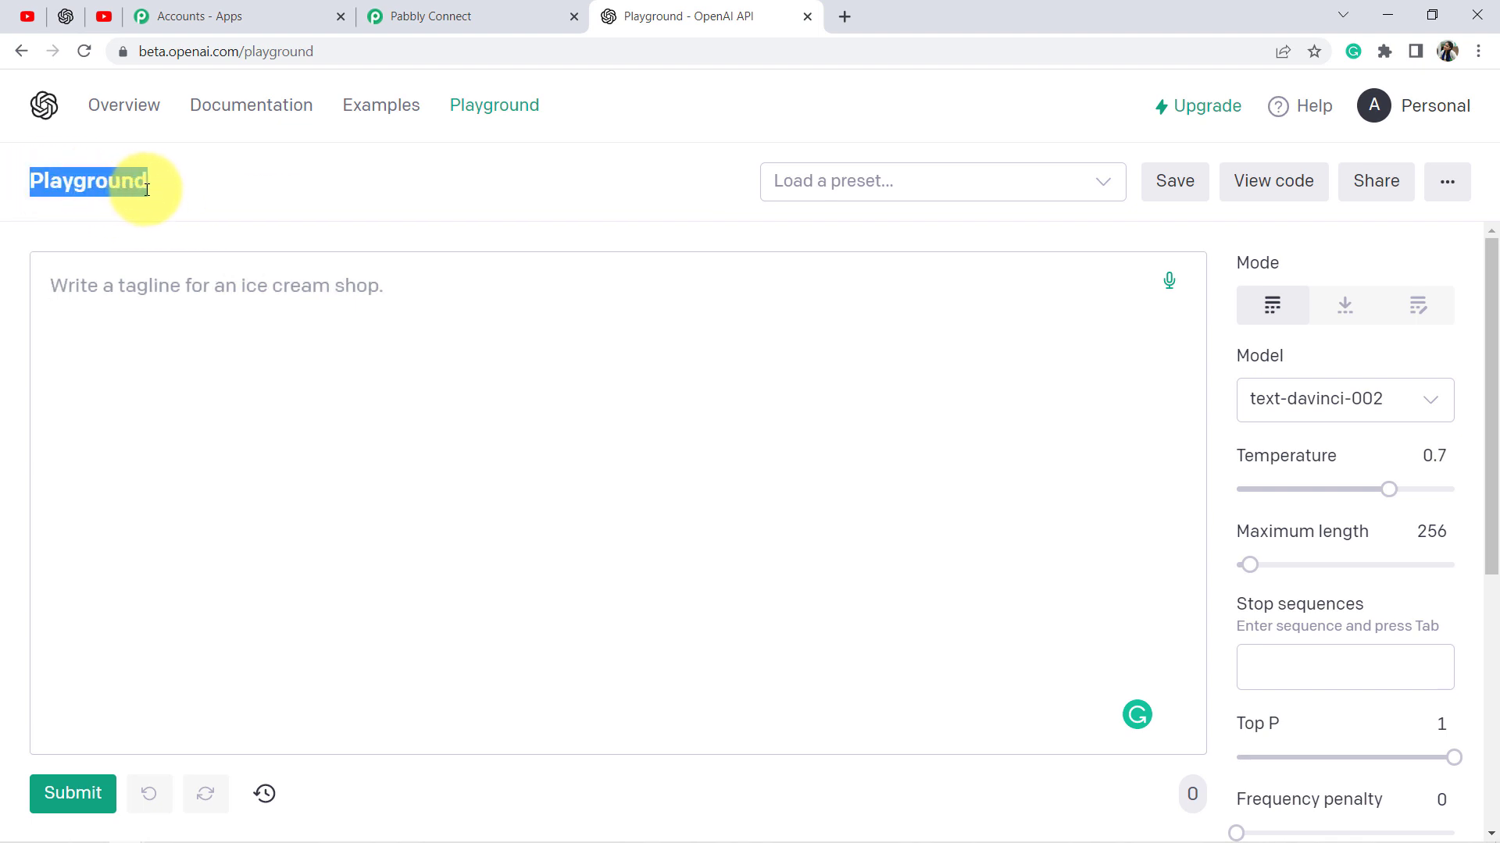
# Submit the prompt "Write a story on a Dog" in the Playground and read through the generated story
pyautogui.click(168, 278)
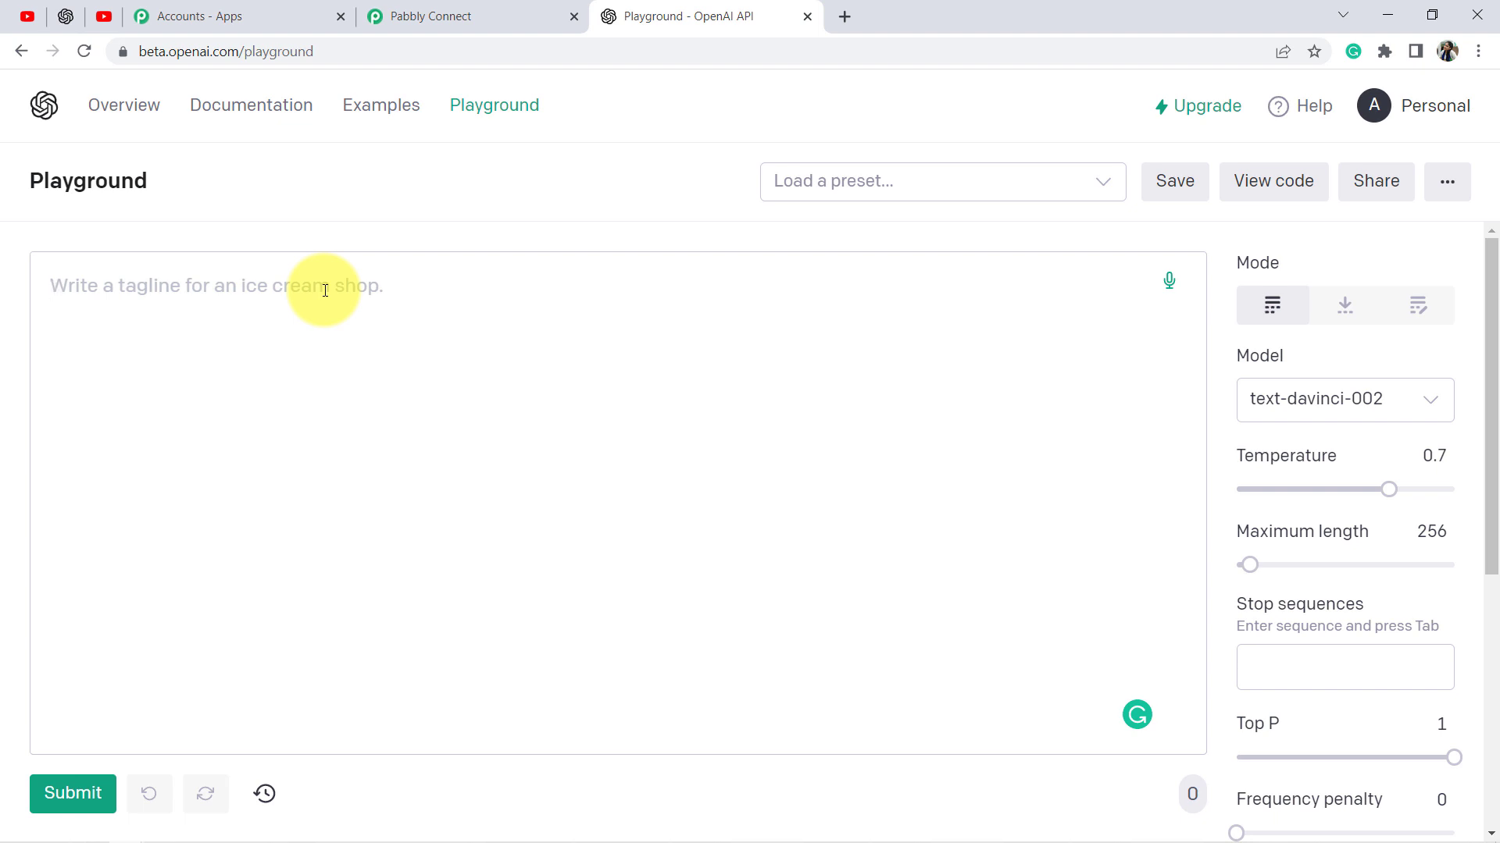
pyautogui.write('Write a story on a Dog')
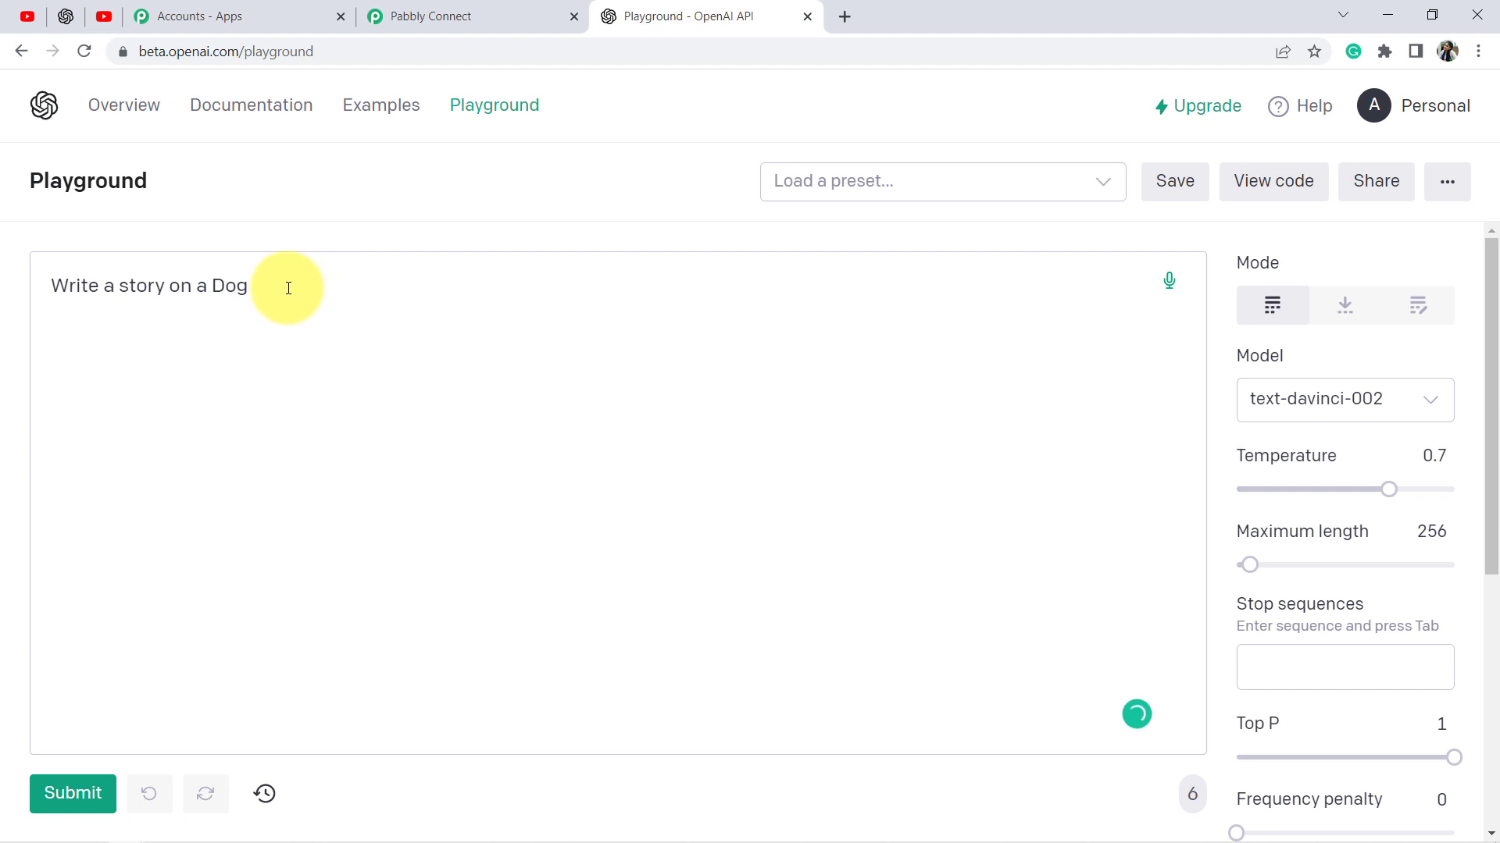
pyautogui.press('Return')
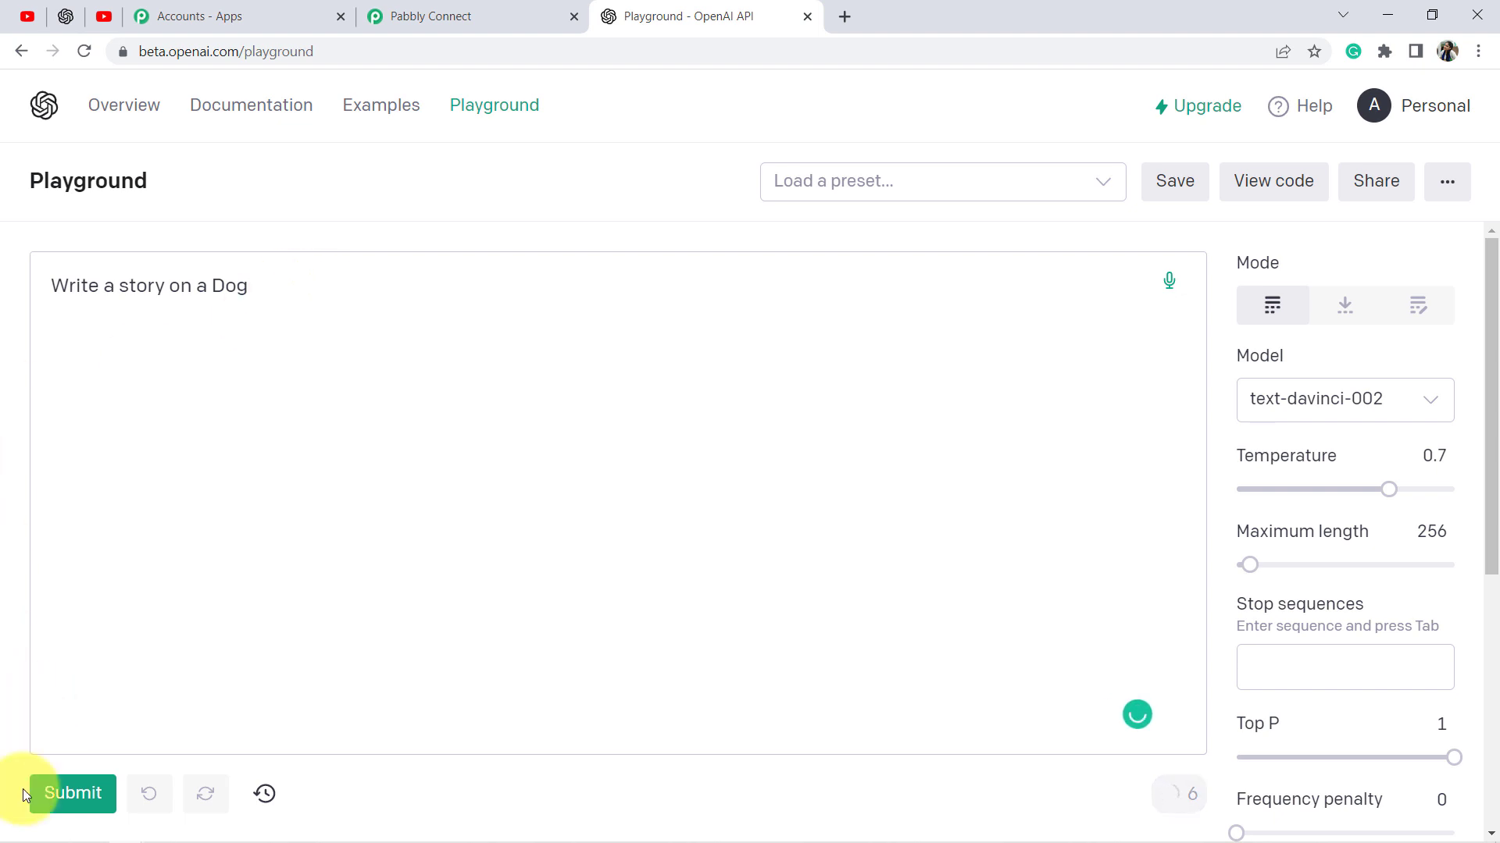
pyautogui.click(54, 810)
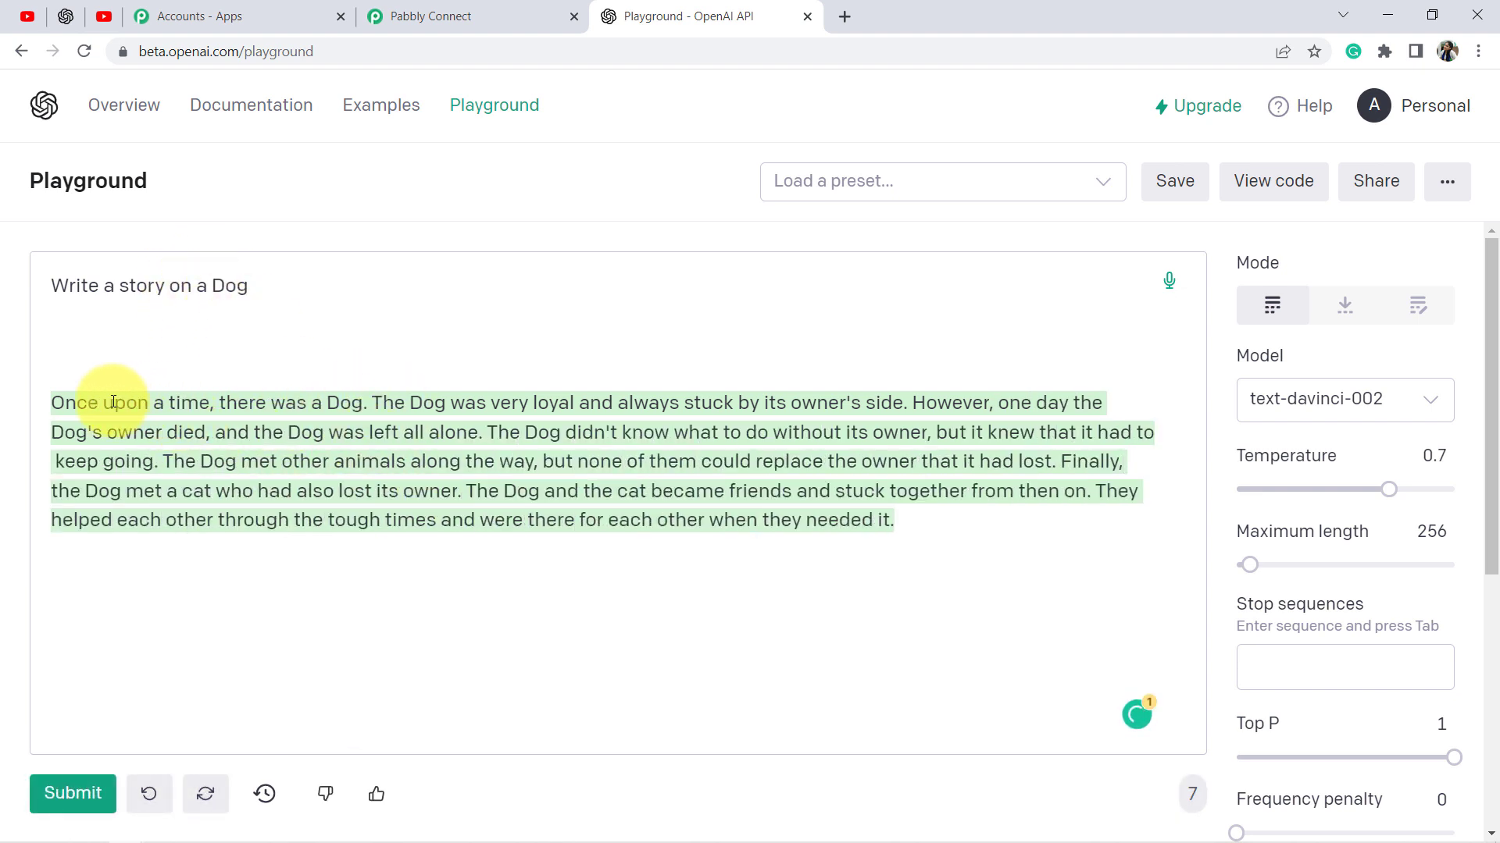
pyautogui.moveTo(83, 406); pyautogui.dragTo(311, 492)
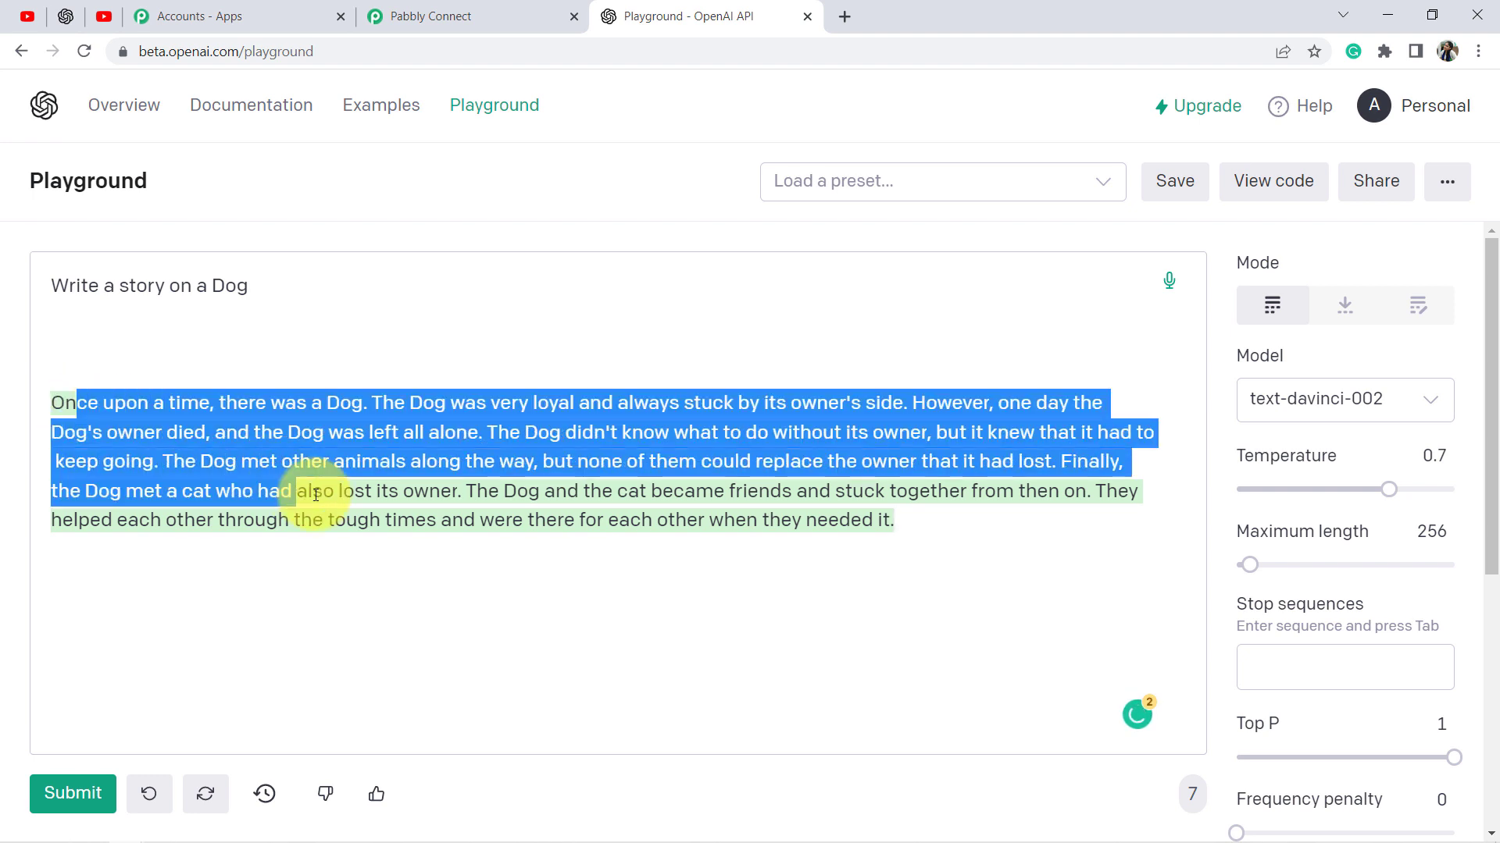
pyautogui.click(312, 492)
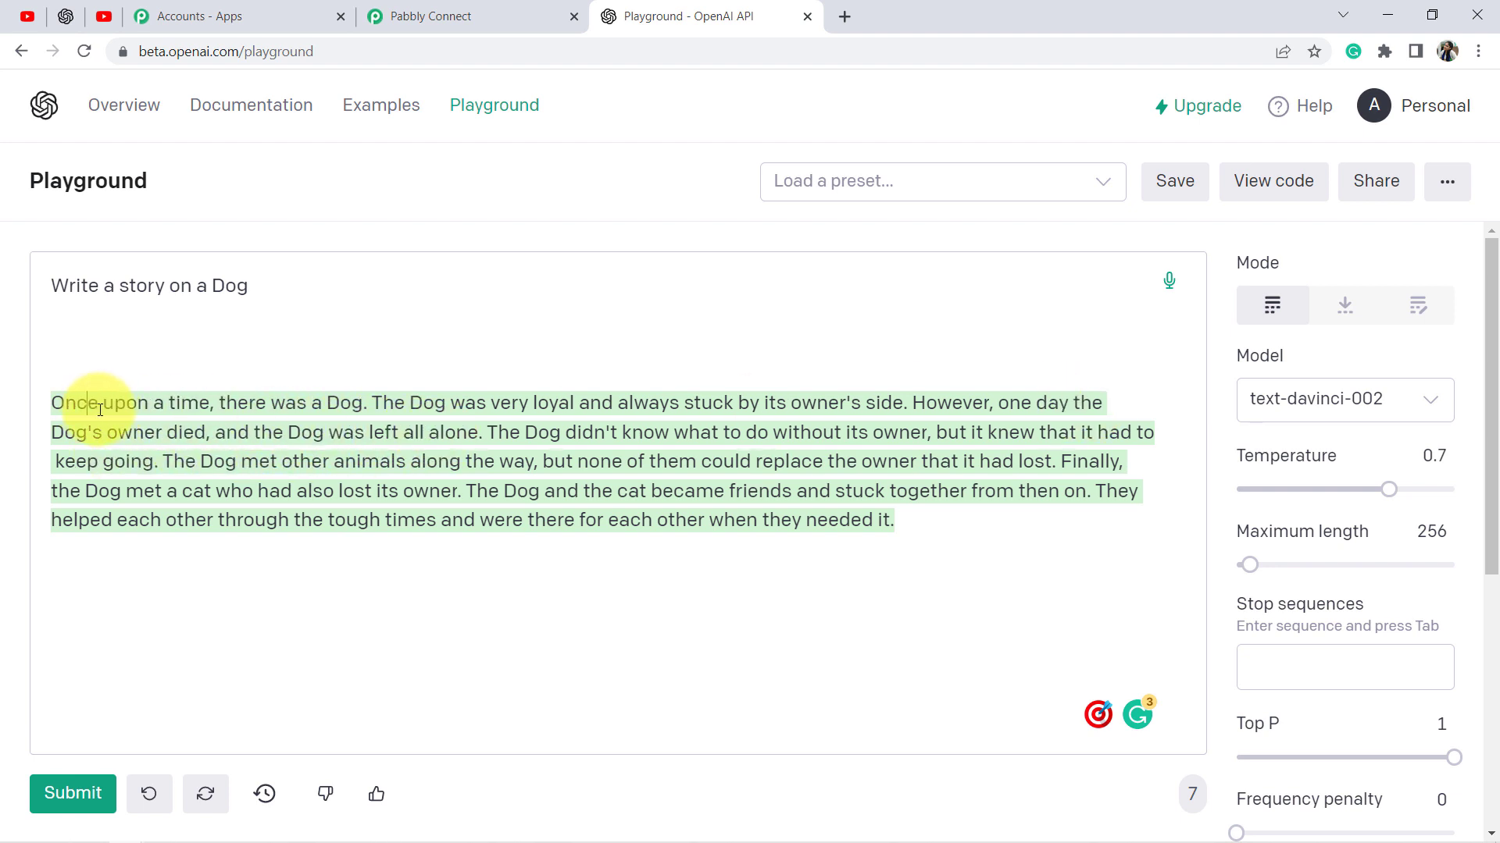
# Examine the generated dog story and the Playground's completion settings, from Mode down to Show probabilities
pyautogui.moveTo(88, 403); pyautogui.dragTo(714, 522)
pyautogui.click(757, 492)
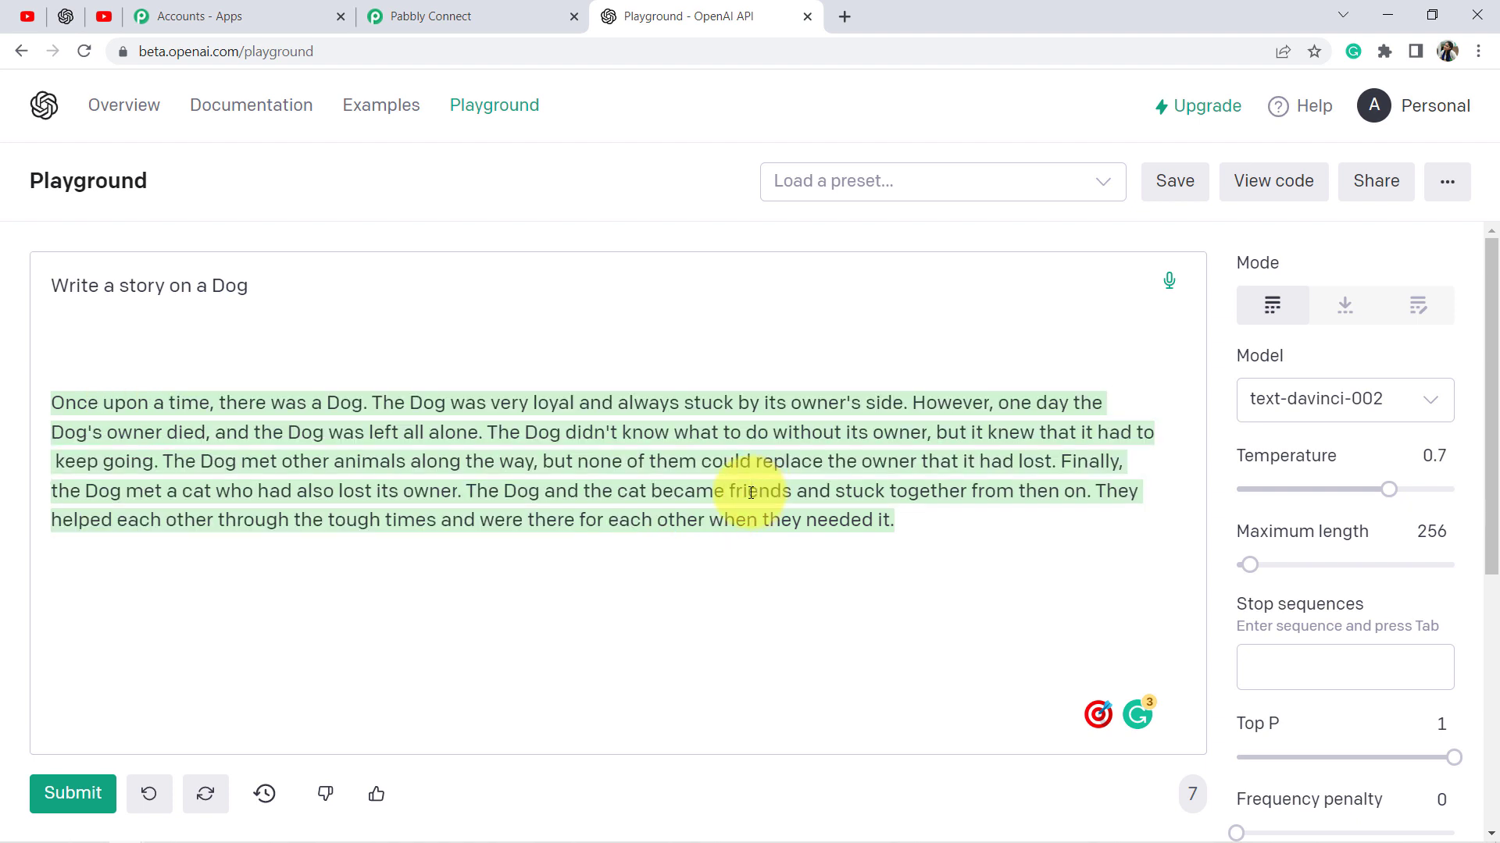
pyautogui.moveTo(920, 517); pyautogui.dragTo(88, 403)
pyautogui.click(153, 416)
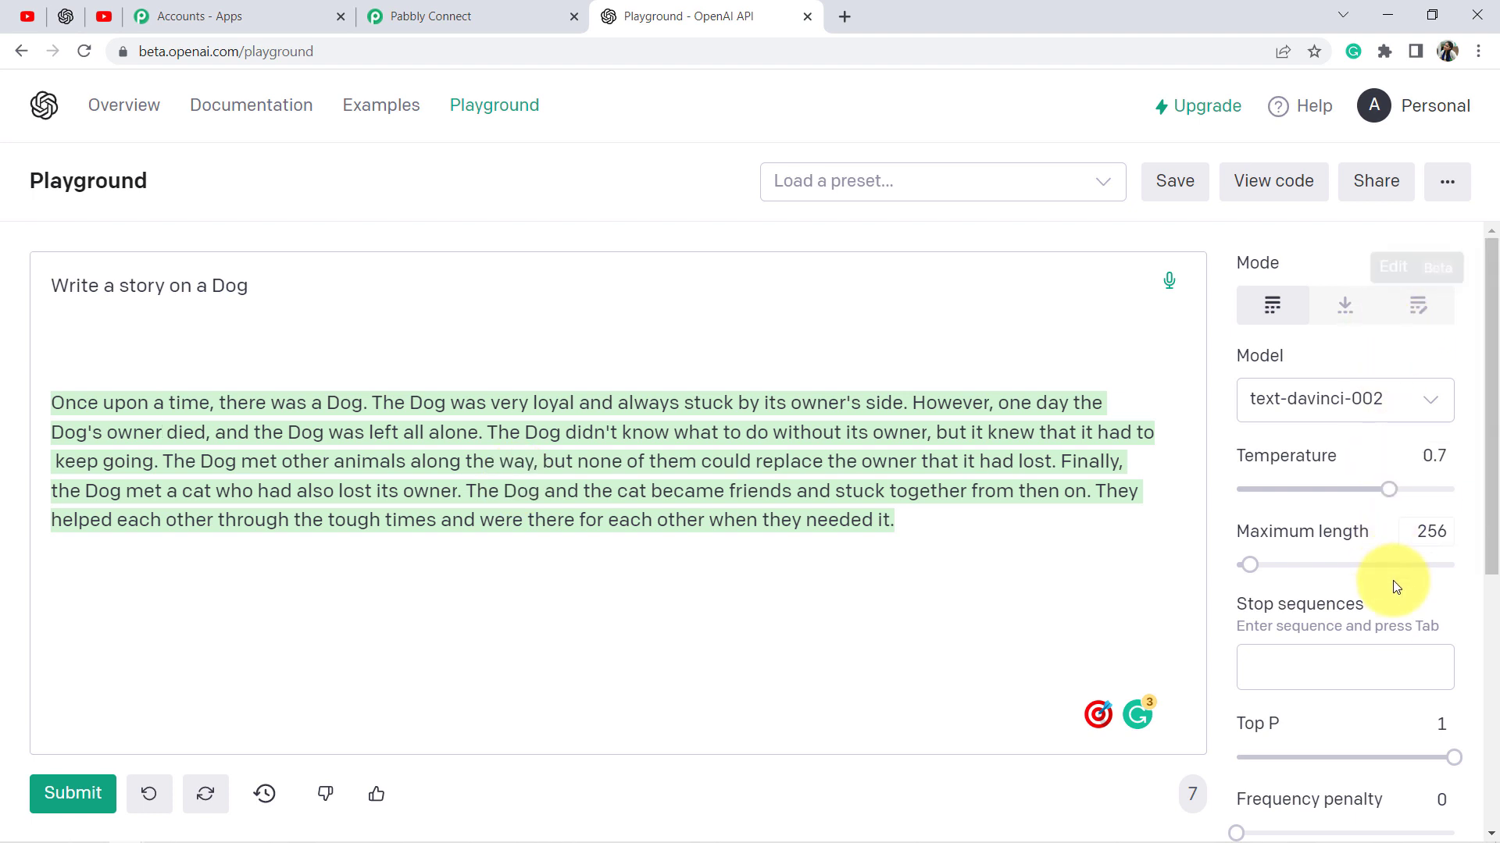
pyautogui.scroll(-2, 1385, 646)
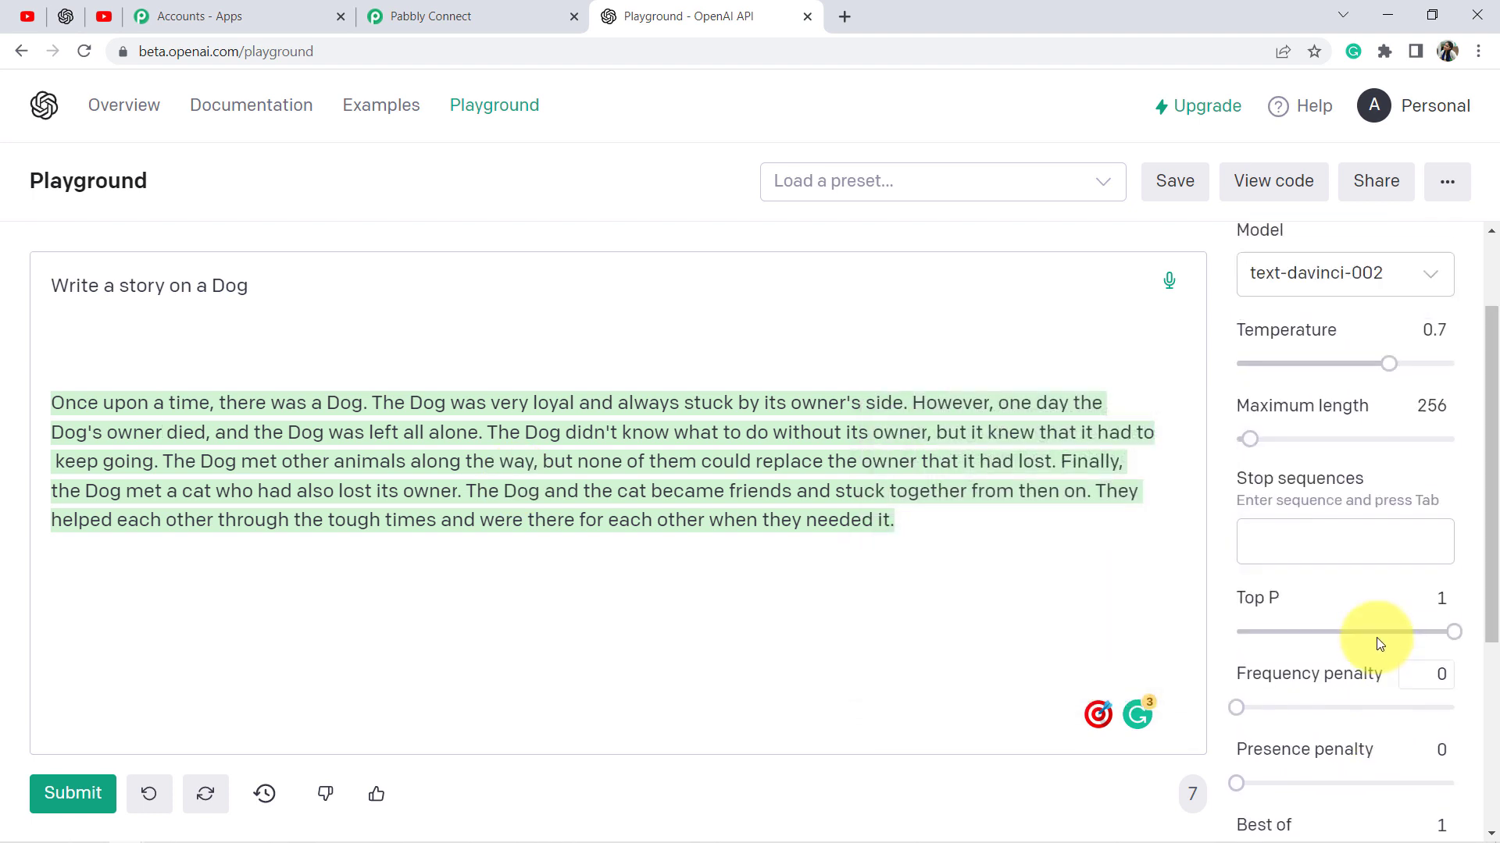
pyautogui.scroll(2, 1376, 637)
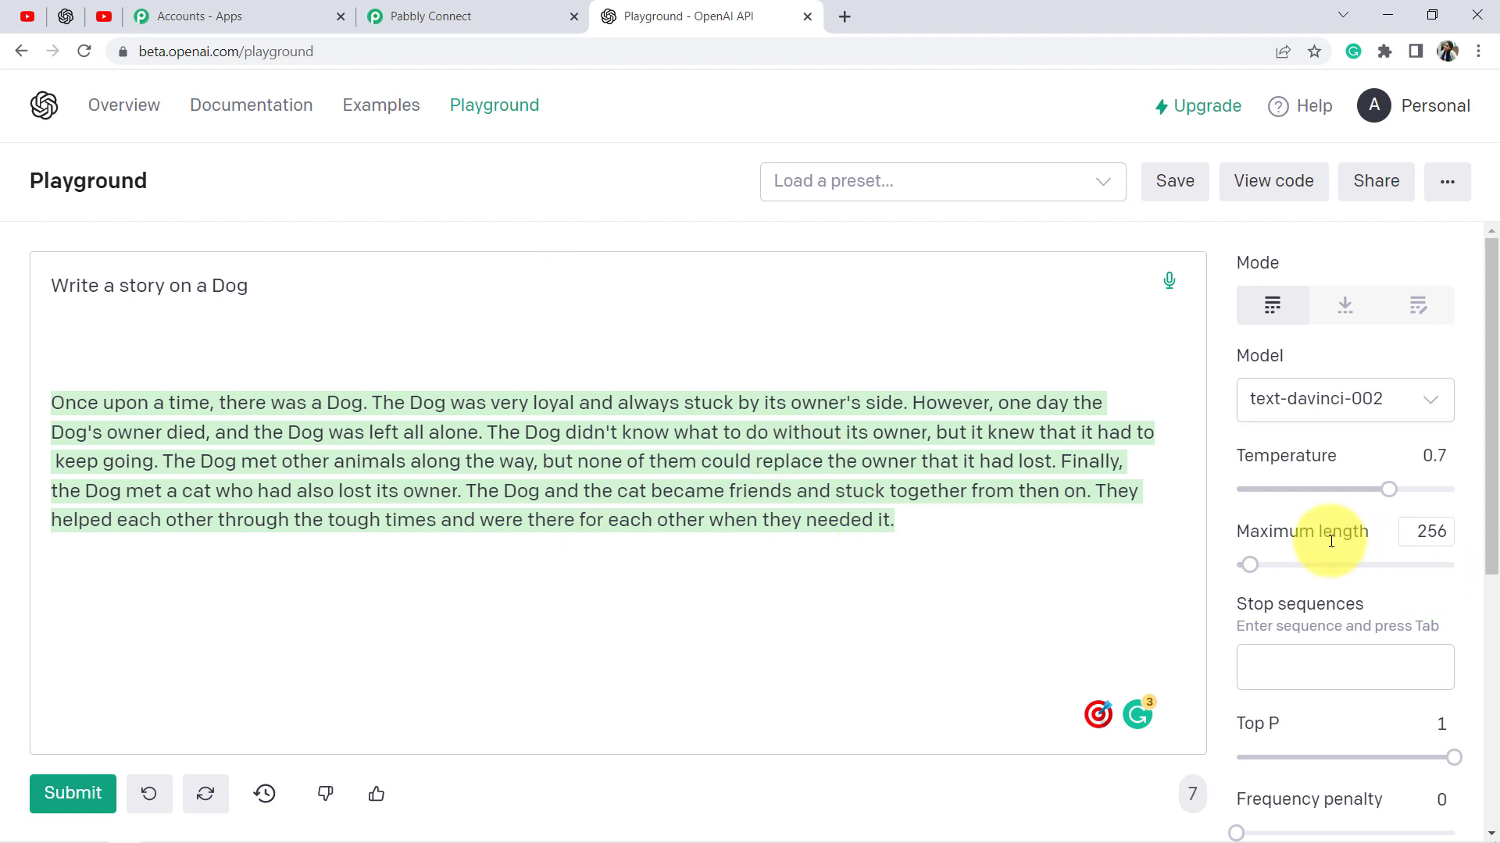
pyautogui.moveTo(1257, 533); pyautogui.dragTo(1374, 539)
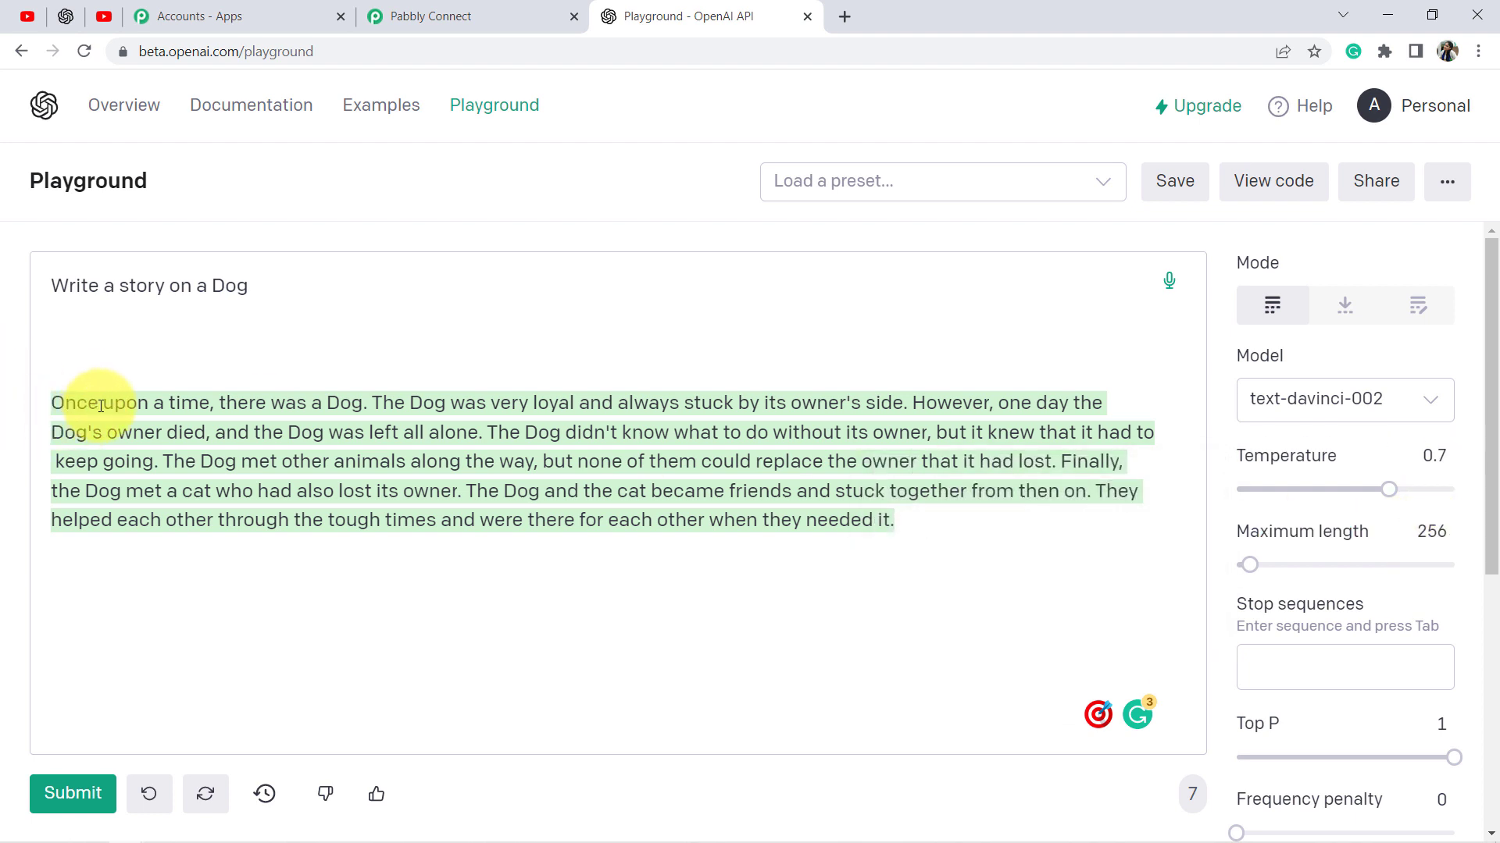
pyautogui.moveTo(100, 403); pyautogui.dragTo(877, 519)
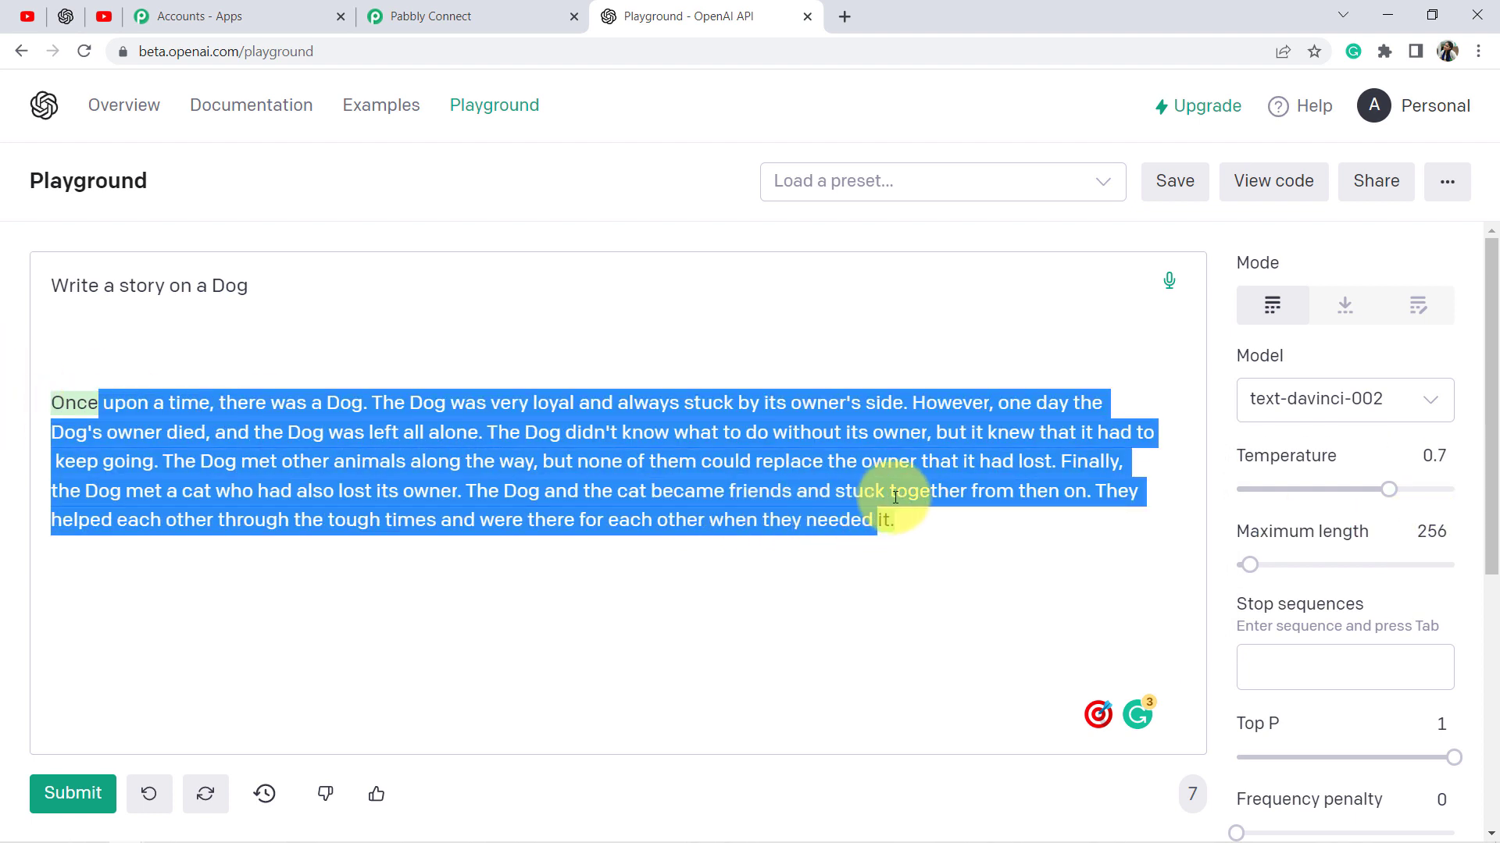
pyautogui.click(695, 490)
pyautogui.scroll(-5, 1352, 414)
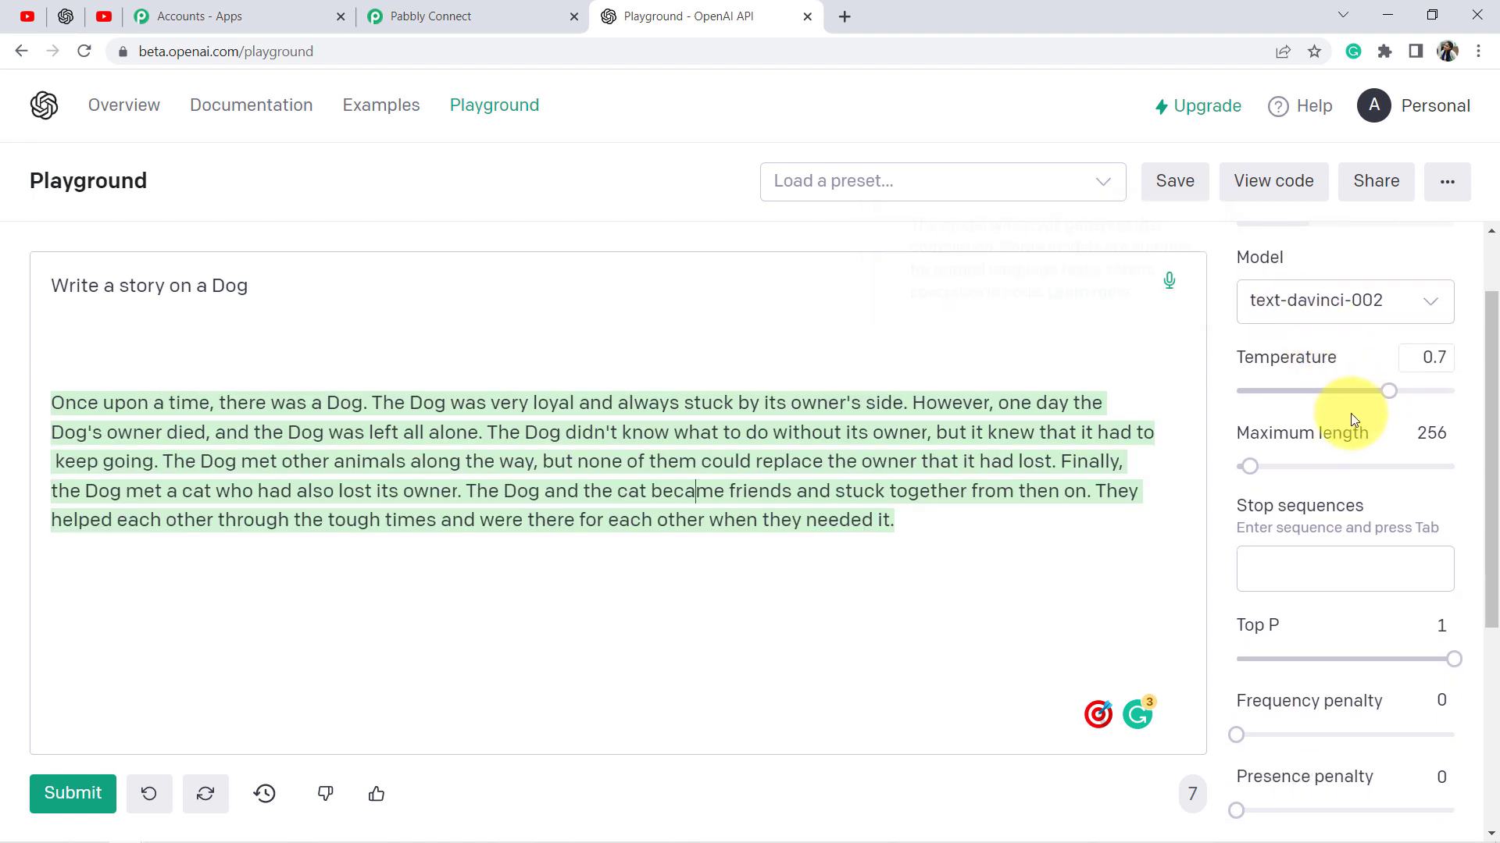
pyautogui.moveTo(1336, 520)
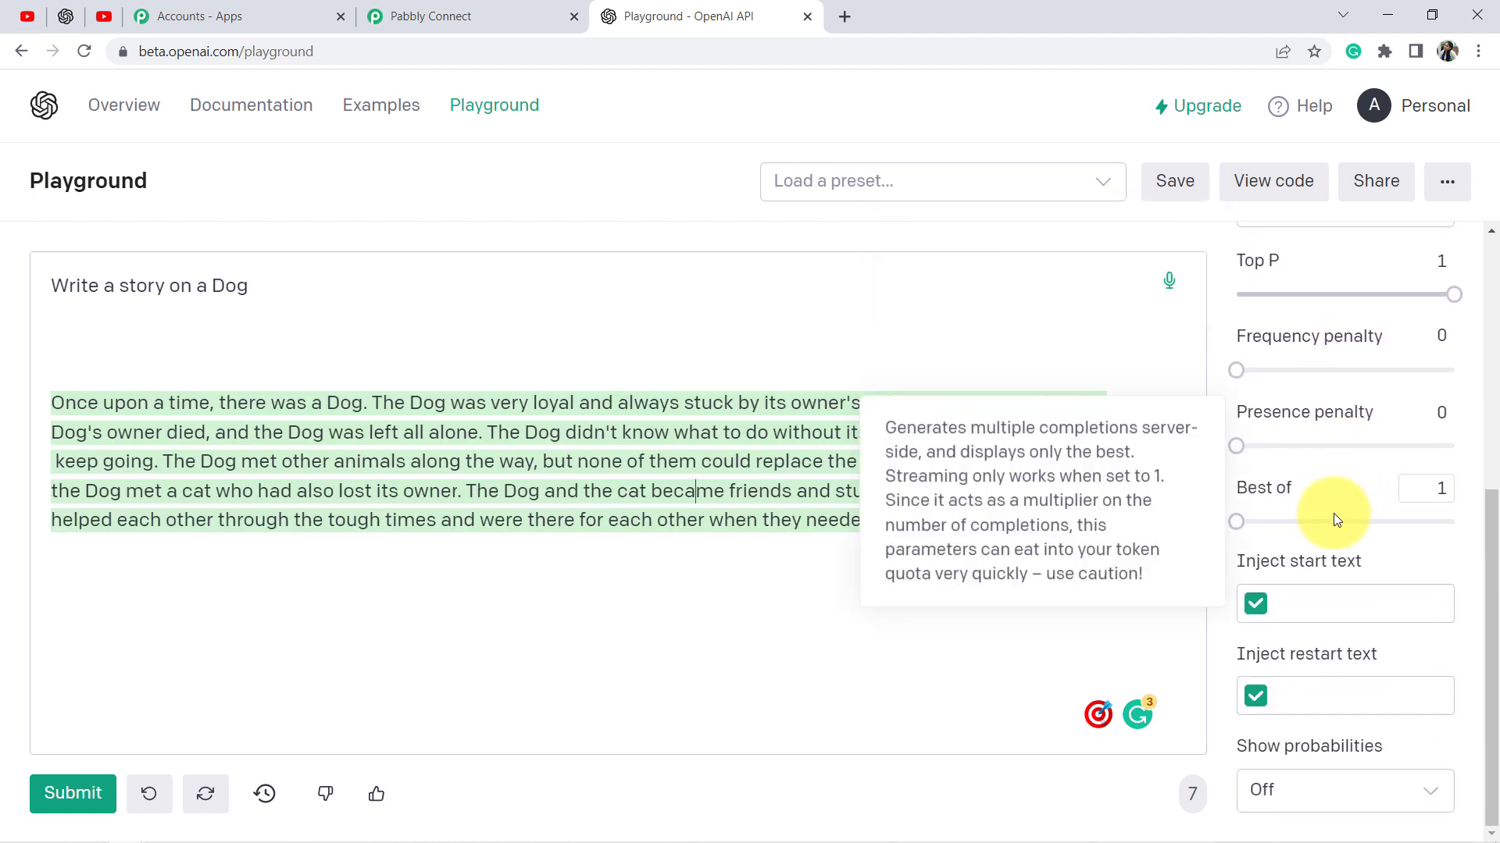
pyautogui.scroll(5, 1333, 513)
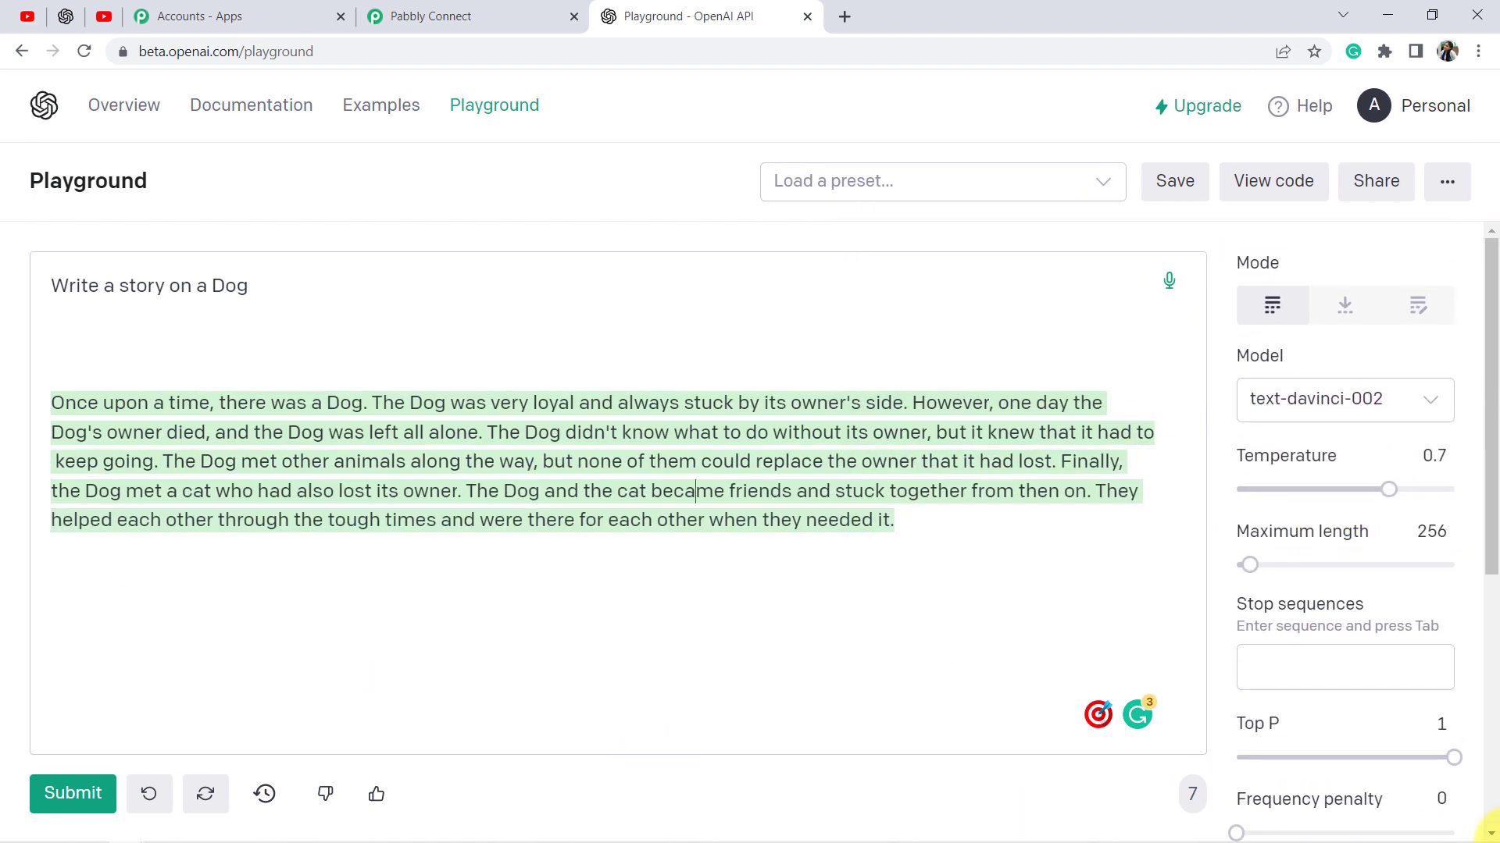
# Examine the available models and read the explanations for Temperature, Maximum length and Stop sequences
pyautogui.click(1282, 396)
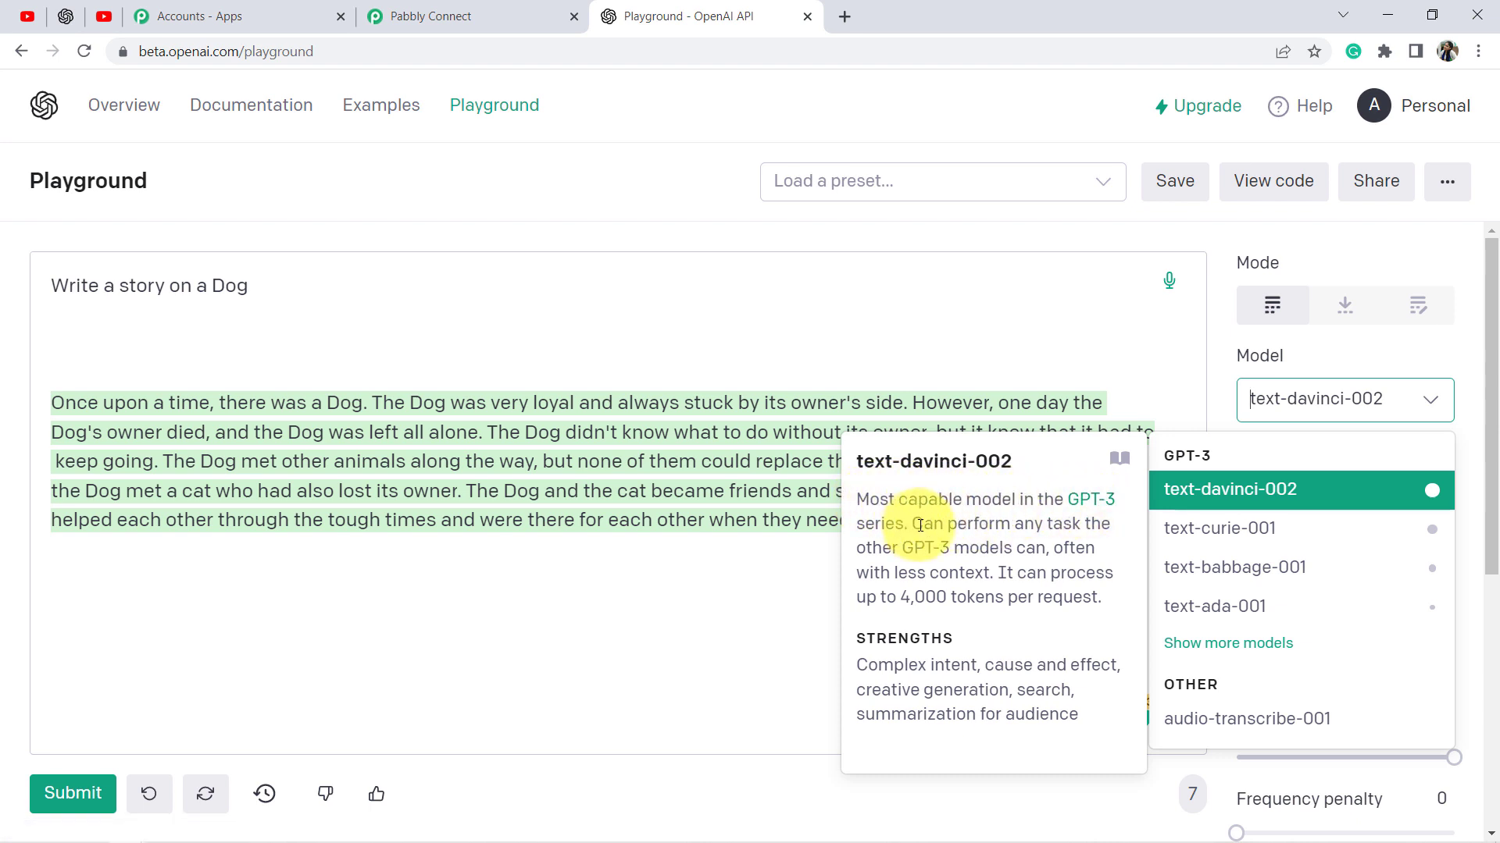
pyautogui.click(1320, 345)
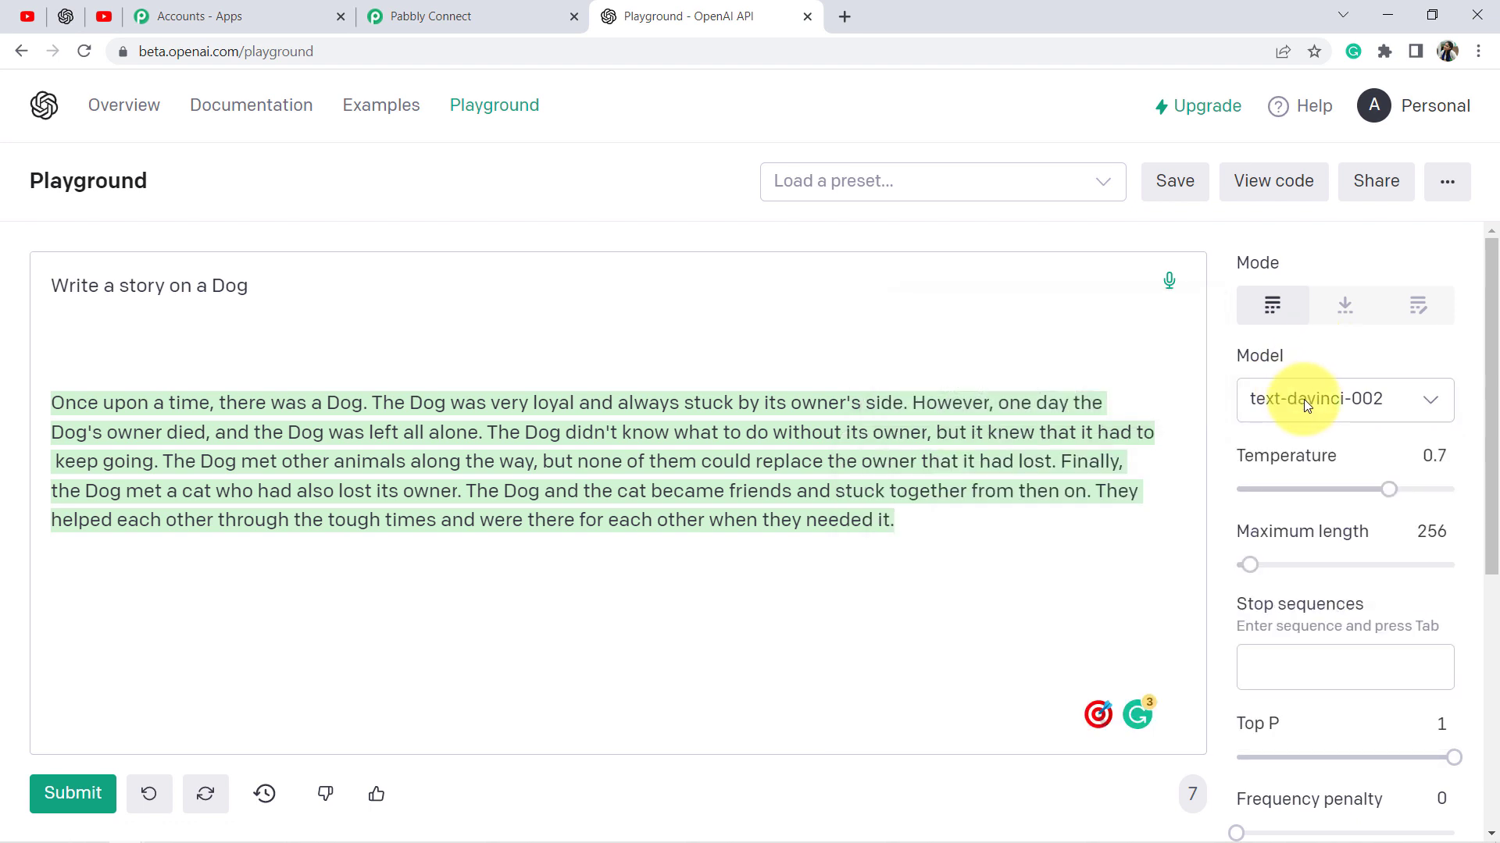
pyautogui.moveTo(1279, 494)
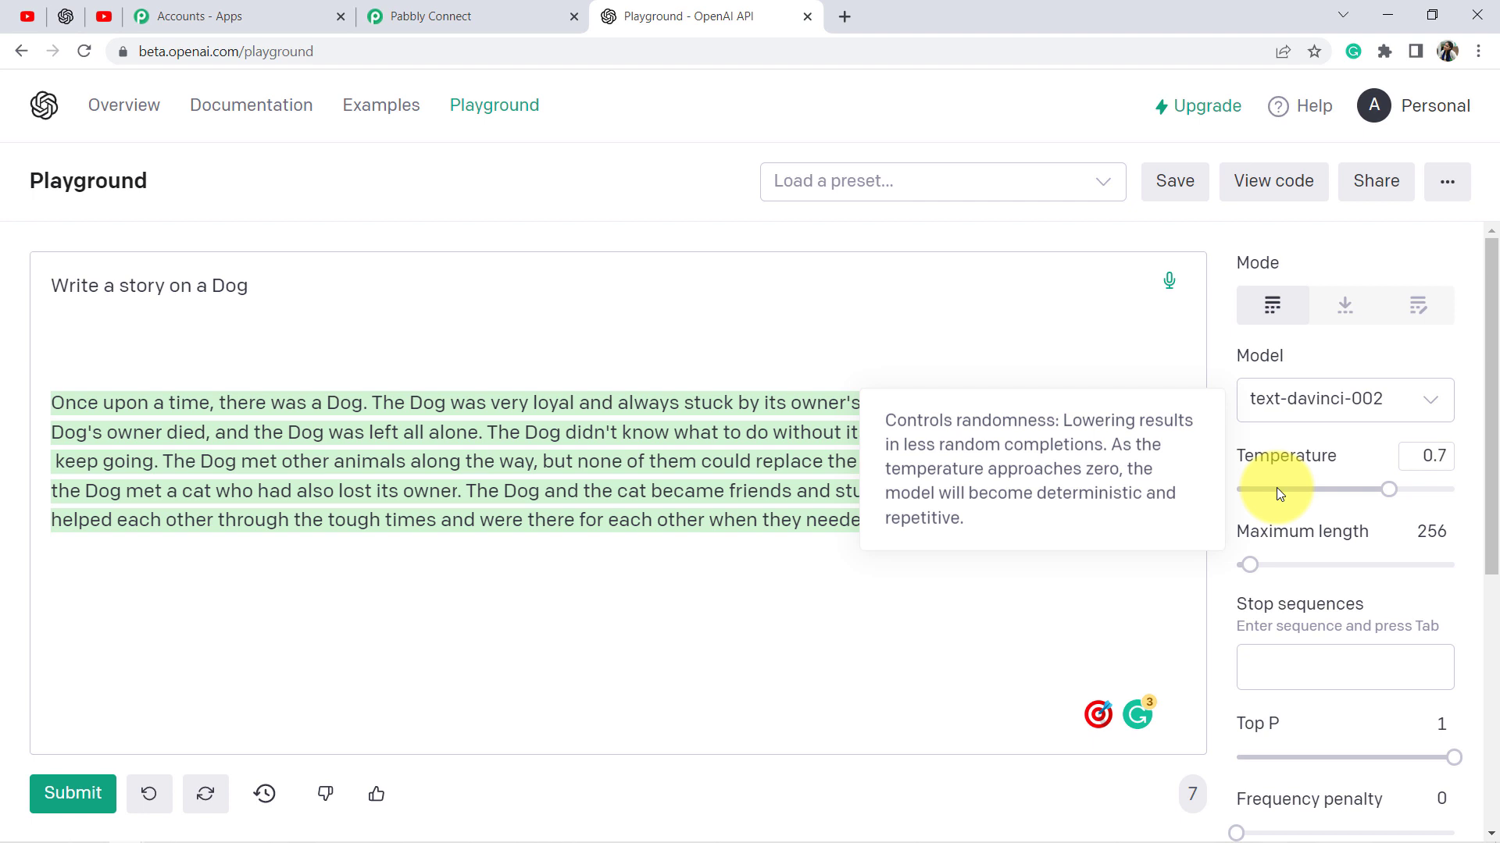
pyautogui.moveTo(1388, 495)
pyautogui.mouseDown()
pyautogui.moveTo(1372, 490)
pyautogui.moveTo(1390, 489)
pyautogui.mouseUp()
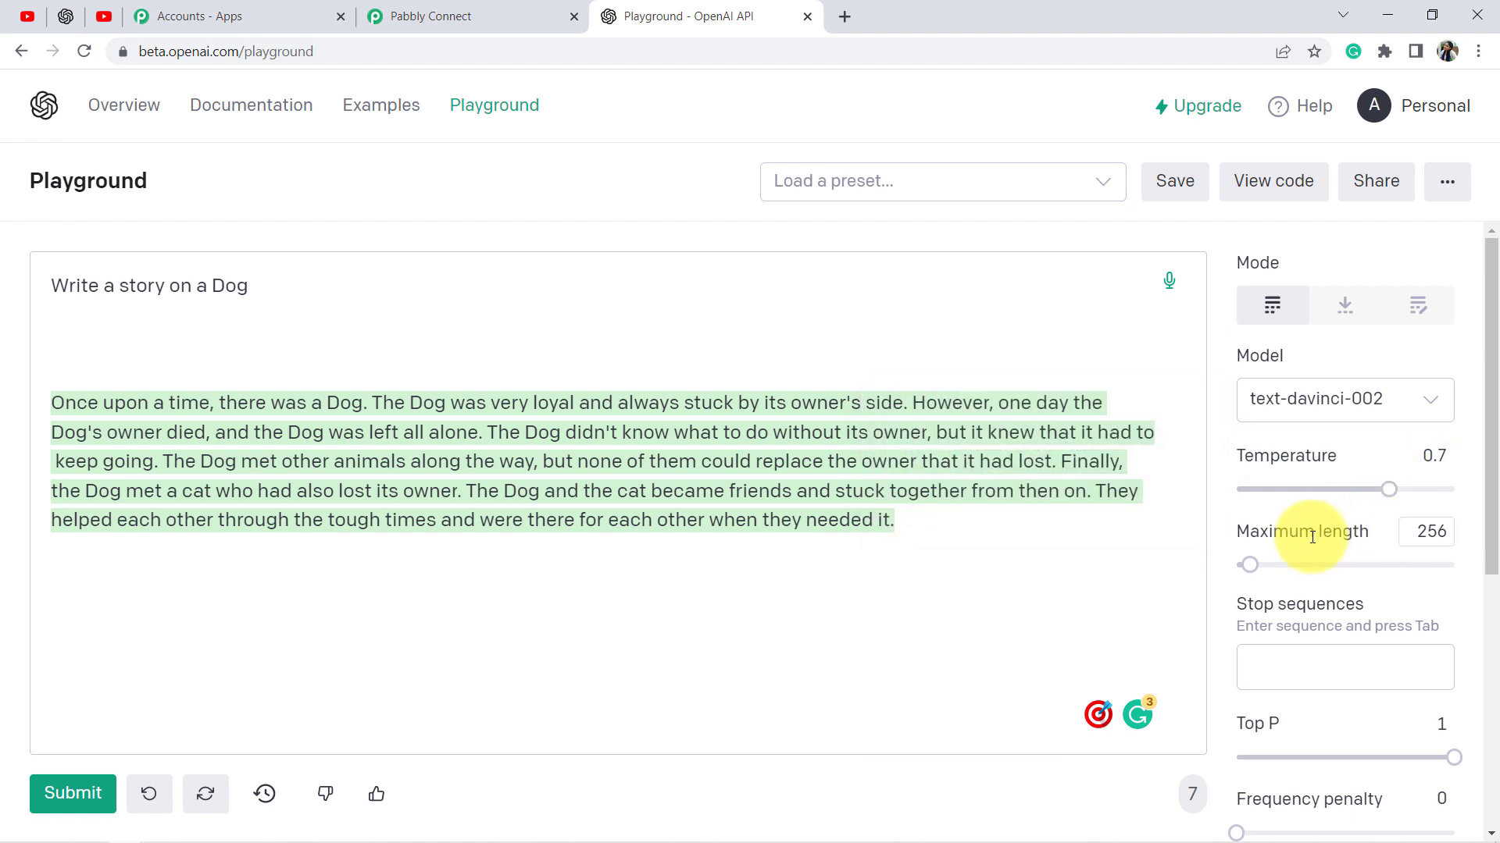
pyautogui.moveTo(1254, 559)
pyautogui.moveTo(1257, 612)
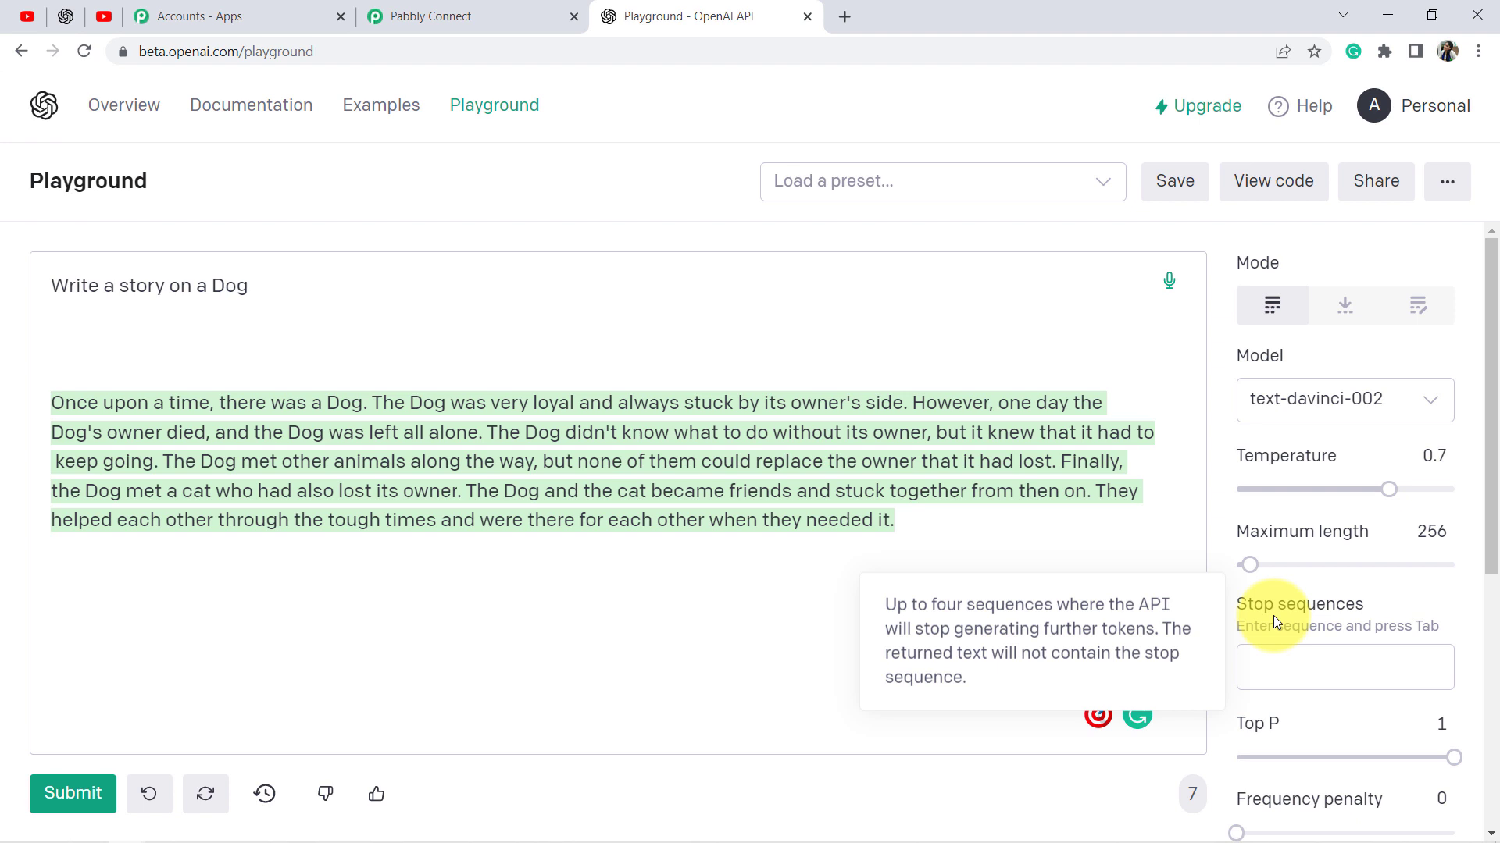
# Add "//##" as a stop sequence in the Playground settings
pyautogui.click(1282, 664)
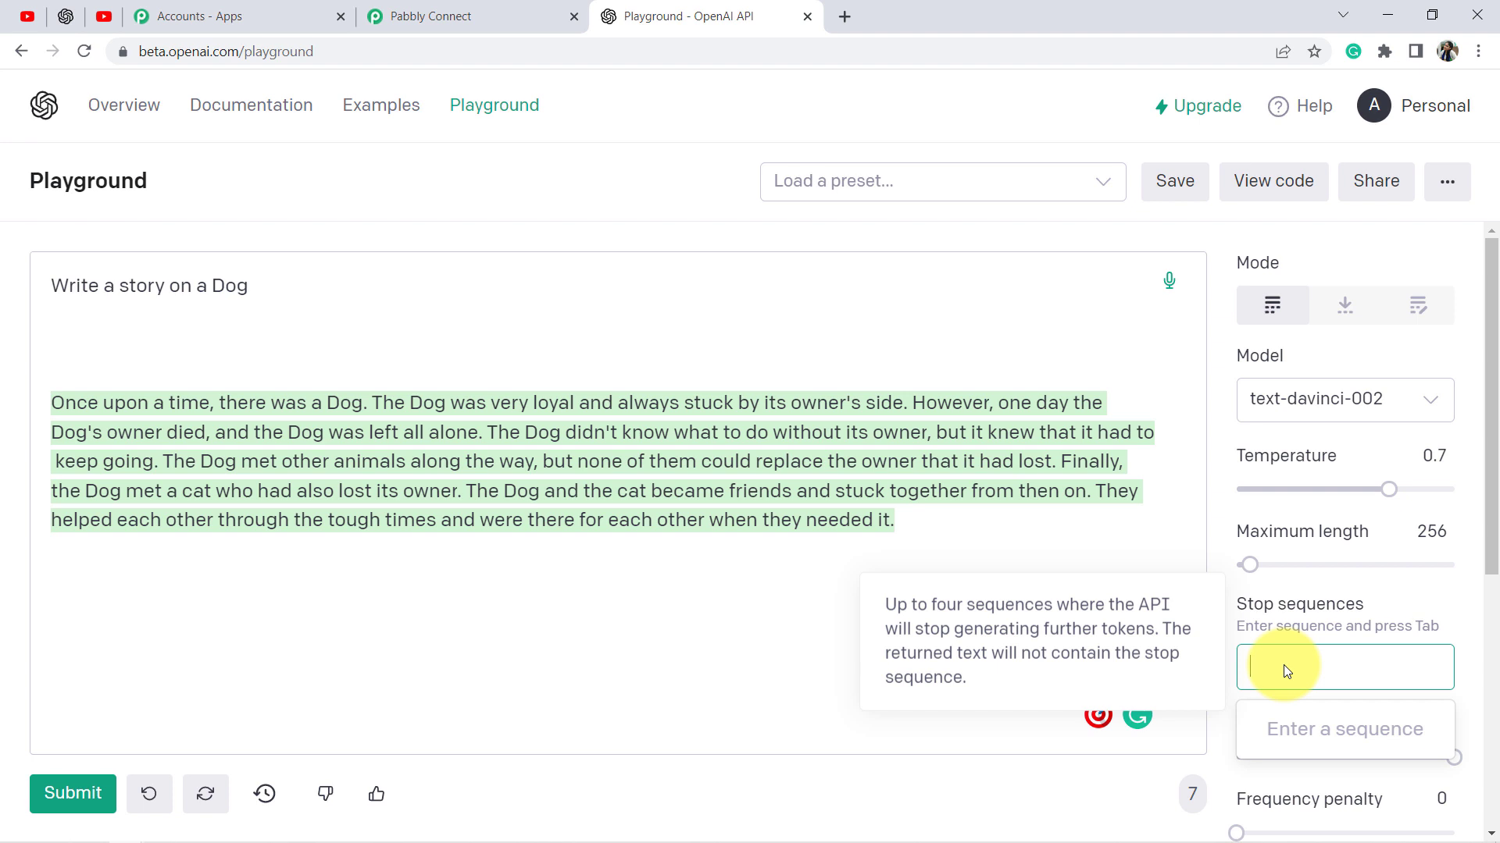
pyautogui.write('?')
pyautogui.press('BackSpace')
pyautogui.write('//##')
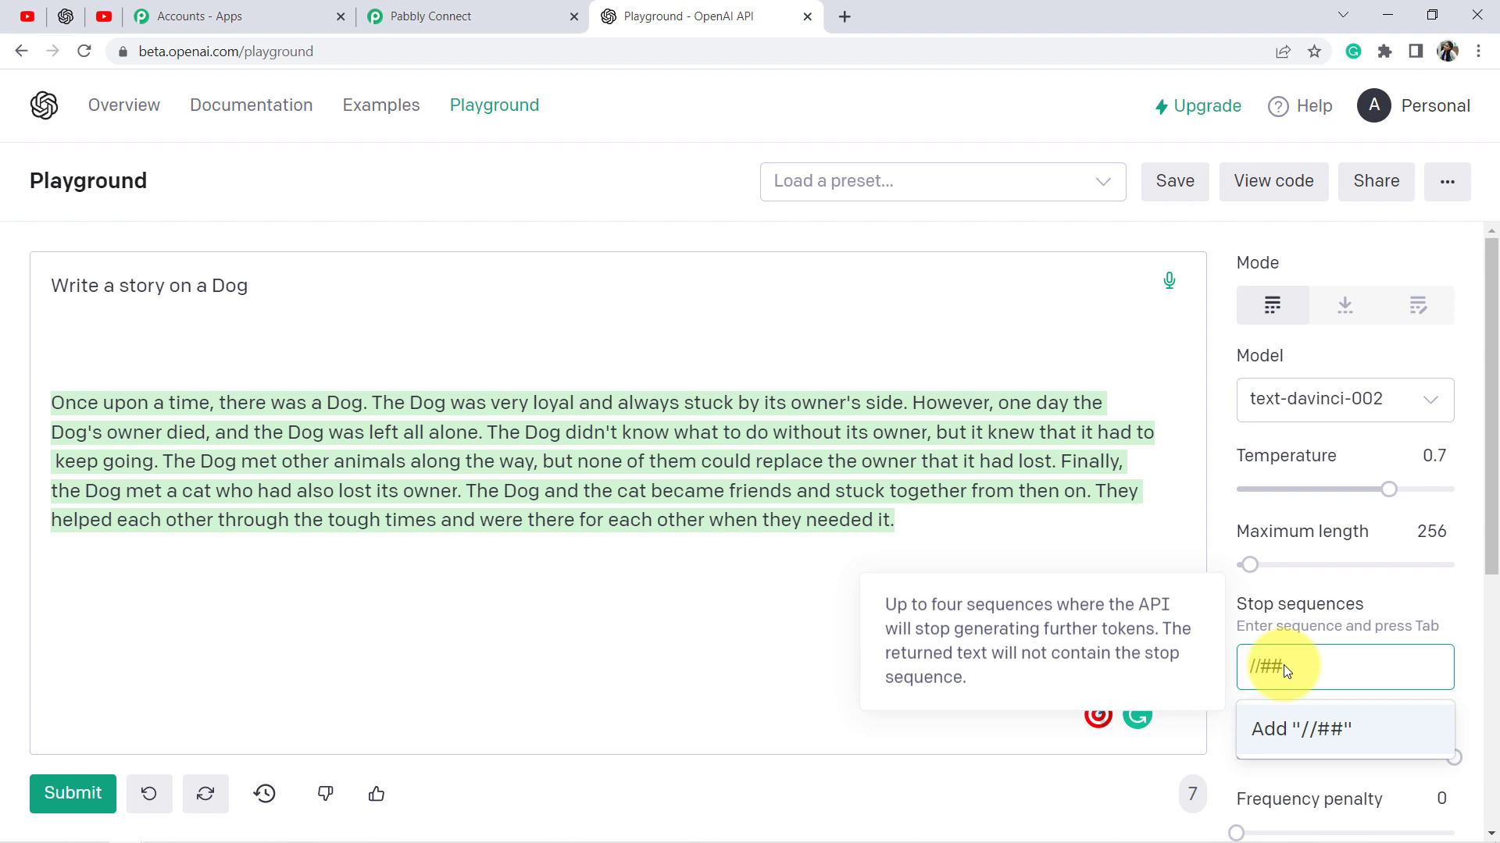
pyautogui.click(1285, 725)
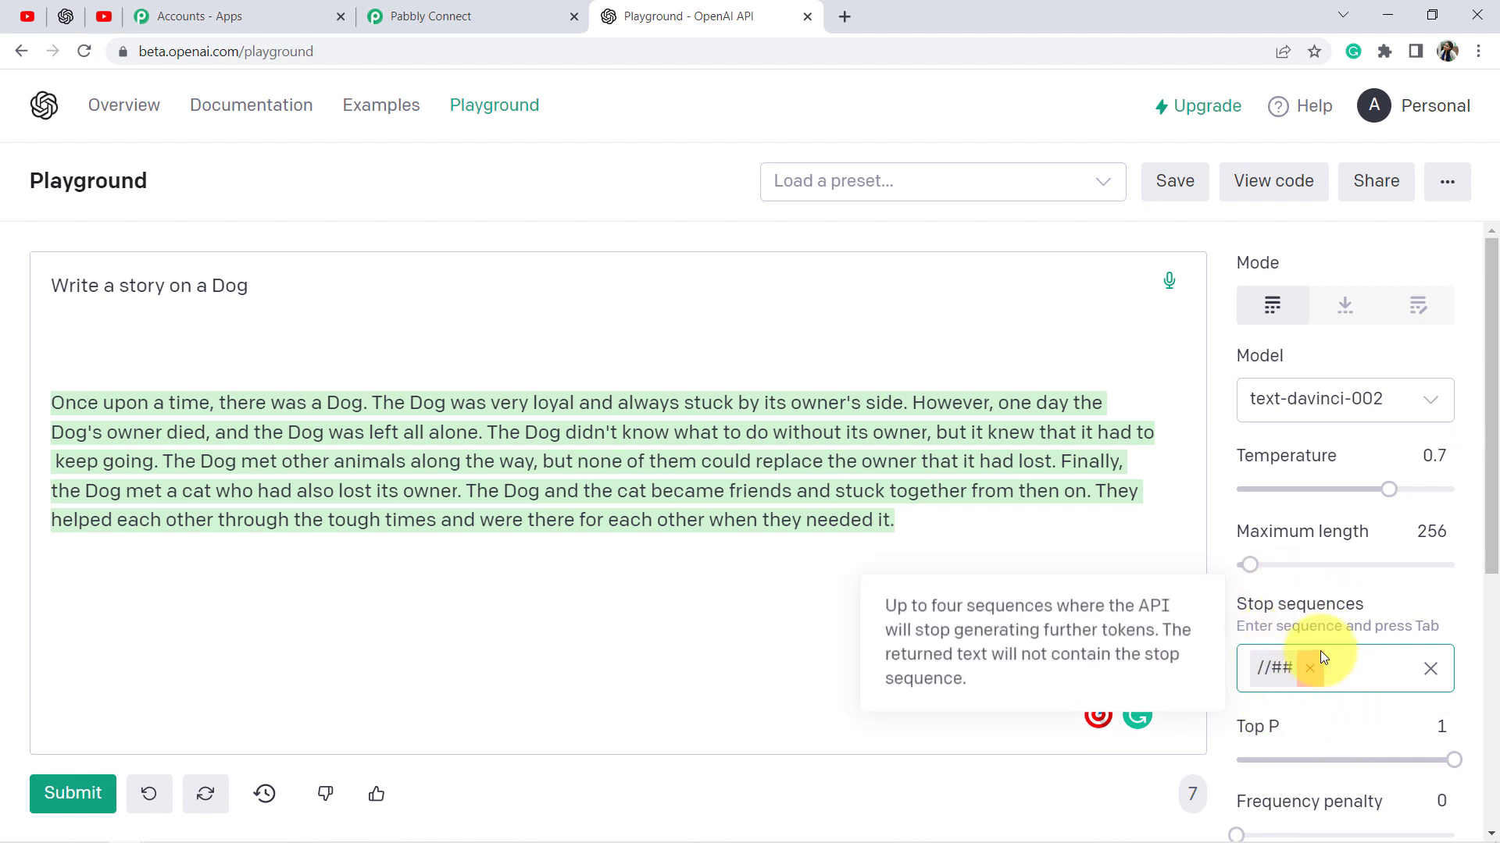
# Look over the remaining settings, including the presence penalty, Best of and the inject text options
pyautogui.scroll(-3, 1325, 640)
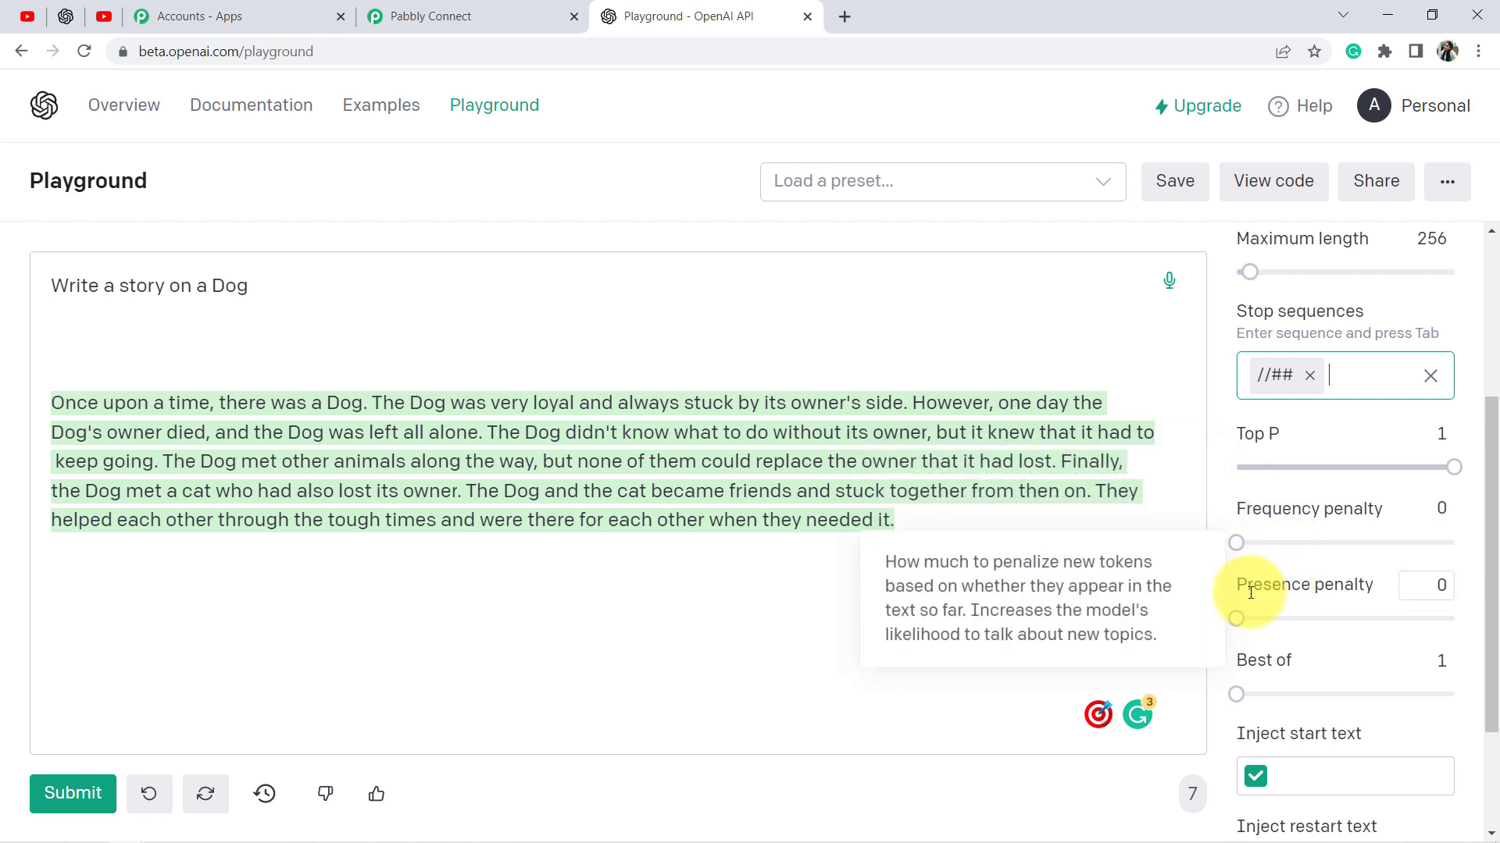
pyautogui.scroll(-2, 1305, 575)
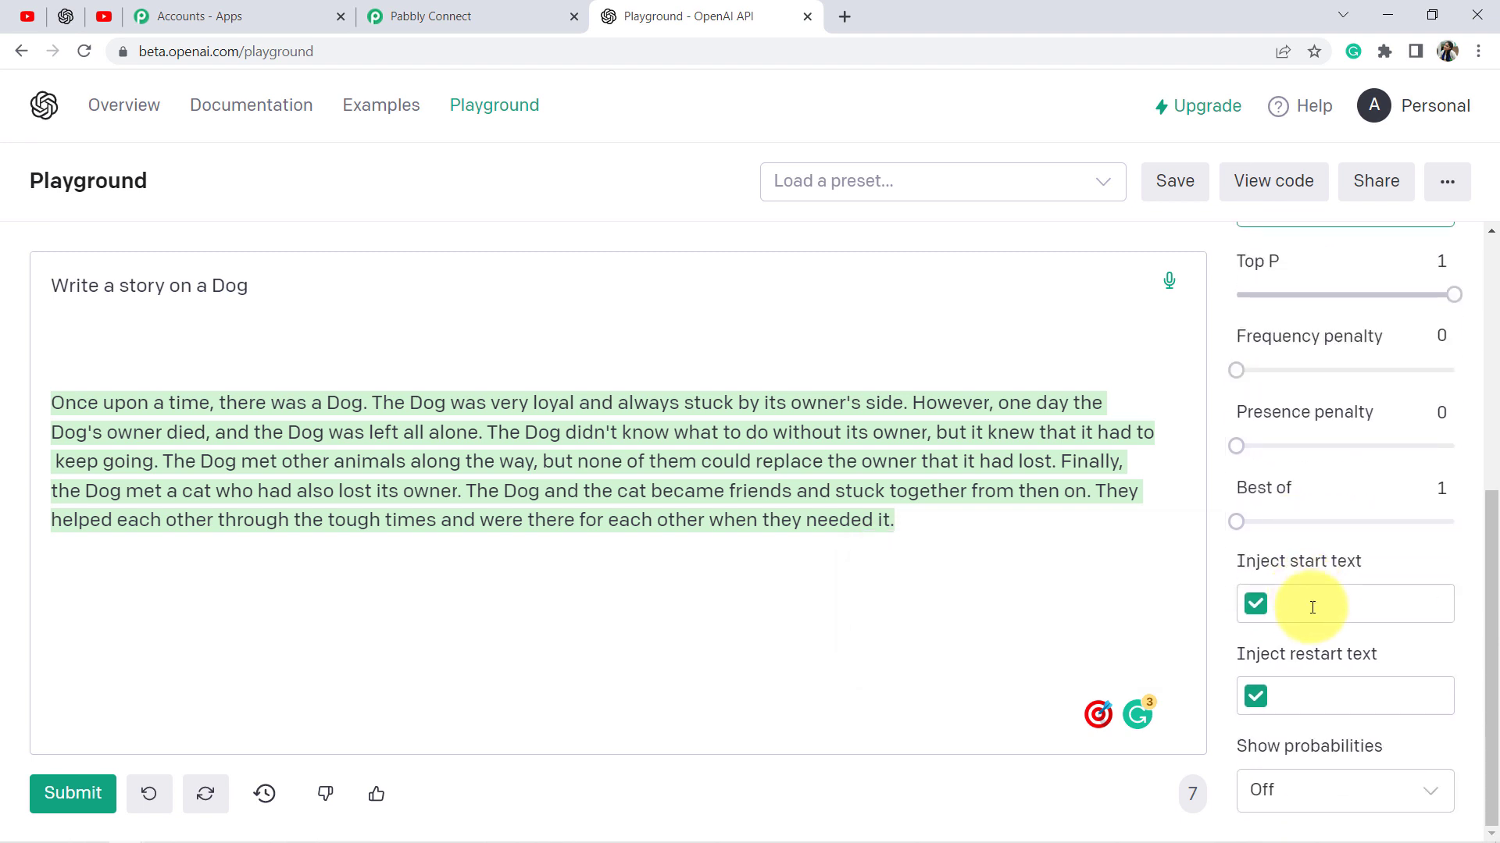
pyautogui.scroll(6, 1315, 622)
pyautogui.scroll(-1, 1326, 450)
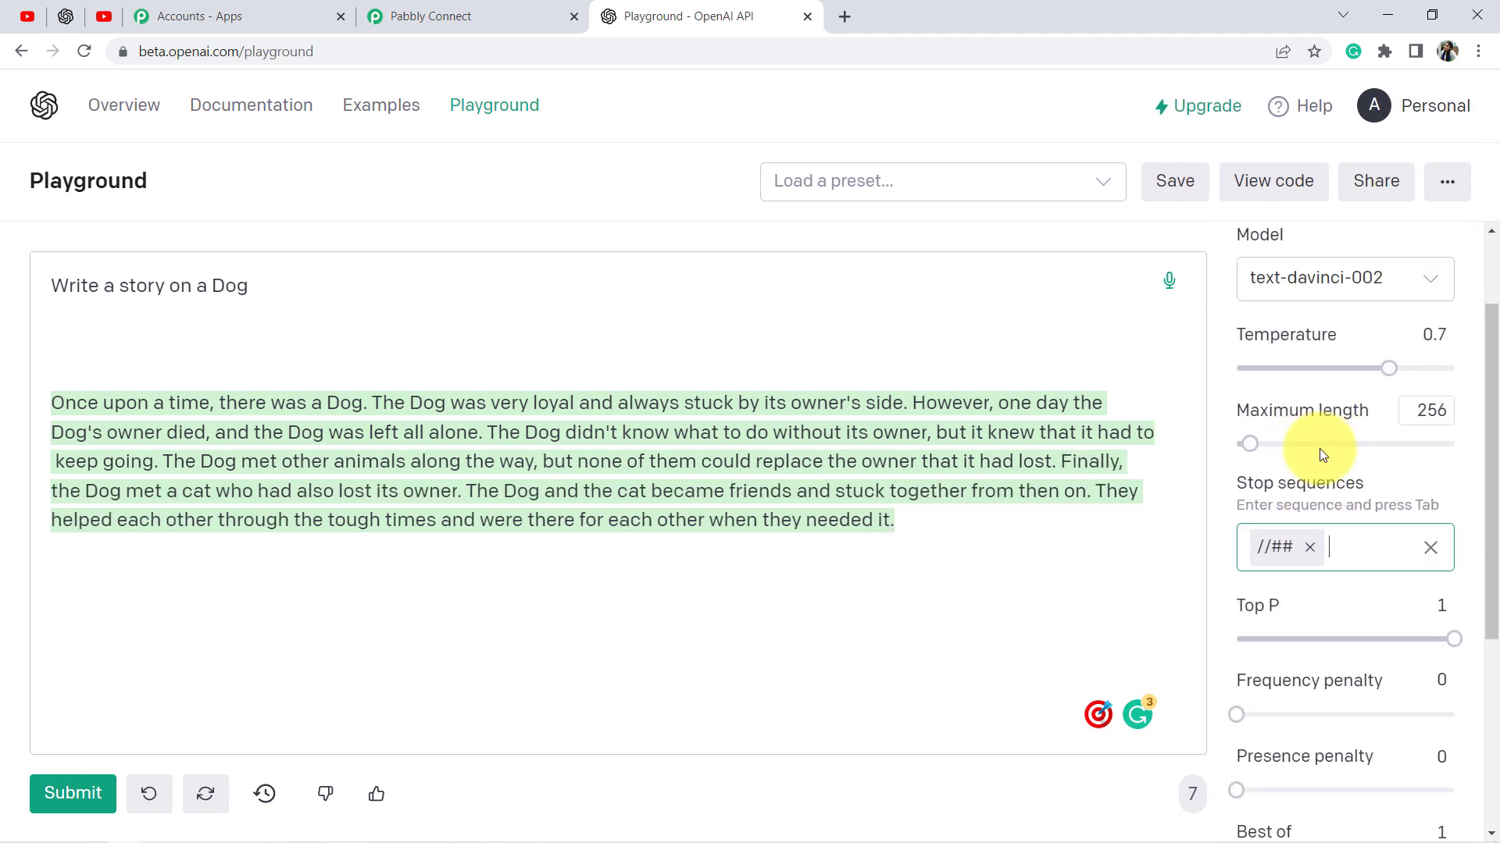
pyautogui.scroll(1, 1305, 452)
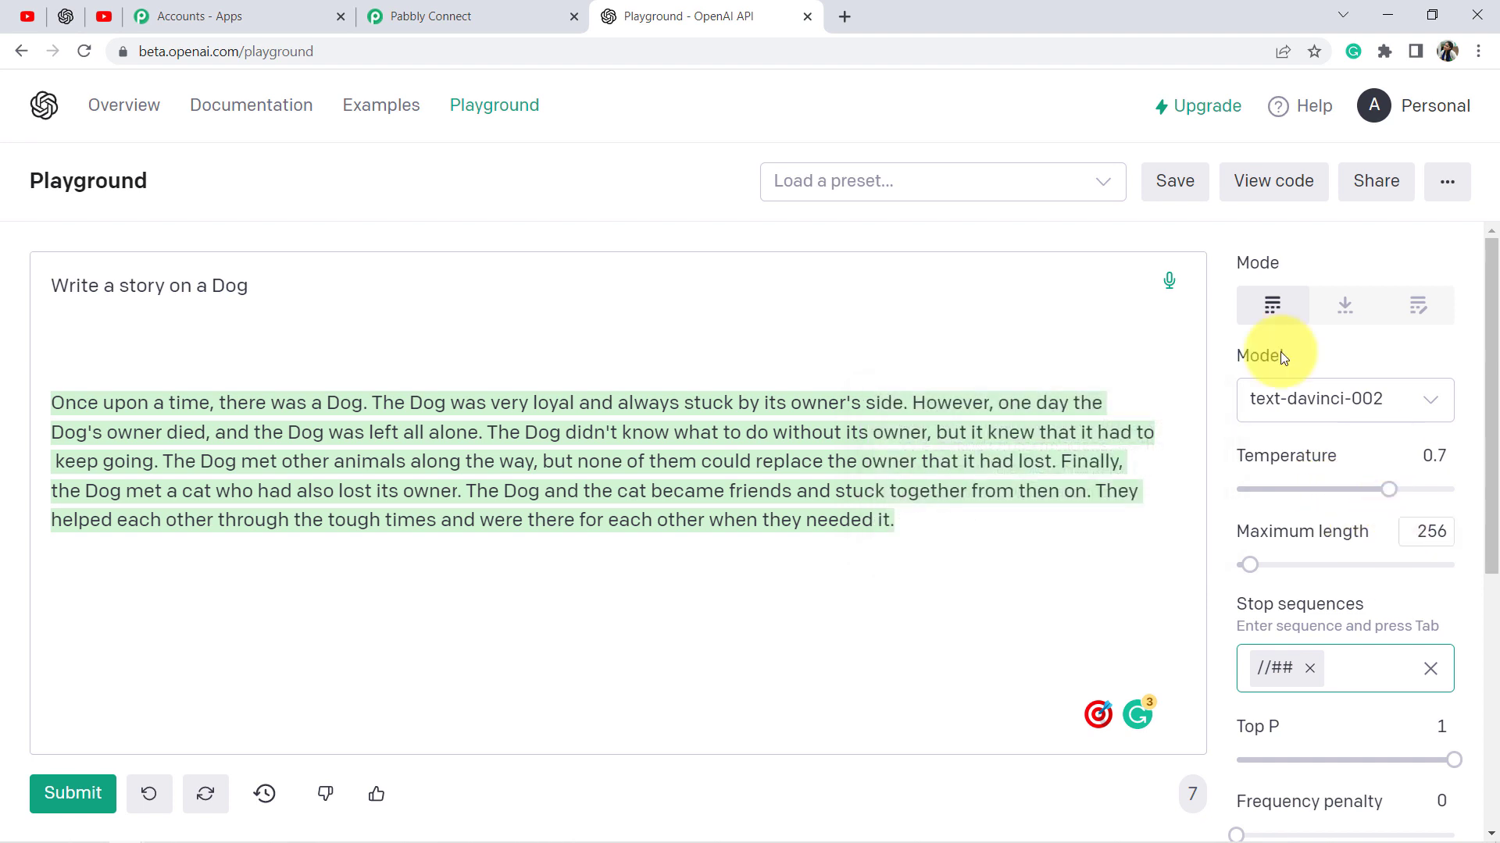
pyautogui.click(421, 429)
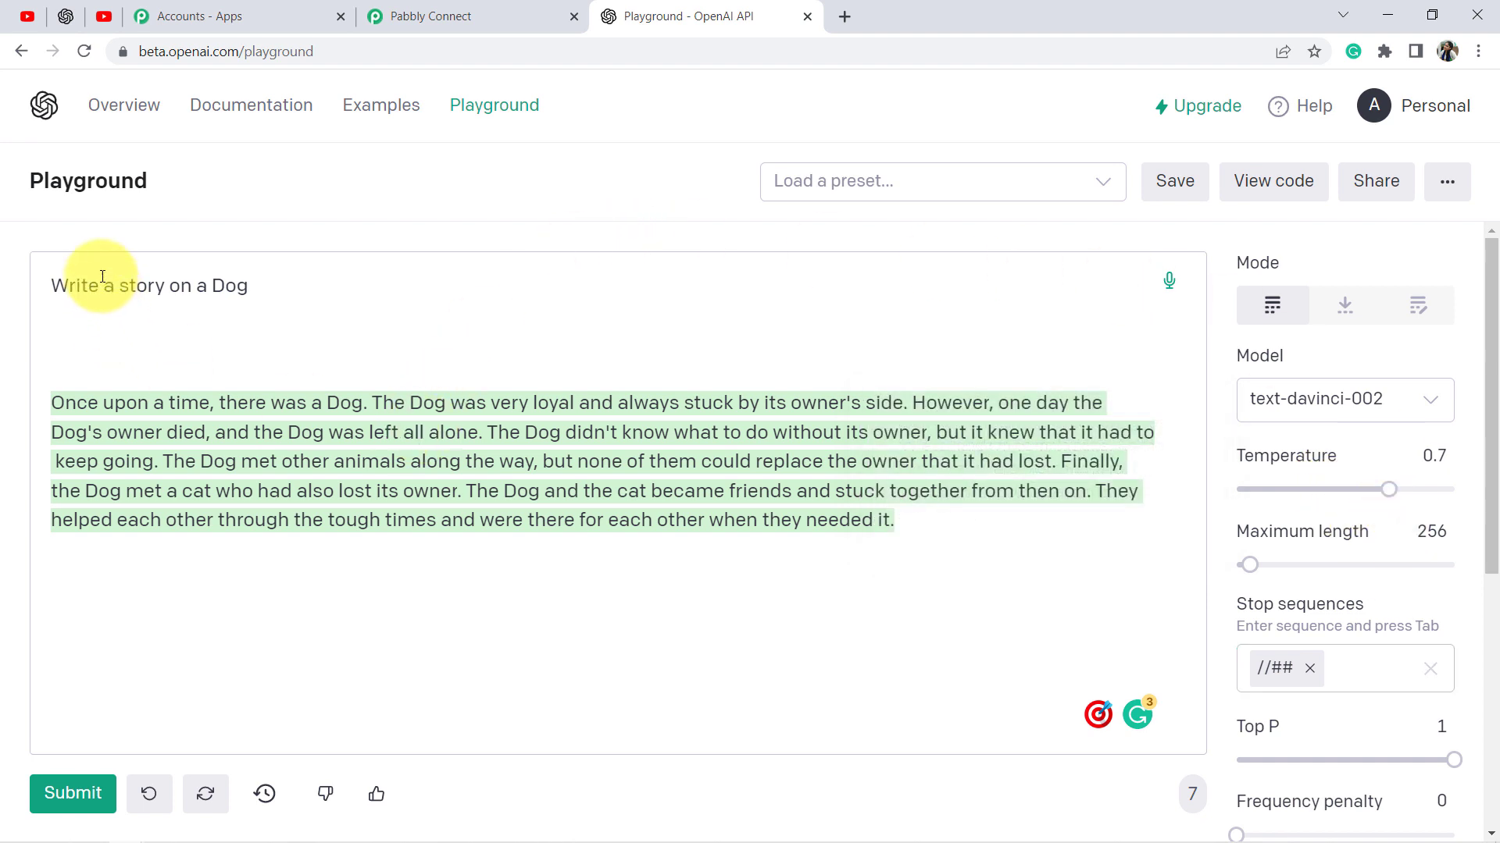
pyautogui.doubleClick(208, 59)
pyautogui.moveTo(208, 59); pyautogui.dragTo(237, 56)
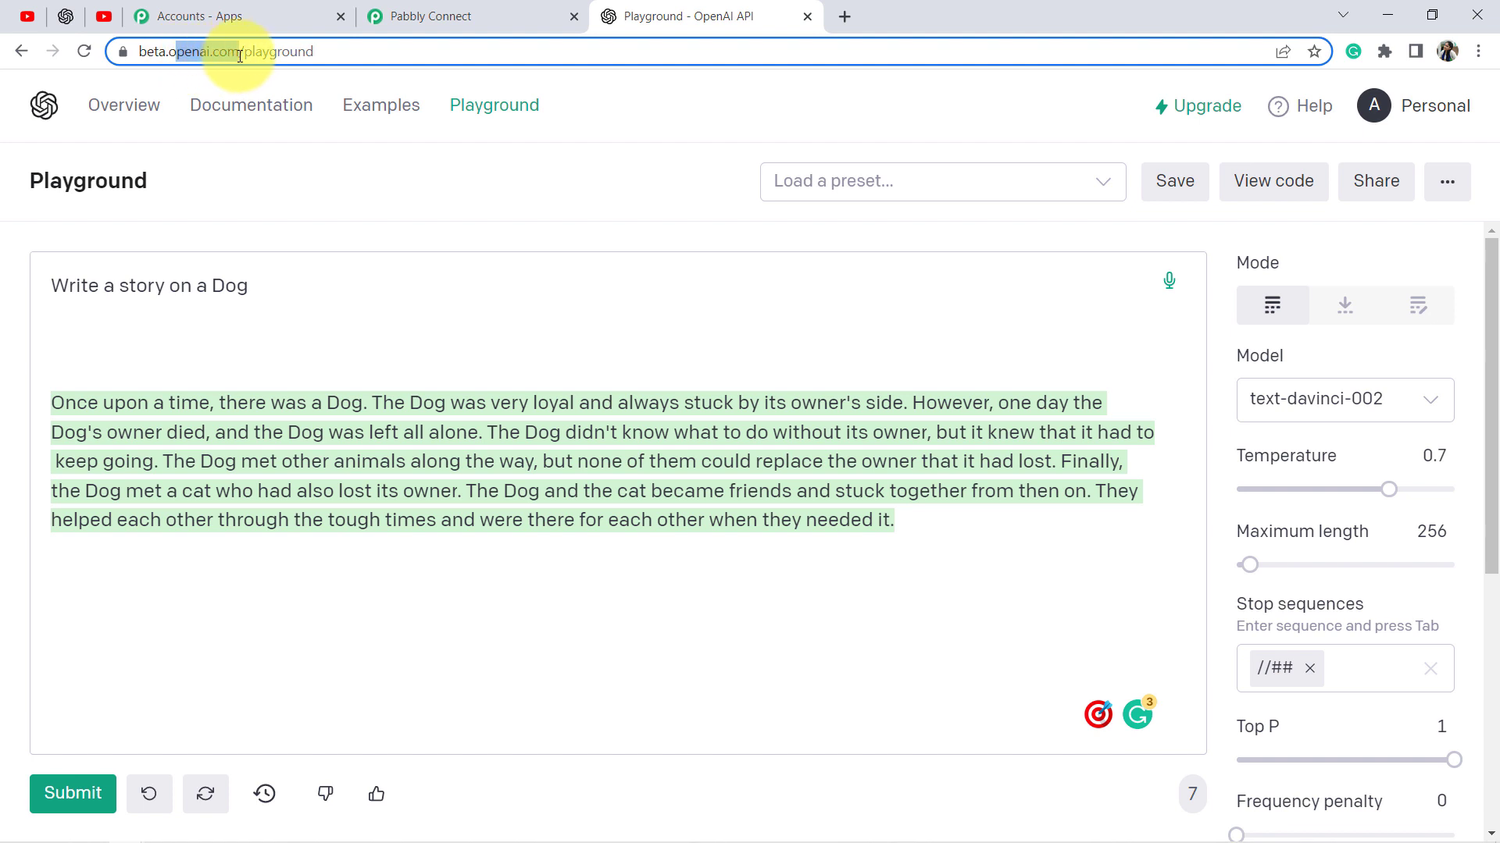
pyautogui.click(217, 392)
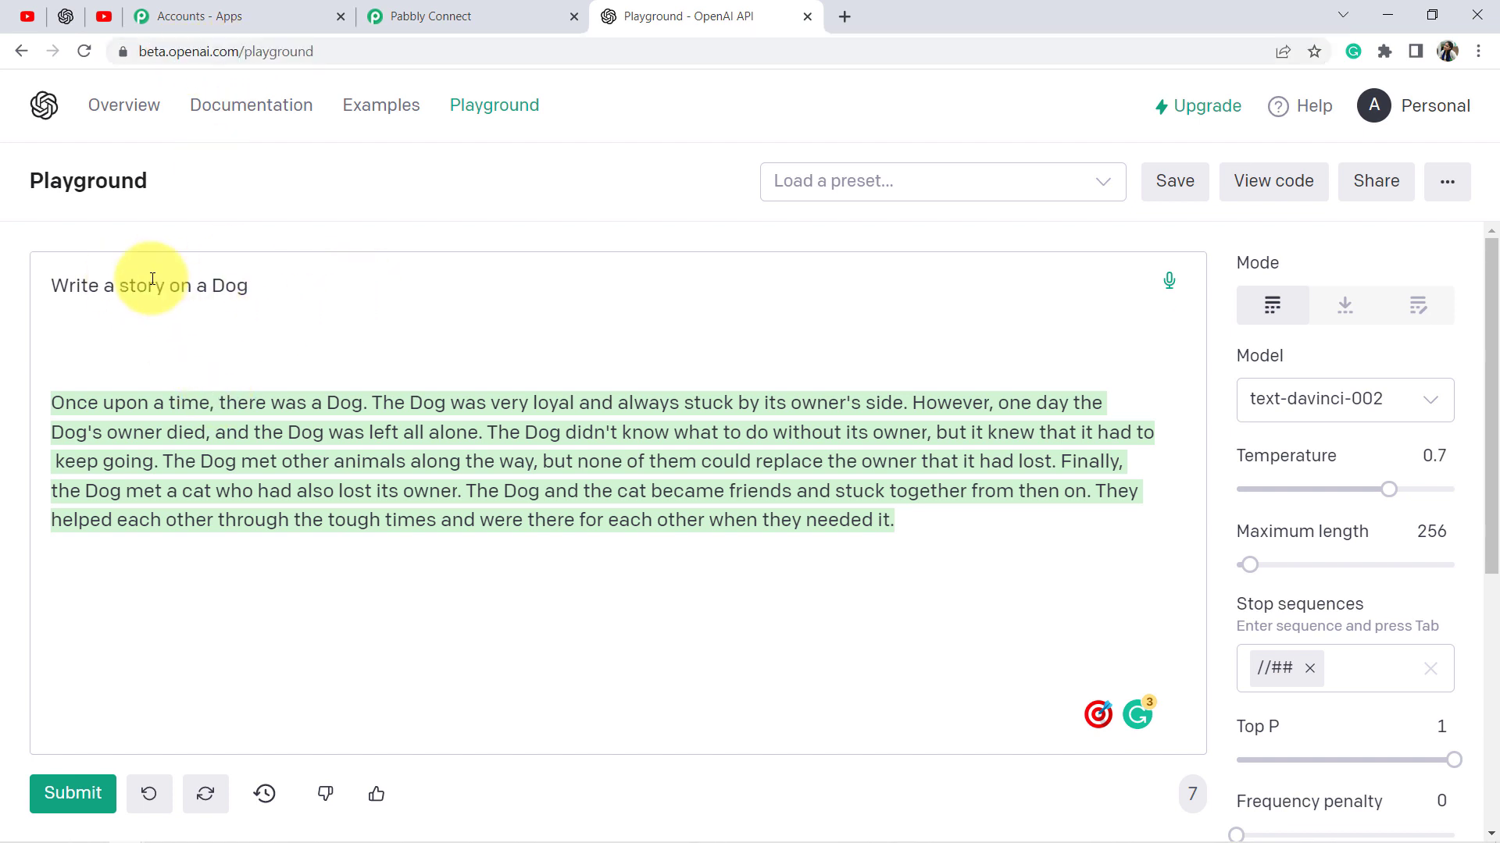
pyautogui.doubleClick(89, 285)
pyautogui.tripleClick(128, 285)
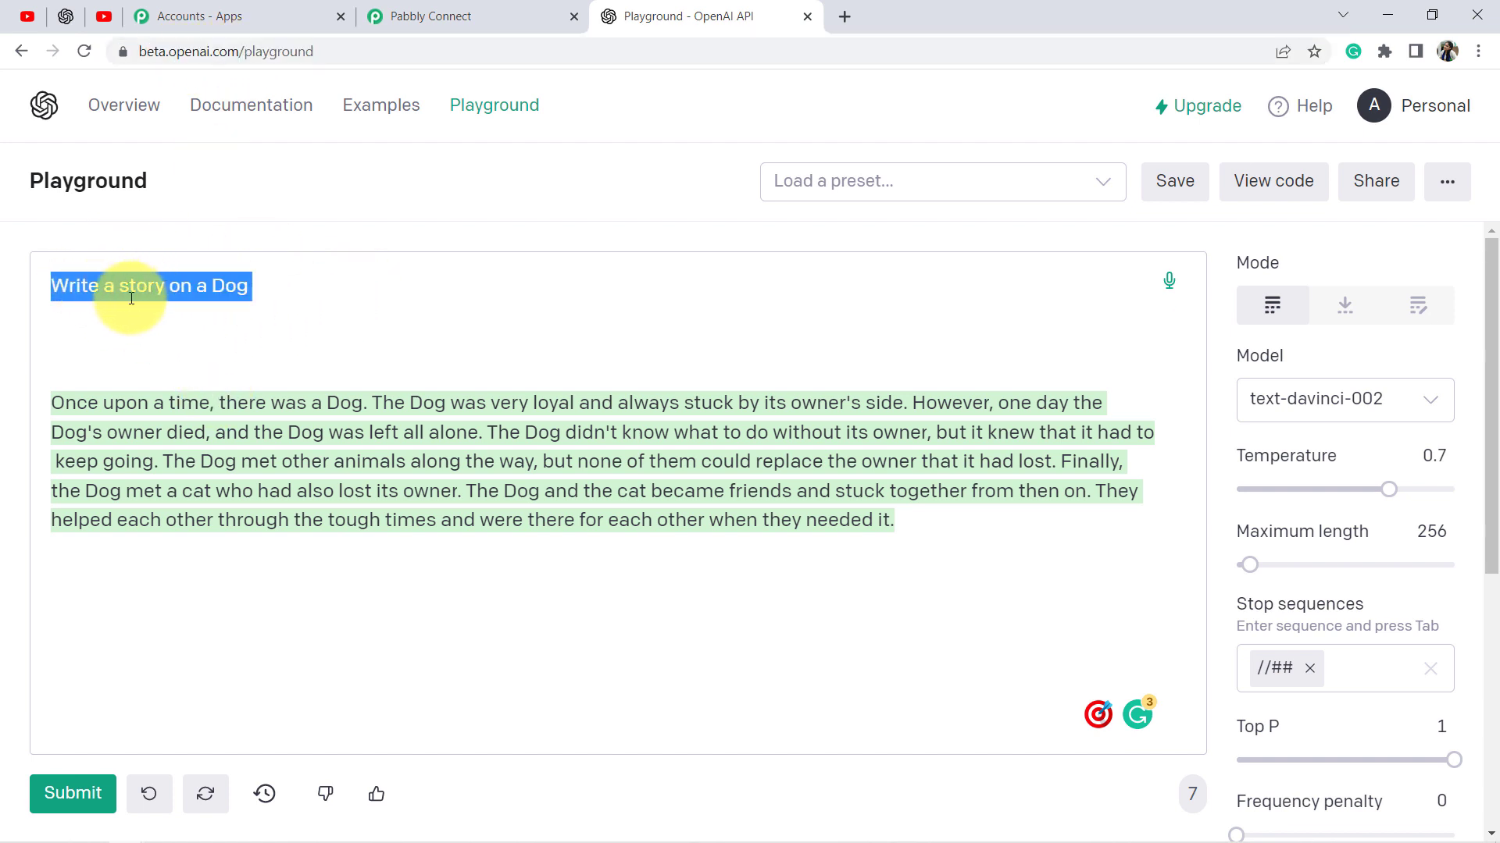
pyautogui.click(153, 286)
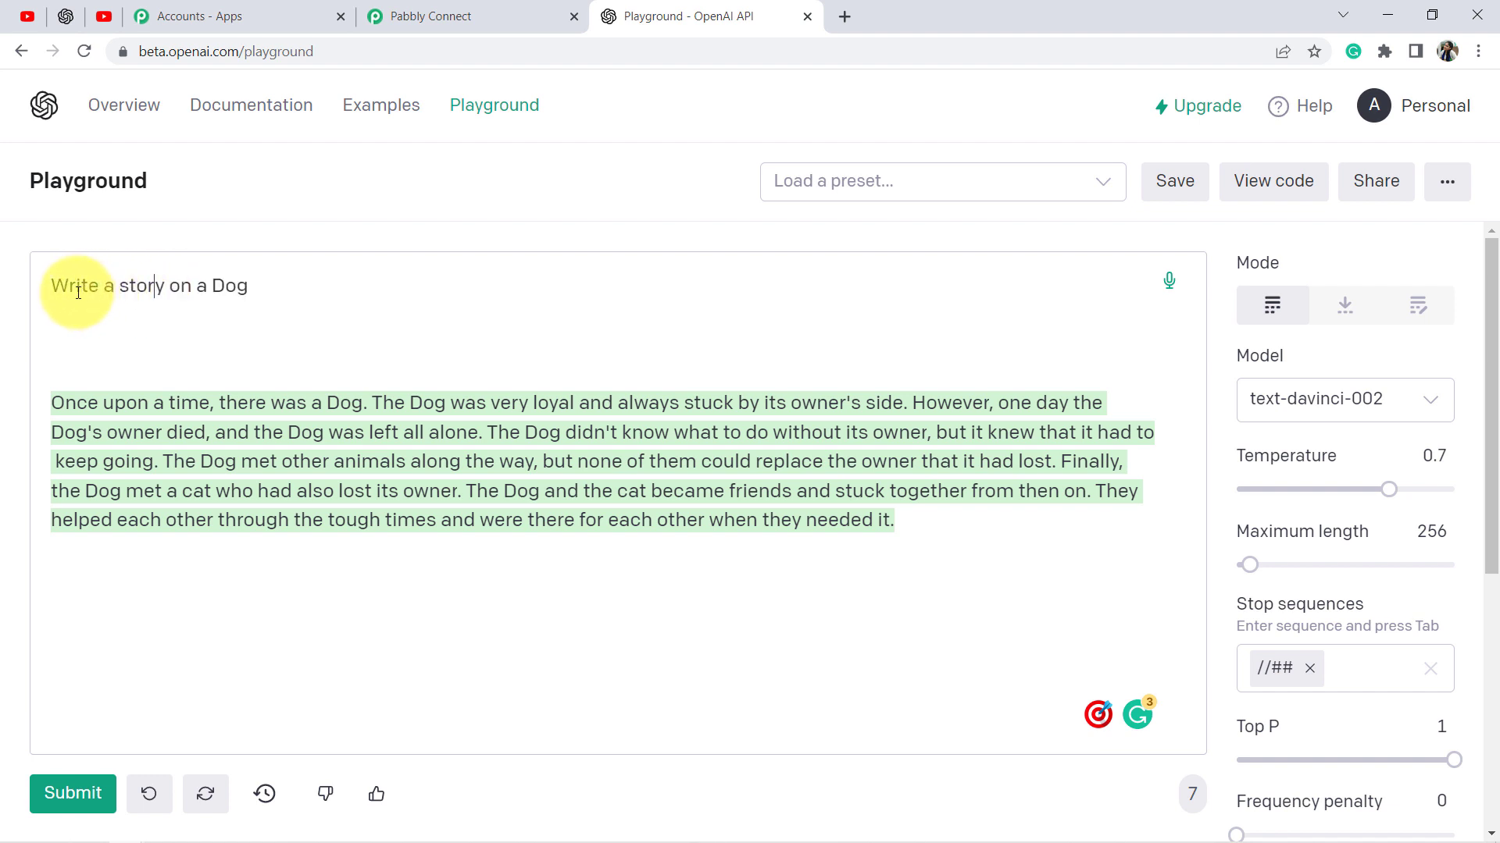
pyautogui.moveTo(75, 291); pyautogui.dragTo(23, 294)
pyautogui.click(236, 291)
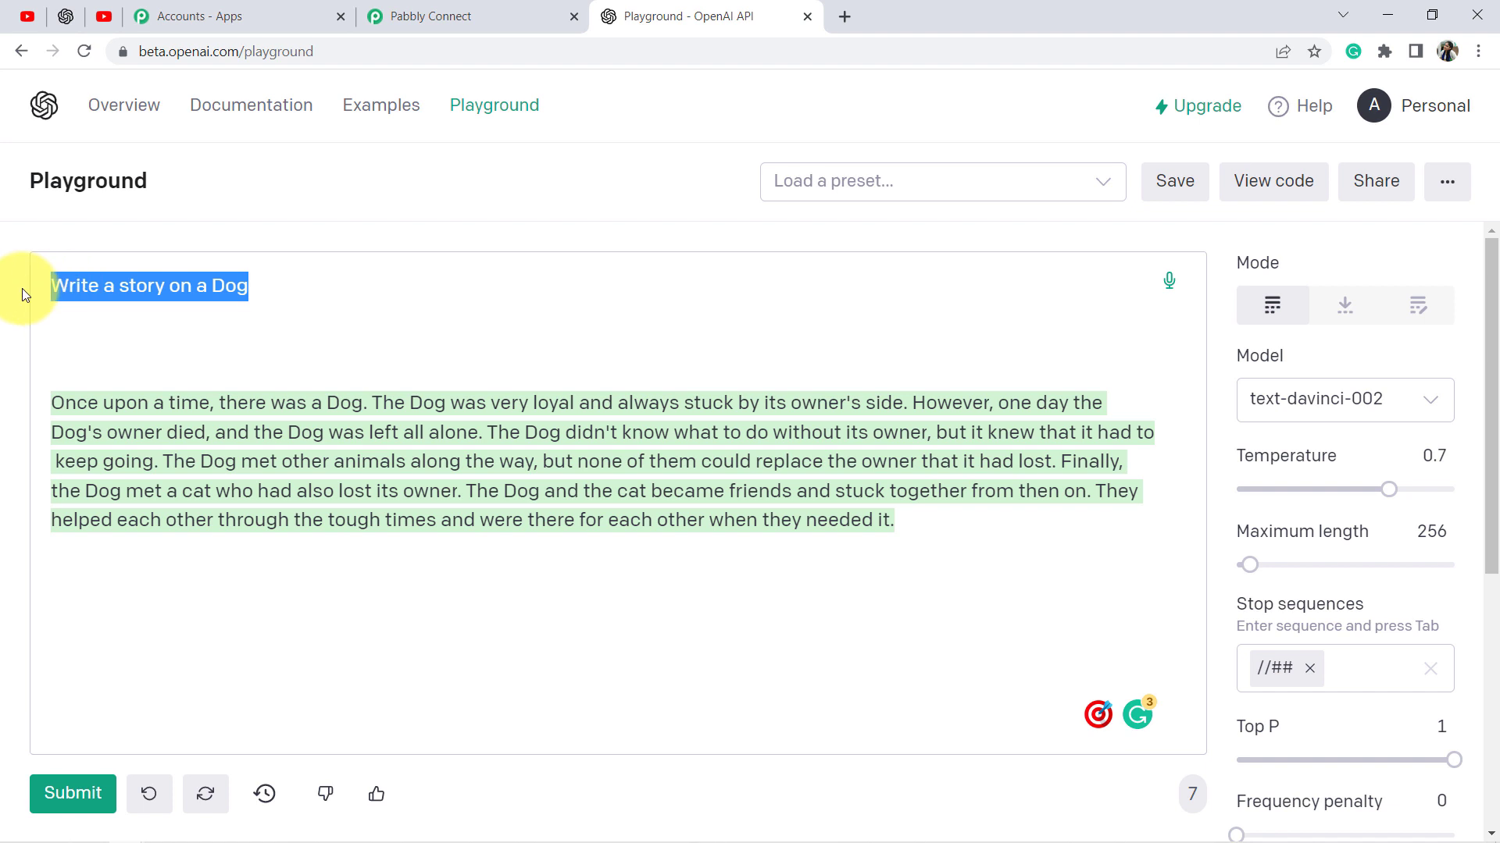
pyautogui.click(67, 292)
pyautogui.moveTo(250, 285); pyautogui.dragTo(49, 286)
pyautogui.click(115, 290)
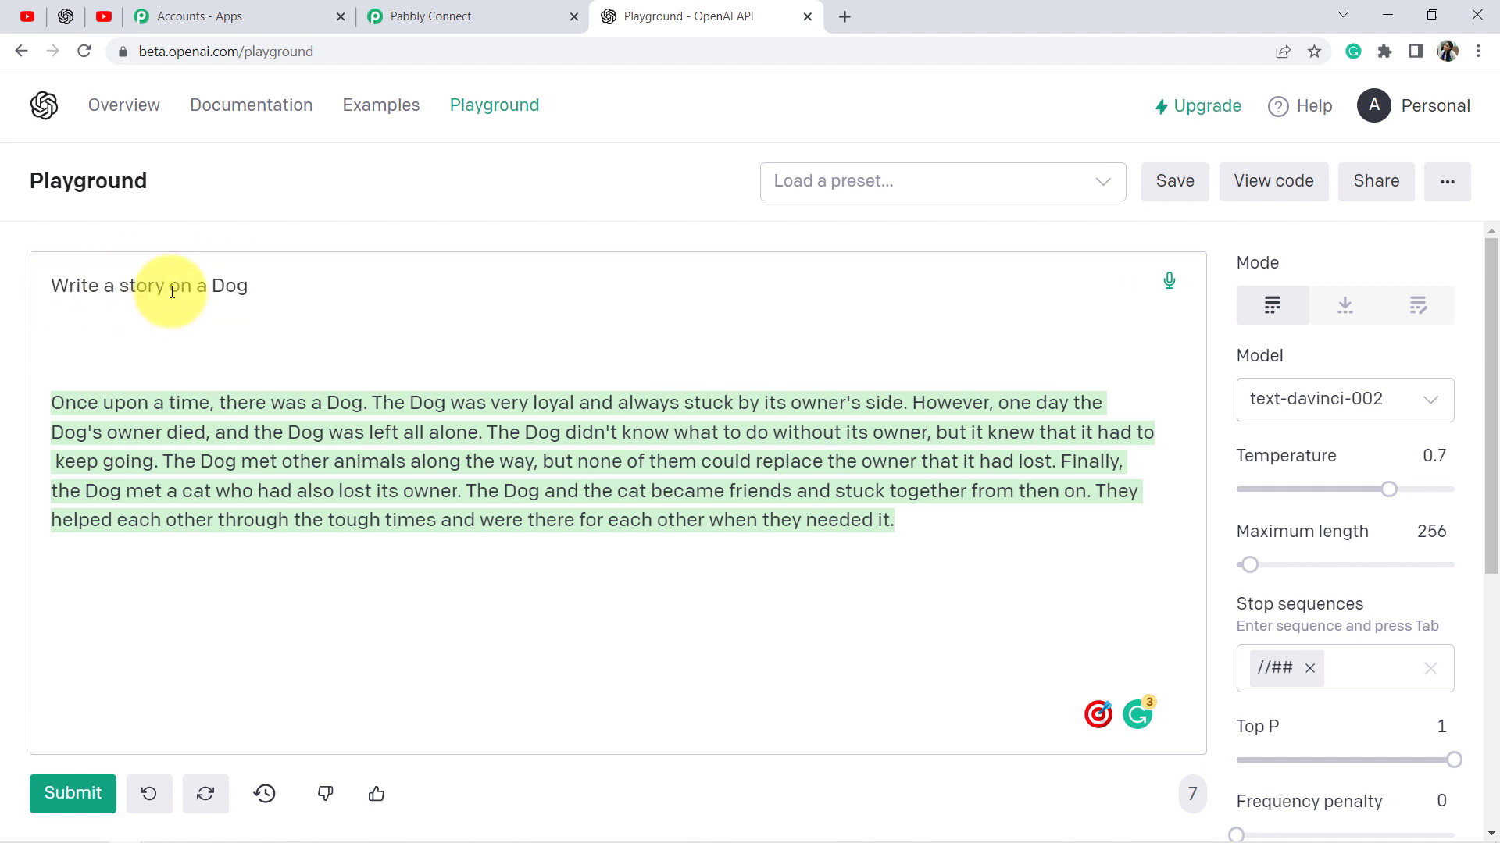
# Replace the dog story prompt with "Write a blog on makeup tutorials" and set the maximum length to 838
pyautogui.moveTo(248, 285); pyautogui.dragTo(2, 304)
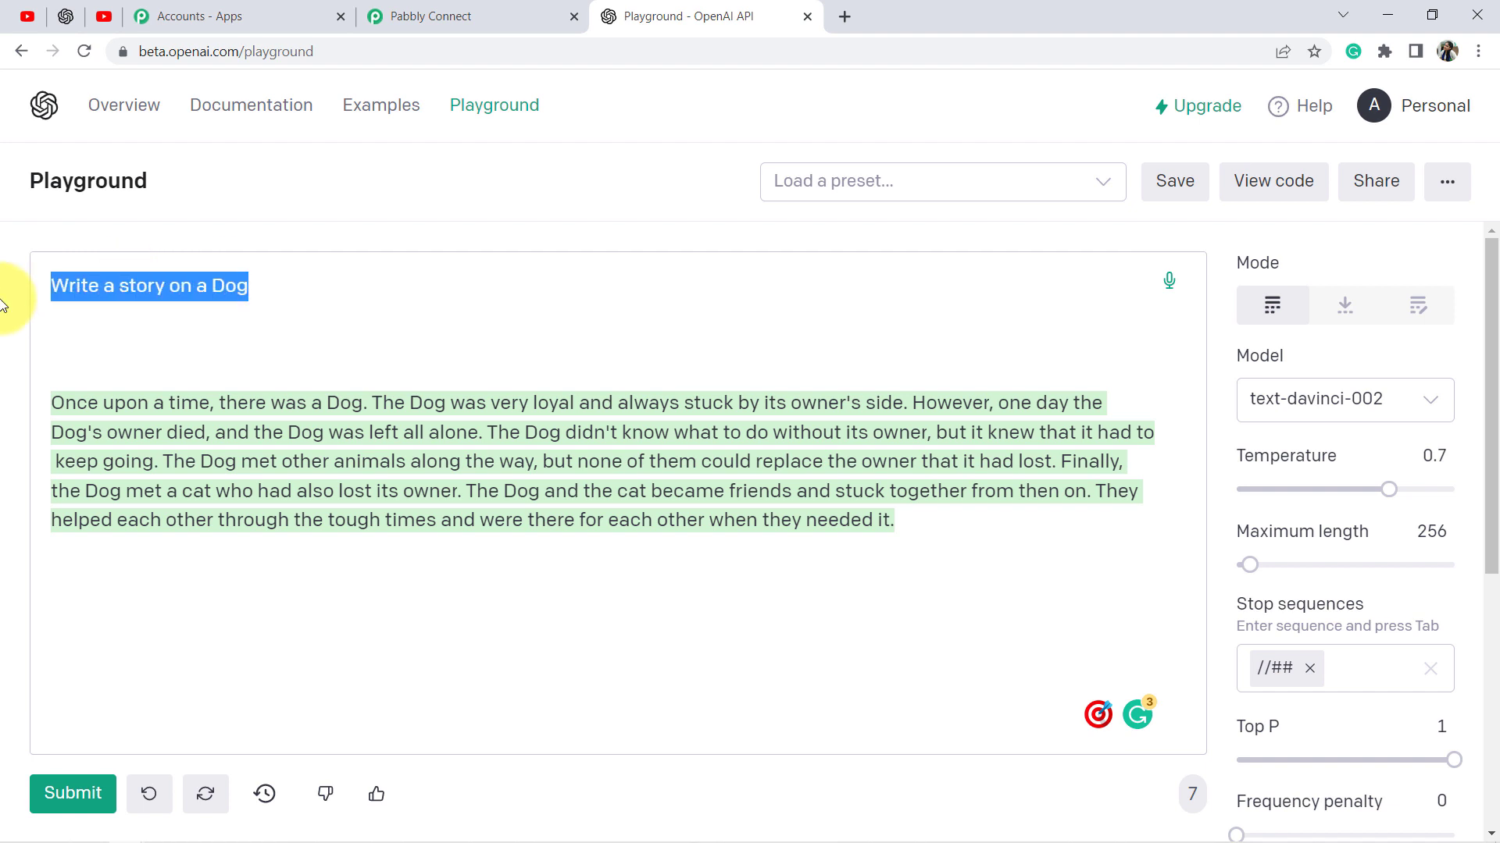
pyautogui.write('prompt')
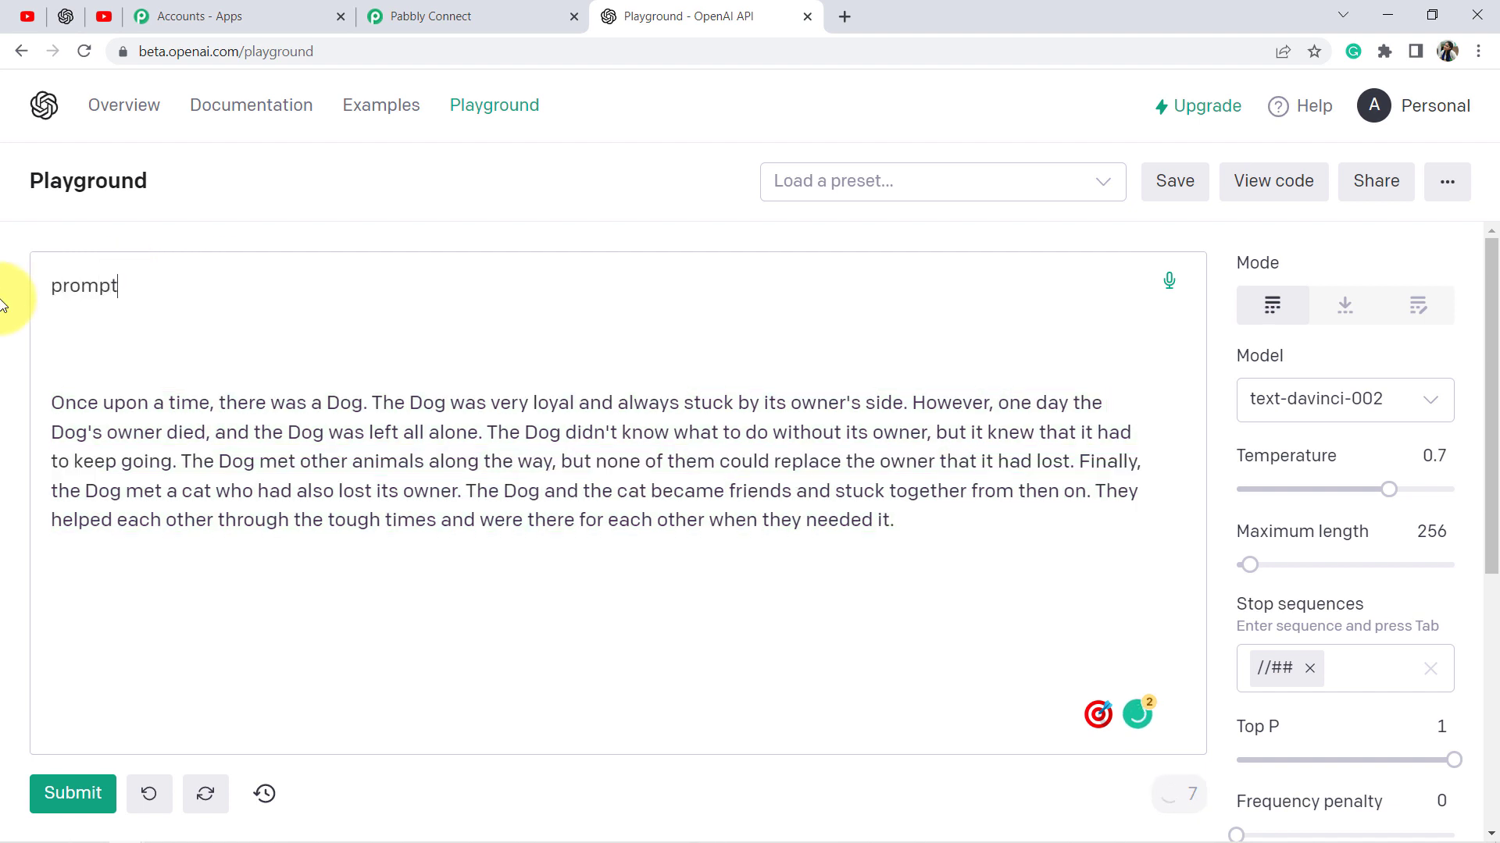
pyautogui.press('BackSpace')
pyautogui.press('BackSpace')
pyautogui.press('BackSpace')
pyautogui.press('BackSpace')
pyautogui.press('BackSpace')
pyautogui.press('BackSpace')
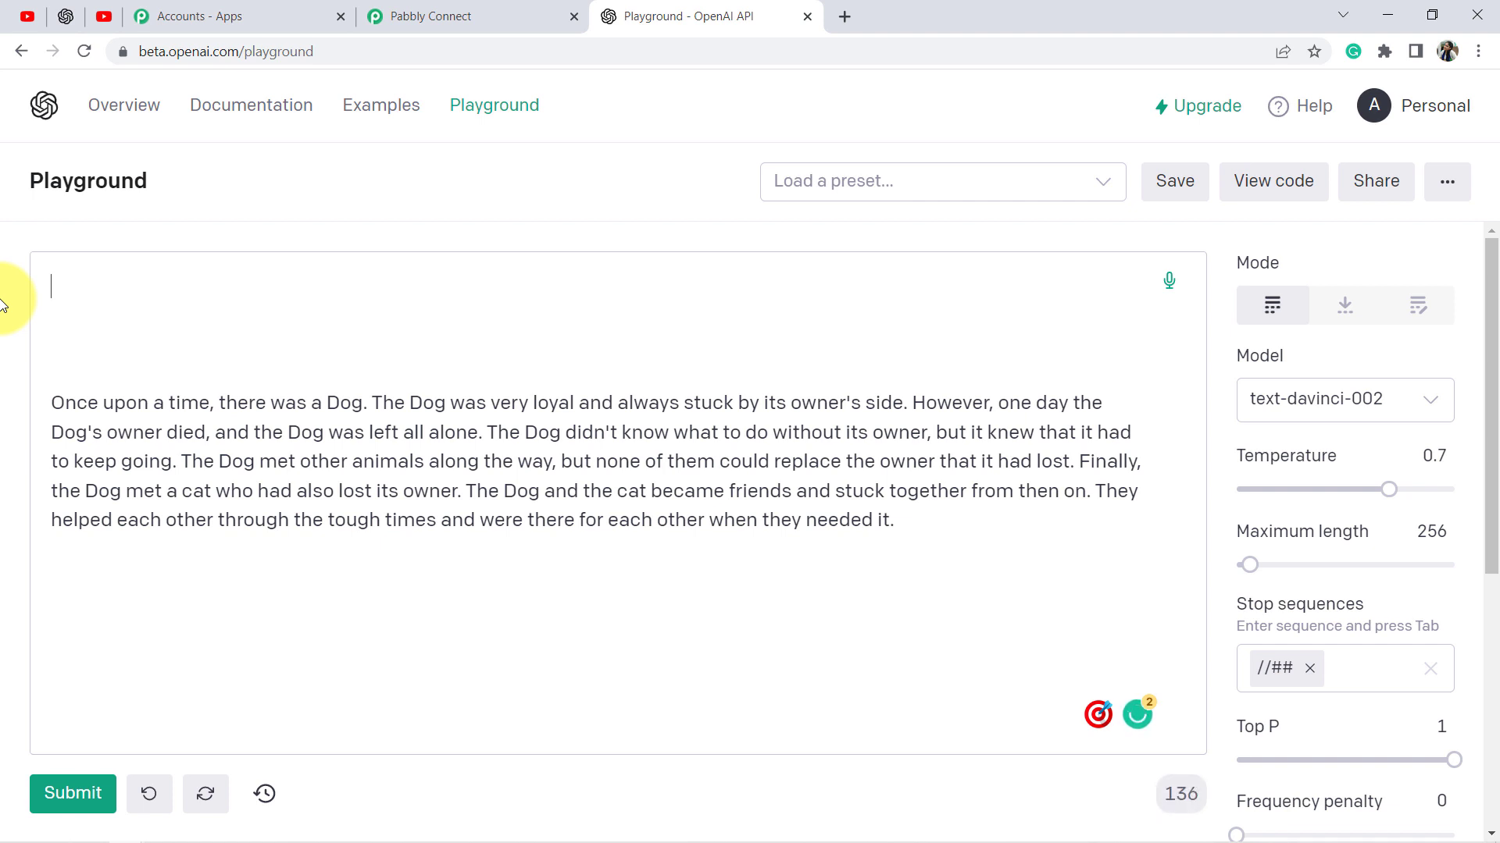
pyautogui.write('Write a ')
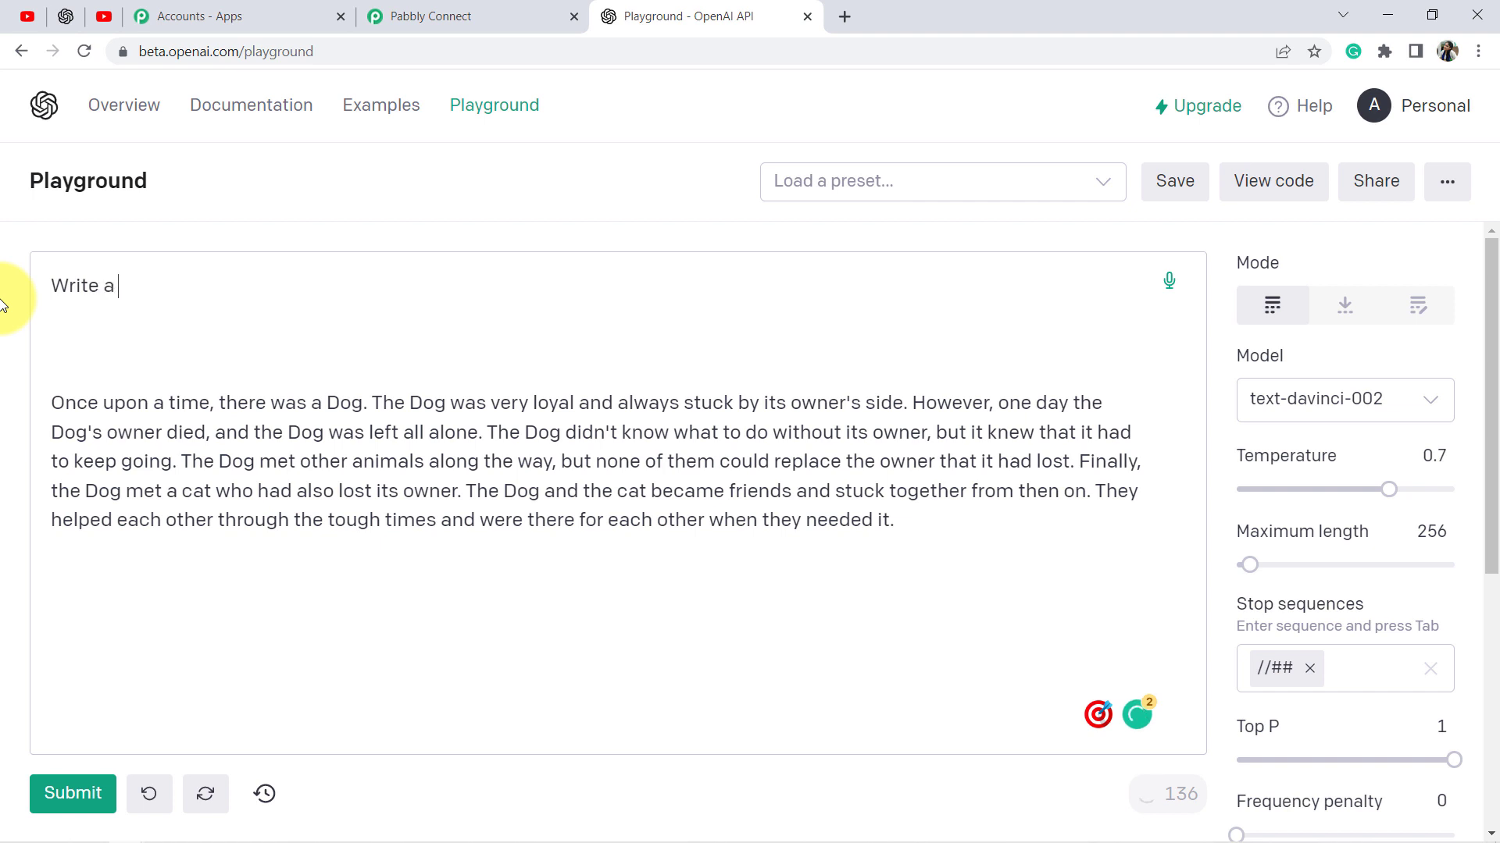
pyautogui.write('blog on makeup')
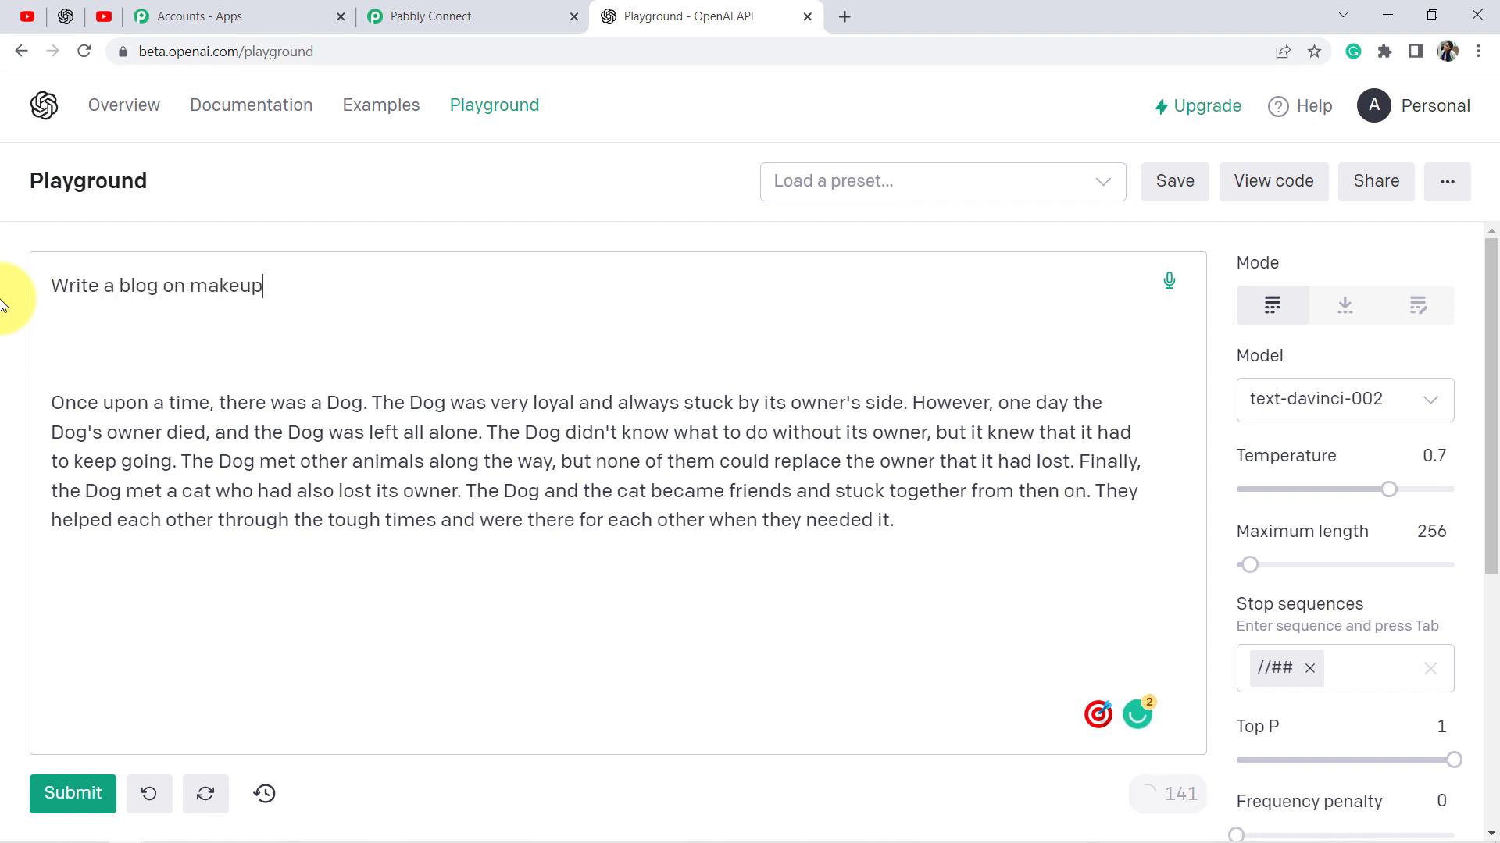
pyautogui.write(' tutorials')
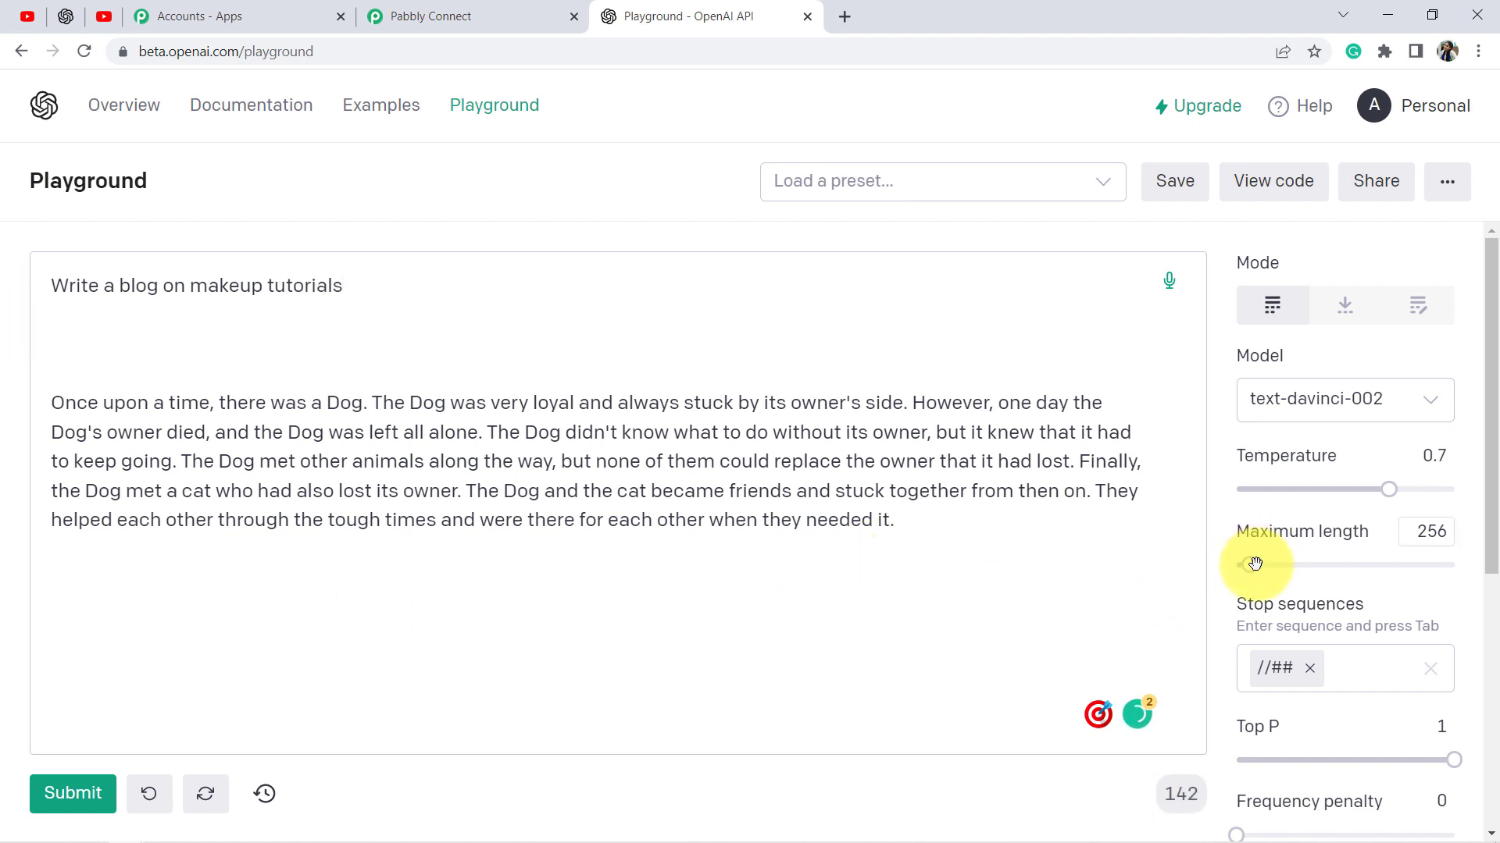
pyautogui.moveTo(1250, 564); pyautogui.dragTo(1278, 565)
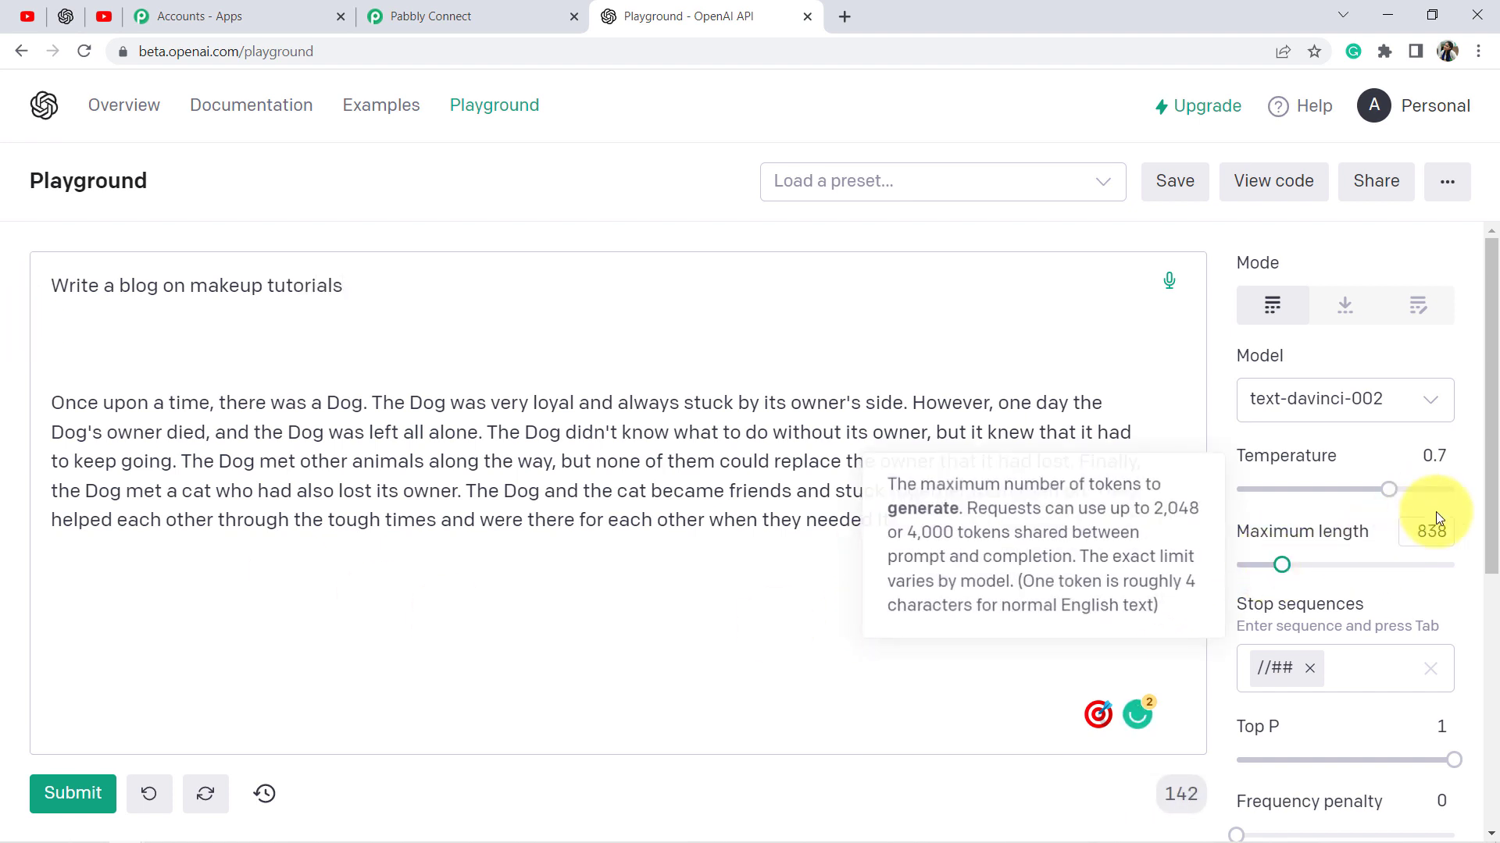
# Delete the leftover dog story text and generate a completion for the "Write a blog on makeup tutorials" prompt
pyautogui.click(48, 795)
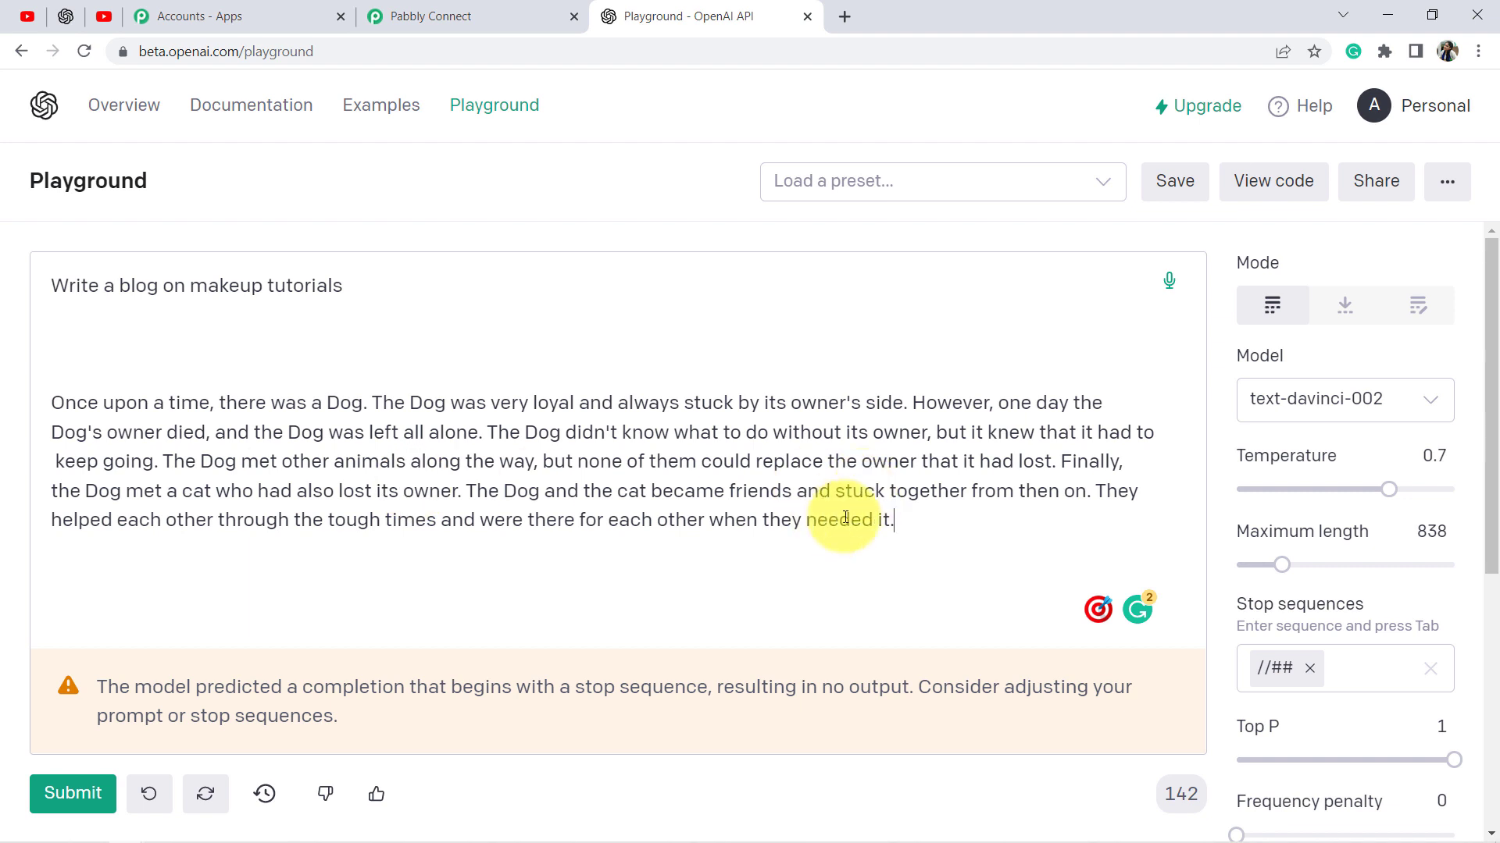
pyautogui.click(147, 794)
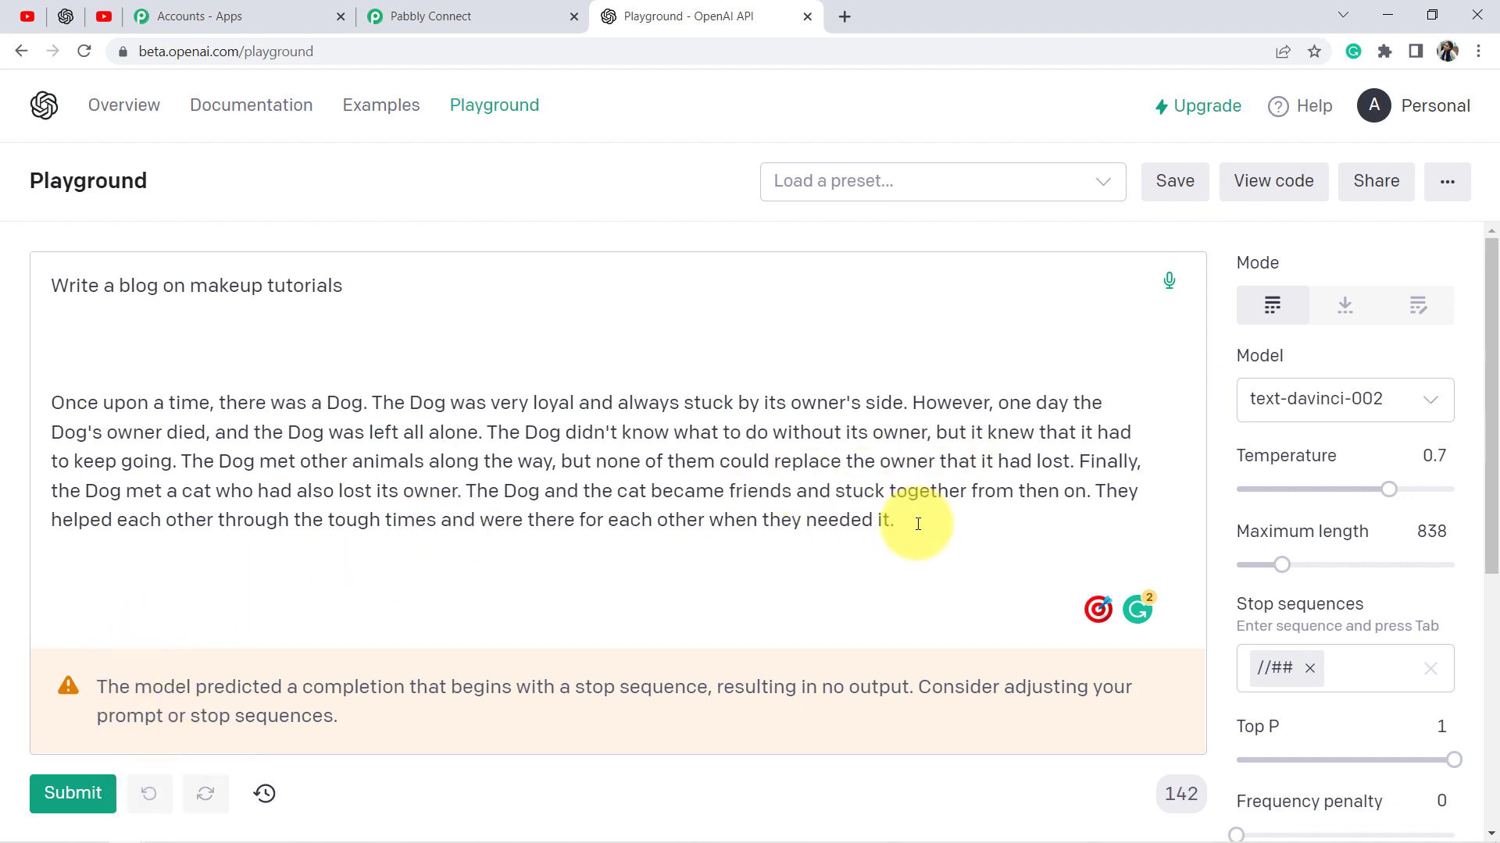
pyautogui.moveTo(914, 523); pyautogui.dragTo(17, 409)
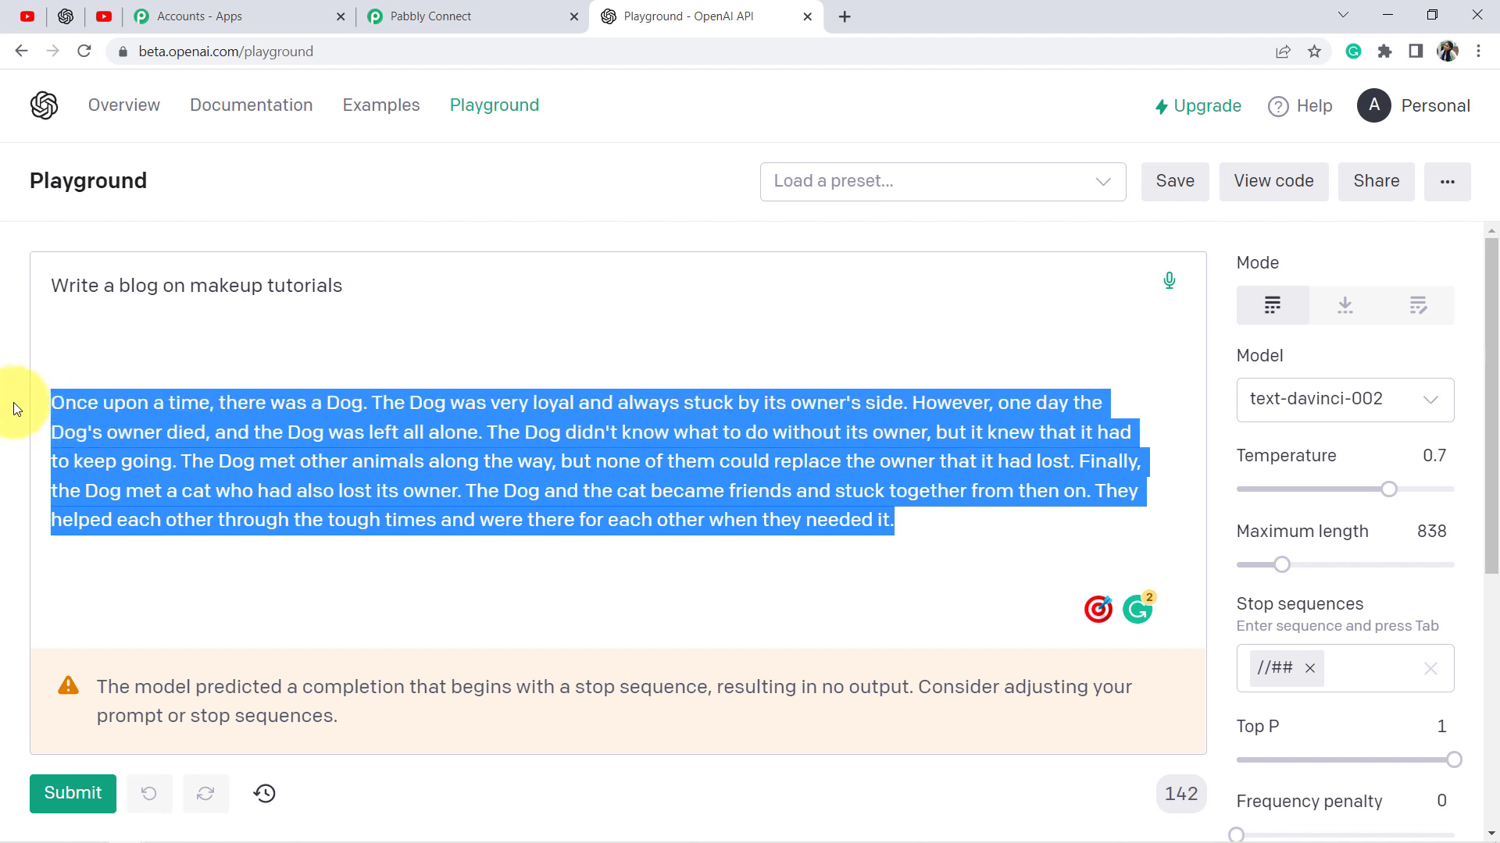
pyautogui.press('BackSpace')
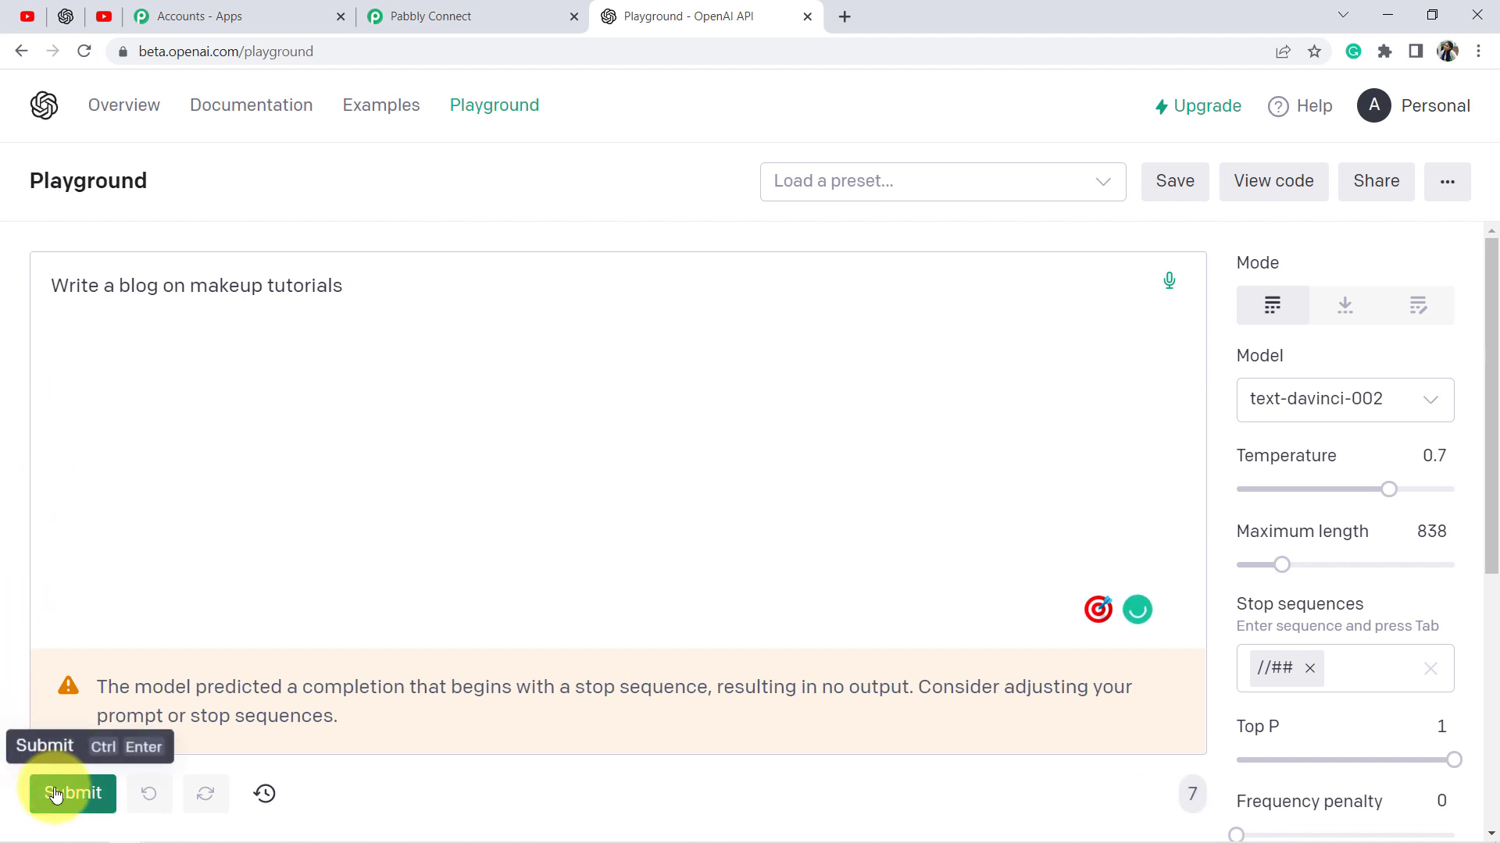
pyautogui.click(55, 794)
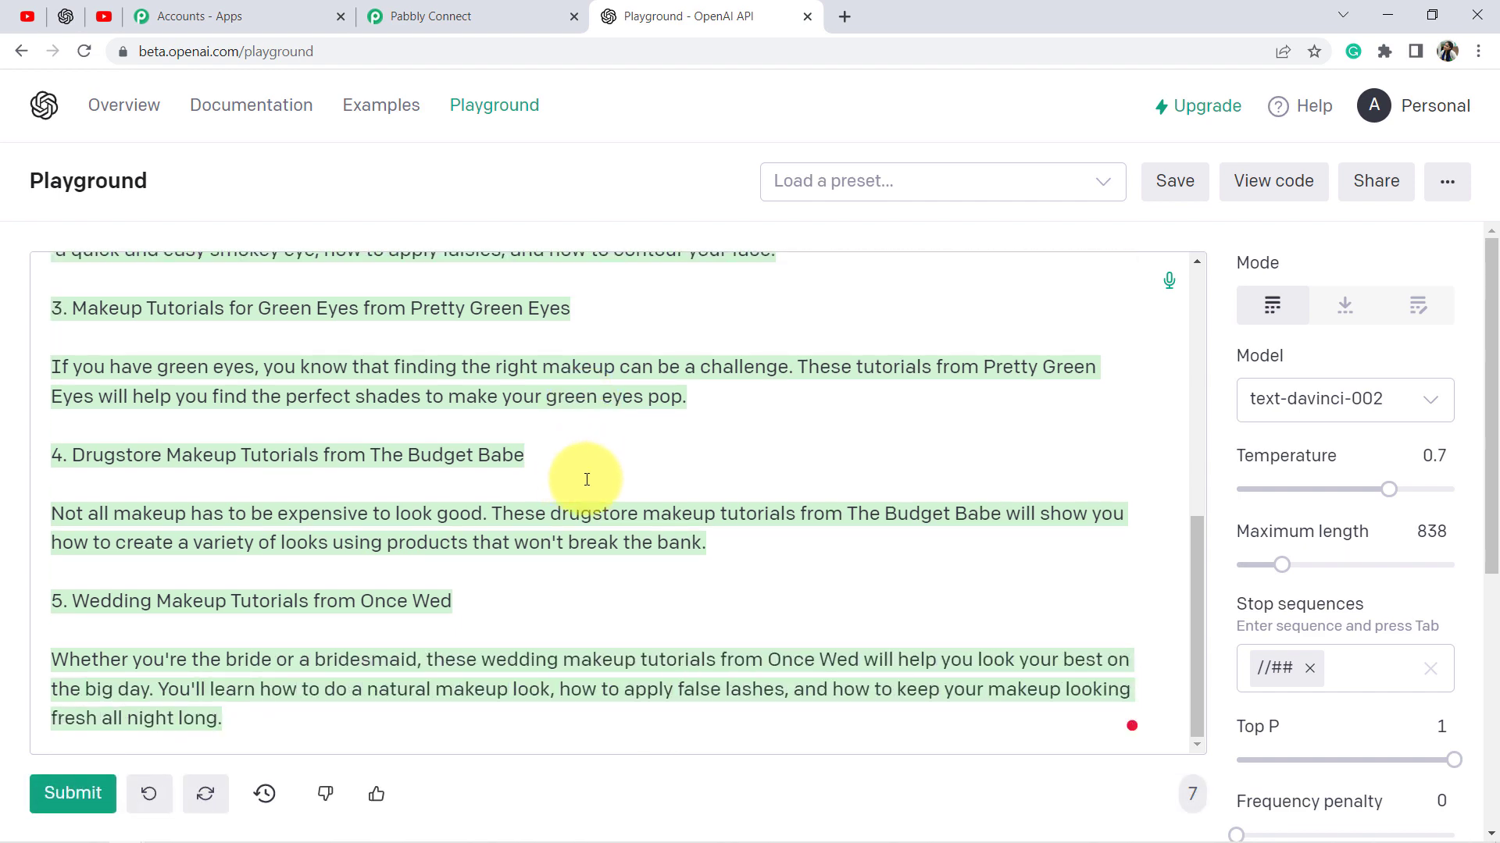
# Read through the generated makeup blog, then switch to Pabbly Connect to review the OpenAI action's prompt, token and sampling settings
pyautogui.scroll(8, 502, 460)
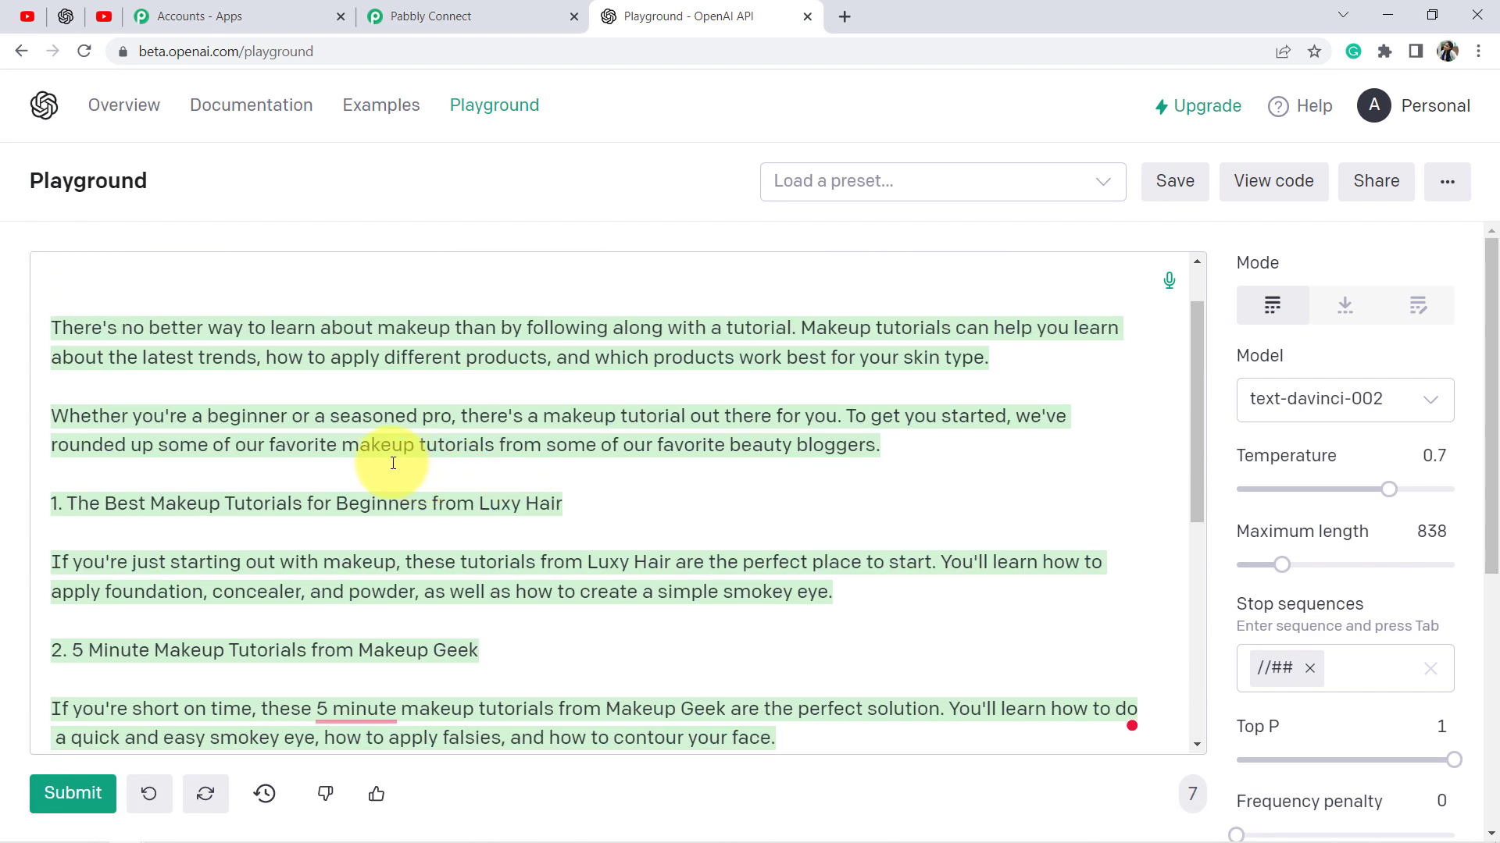
pyautogui.scroll(-10, 344, 451)
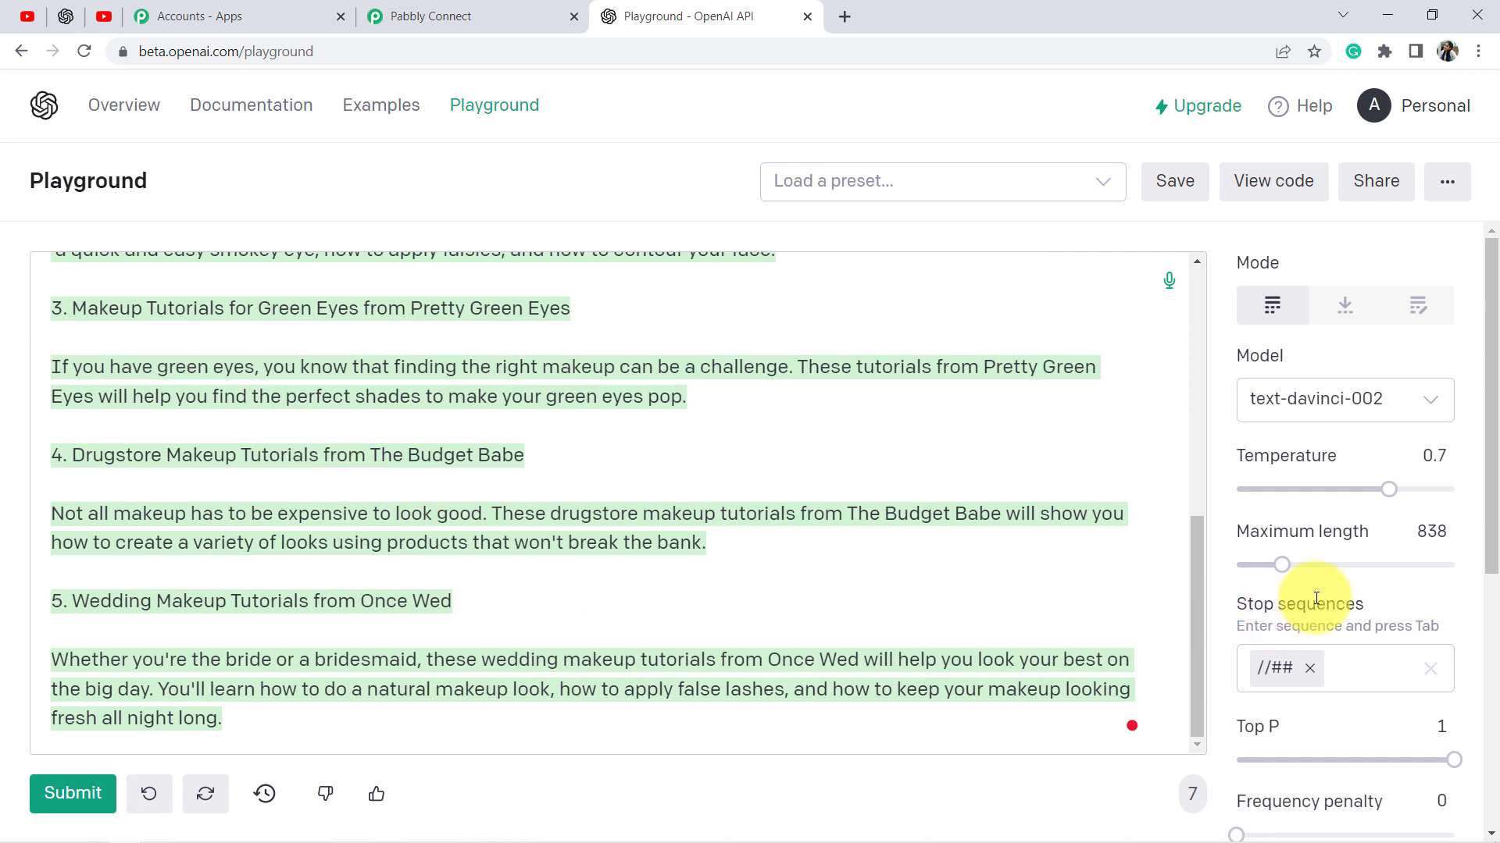
pyautogui.moveTo(1392, 548)
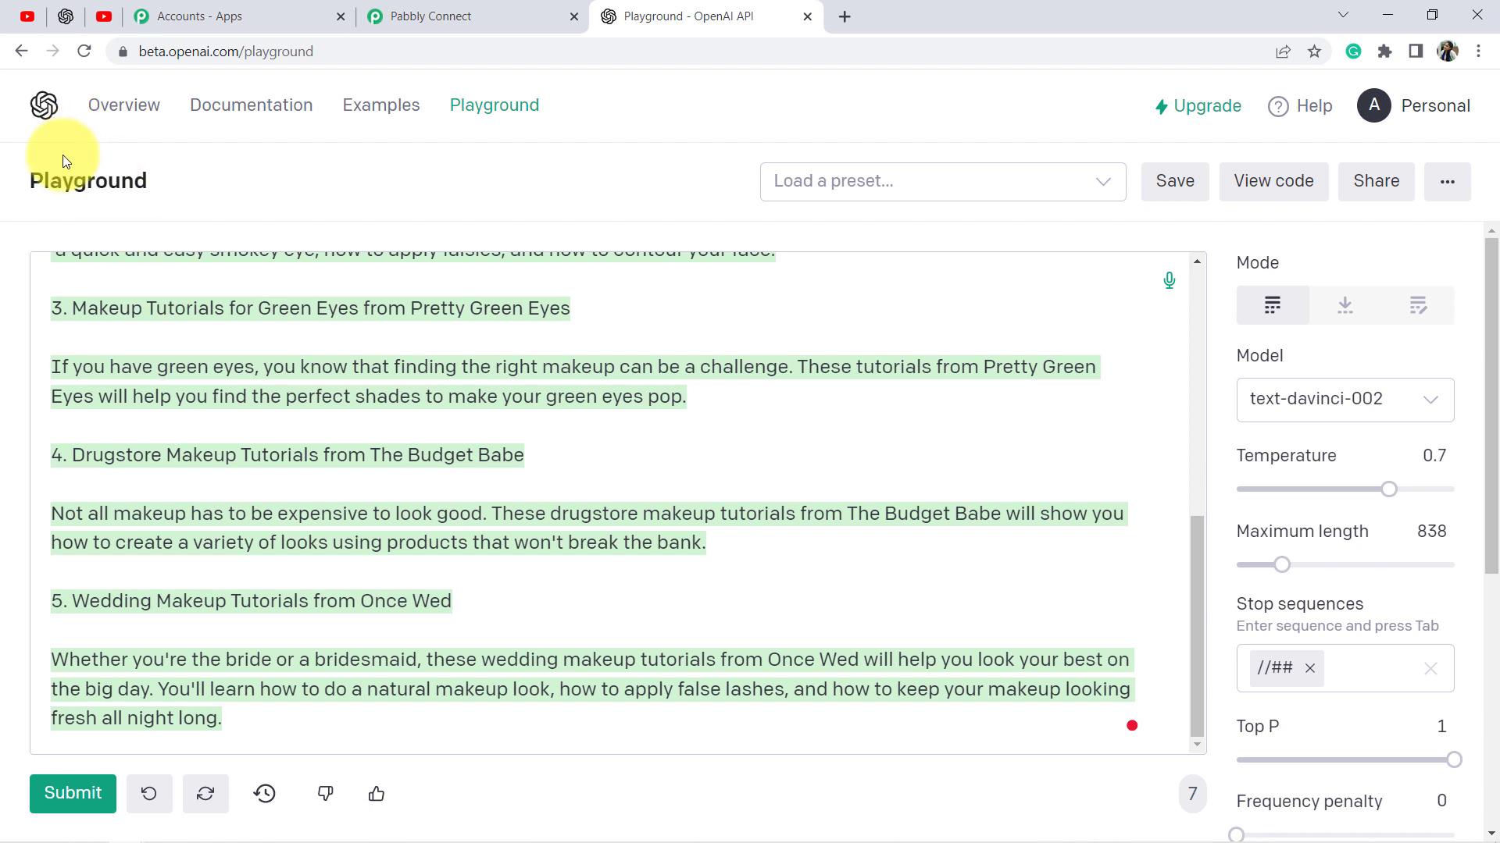
pyautogui.moveTo(31, 181); pyautogui.dragTo(179, 188)
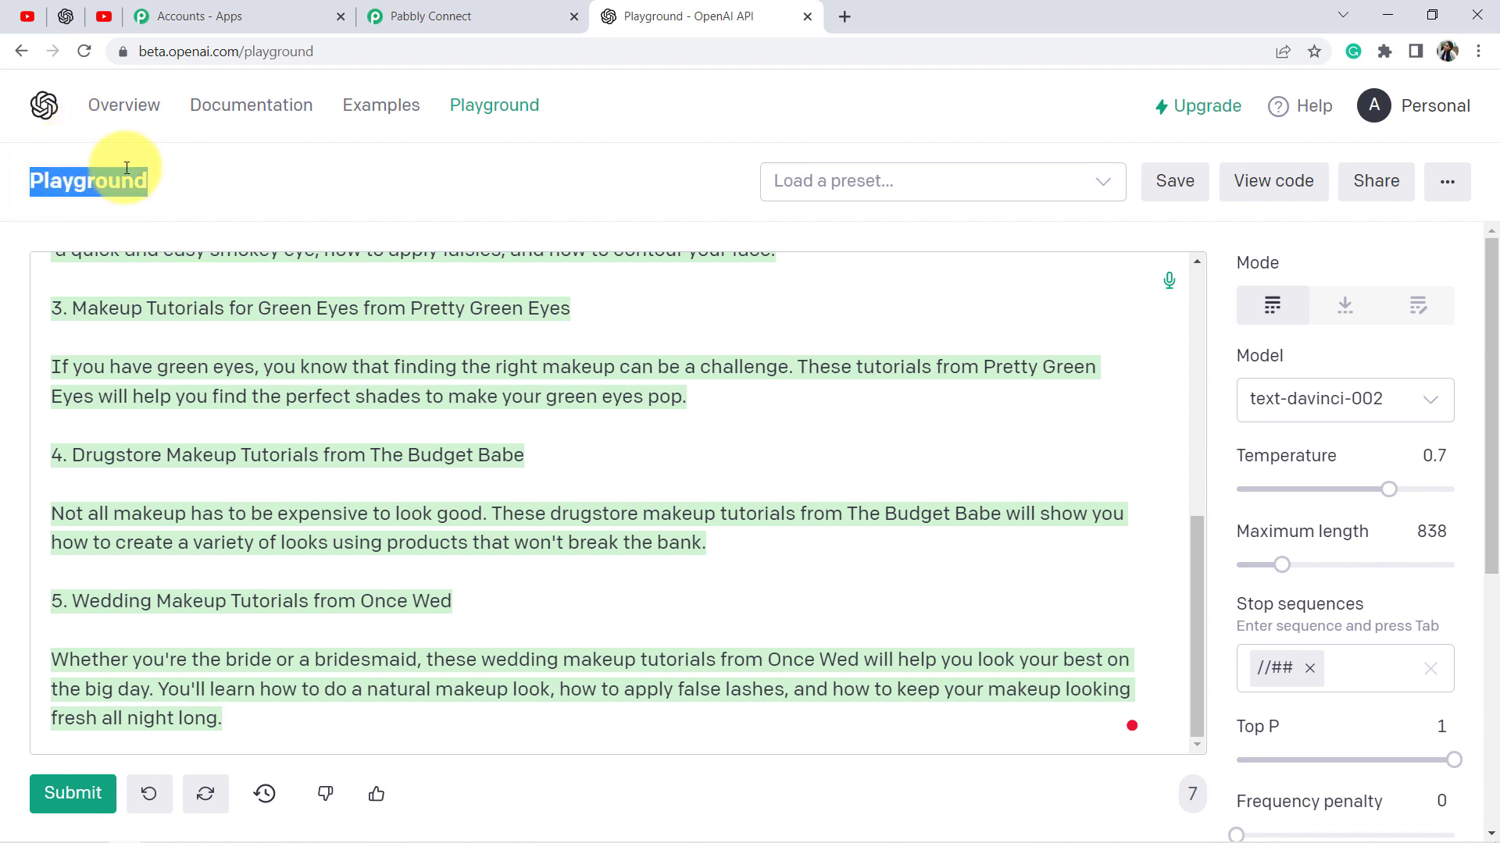
pyautogui.click(455, 9)
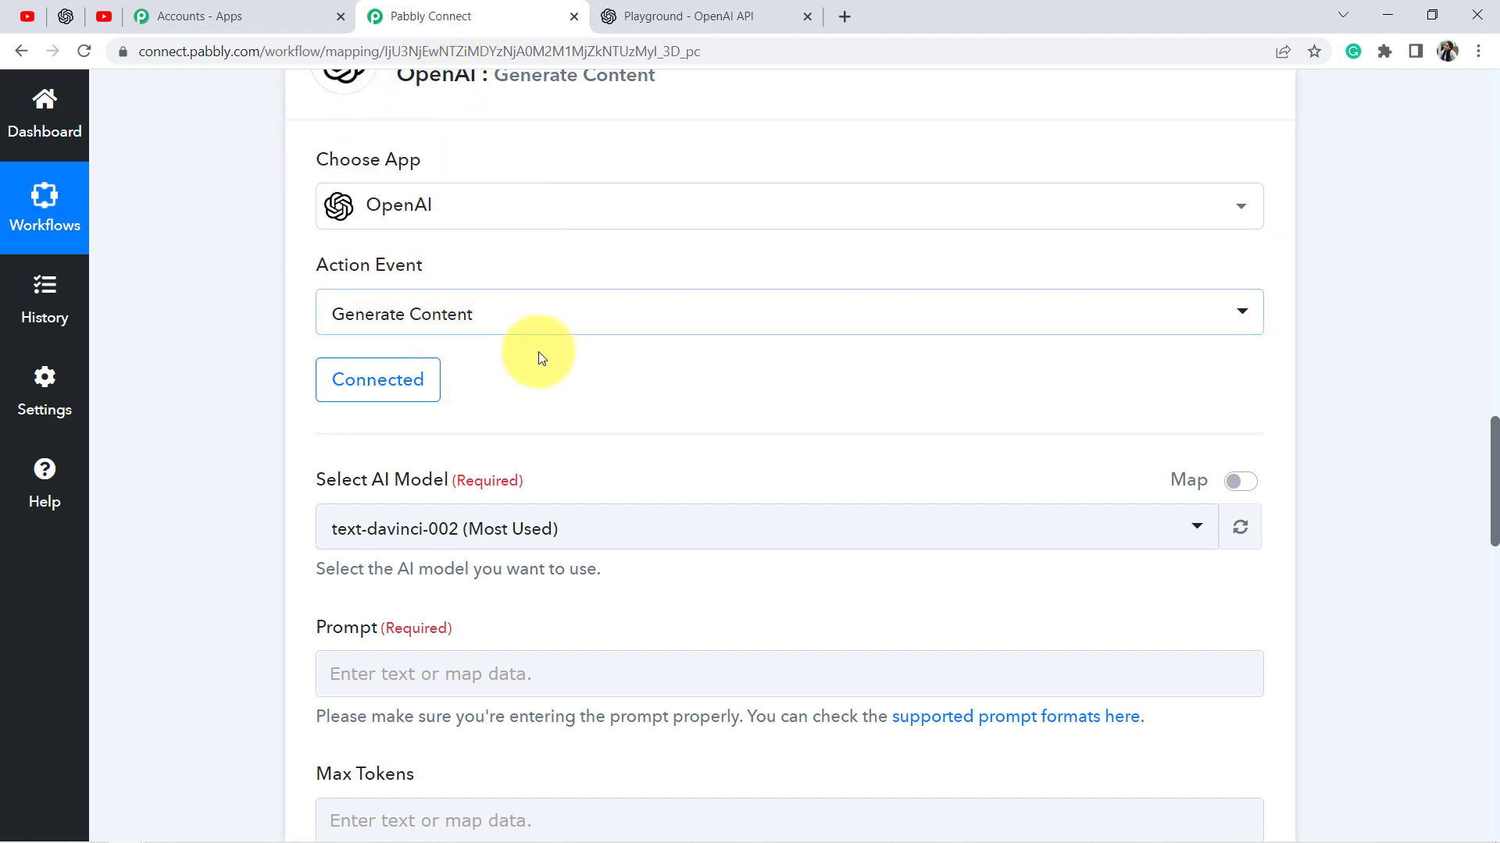
pyautogui.scroll(-2, 537, 351)
pyautogui.scroll(-2, 467, 461)
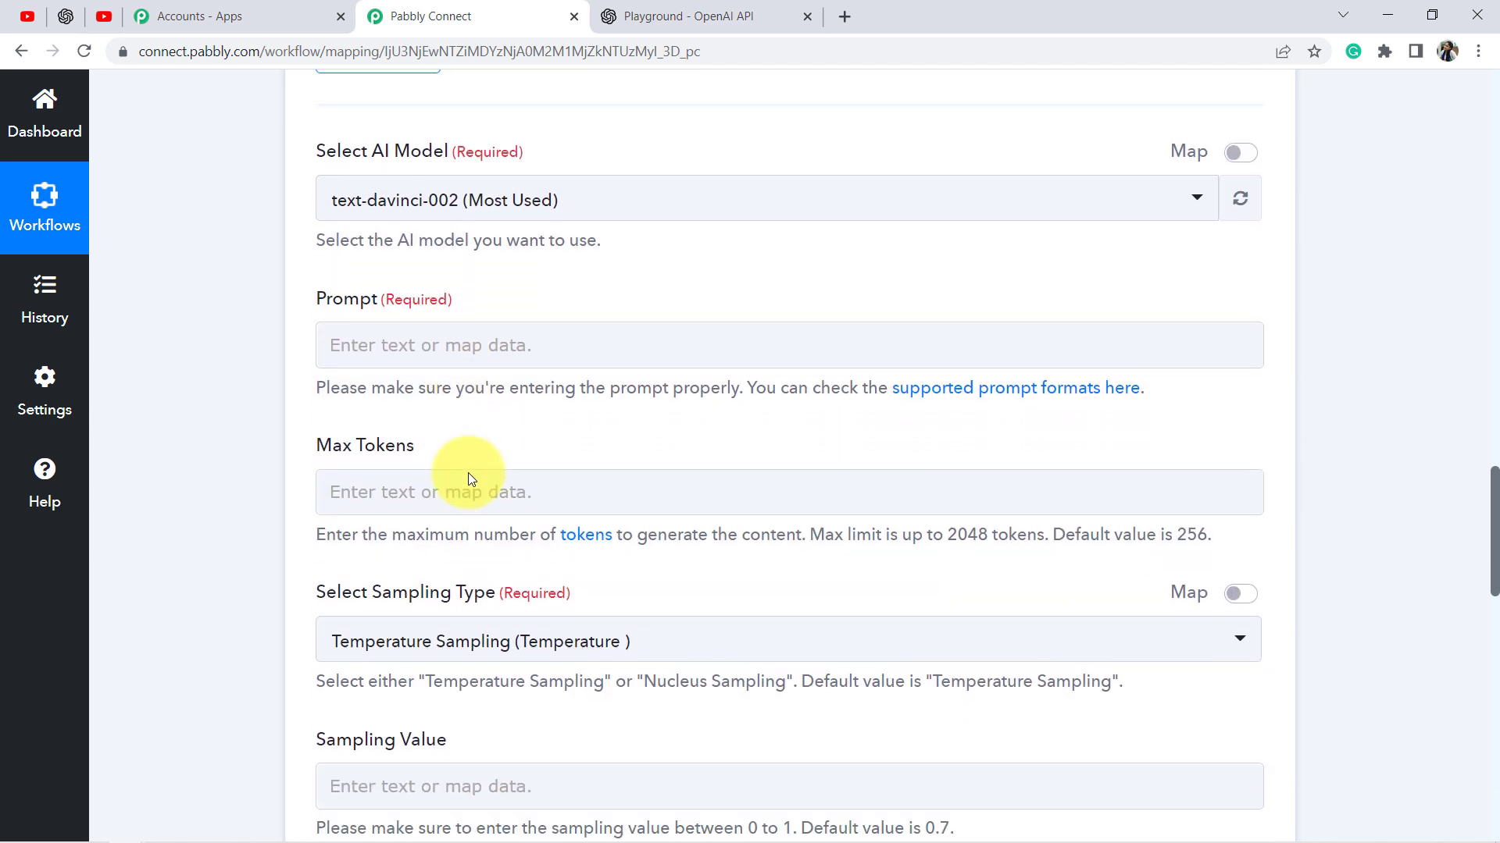
pyautogui.scroll(1, 467, 471)
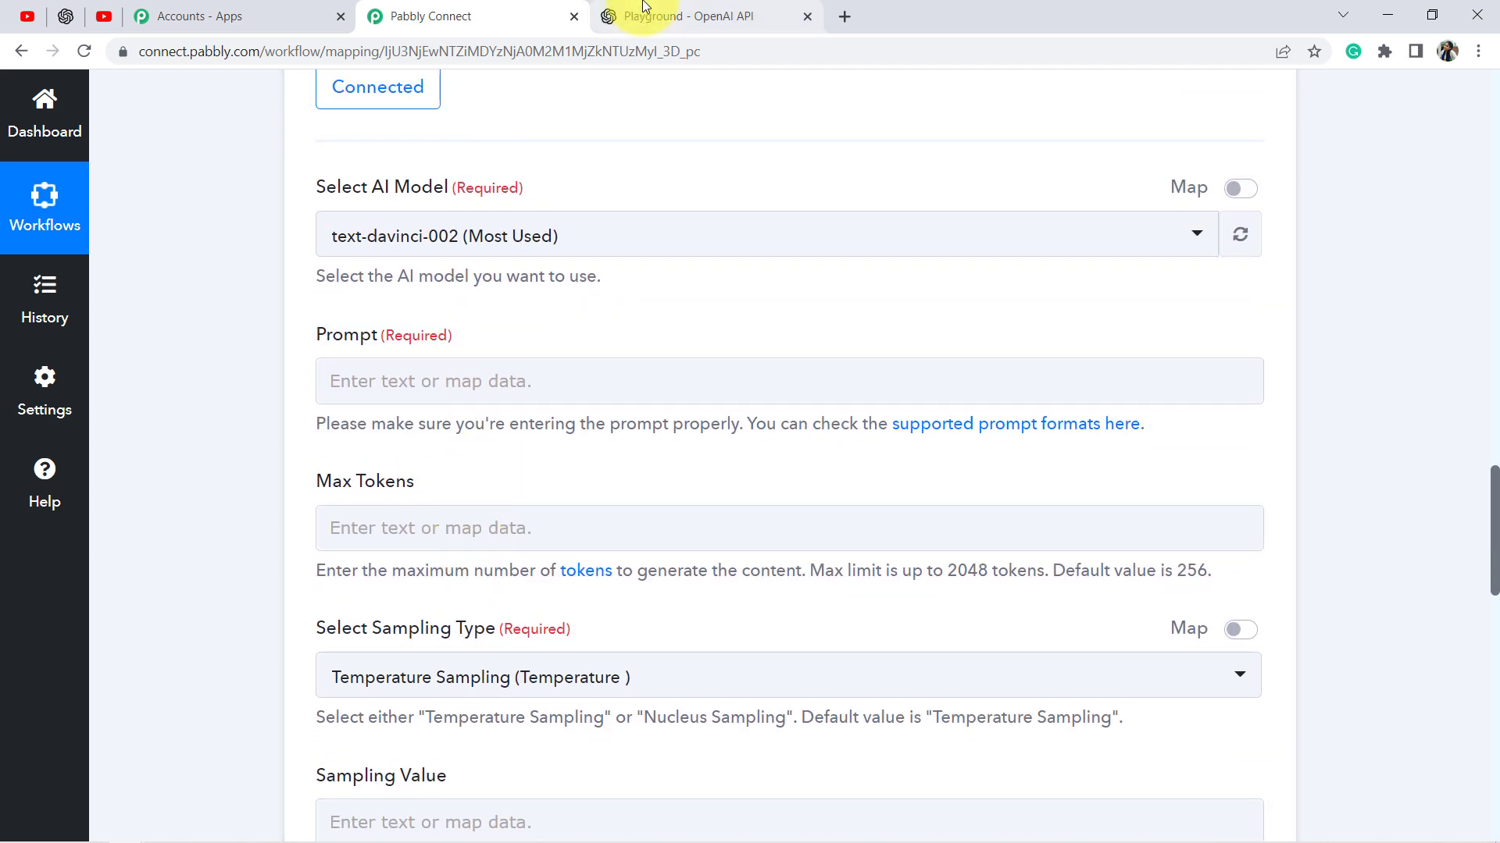
# Switch back to the OpenAI Playground and undo the generated makeup blog
pyautogui.click(620, 17)
pyautogui.scroll(3, 242, 414)
pyautogui.scroll(5, 242, 445)
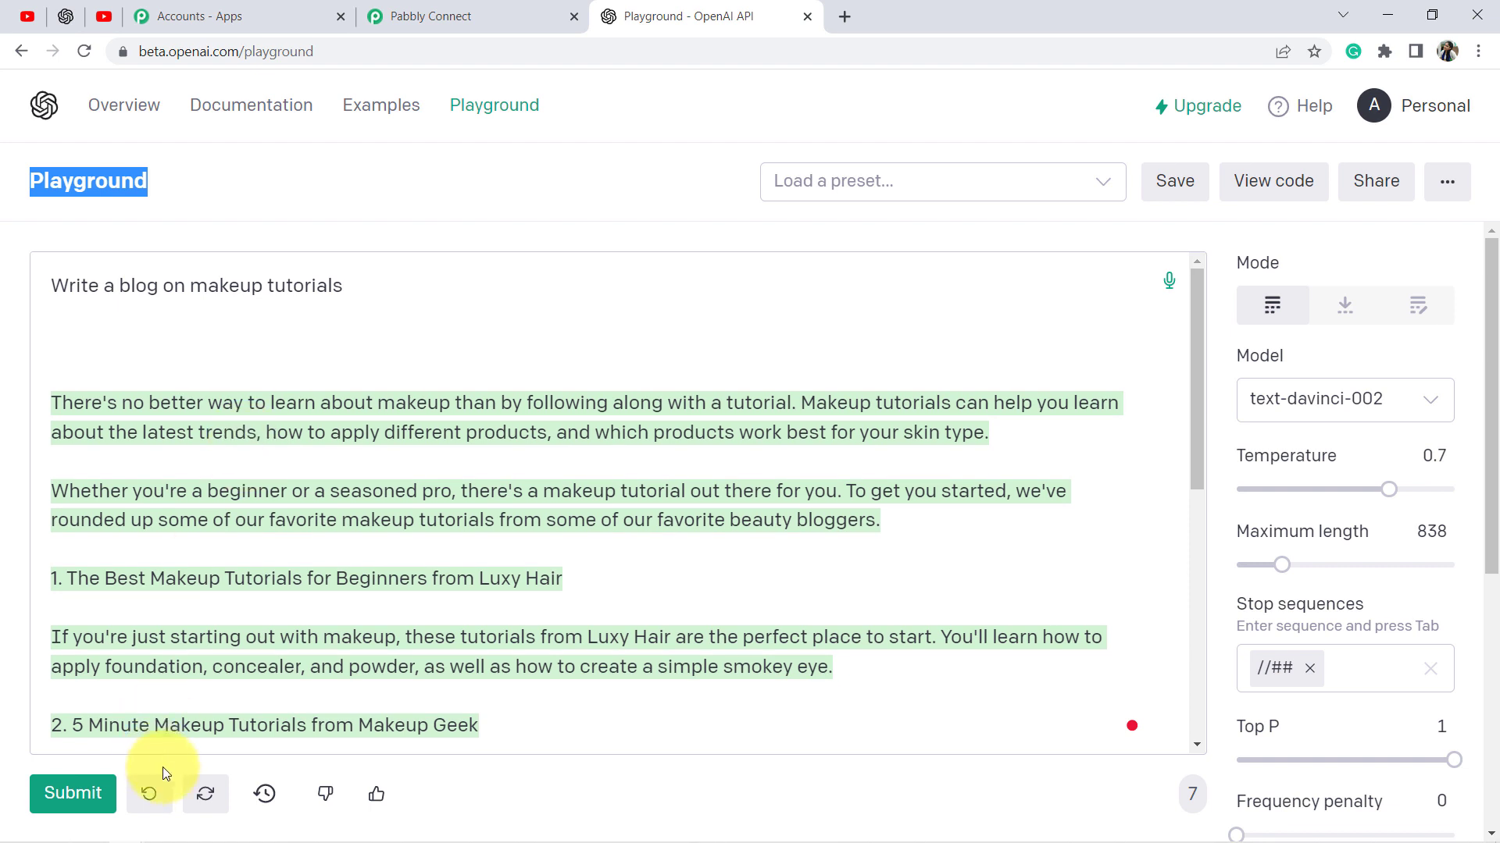
pyautogui.click(148, 794)
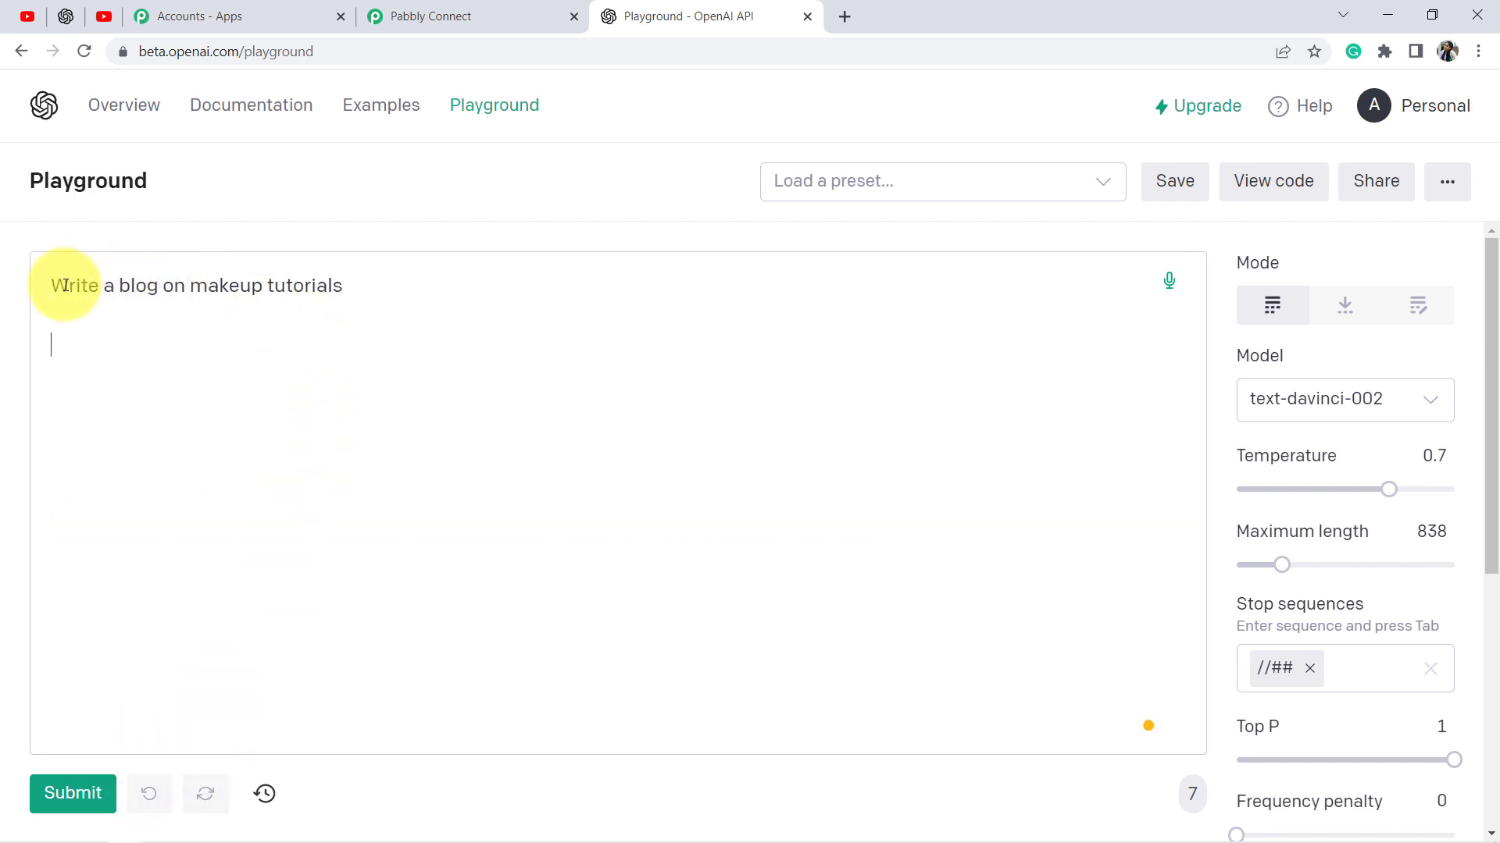
# Change the prompt to "Write a professional reply of the comment" with "Great Vide. I really like your content." and "//##", and generate the reply
pyautogui.moveTo(119, 285); pyautogui.dragTo(466, 276)
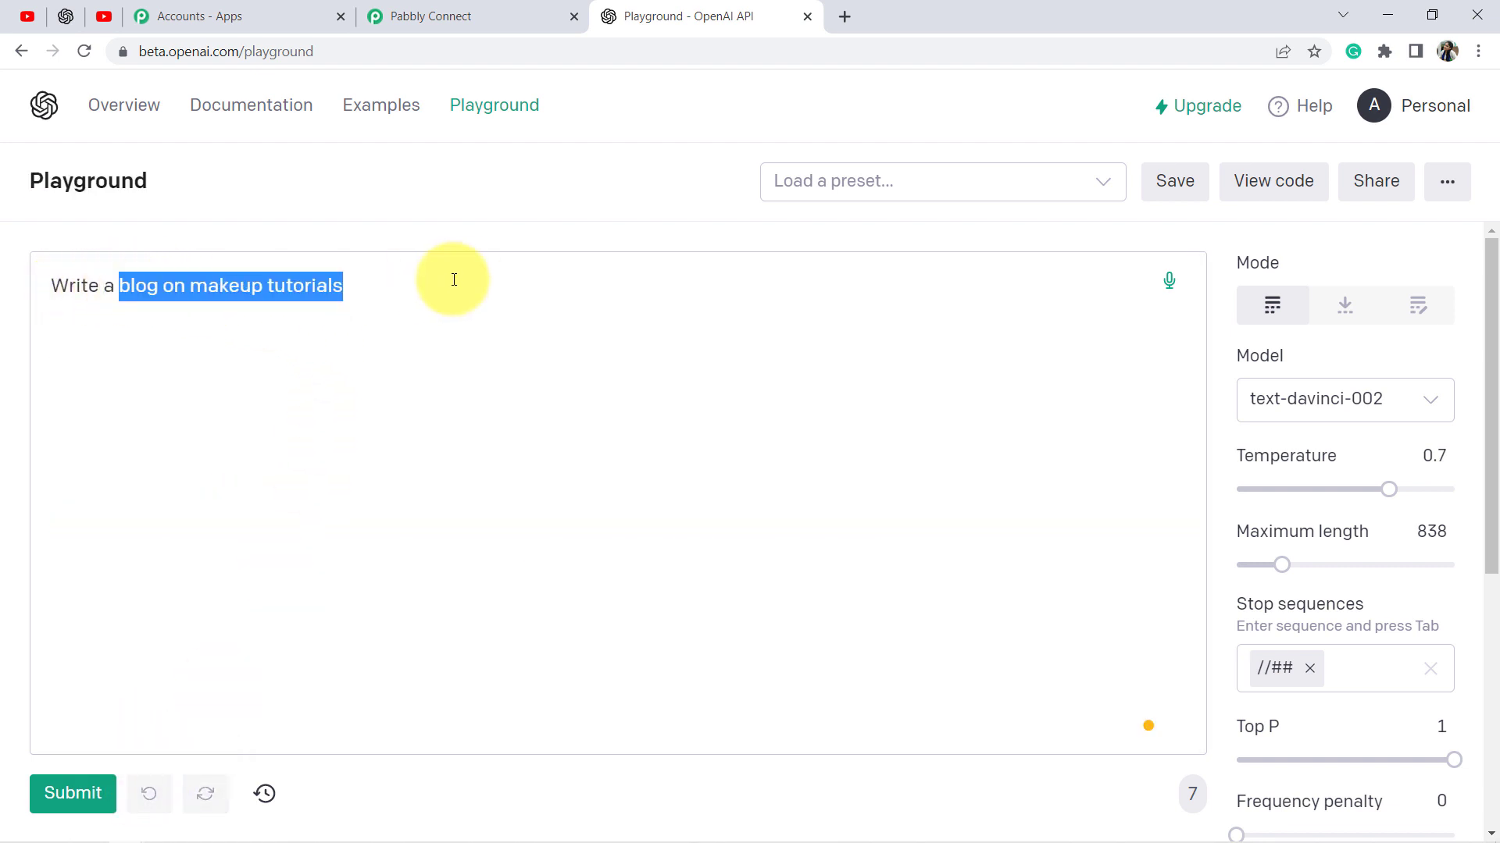
pyautogui.press('BackSpace')
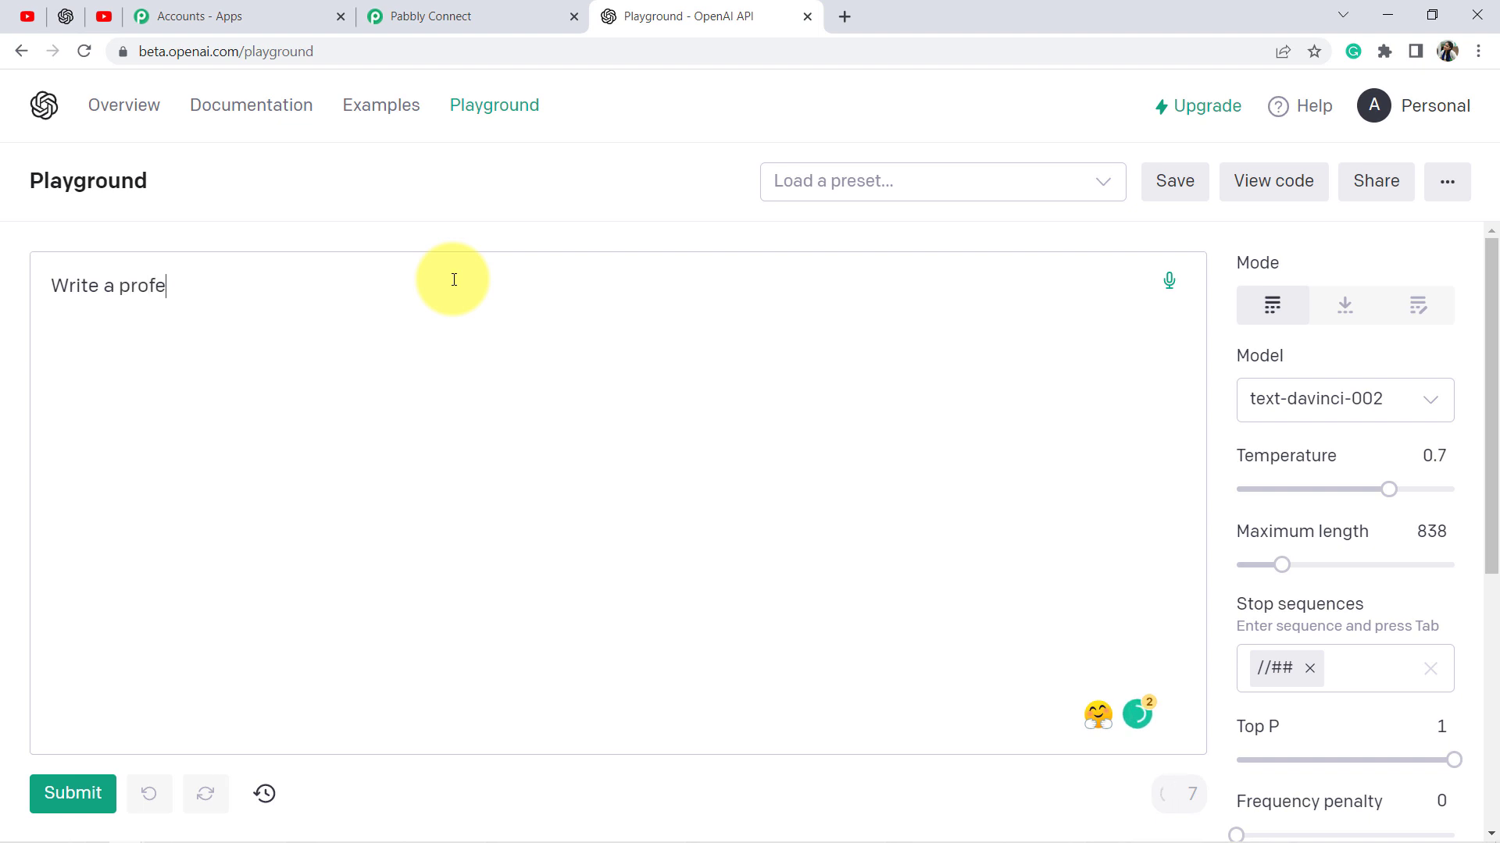
pyautogui.write('professional reply of the comment')
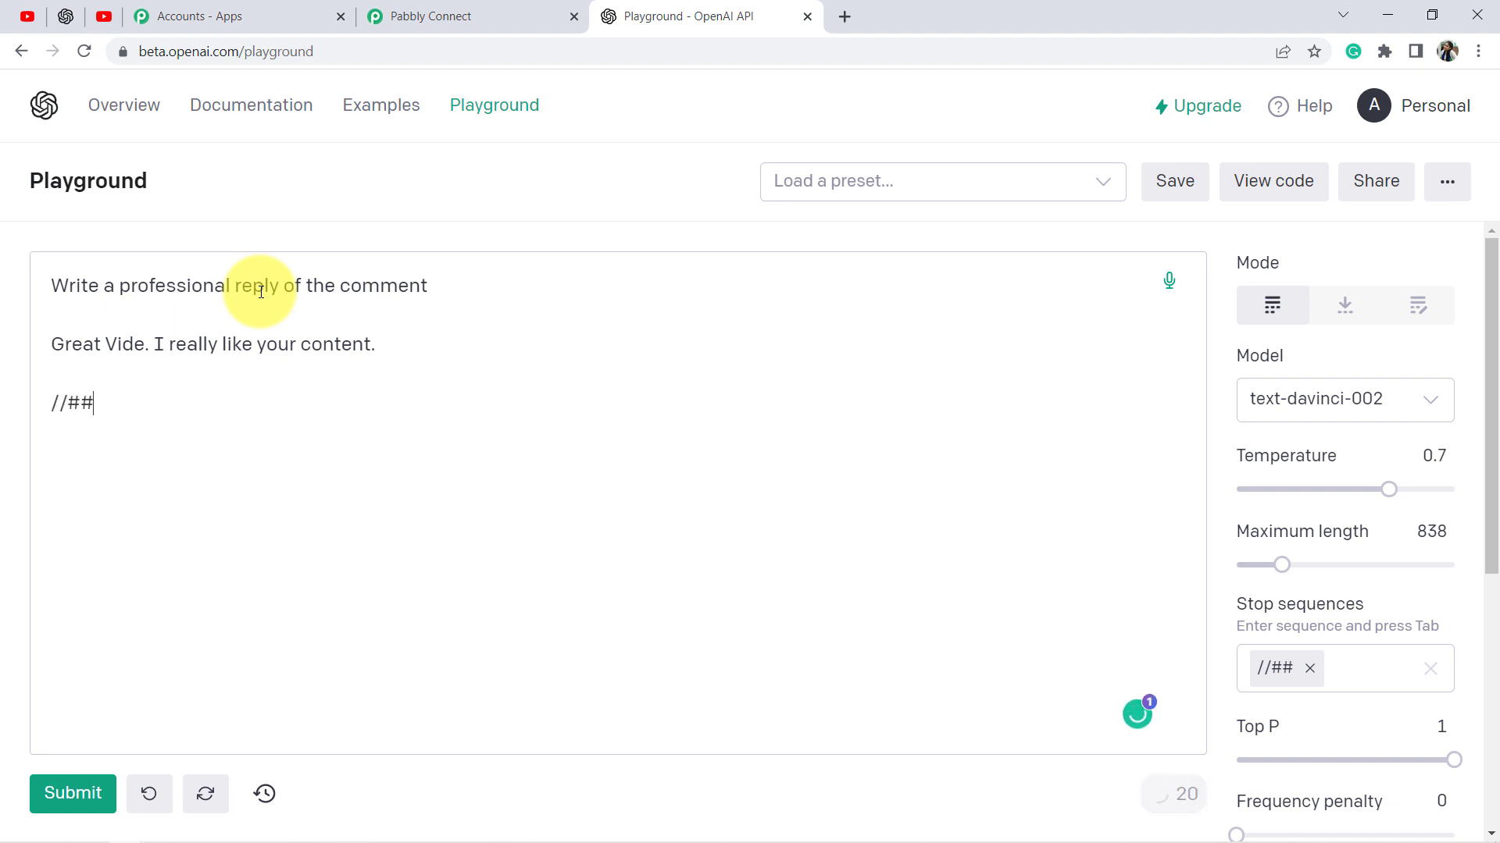
pyautogui.click(54, 797)
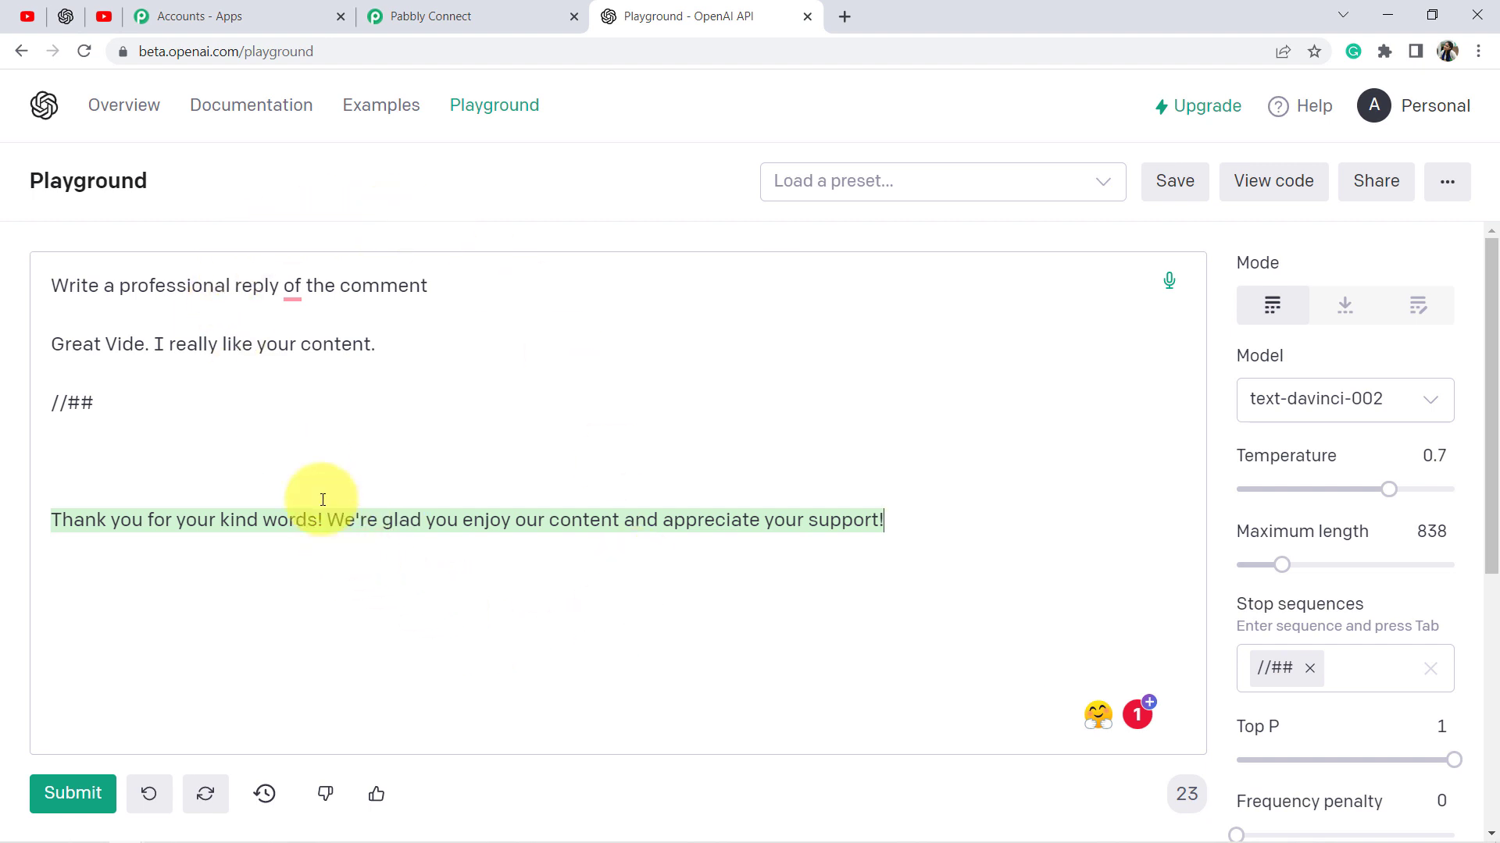
# Read the generated reply and compare the Playground's model settings with the AI model selection in Pabbly Connect
pyautogui.moveTo(172, 520); pyautogui.dragTo(779, 512)
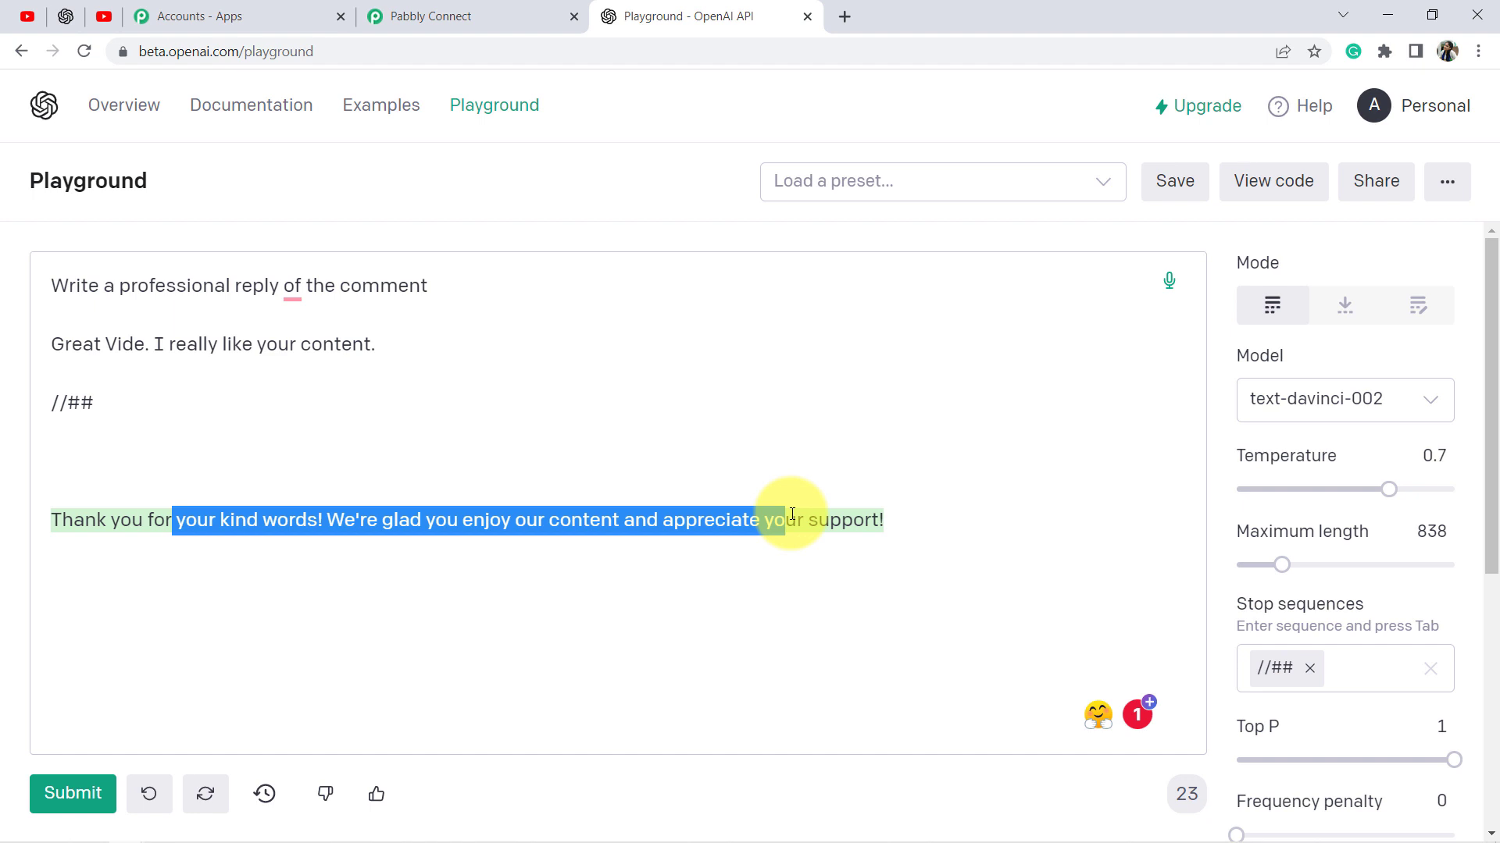
pyautogui.moveTo(789, 515); pyautogui.dragTo(788, 515)
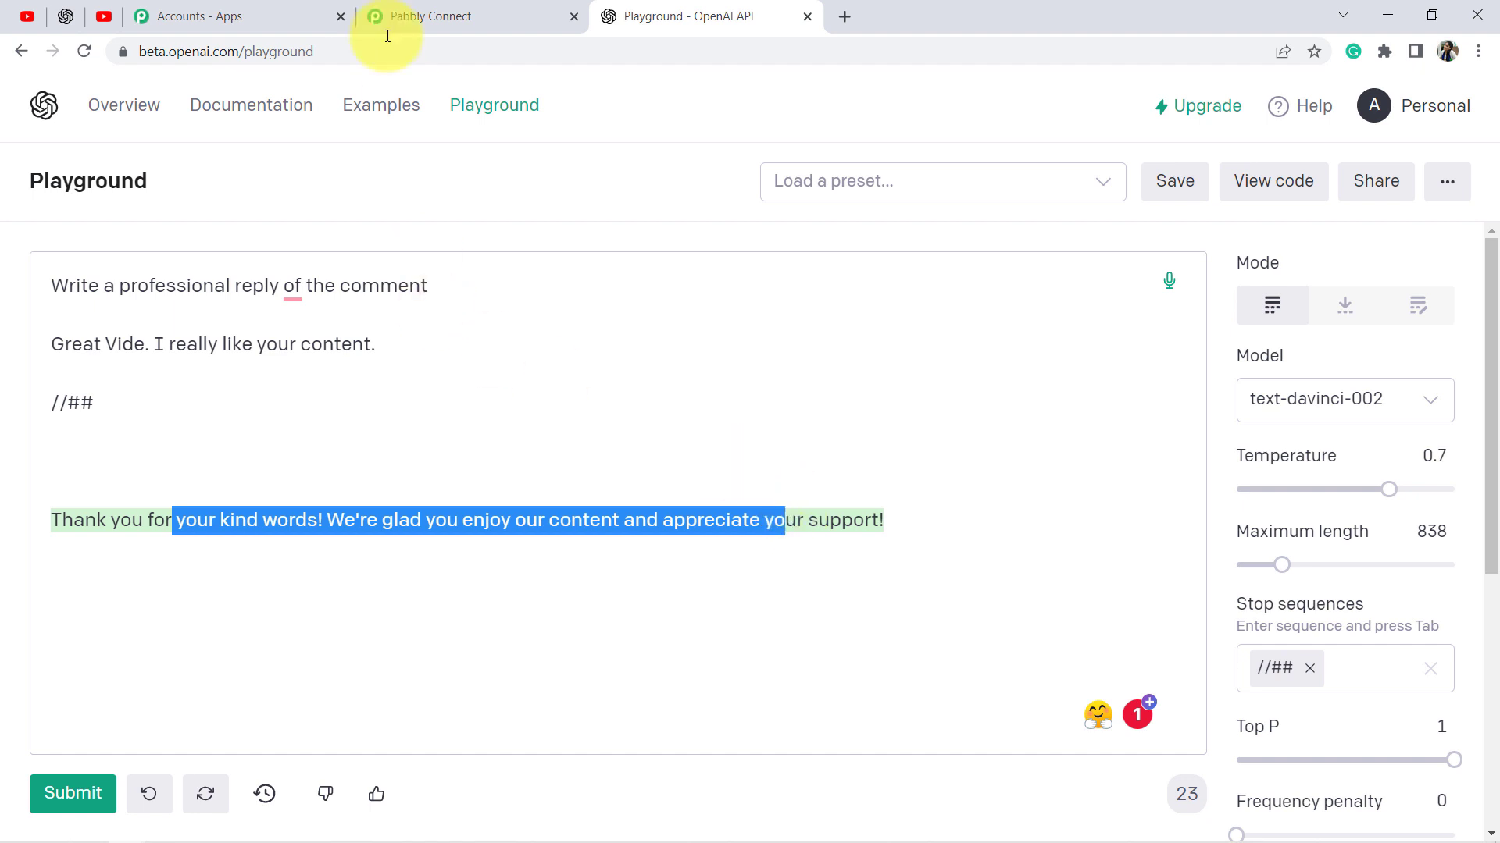
pyautogui.click(396, 10)
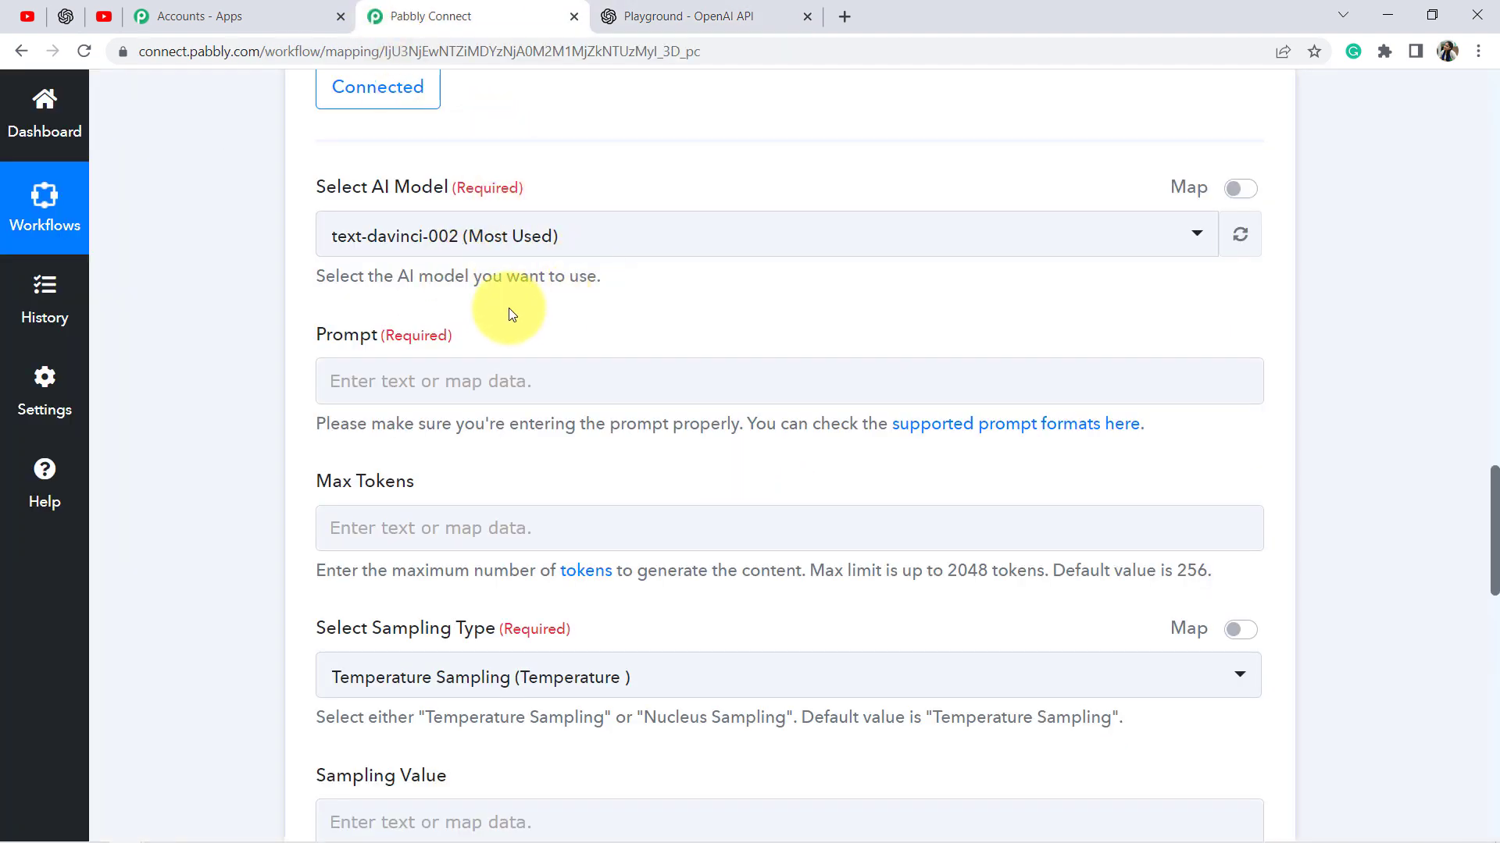
pyautogui.scroll(2, 410, 399)
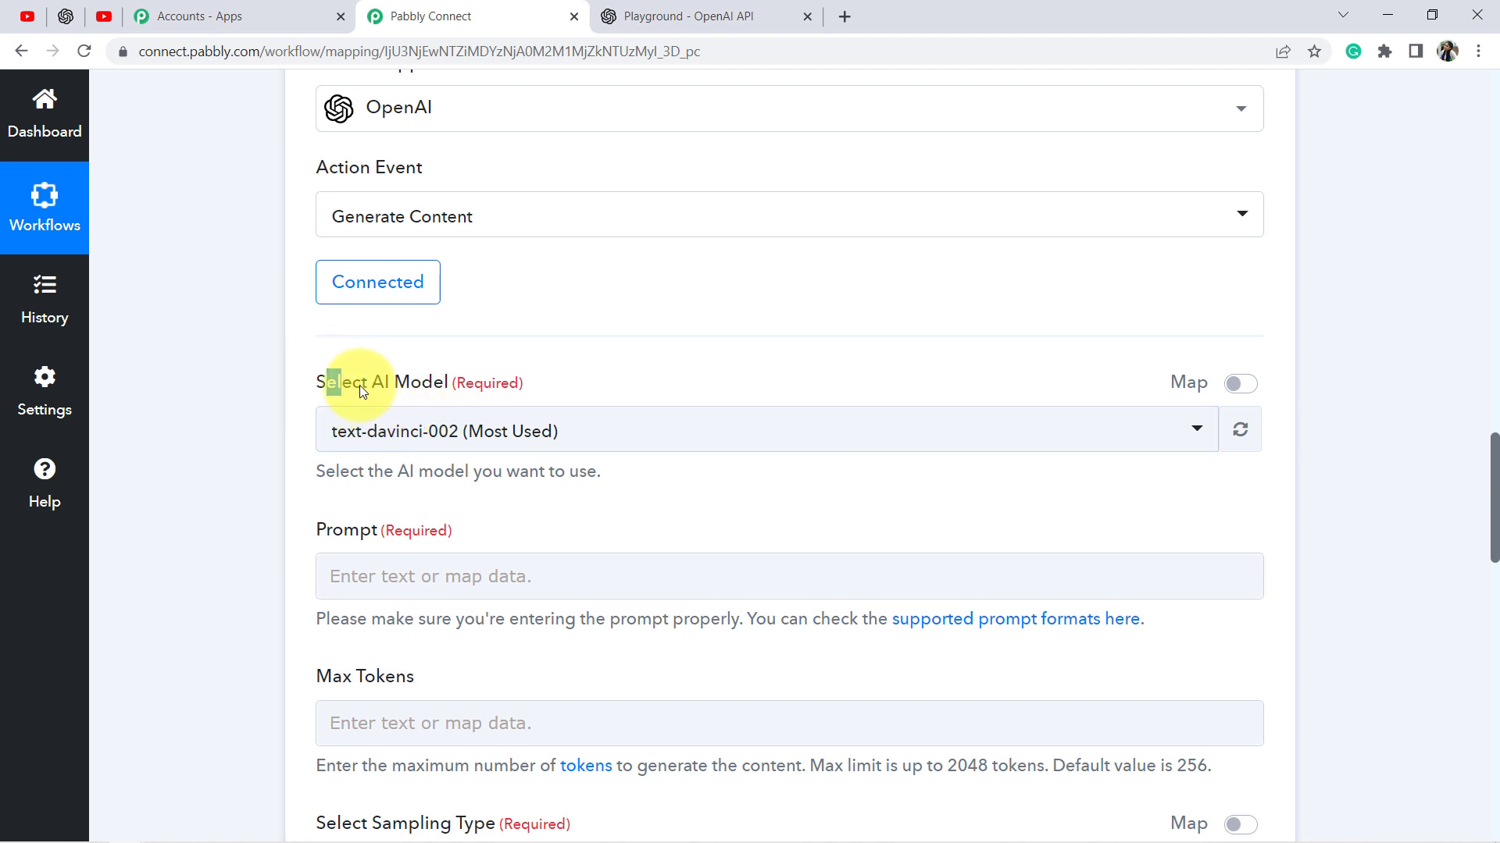
pyautogui.moveTo(461, 388); pyautogui.dragTo(538, 384)
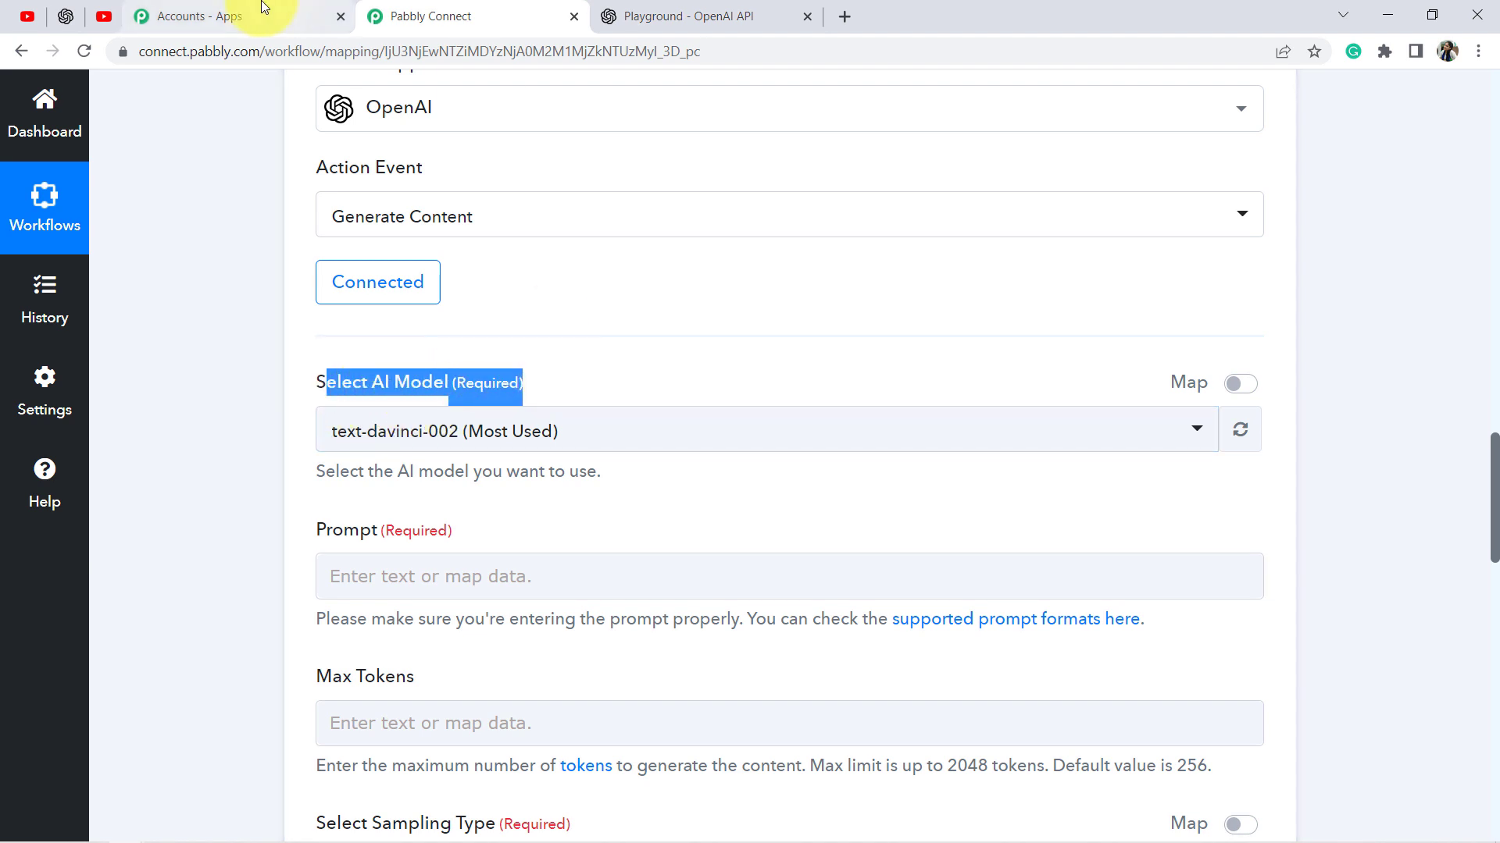
pyautogui.click(650, 11)
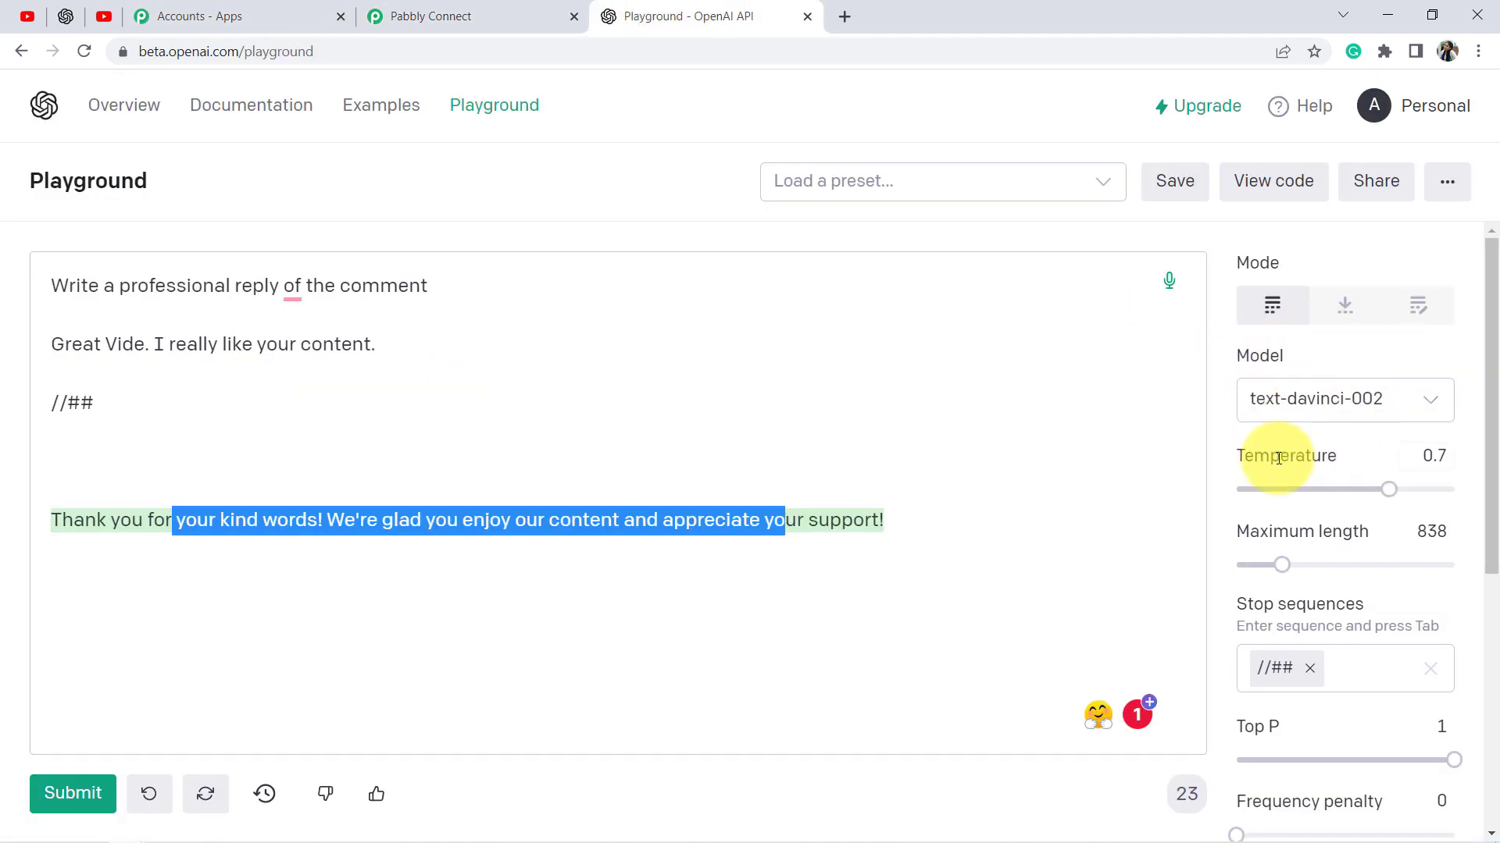
pyautogui.click(428, 12)
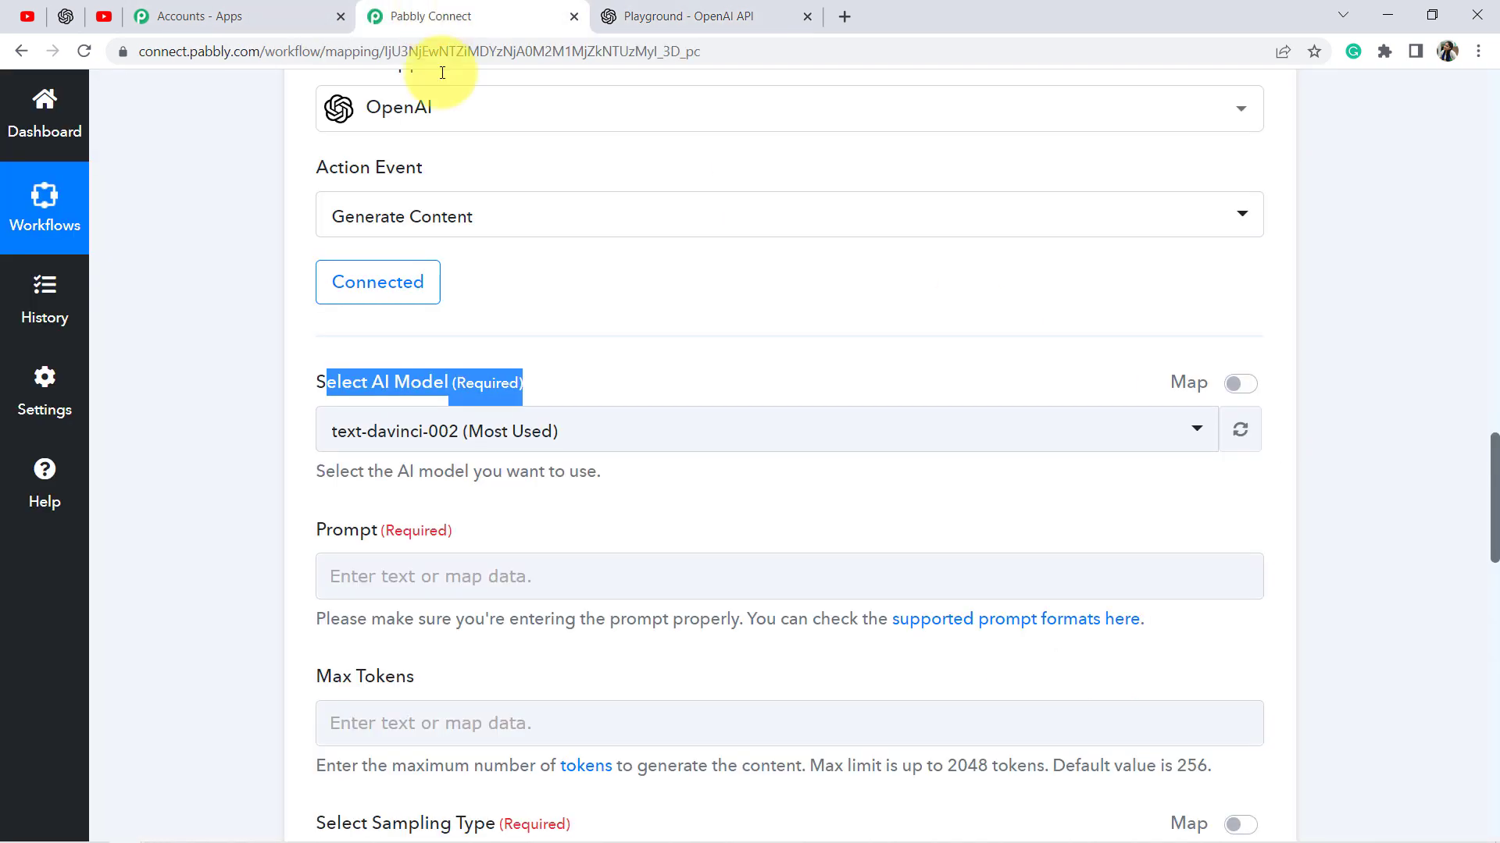
# Examine the available AI models and the prompt format guidance in the OpenAI action setup
pyautogui.click(522, 306)
pyautogui.scroll(-3, 442, 301)
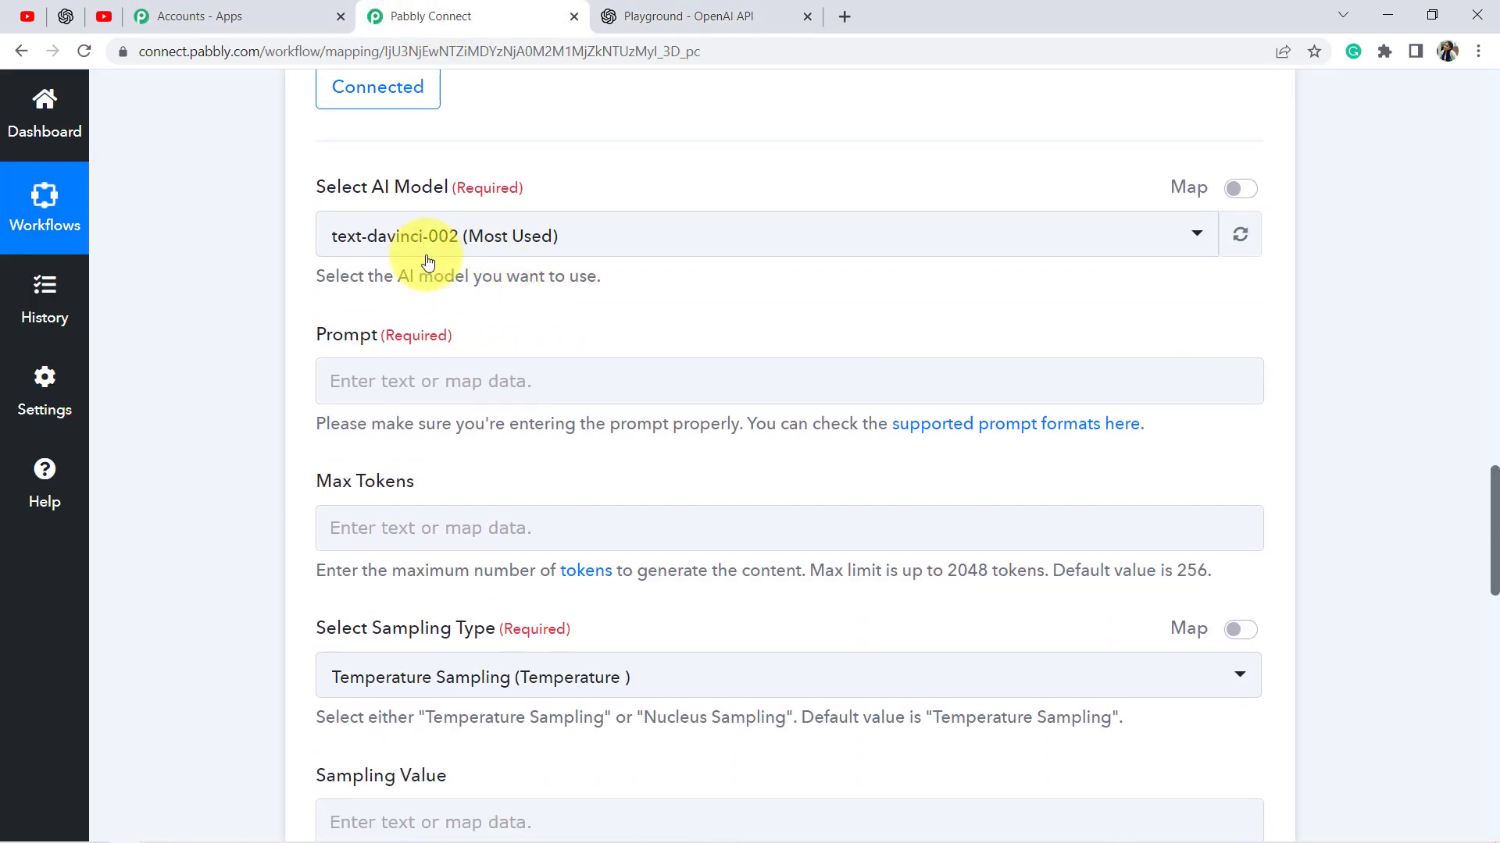
pyautogui.click(414, 252)
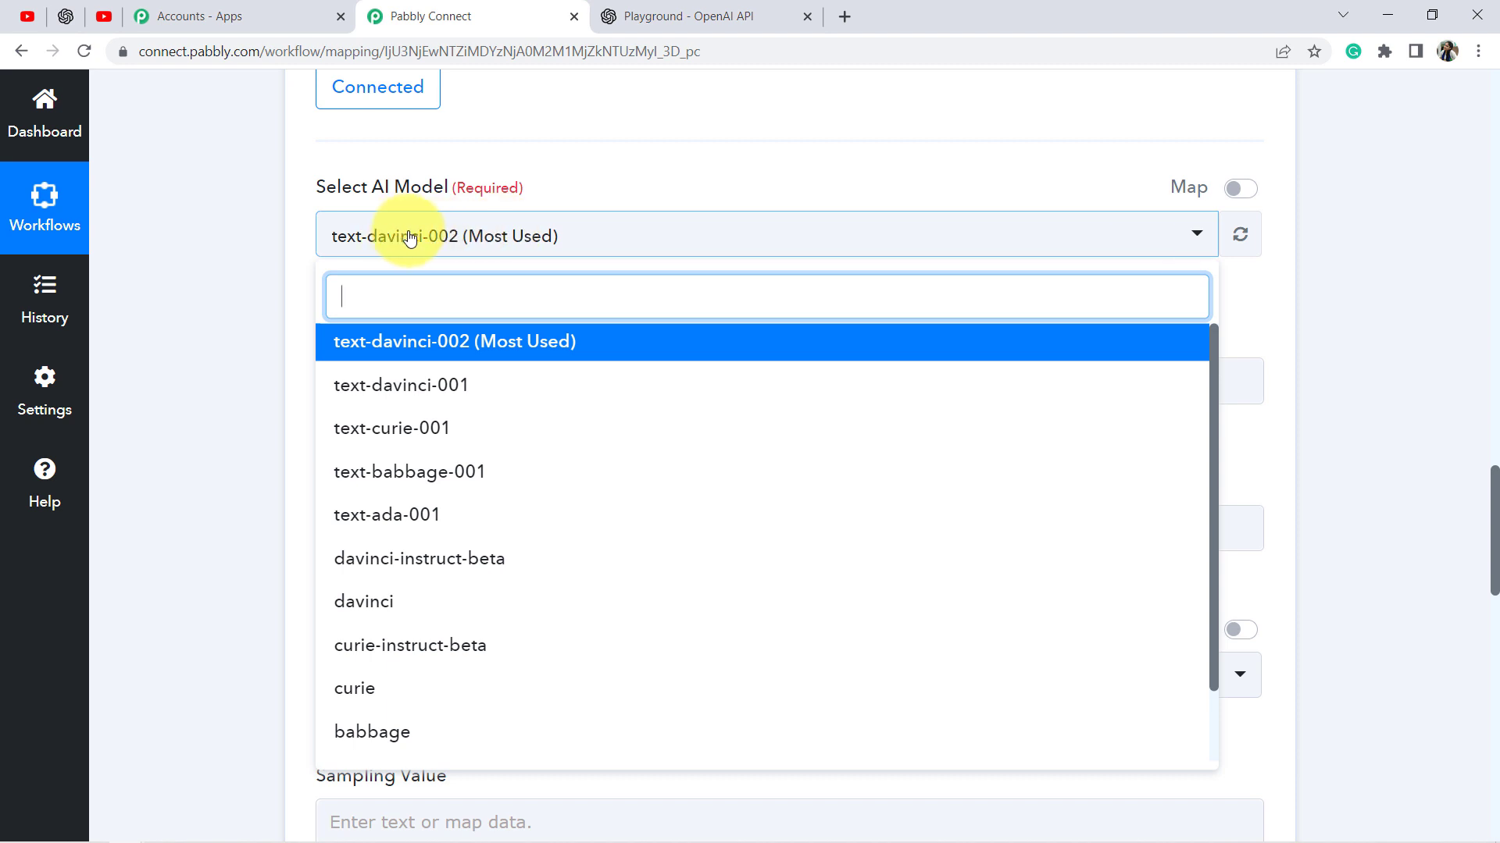
pyautogui.click(289, 310)
pyautogui.scroll(-1, 305, 274)
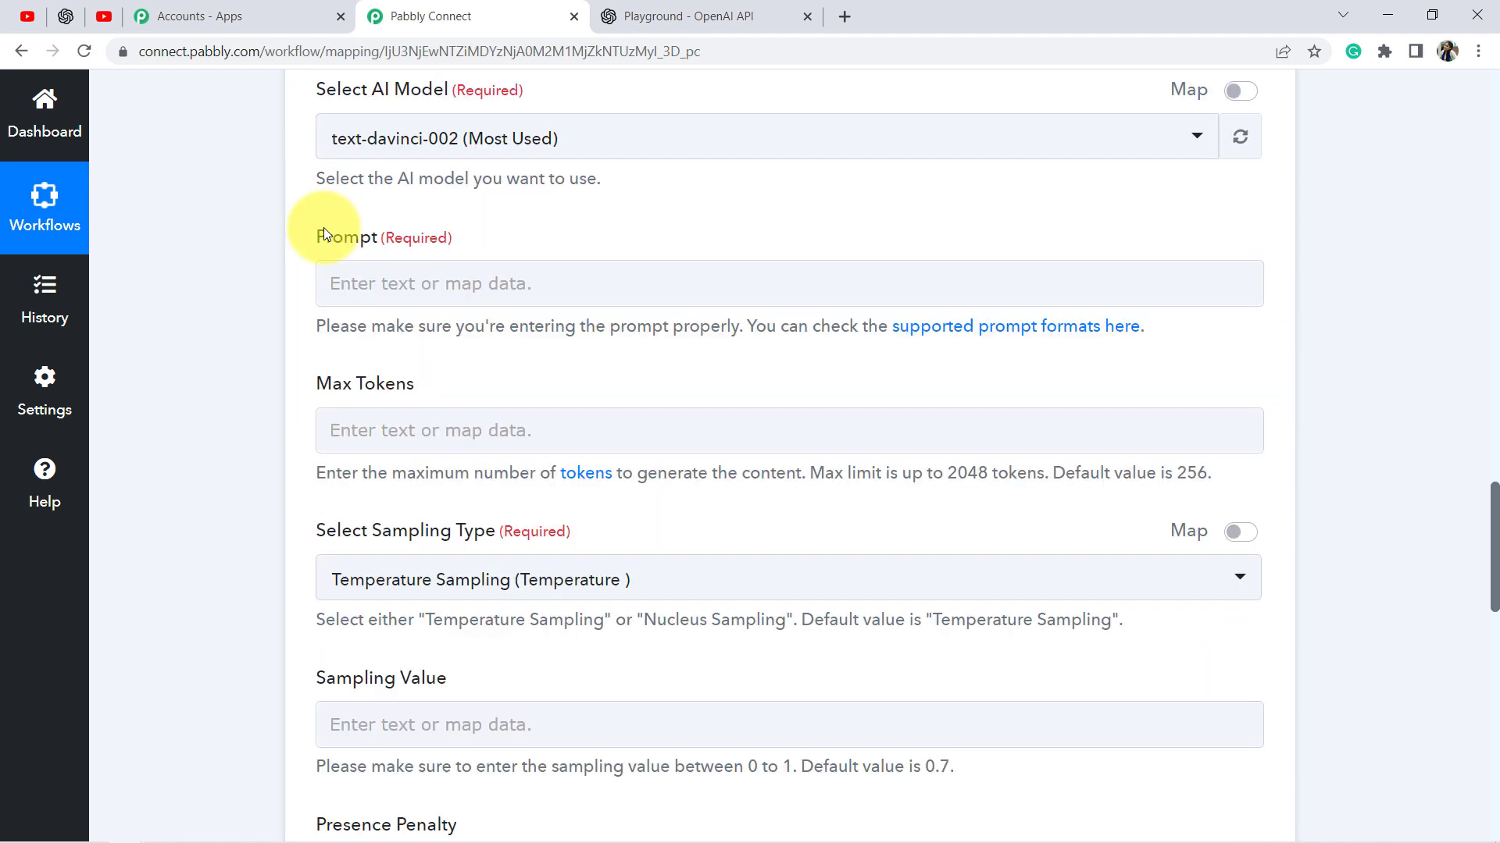
pyautogui.moveTo(325, 235); pyautogui.dragTo(461, 251)
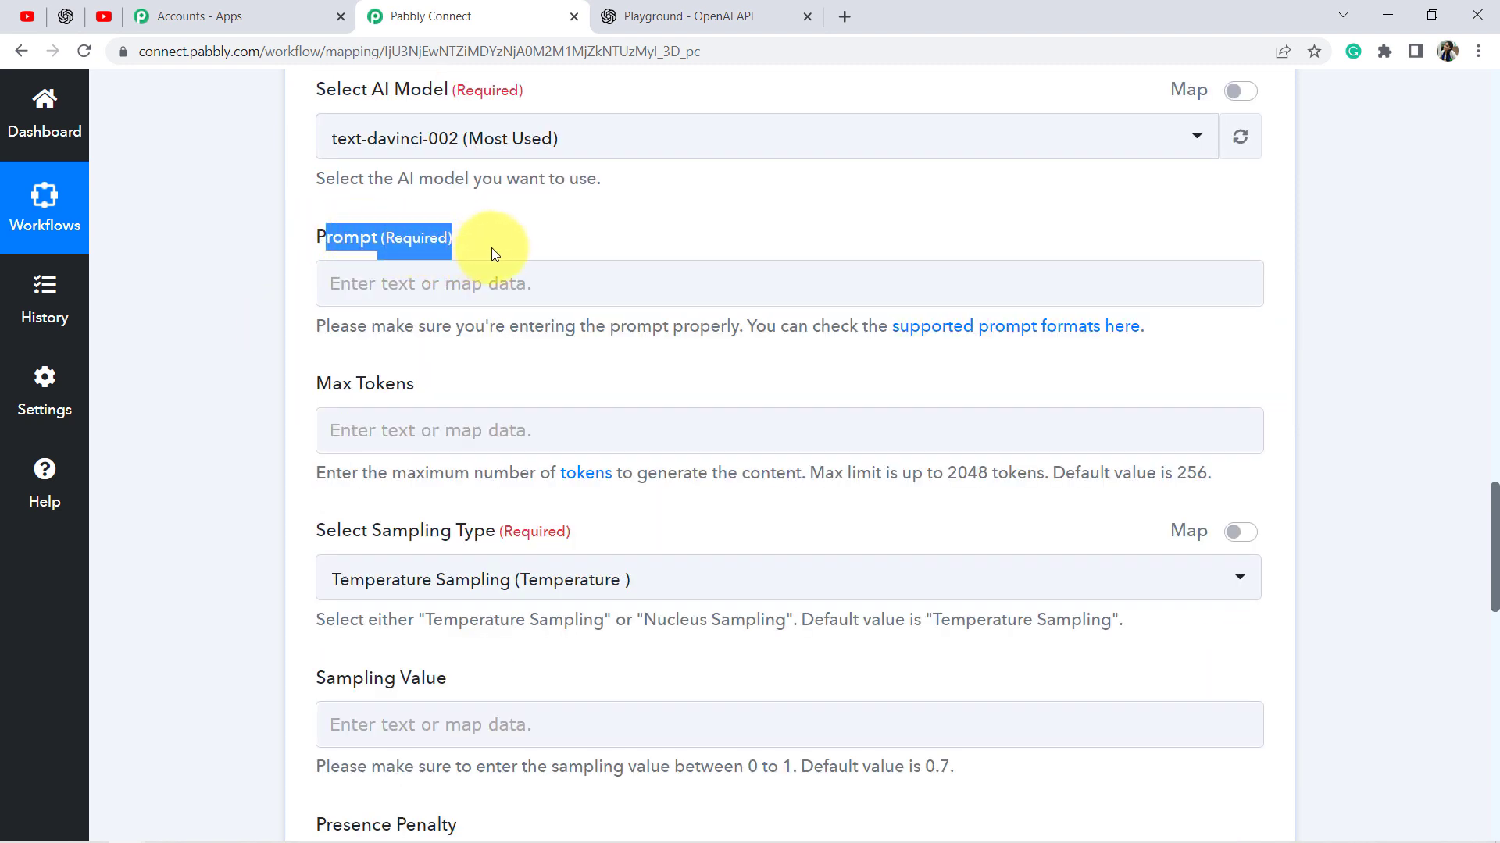
pyautogui.moveTo(340, 326); pyautogui.dragTo(1154, 353)
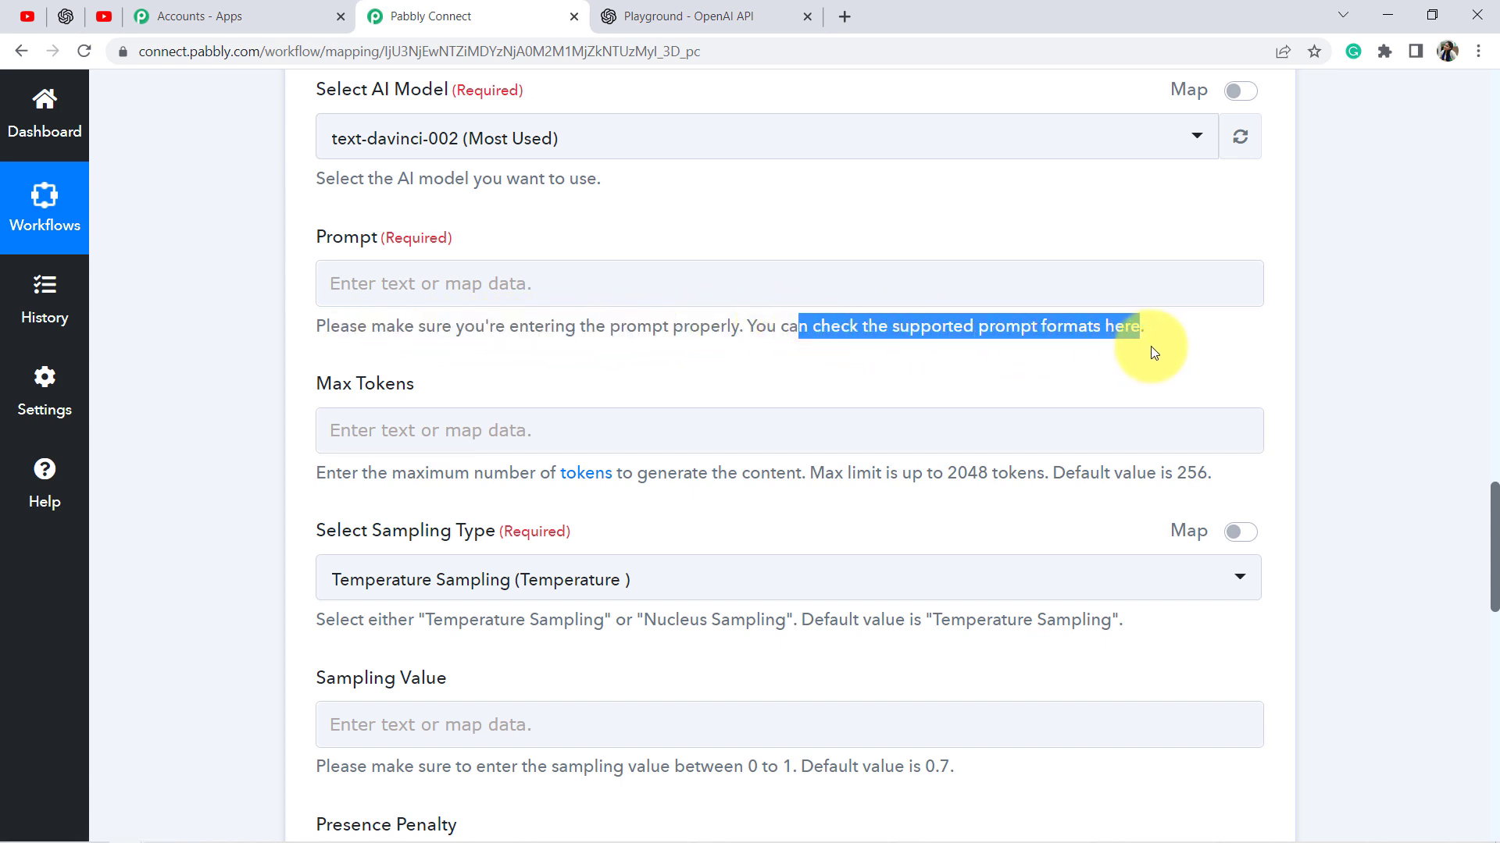
pyautogui.click(764, 281)
# Switch to the OpenAI Playground and correct "Vide" to "Video" in the sample comment
pyautogui.click(703, 14)
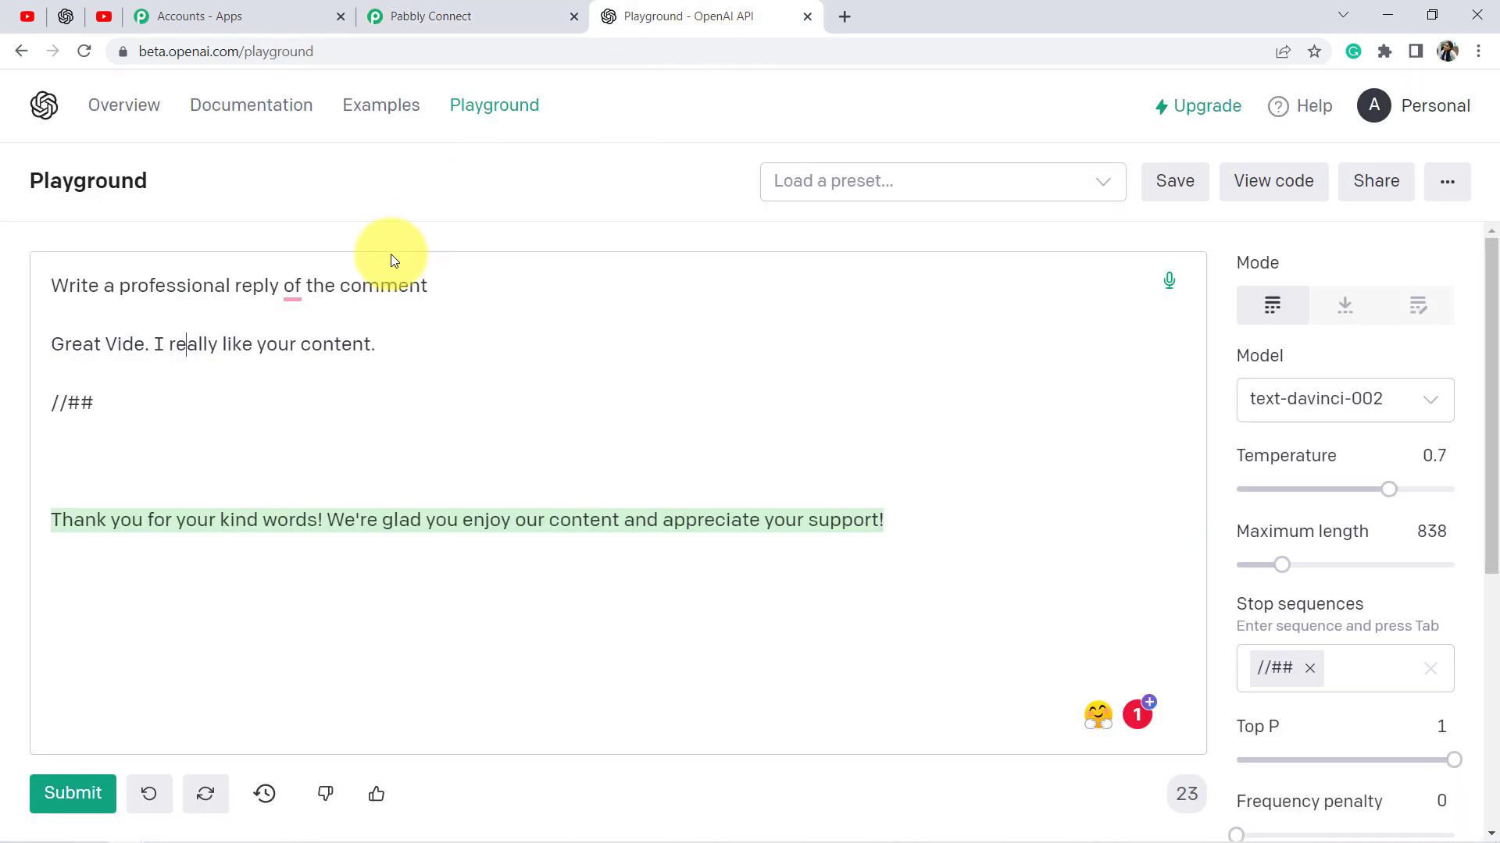
pyautogui.moveTo(73, 292); pyautogui.dragTo(429, 295)
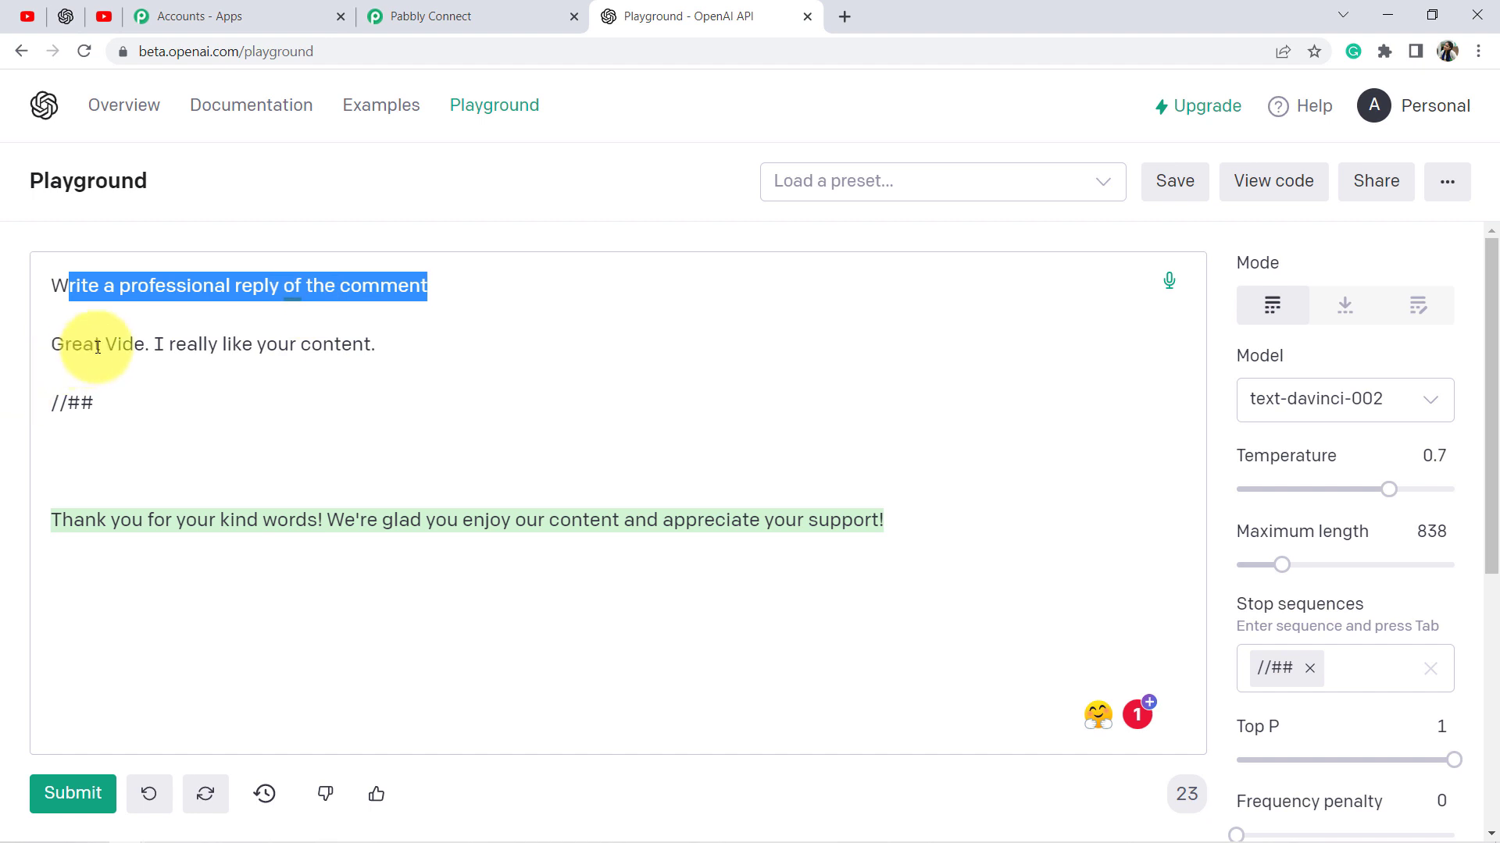
pyautogui.click(146, 345)
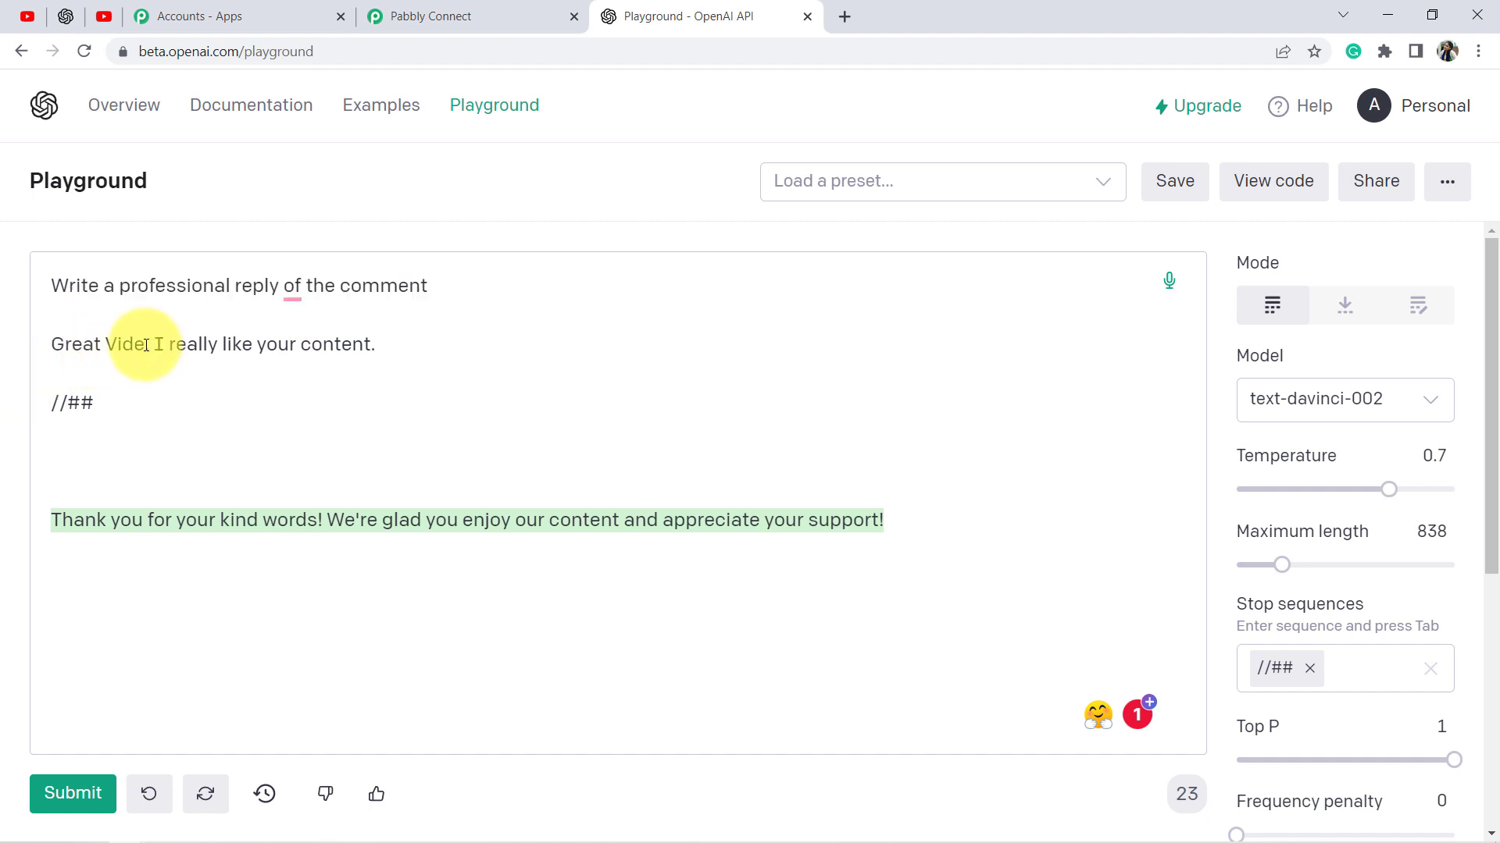
pyautogui.write('o.')
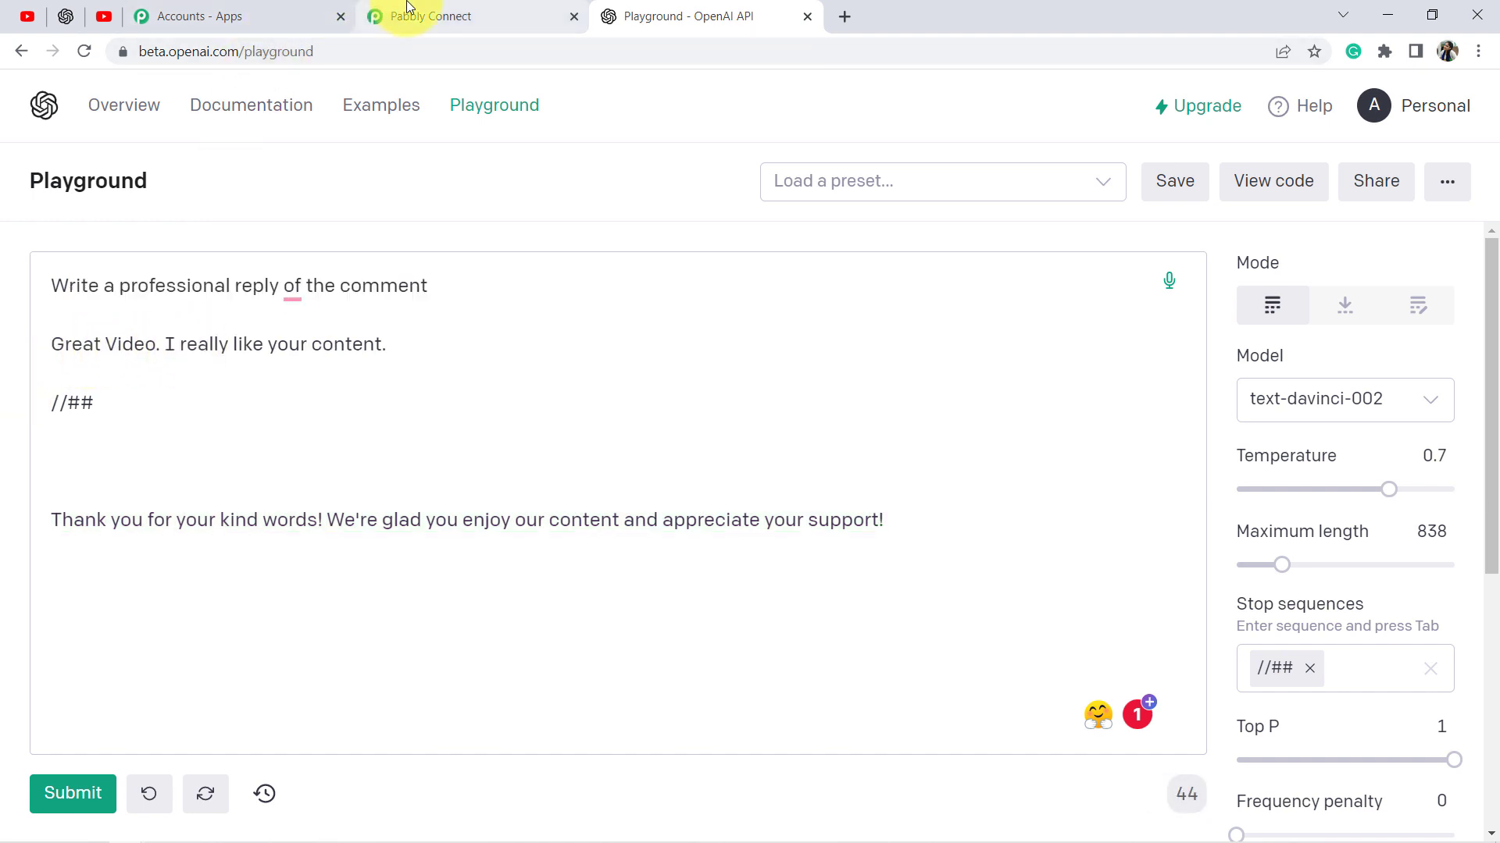
# Correct "reply of" to "reply to" in the Playground prompt and copy the line "Write a professional reply to the comment"
pyautogui.click(407, 5)
pyautogui.click(325, 284)
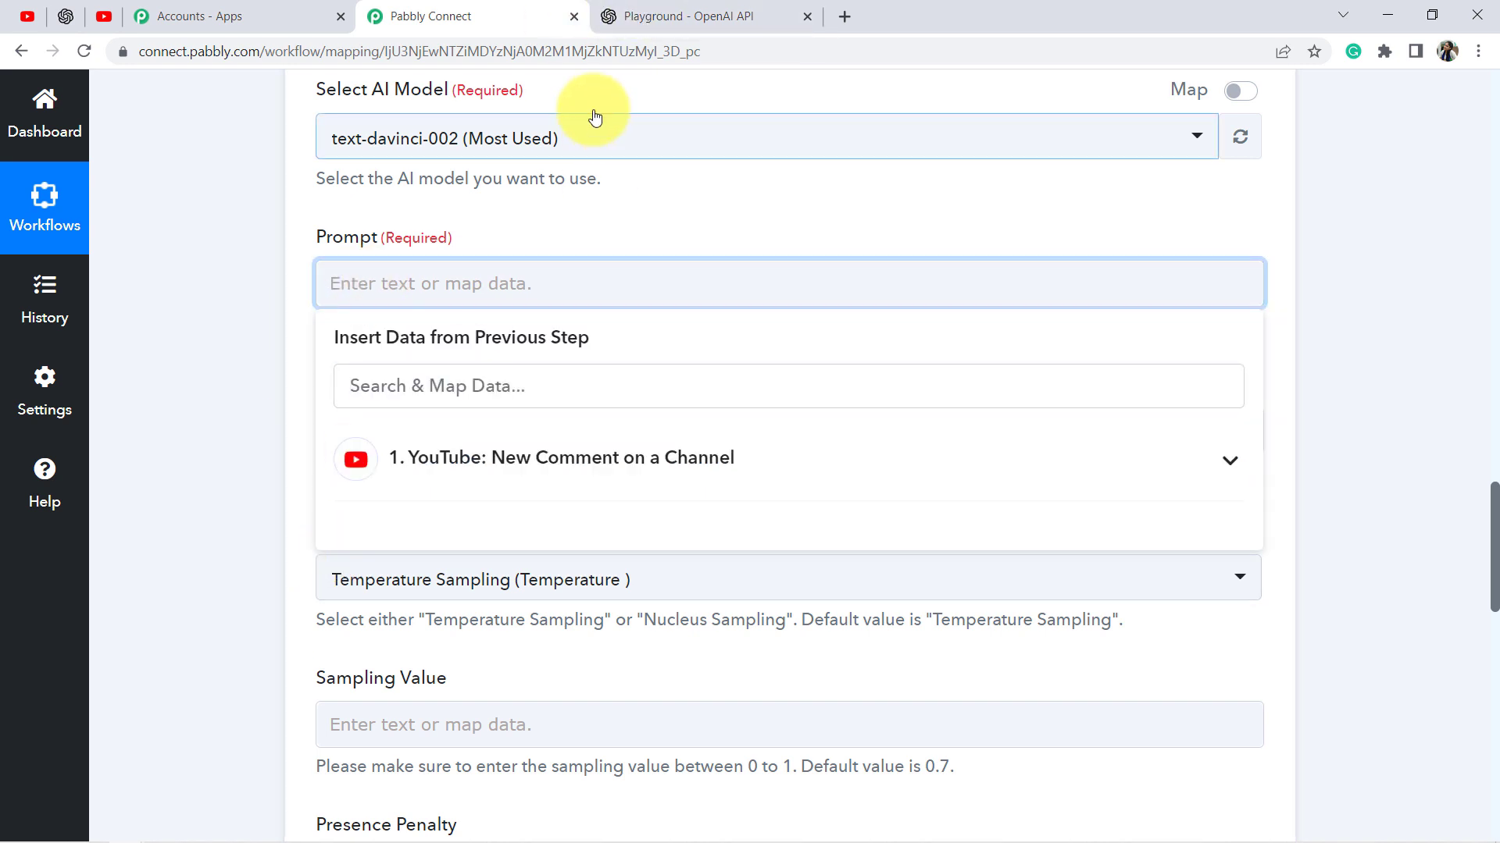
pyautogui.click(625, 19)
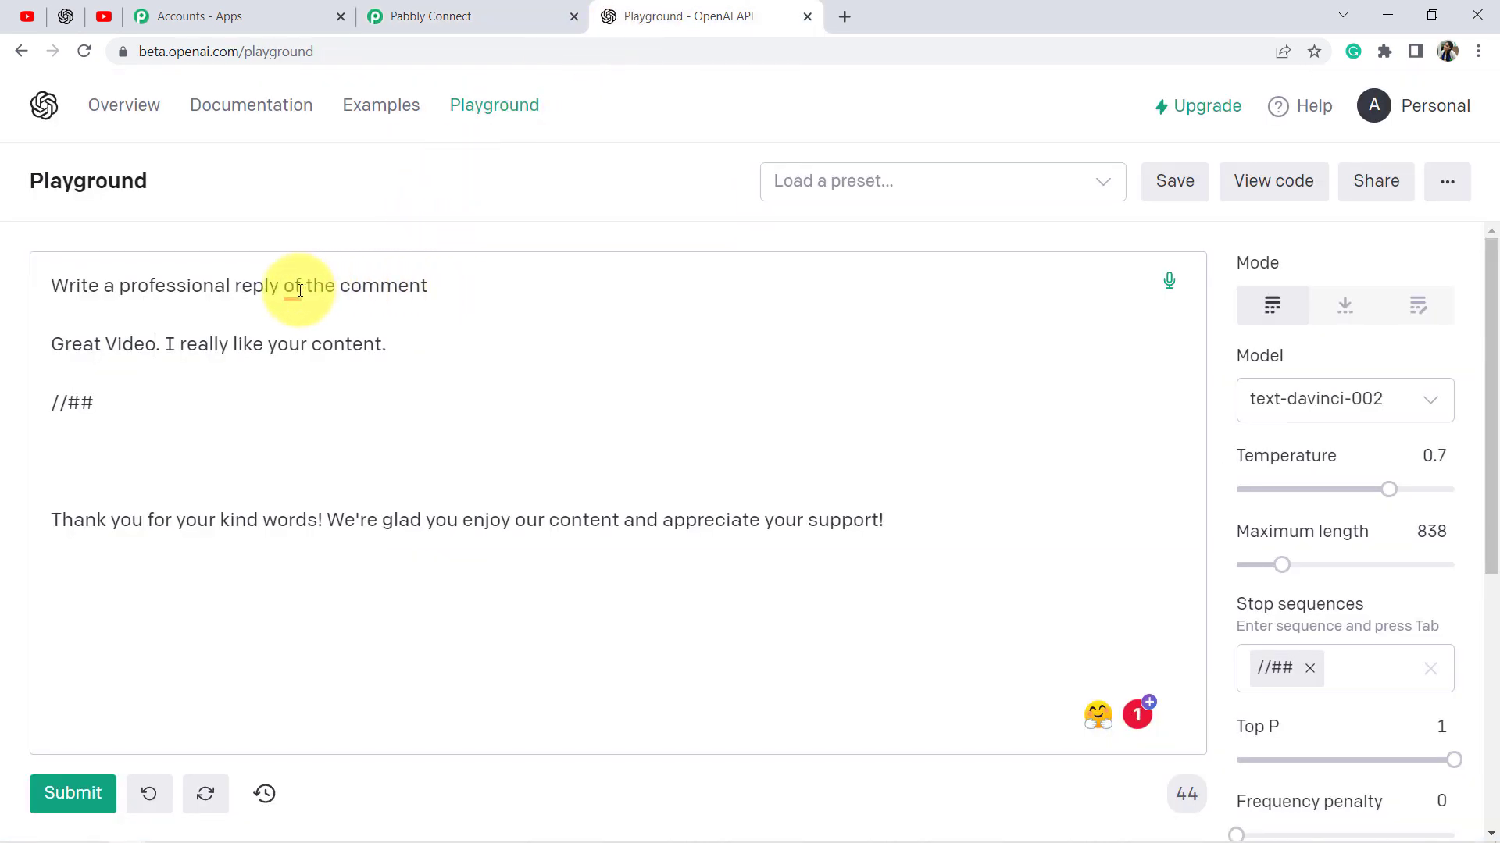
pyautogui.moveTo(295, 285)
pyautogui.click(298, 349)
pyautogui.tripleClick(215, 296)
pyautogui.hotkey('ctrl', 'c')
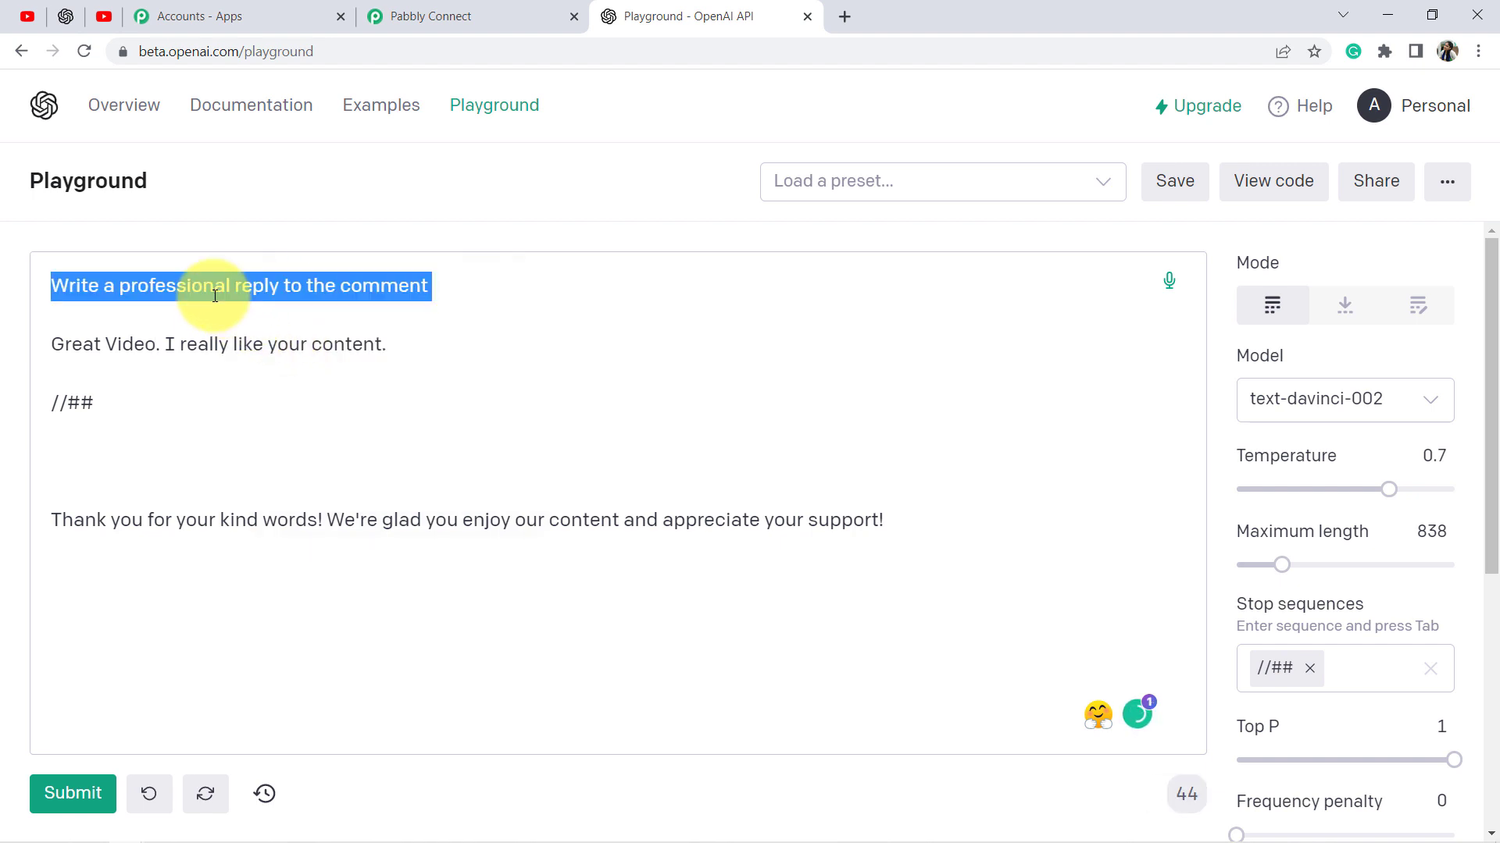
# In Pabbly Connect, paste the copied line as the OpenAI prompt, ending it with a full stop and a line break
pyautogui.click(517, 11)
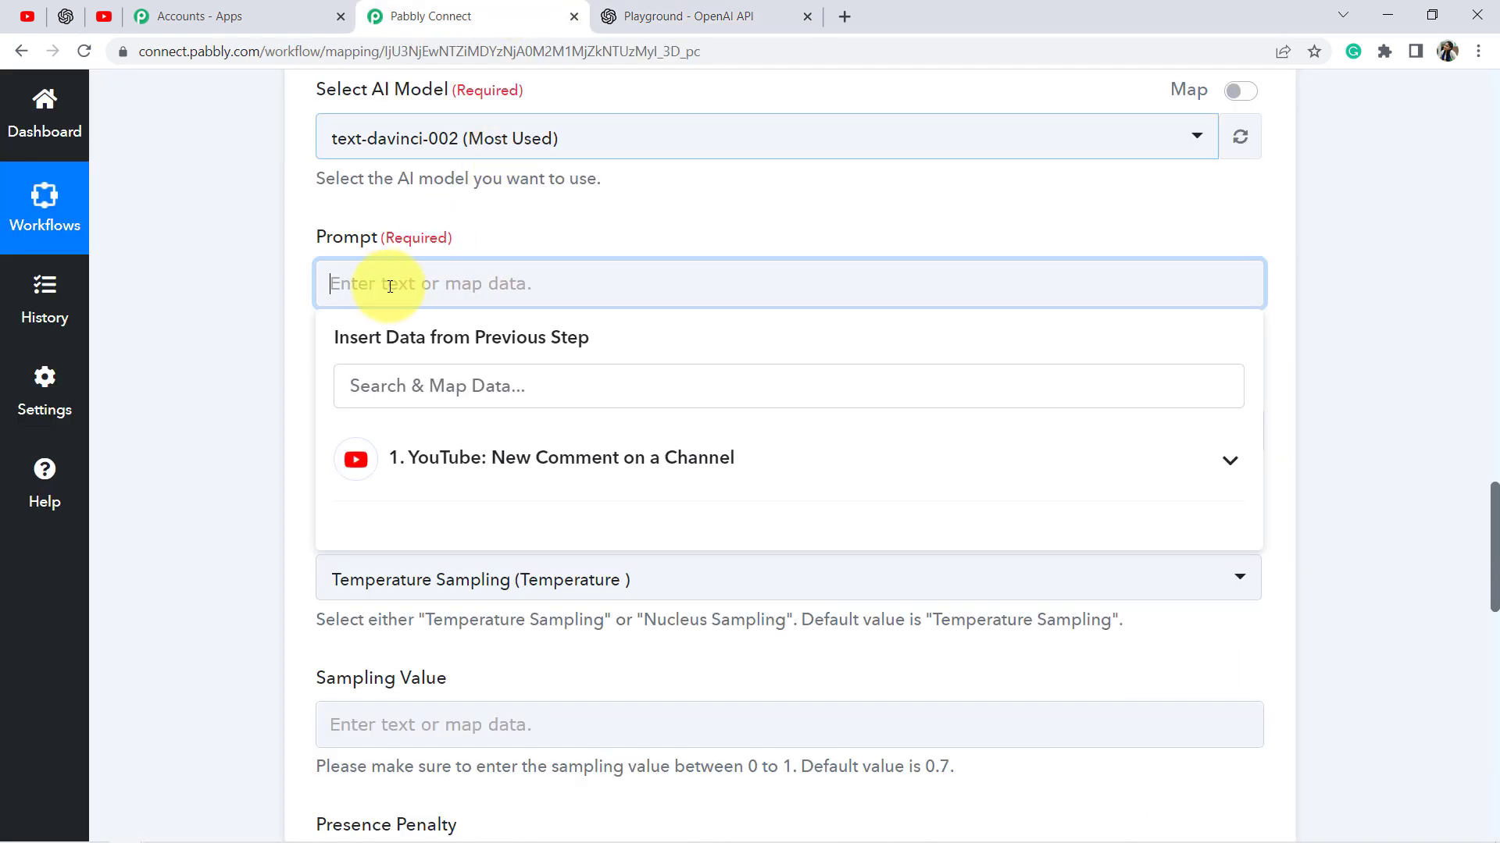
pyautogui.click(366, 283)
pyautogui.hotkey('ctrl', 'v')
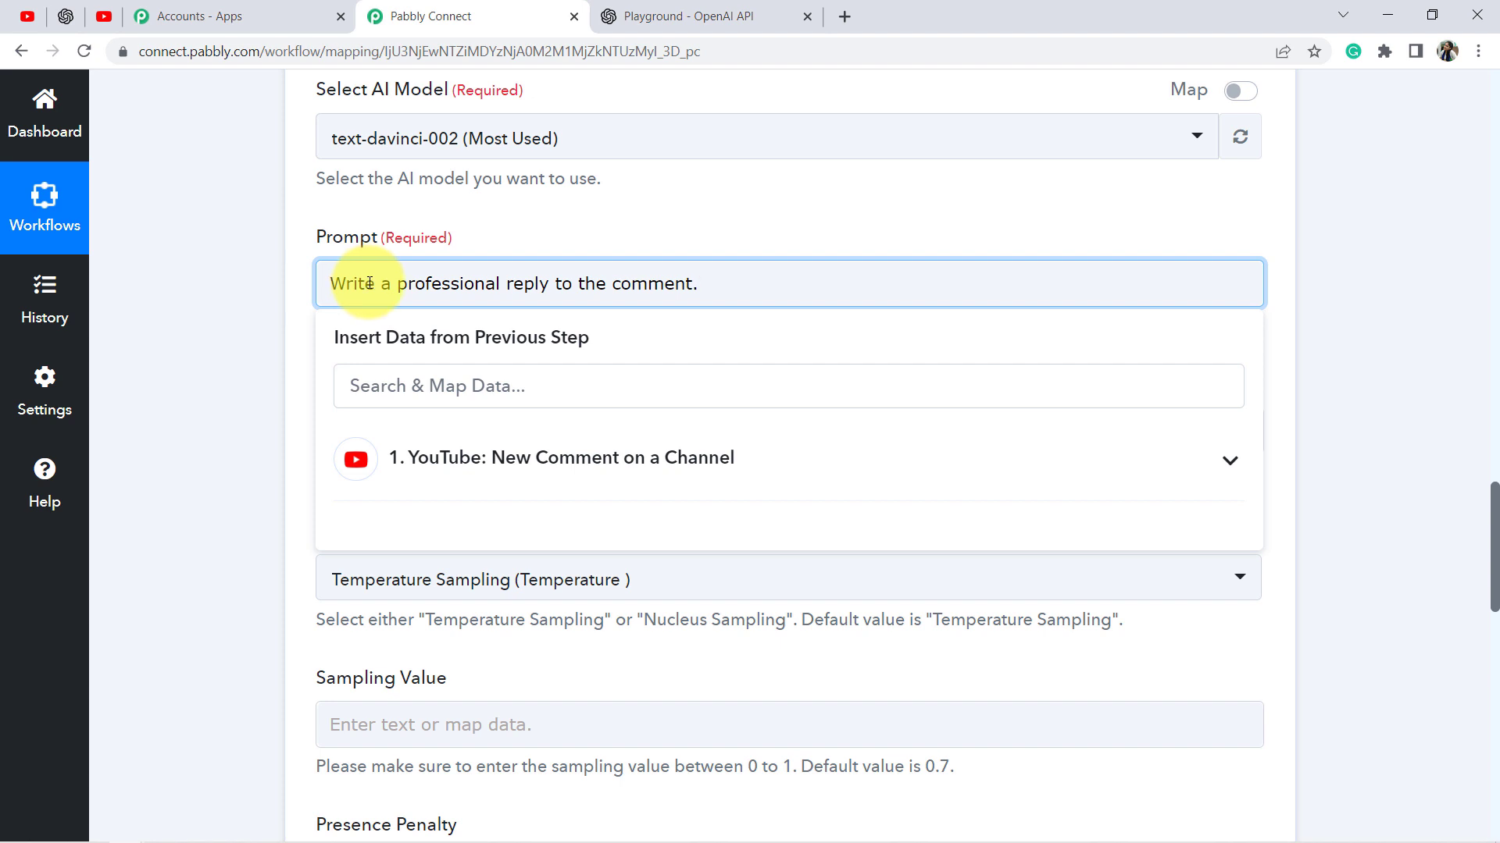
pyautogui.press('Return')
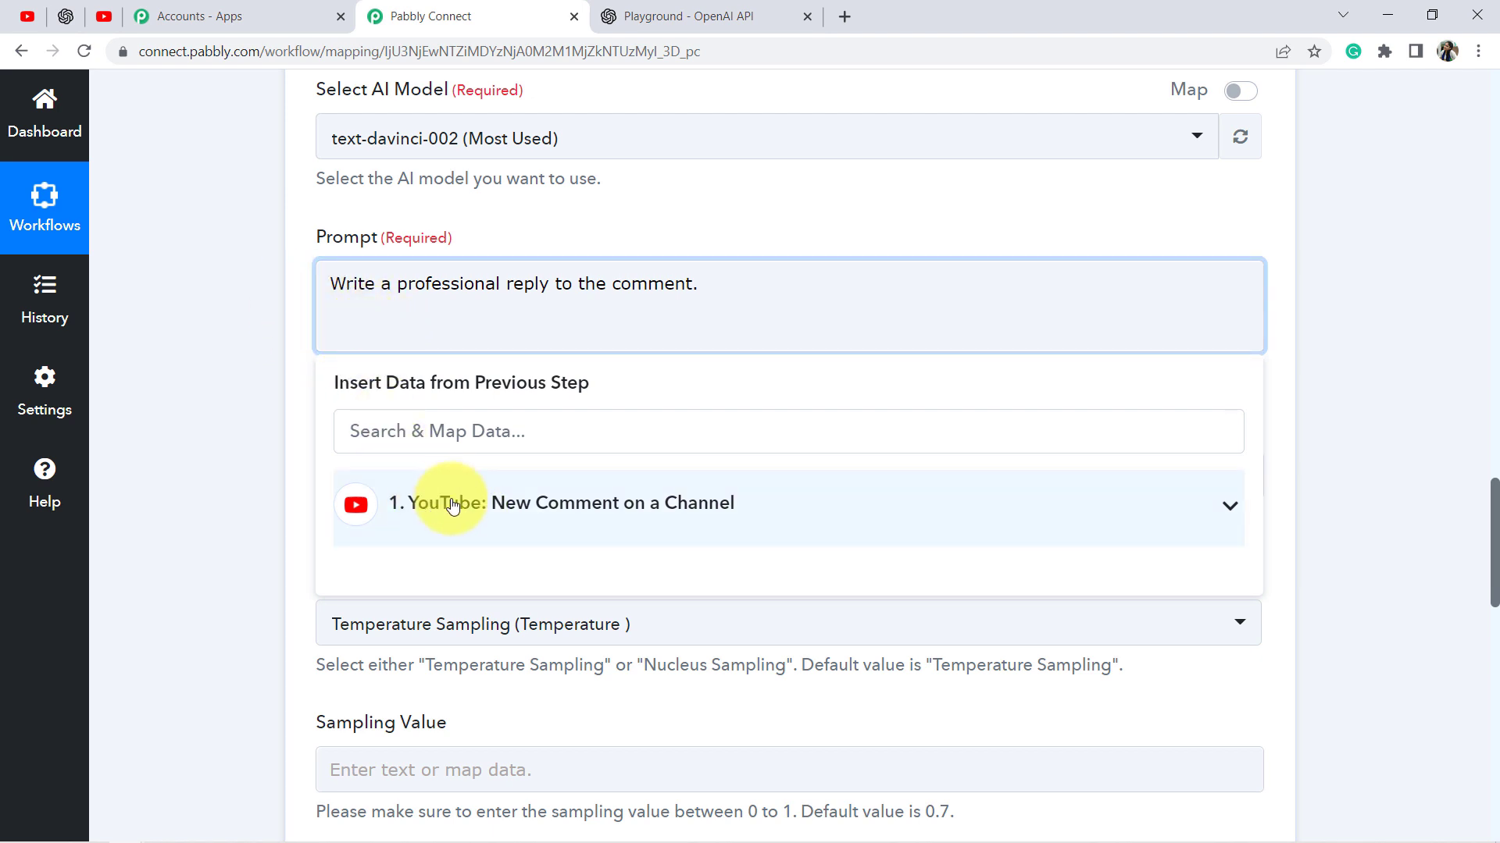
# Map the YouTube trigger's "Snippet TopLevelComment Snippet TextOriginal" value into the prompt below the instruction
pyautogui.scroll(8, 1188, 295)
pyautogui.scroll(9, 1073, 311)
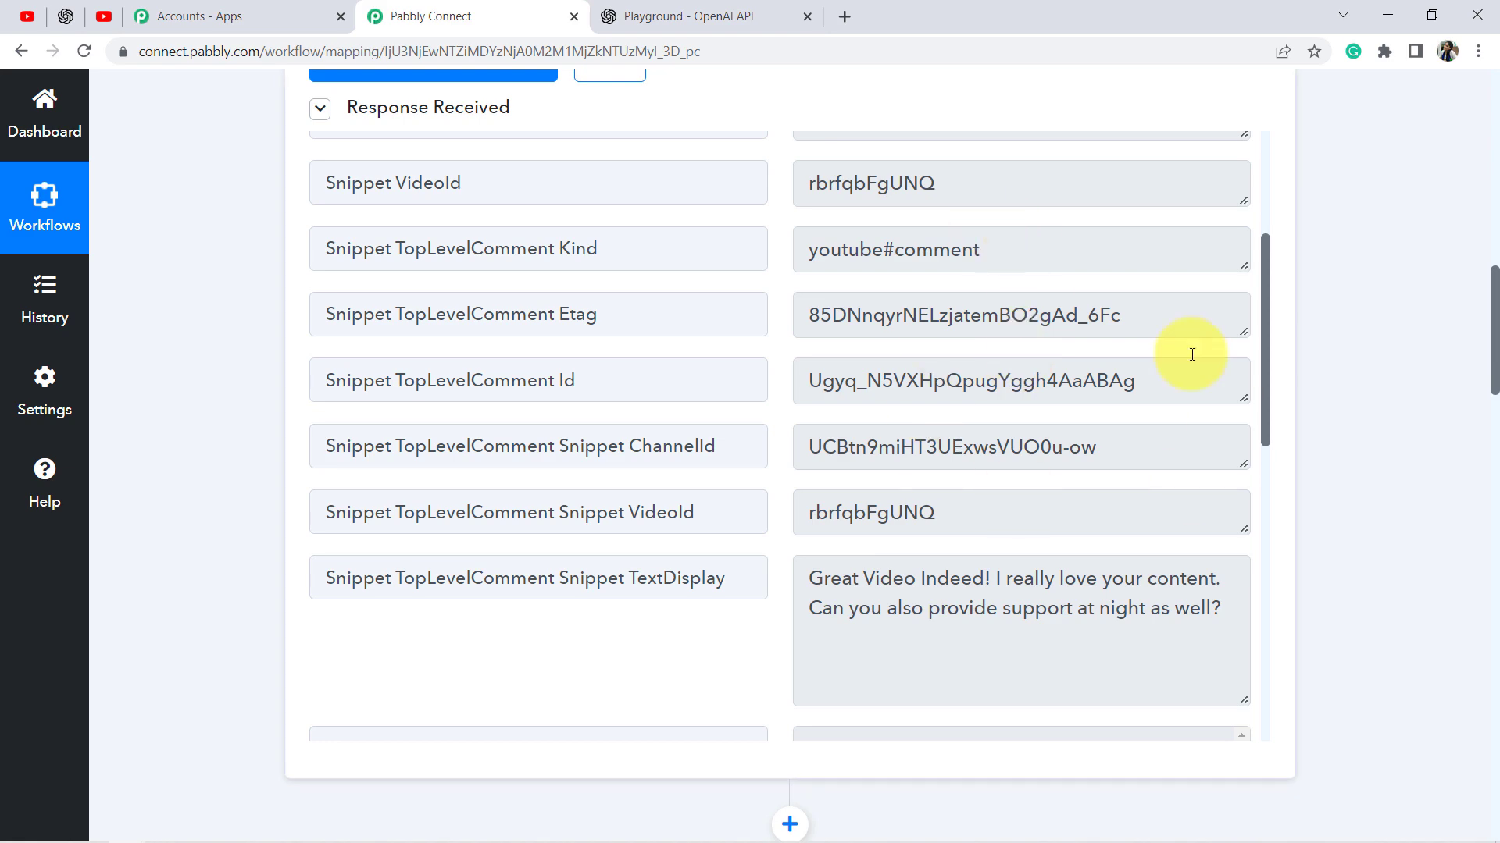
pyautogui.scroll(-10, 635, 408)
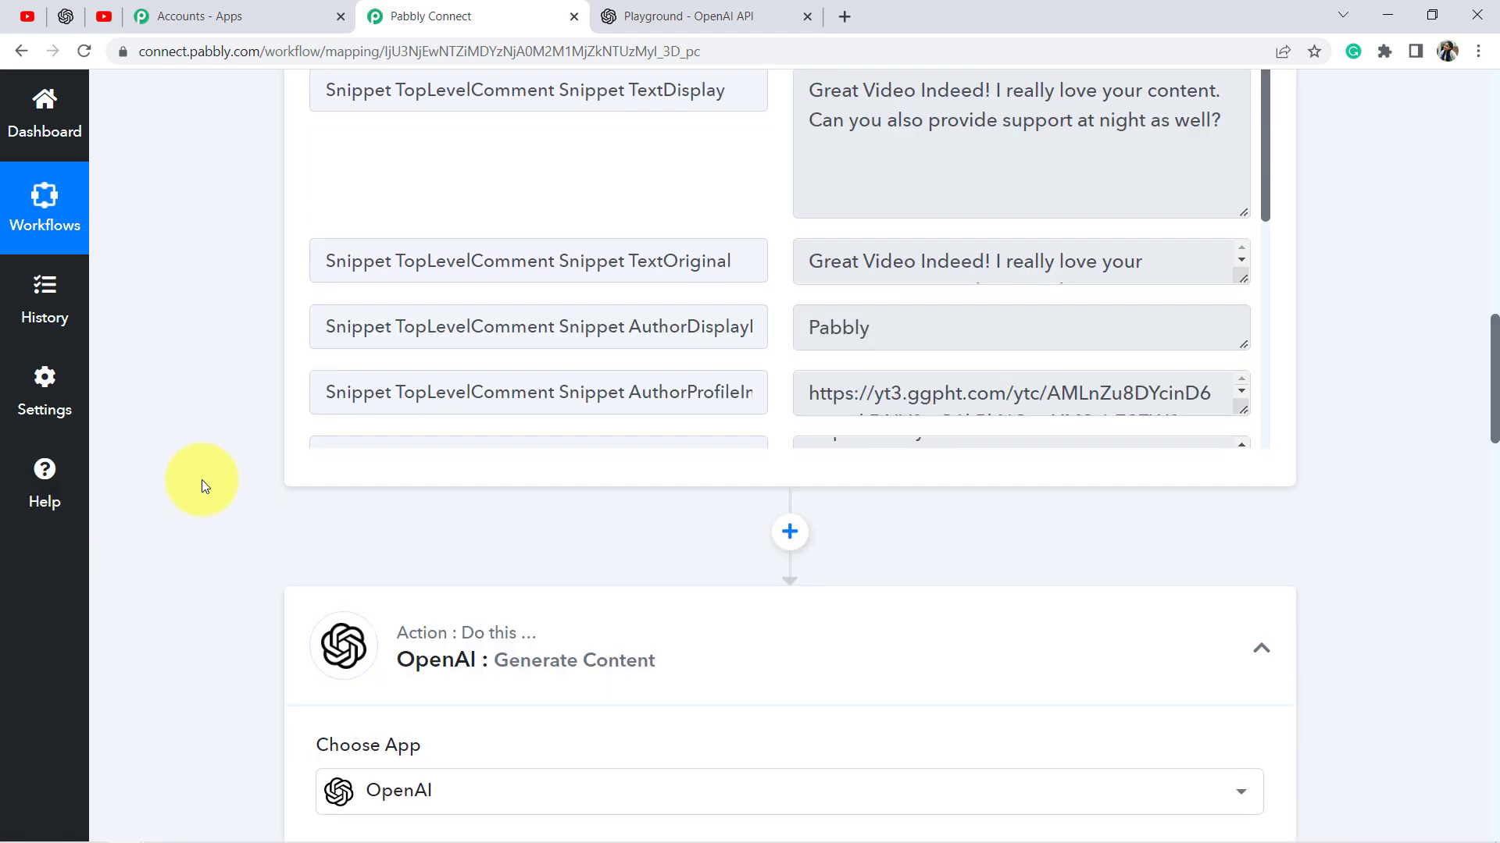
pyautogui.scroll(-9, 202, 480)
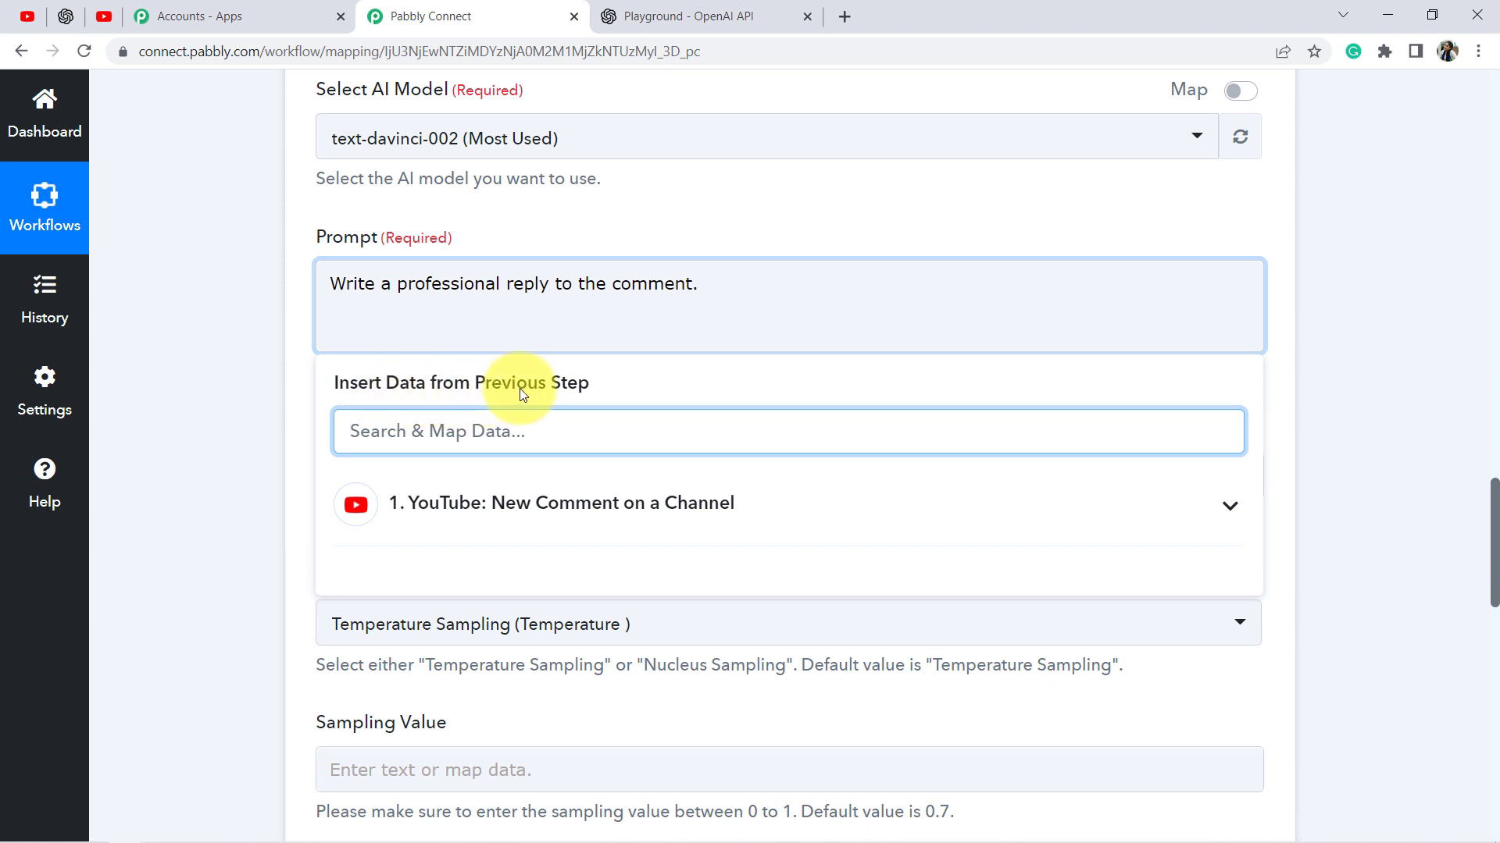
pyautogui.scroll(-1, 546, 398)
pyautogui.click(534, 413)
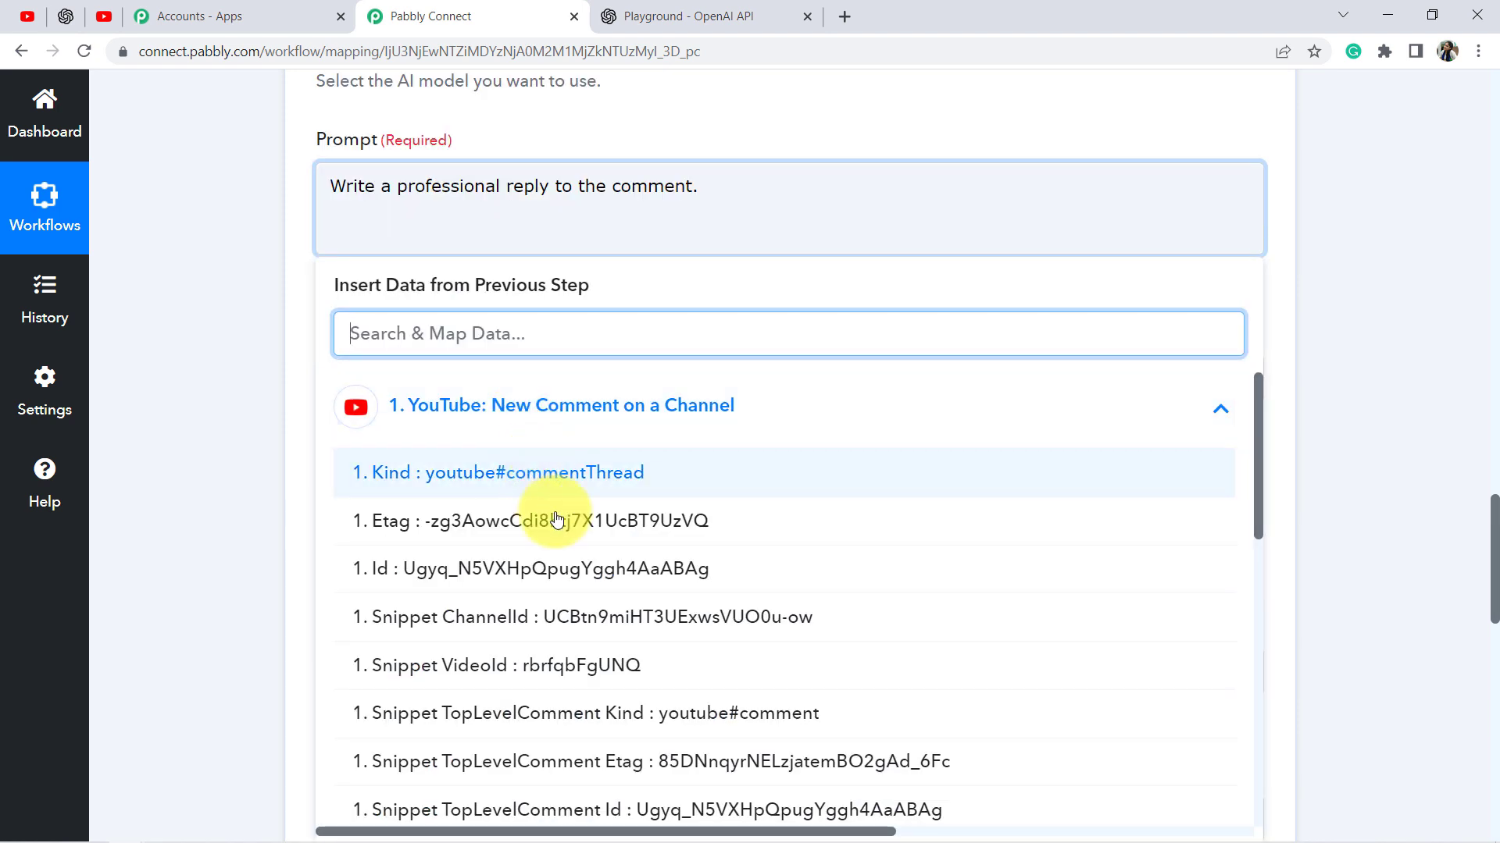
pyautogui.scroll(-1, 602, 539)
pyautogui.scroll(-2, 605, 546)
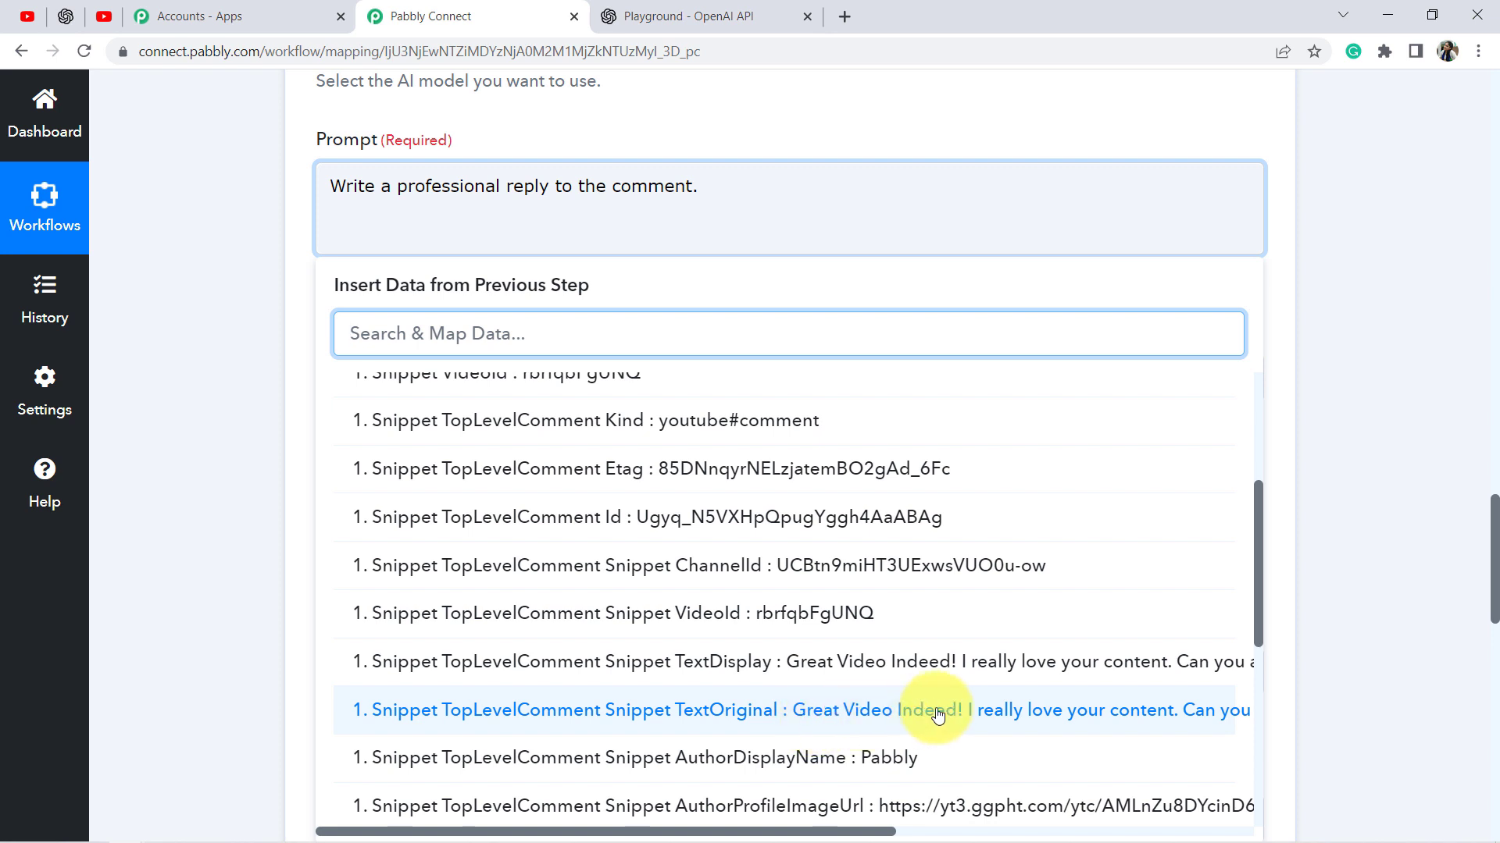
pyautogui.click(1000, 711)
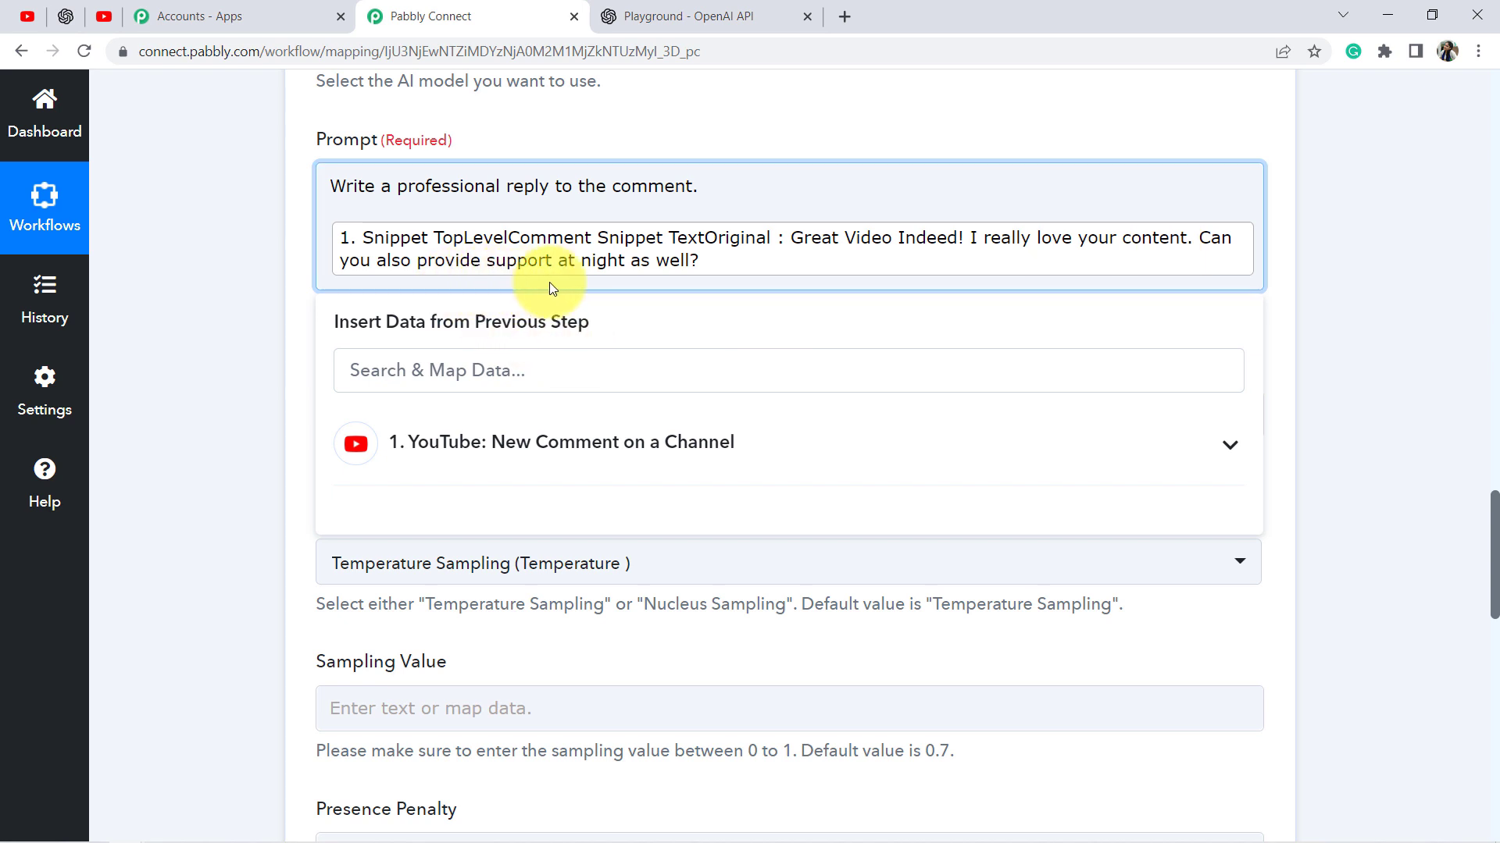
pyautogui.click(306, 409)
# Set Max Tokens to 256 in the OpenAI action
pyautogui.scroll(-2, 231, 372)
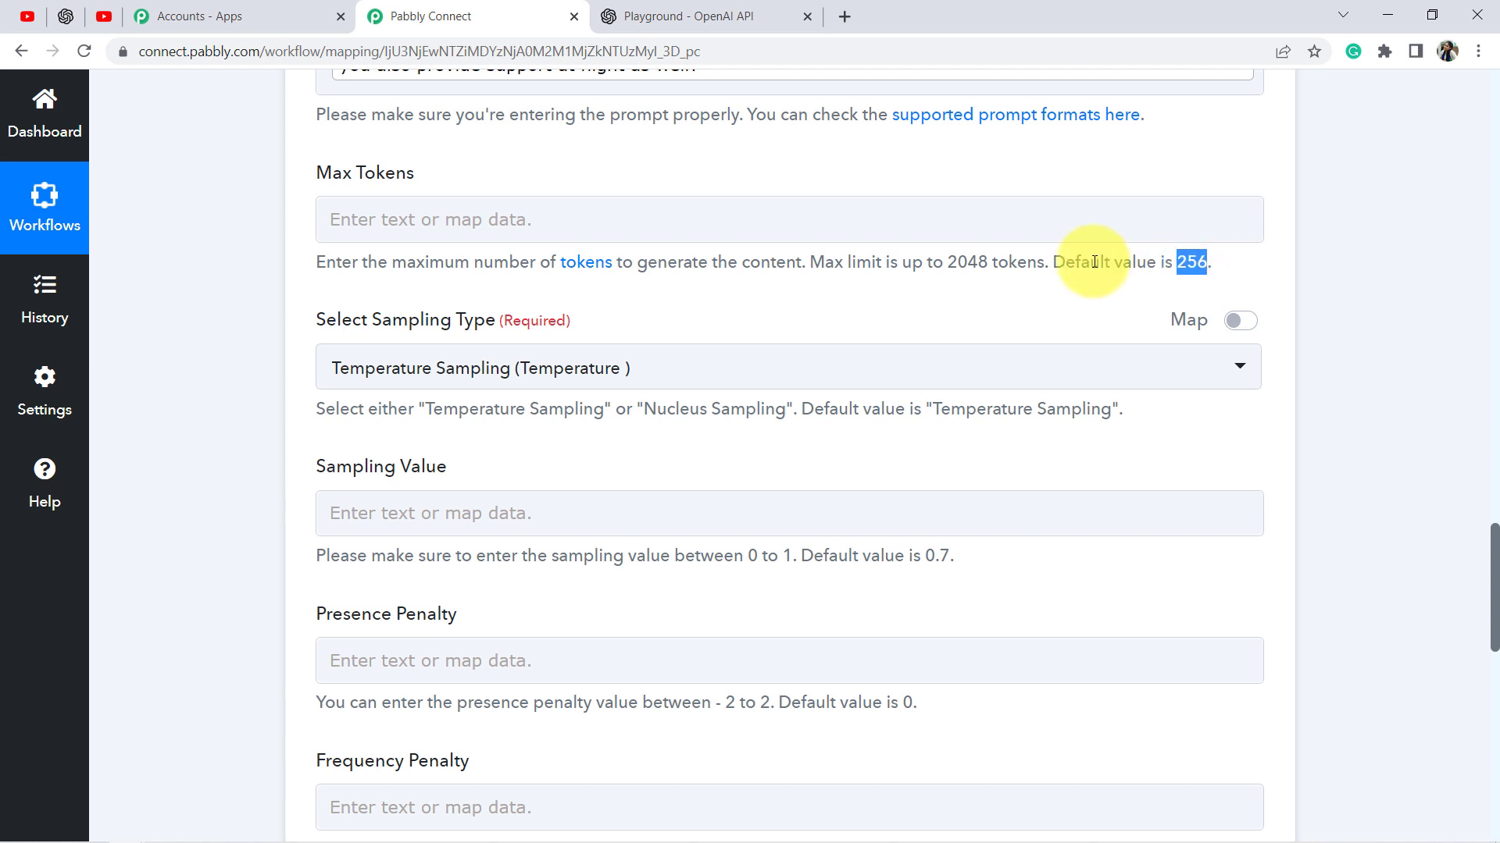
pyautogui.click(371, 219)
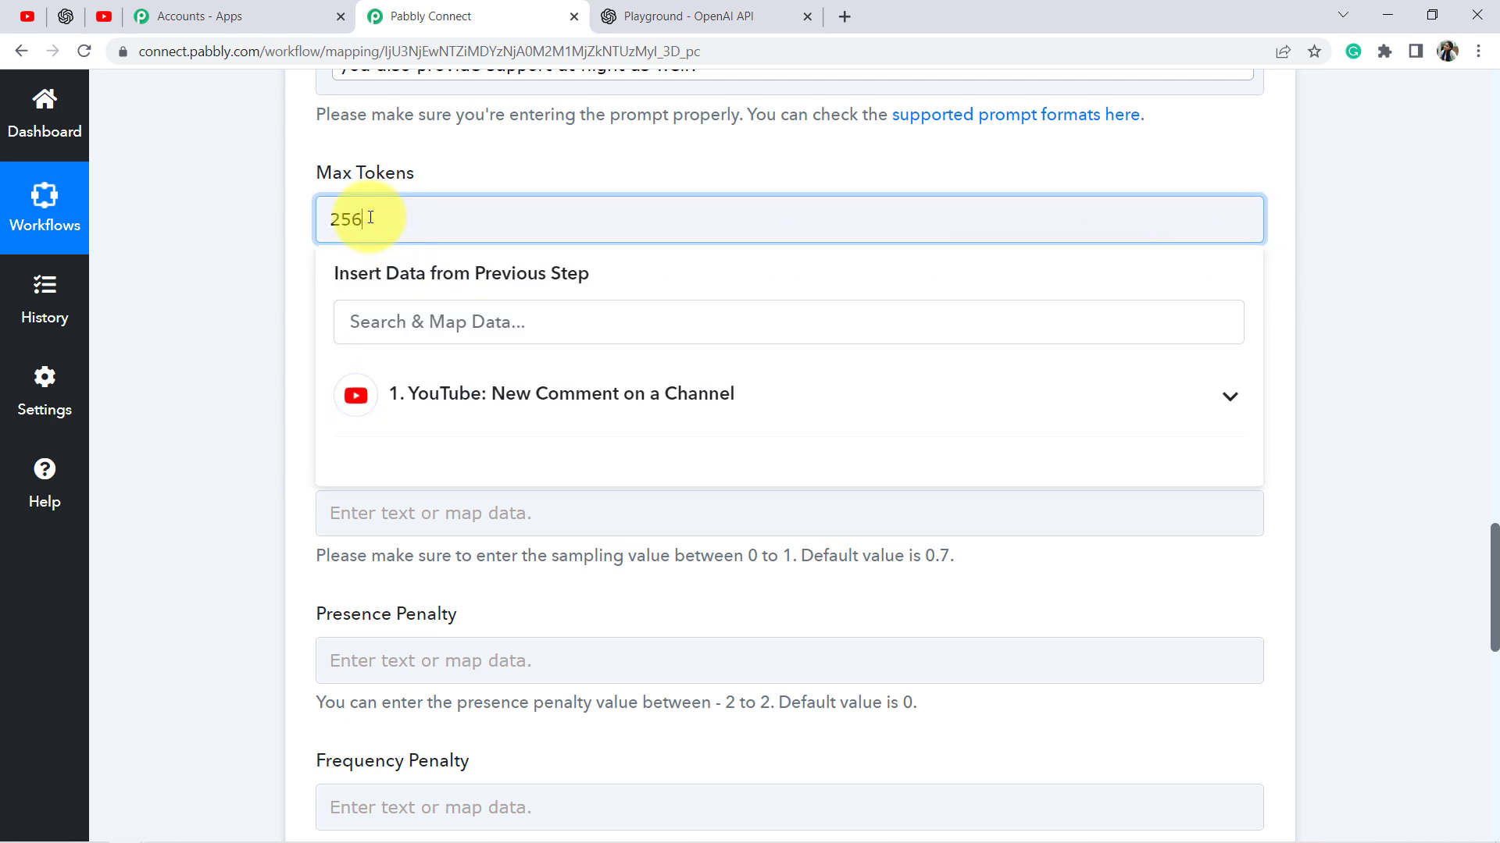
pyautogui.click(268, 295)
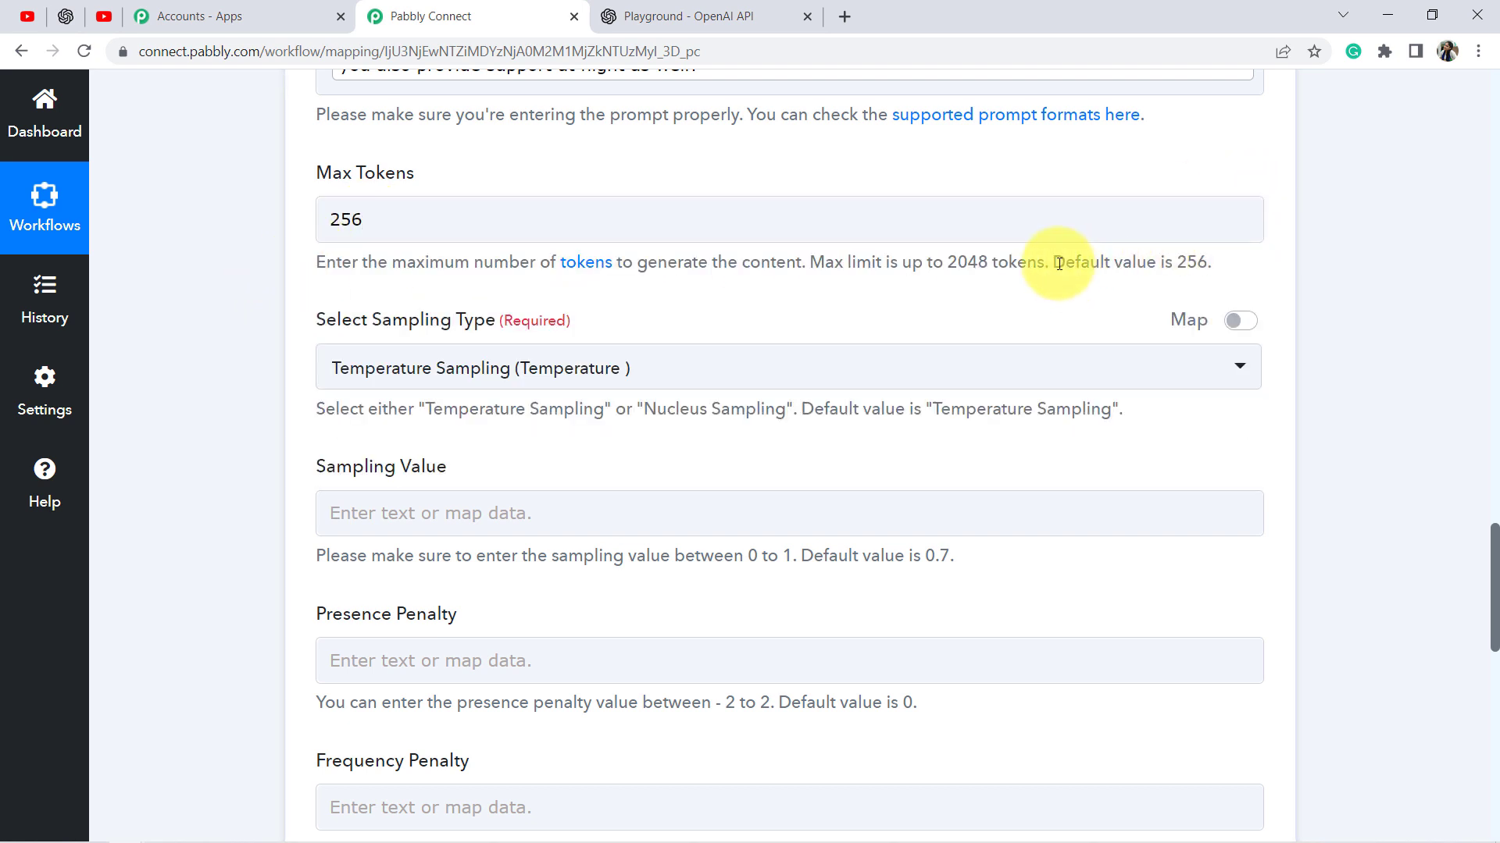
pyautogui.moveTo(1058, 263); pyautogui.dragTo(1198, 264)
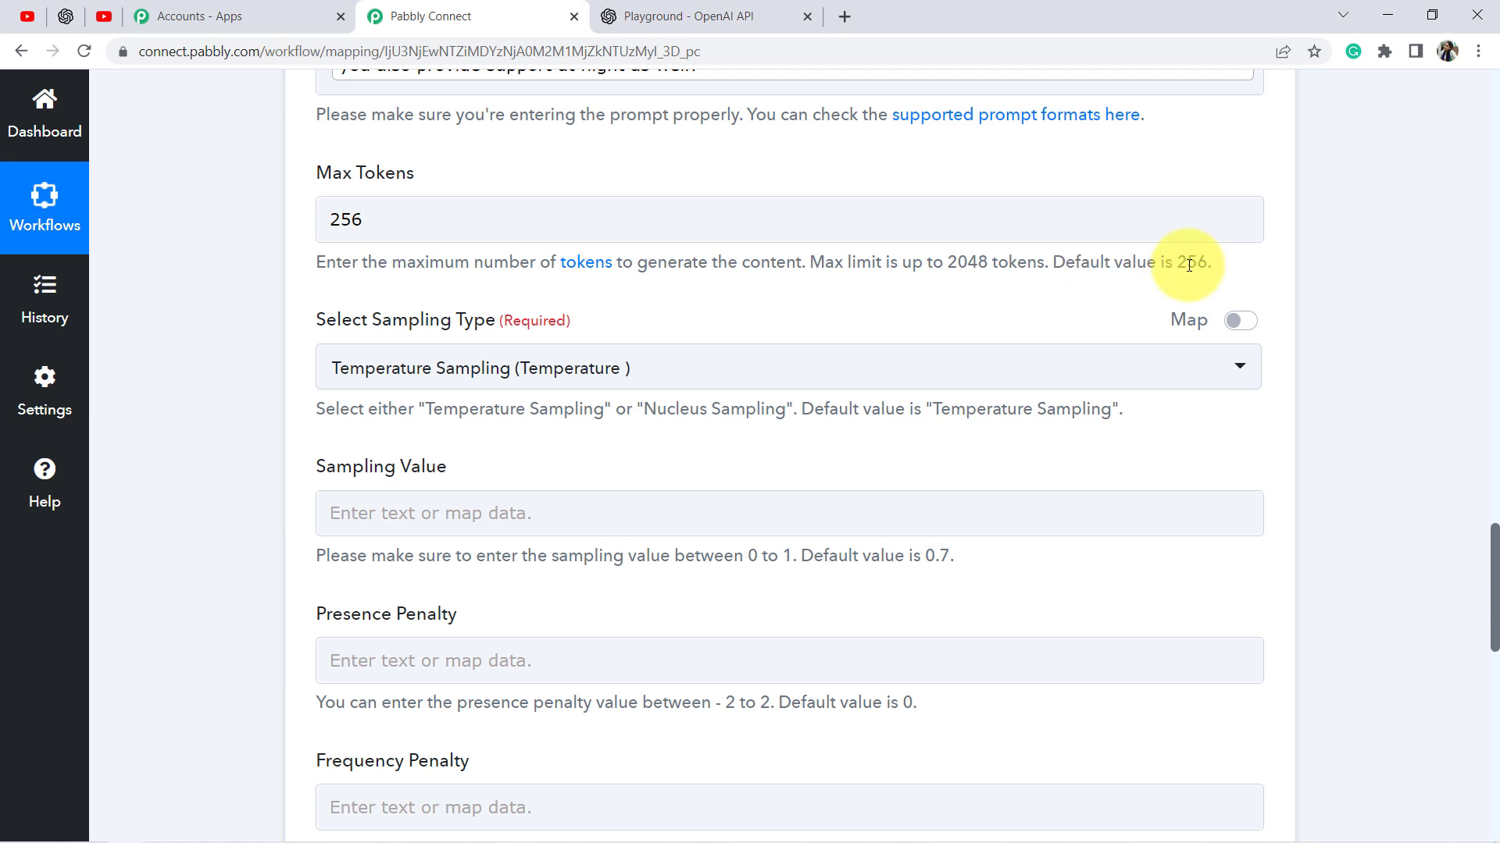
# Compare the action's Sampling Type setting with the Temperature and Top P explanations in the OpenAI Playground
pyautogui.scroll(-1, 586, 238)
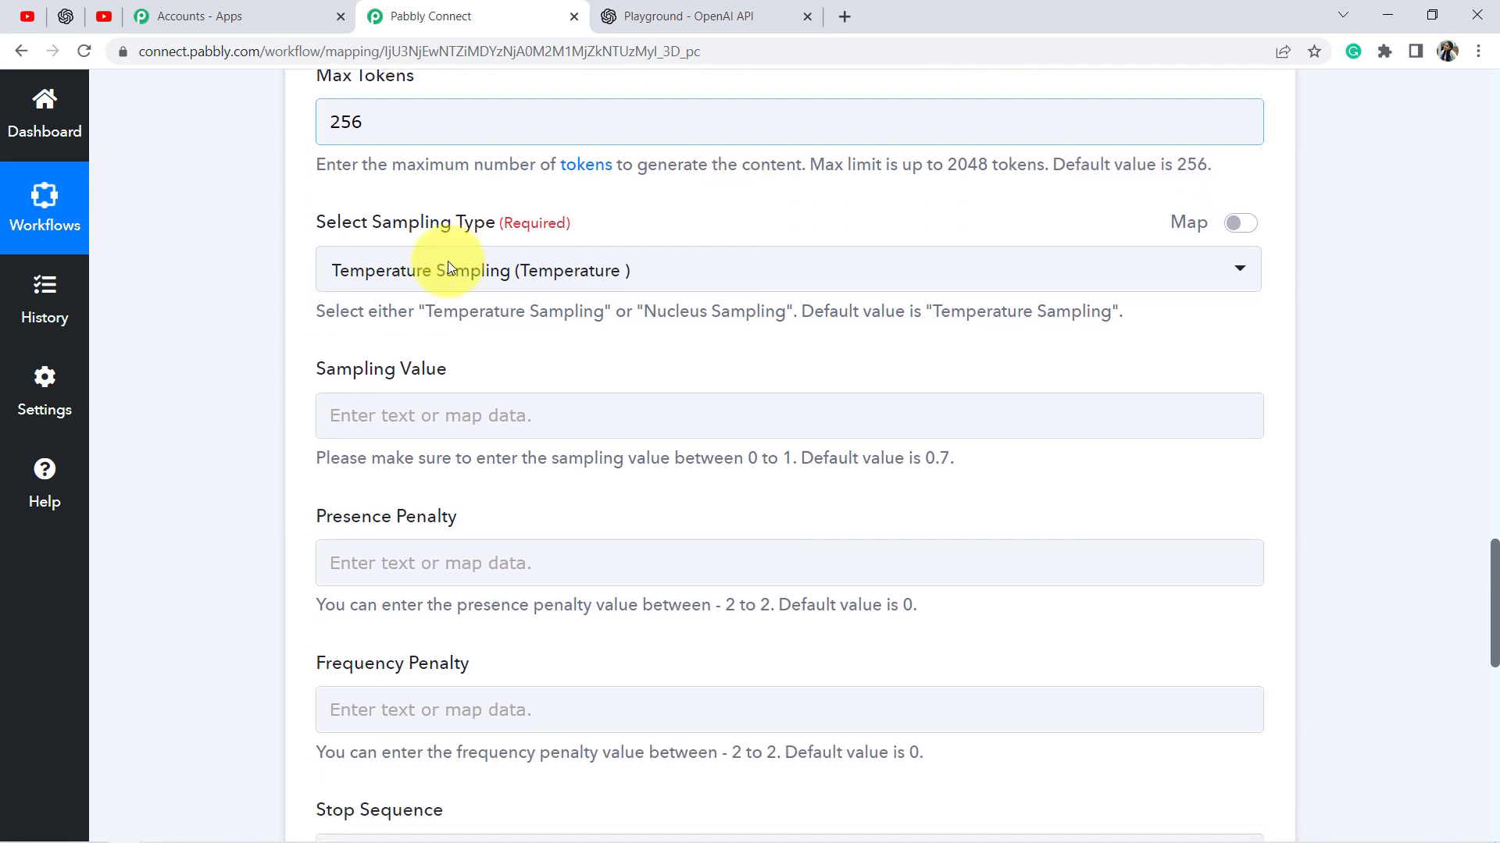
pyautogui.moveTo(366, 231); pyautogui.dragTo(538, 219)
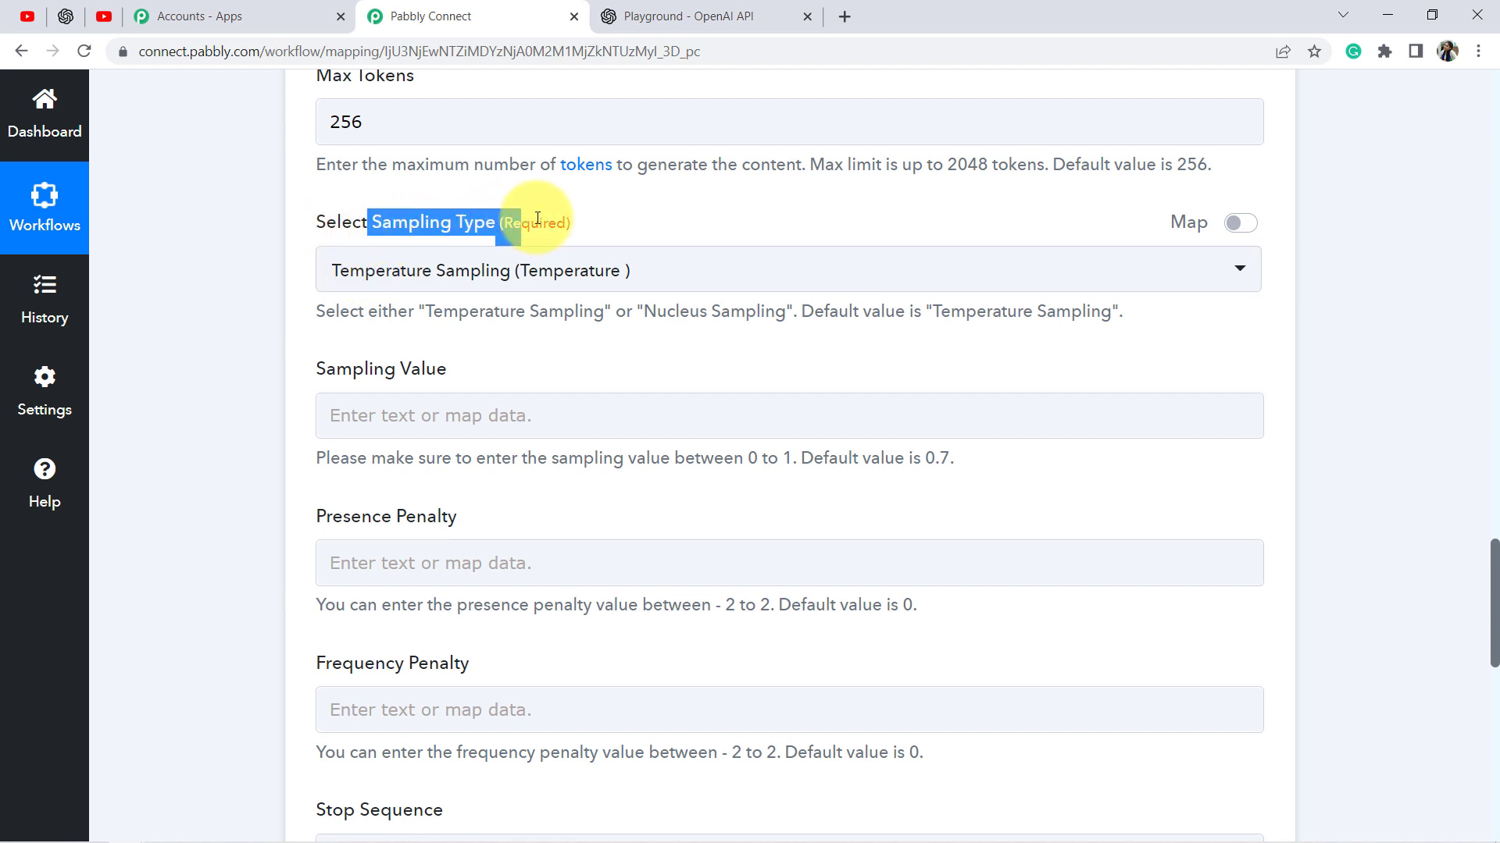
pyautogui.click(621, 16)
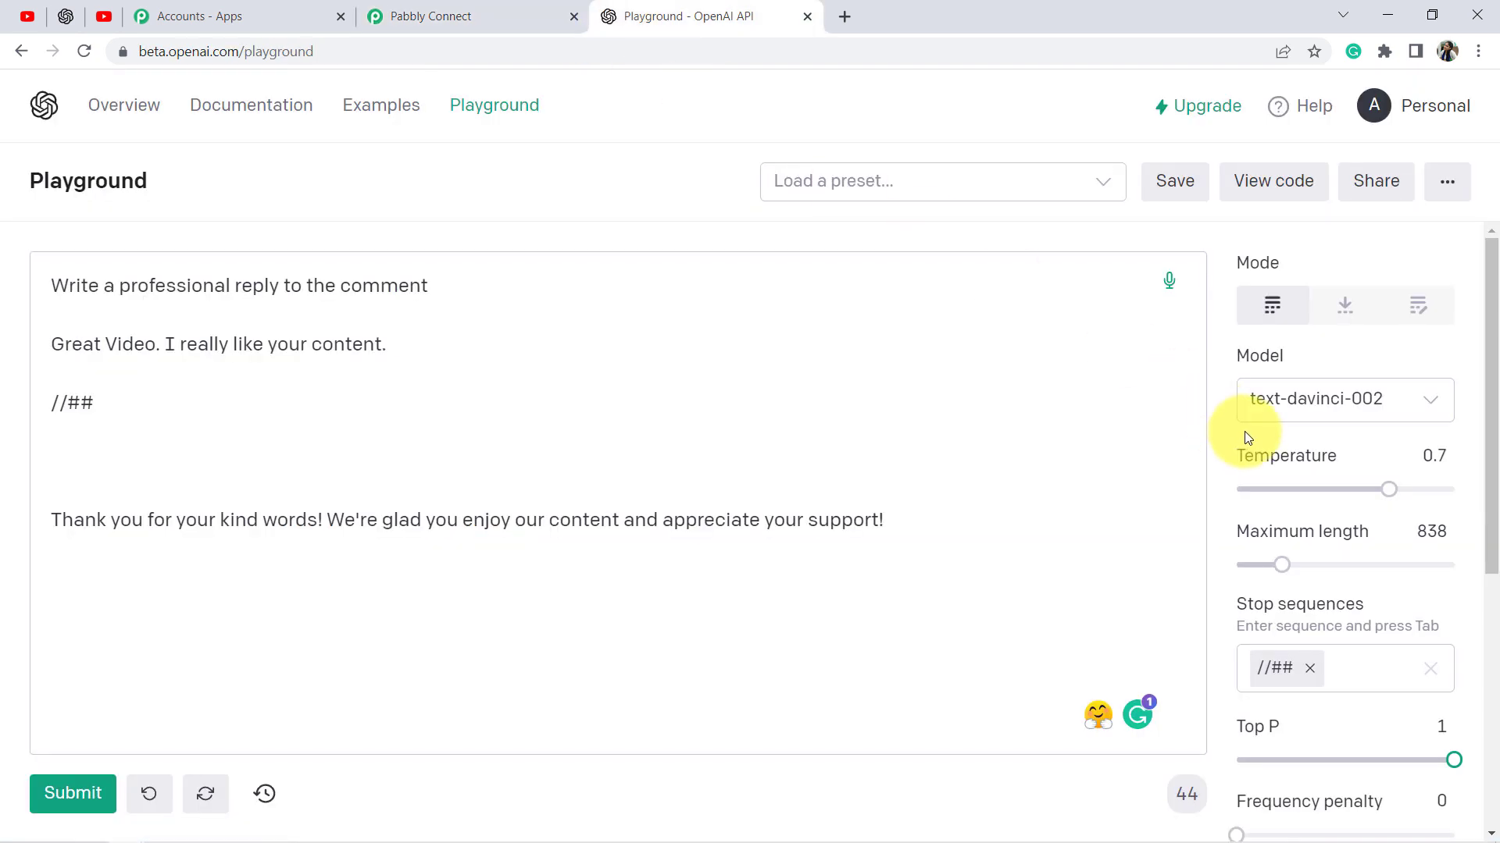
pyautogui.moveTo(1361, 492)
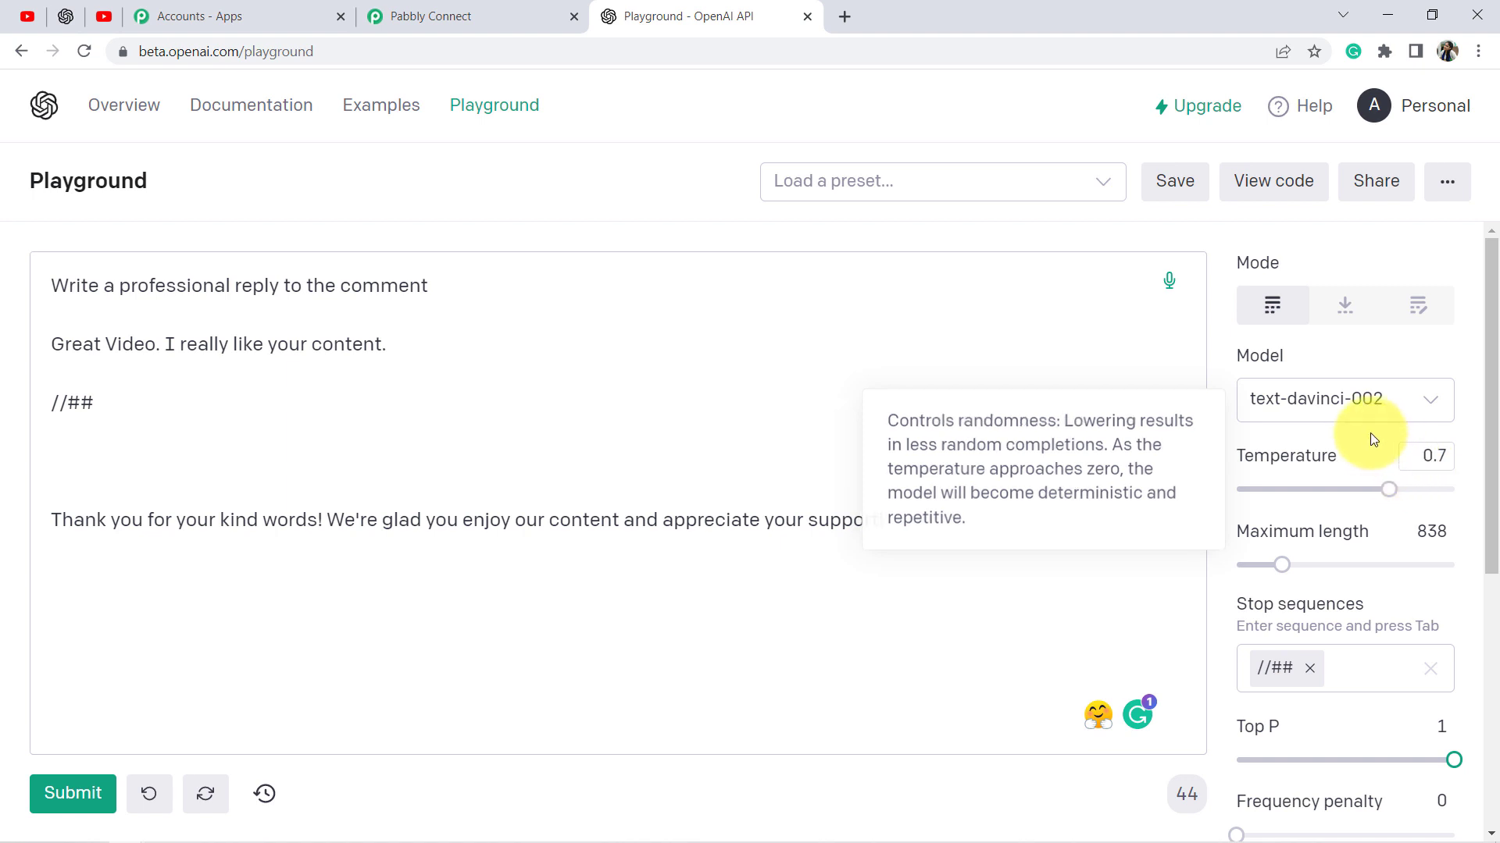
pyautogui.scroll(-4, 1366, 439)
pyautogui.moveTo(1263, 434)
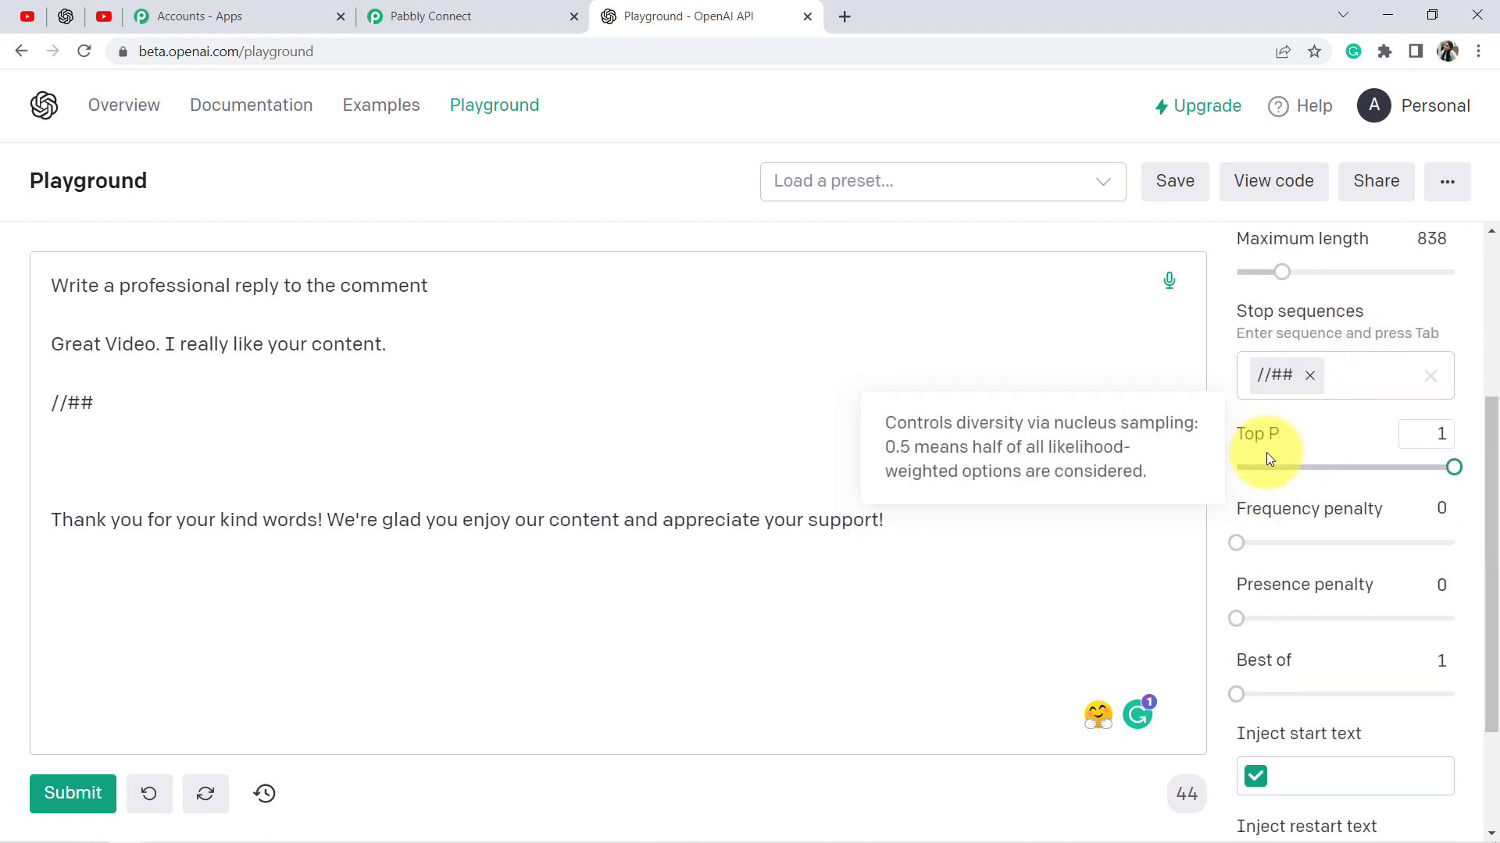
pyautogui.click(419, 14)
pyautogui.click(295, 308)
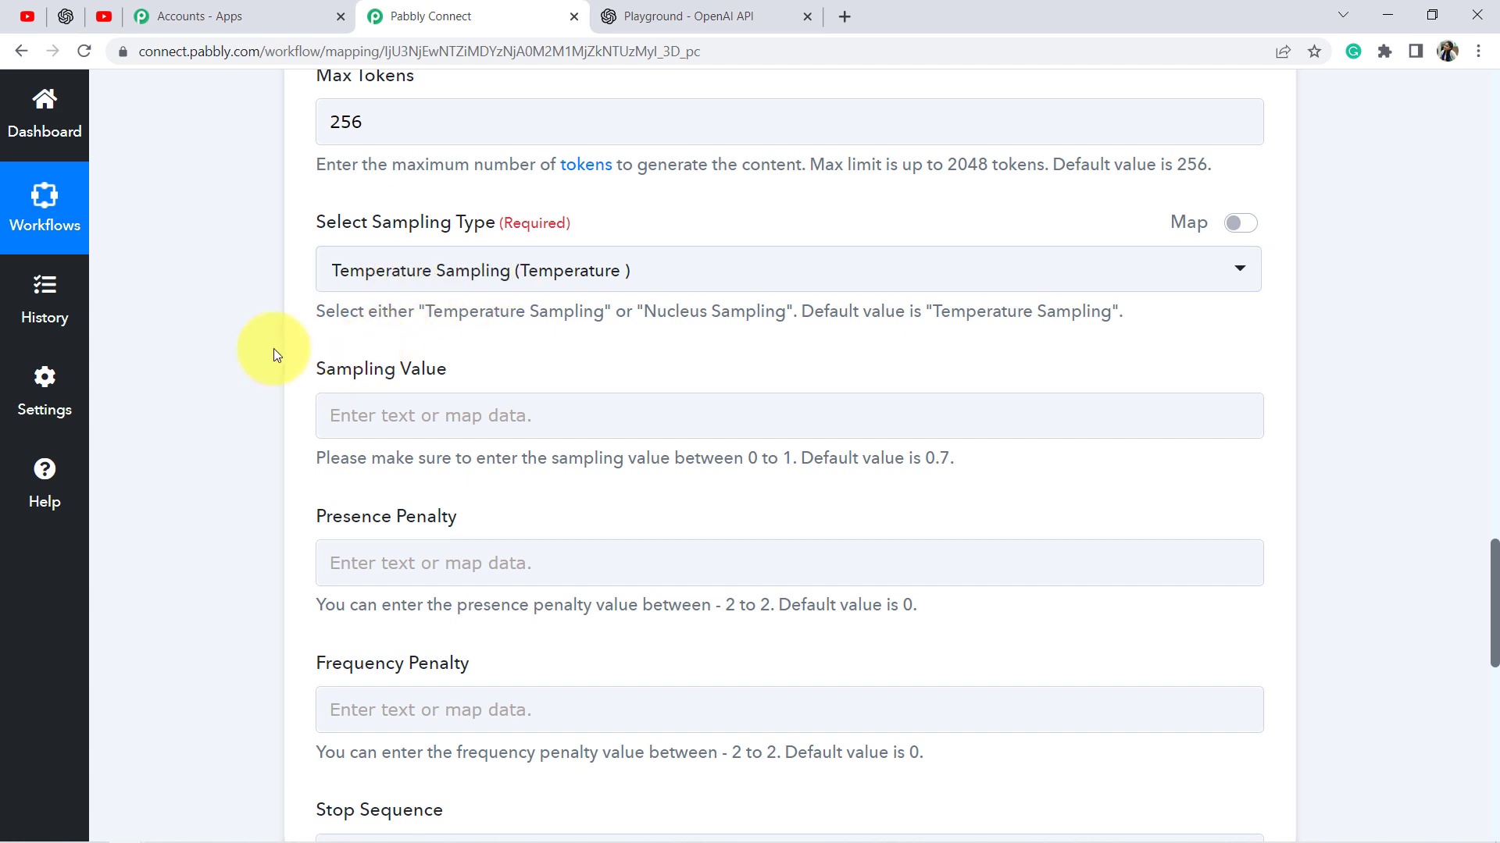
# Examine the Sampling Value, Presence Penalty and Stop Sequence fields and compare them with the Playground's remaining settings
pyautogui.scroll(-1, 273, 348)
pyautogui.moveTo(334, 275); pyautogui.dragTo(481, 279)
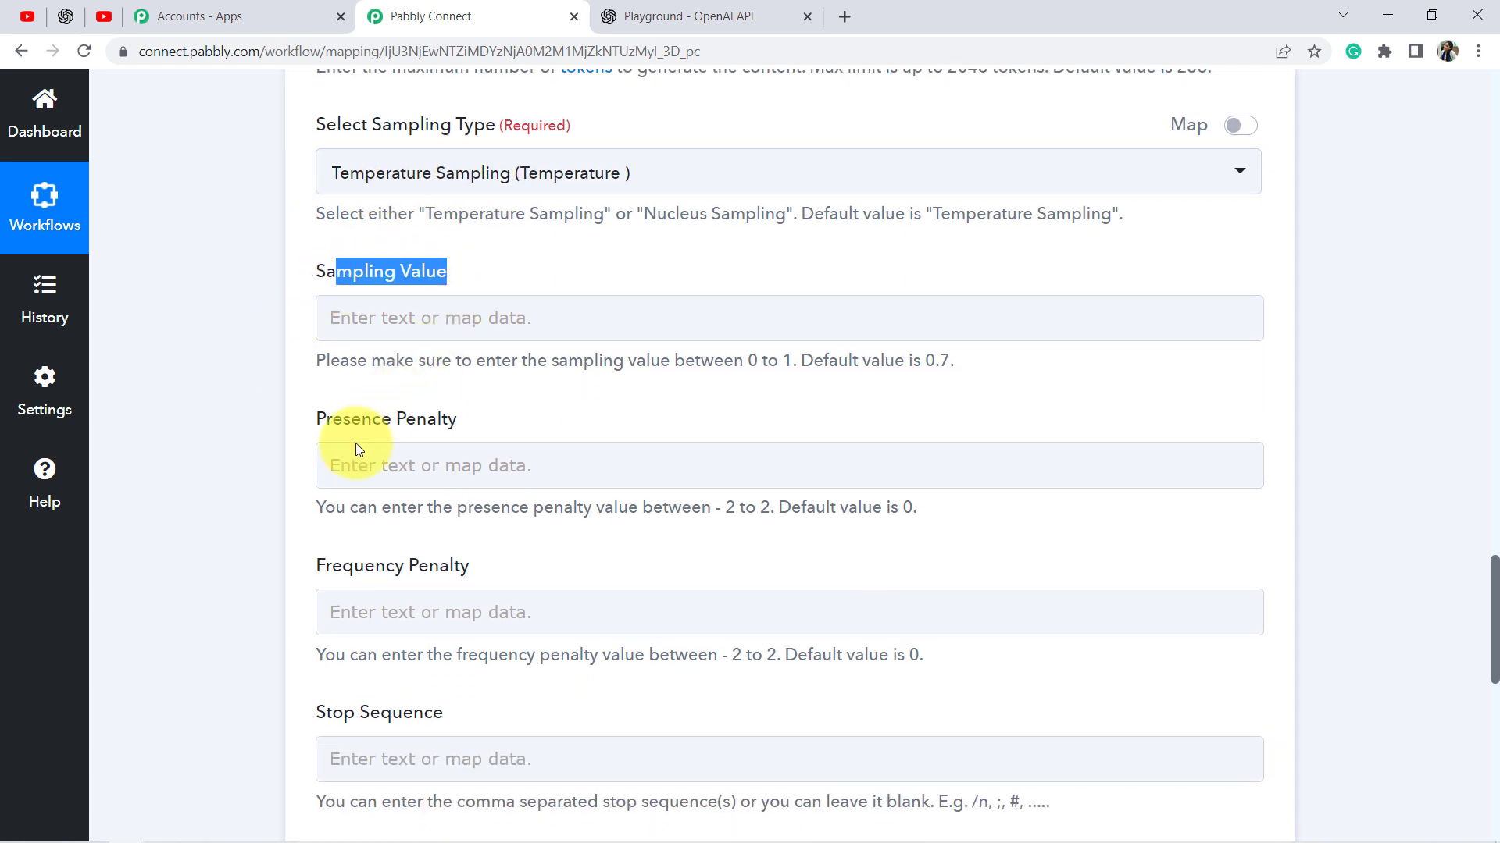
pyautogui.moveTo(345, 431); pyautogui.dragTo(516, 403)
pyautogui.scroll(-2, 516, 403)
pyautogui.moveTo(342, 372); pyautogui.dragTo(448, 381)
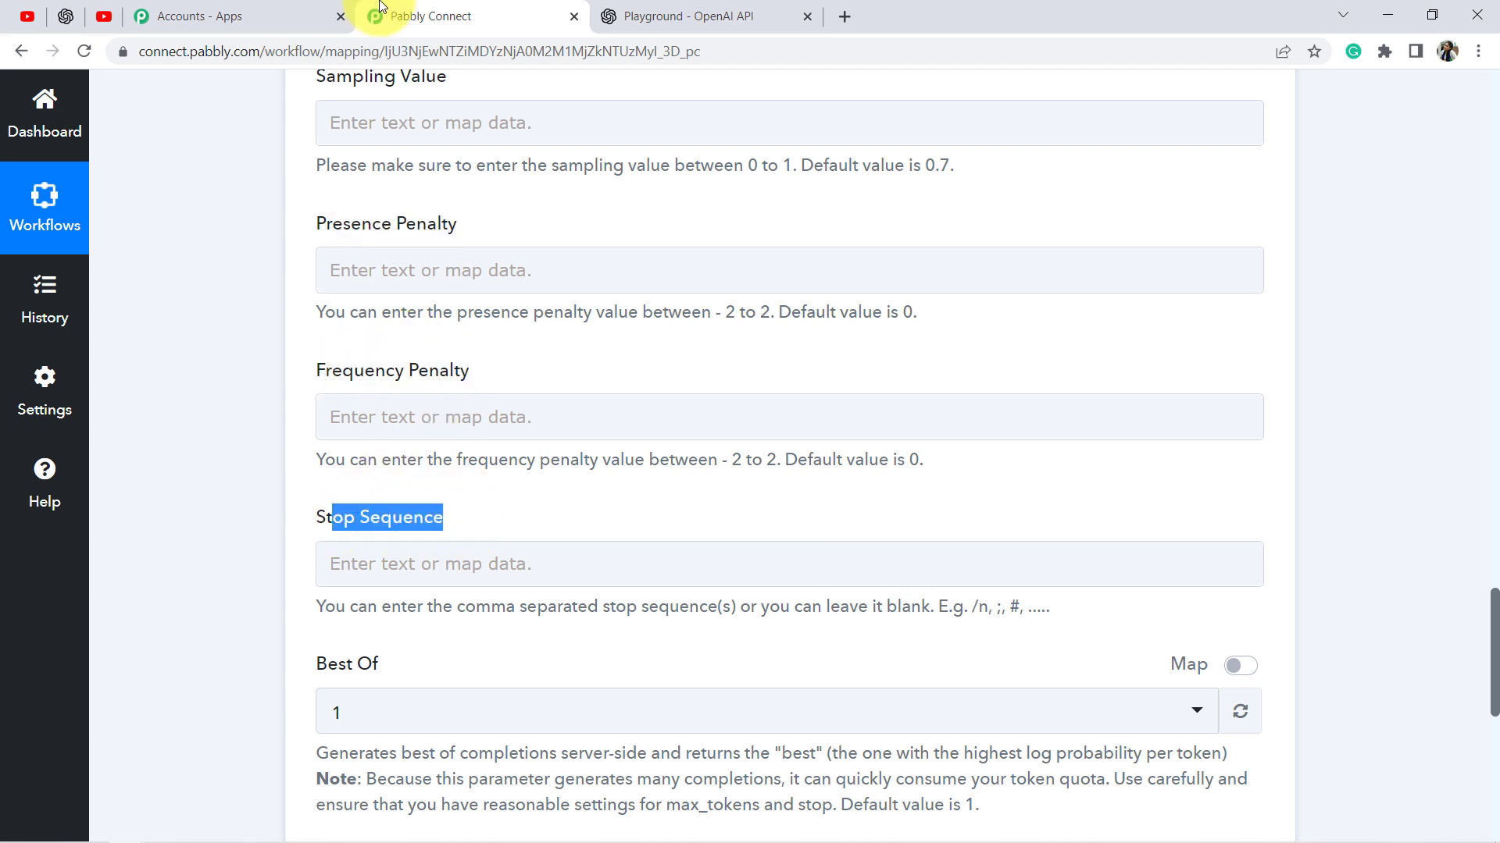
pyautogui.click(636, 16)
pyautogui.scroll(-2, 1334, 491)
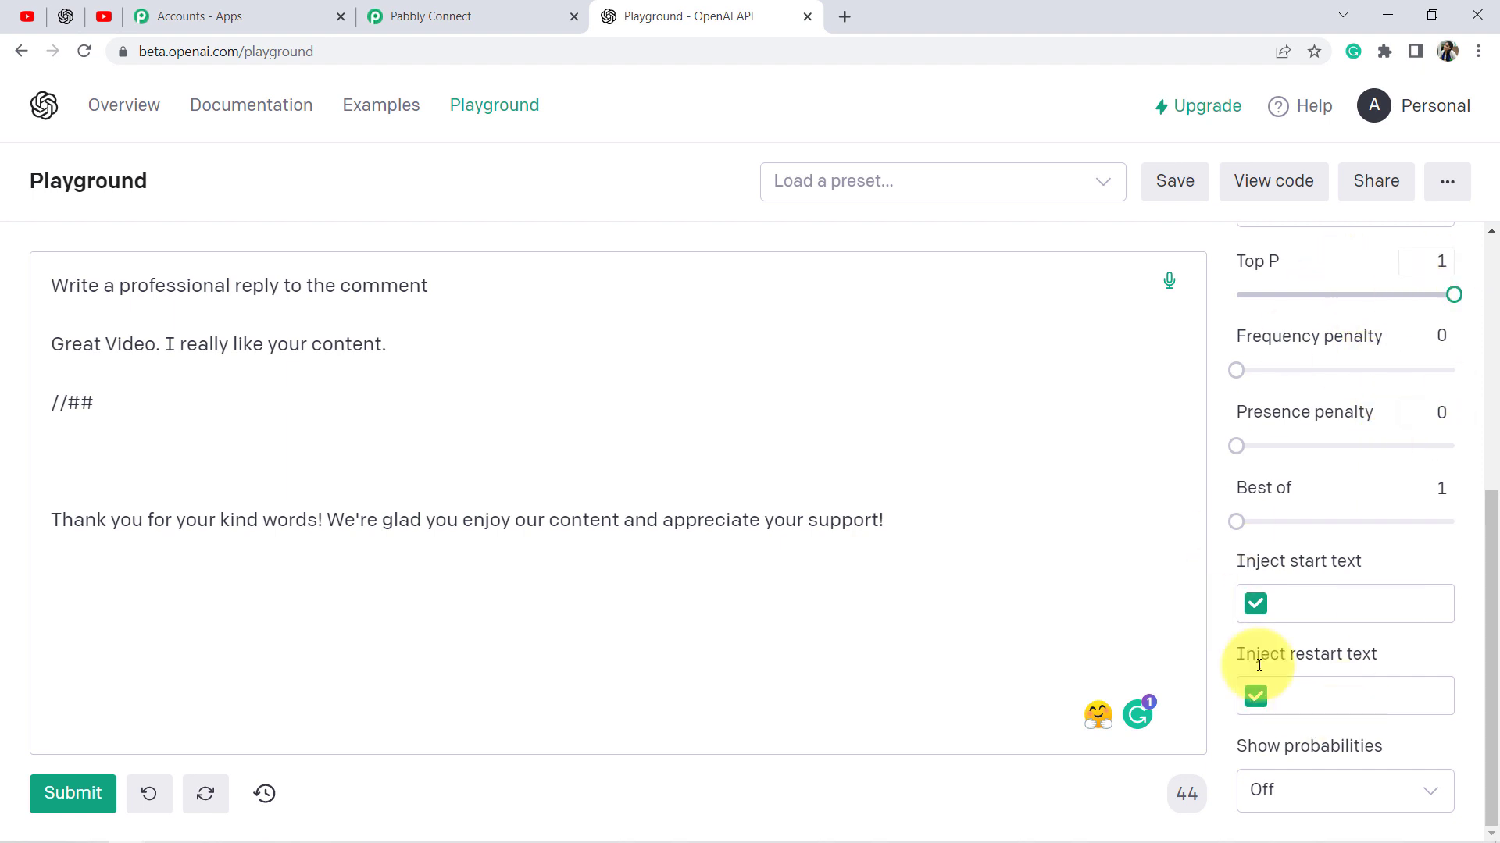
pyautogui.moveTo(168, 54); pyautogui.dragTo(257, 58)
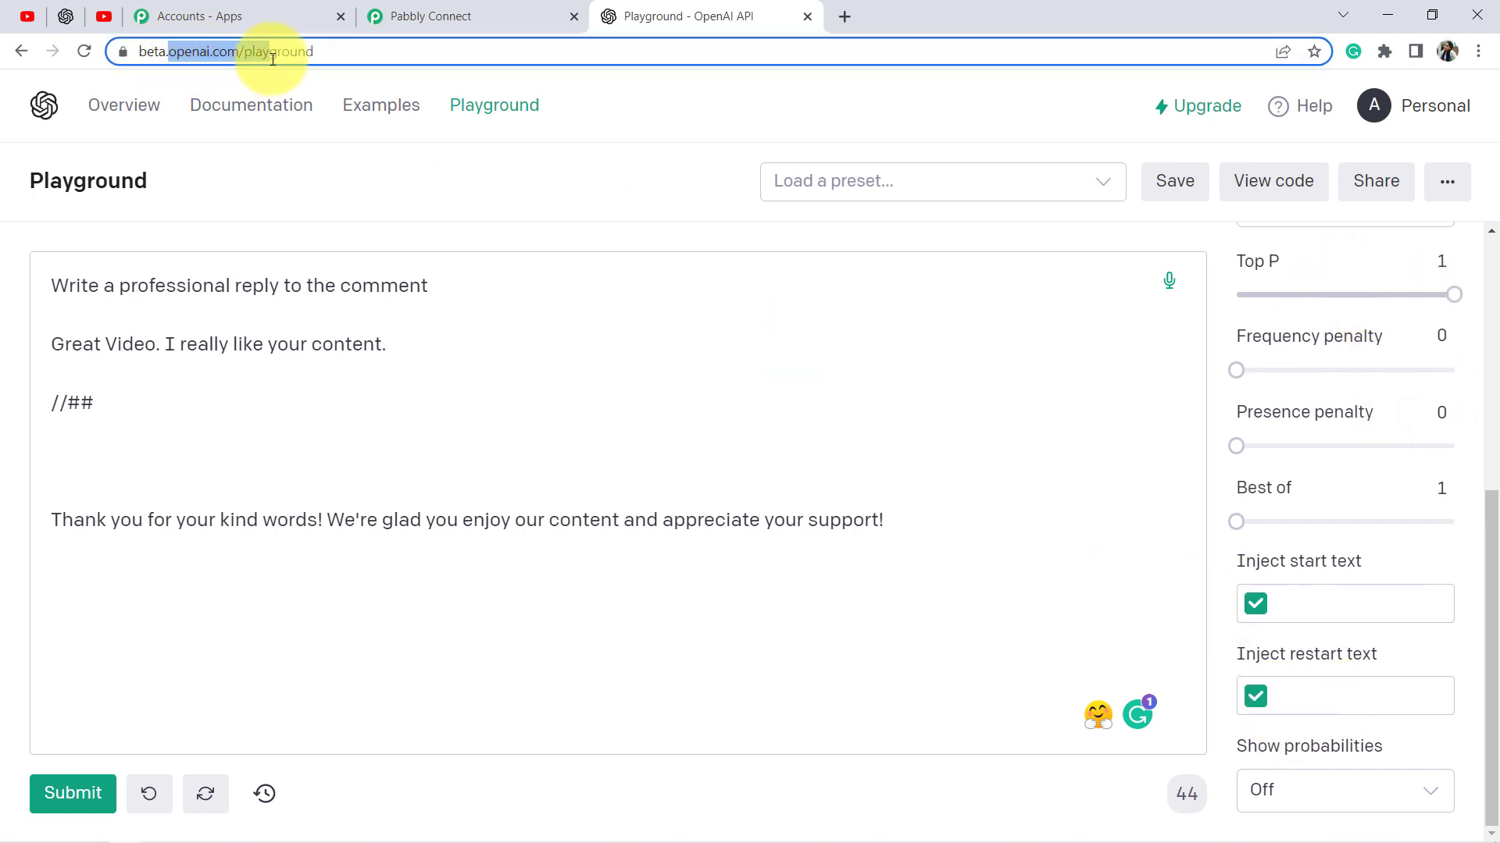
# Return to Pabbly Connect and read the default values given for the sampling and penalty fields
pyautogui.click(516, 10)
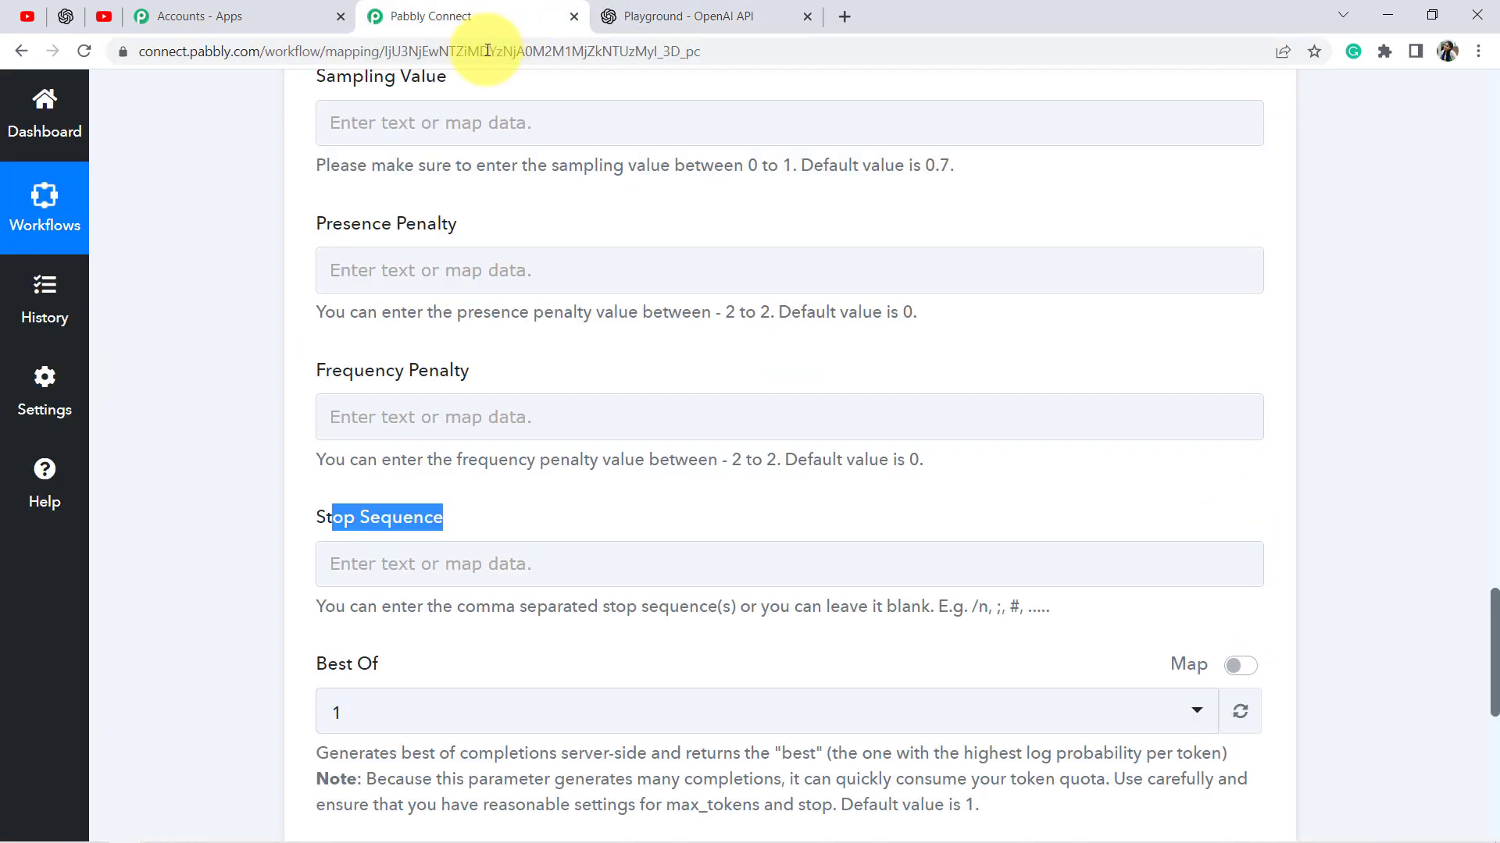
pyautogui.click(191, 368)
pyautogui.scroll(3, 381, 386)
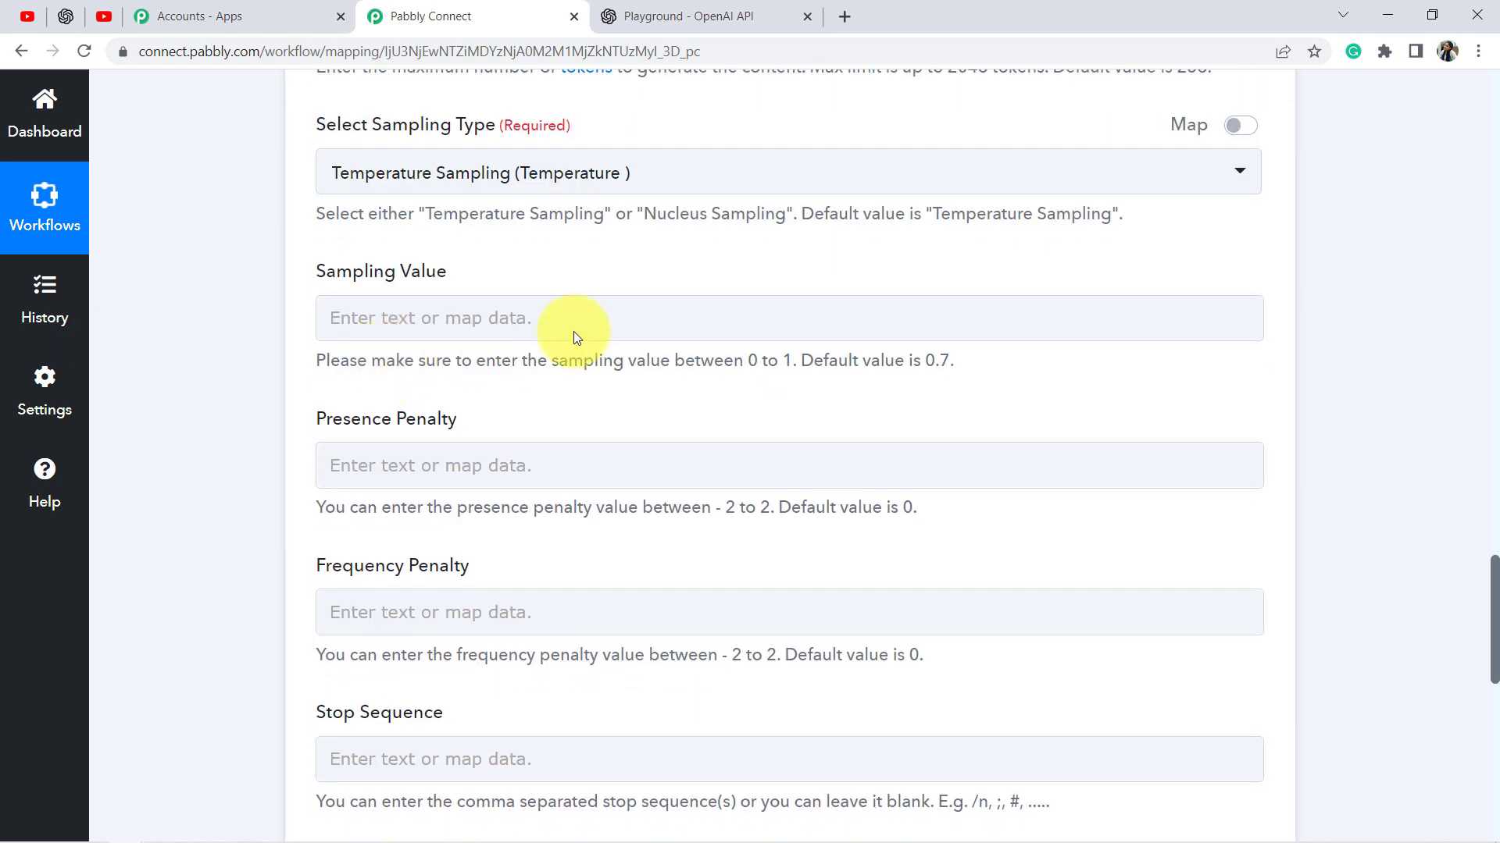
pyautogui.moveTo(850, 361); pyautogui.dragTo(952, 360)
pyautogui.moveTo(800, 508); pyautogui.dragTo(916, 509)
pyautogui.scroll(-3, 877, 405)
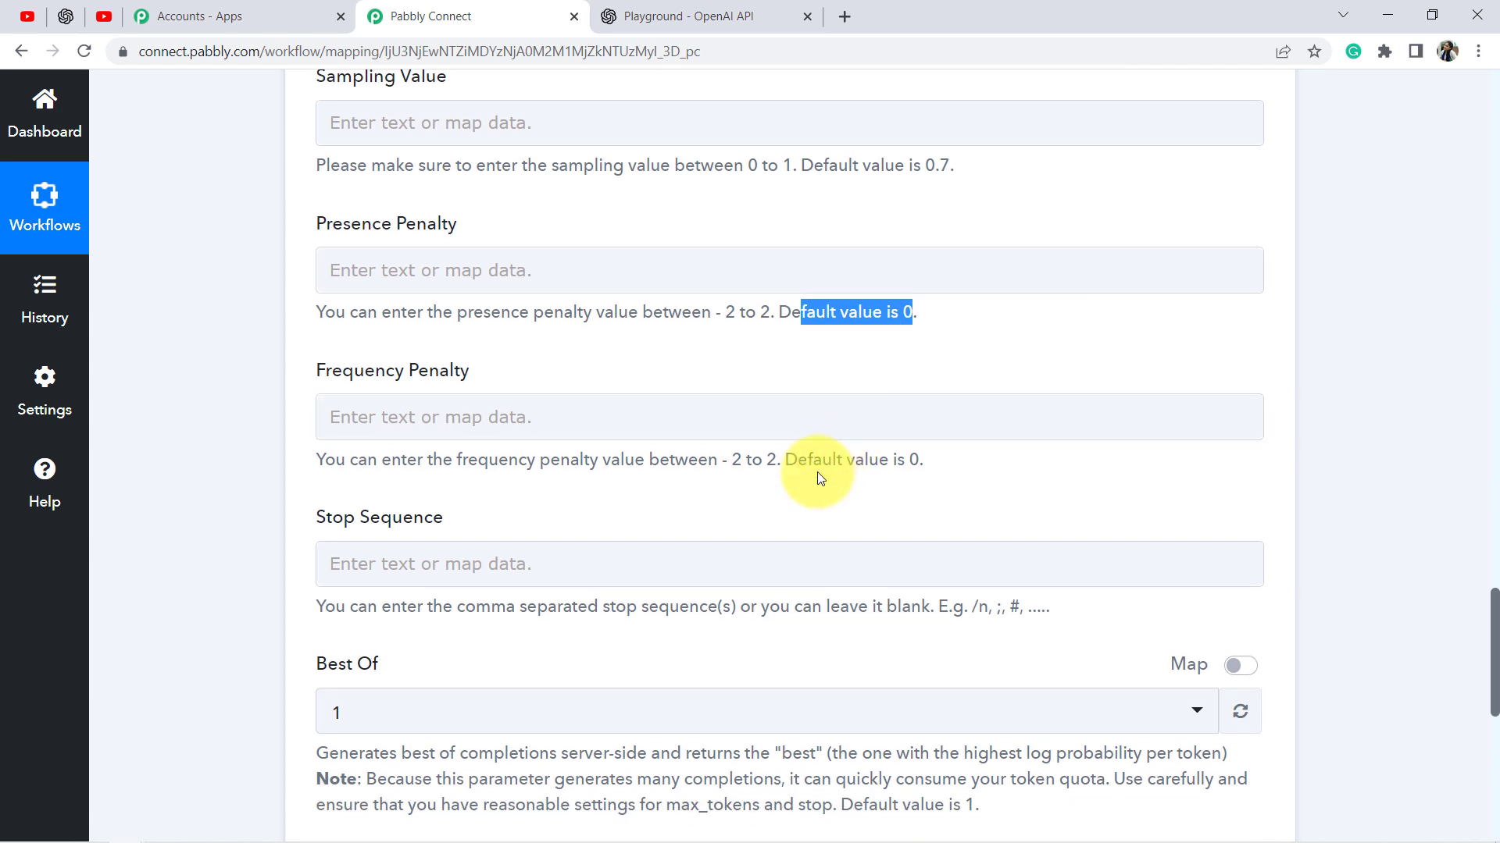
# Save the OpenAI action with a test request and review the object and model fields of the response
pyautogui.scroll(-5, 770, 391)
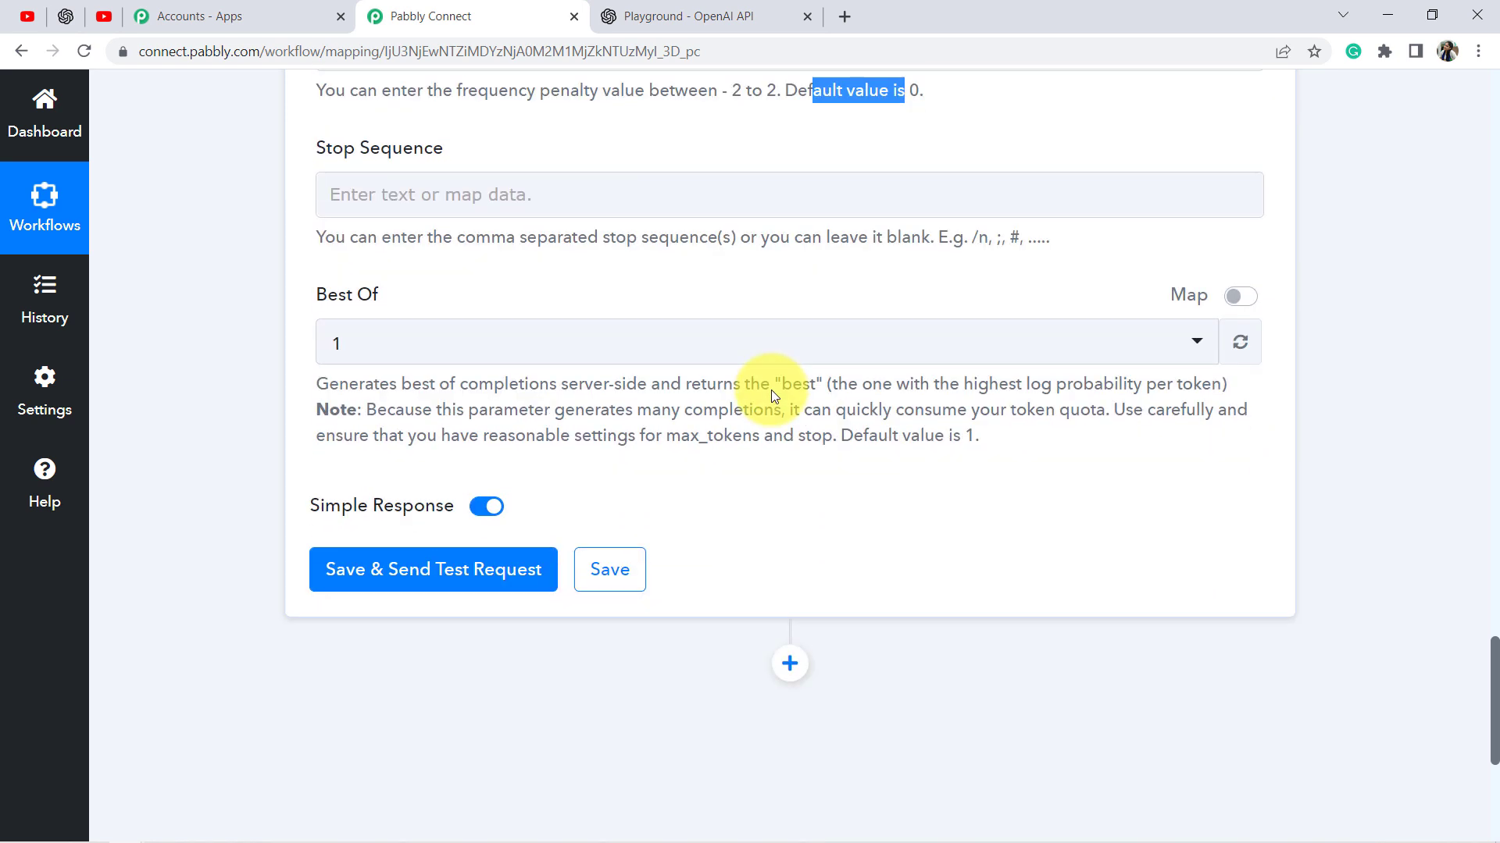
pyautogui.click(390, 550)
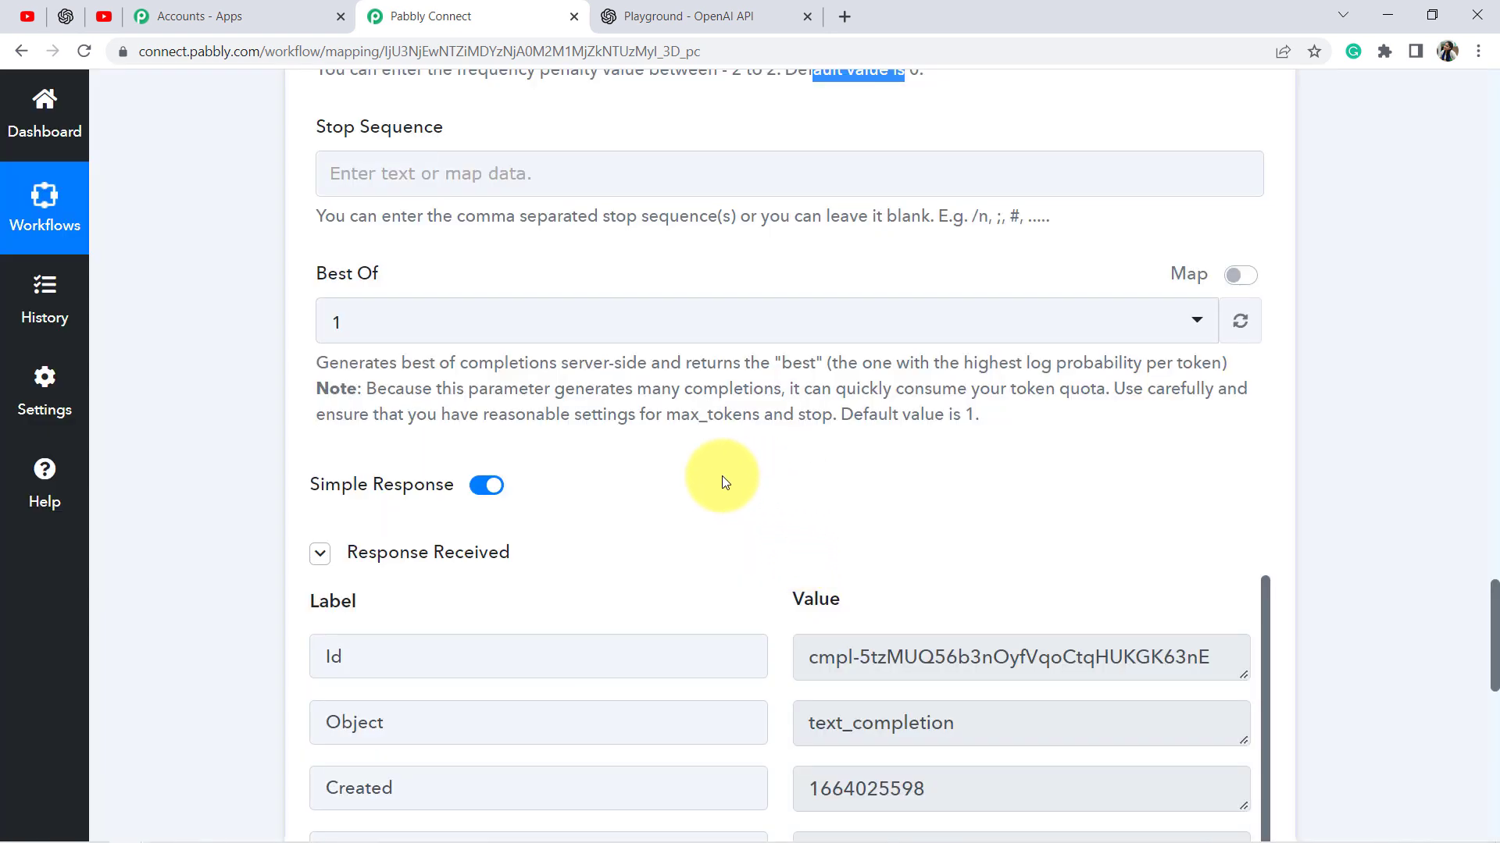
pyautogui.scroll(-5, 738, 495)
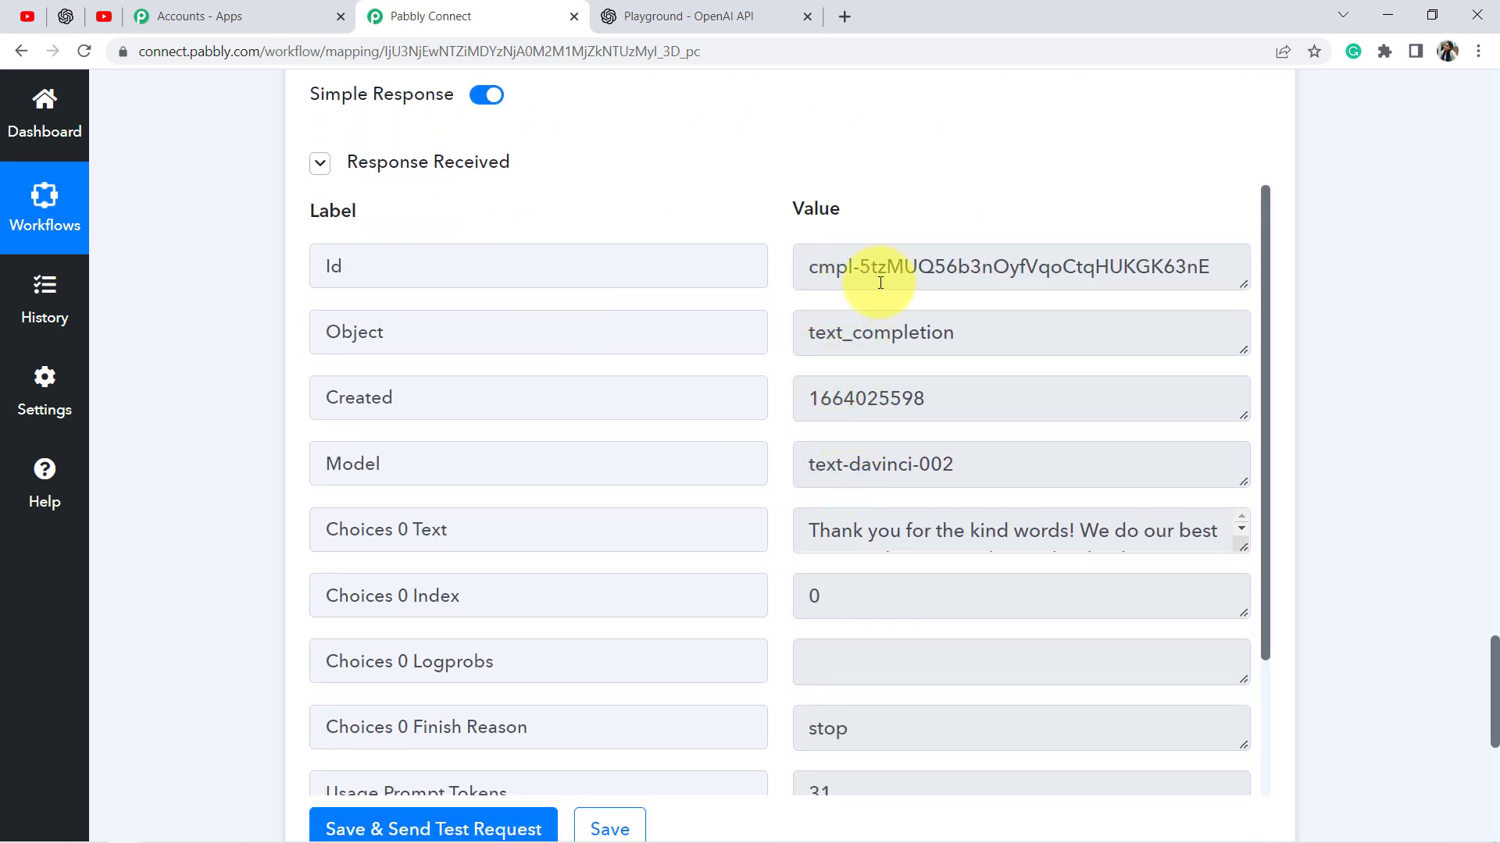
pyautogui.moveTo(880, 283); pyautogui.dragTo(971, 278)
pyautogui.moveTo(824, 334); pyautogui.dragTo(974, 346)
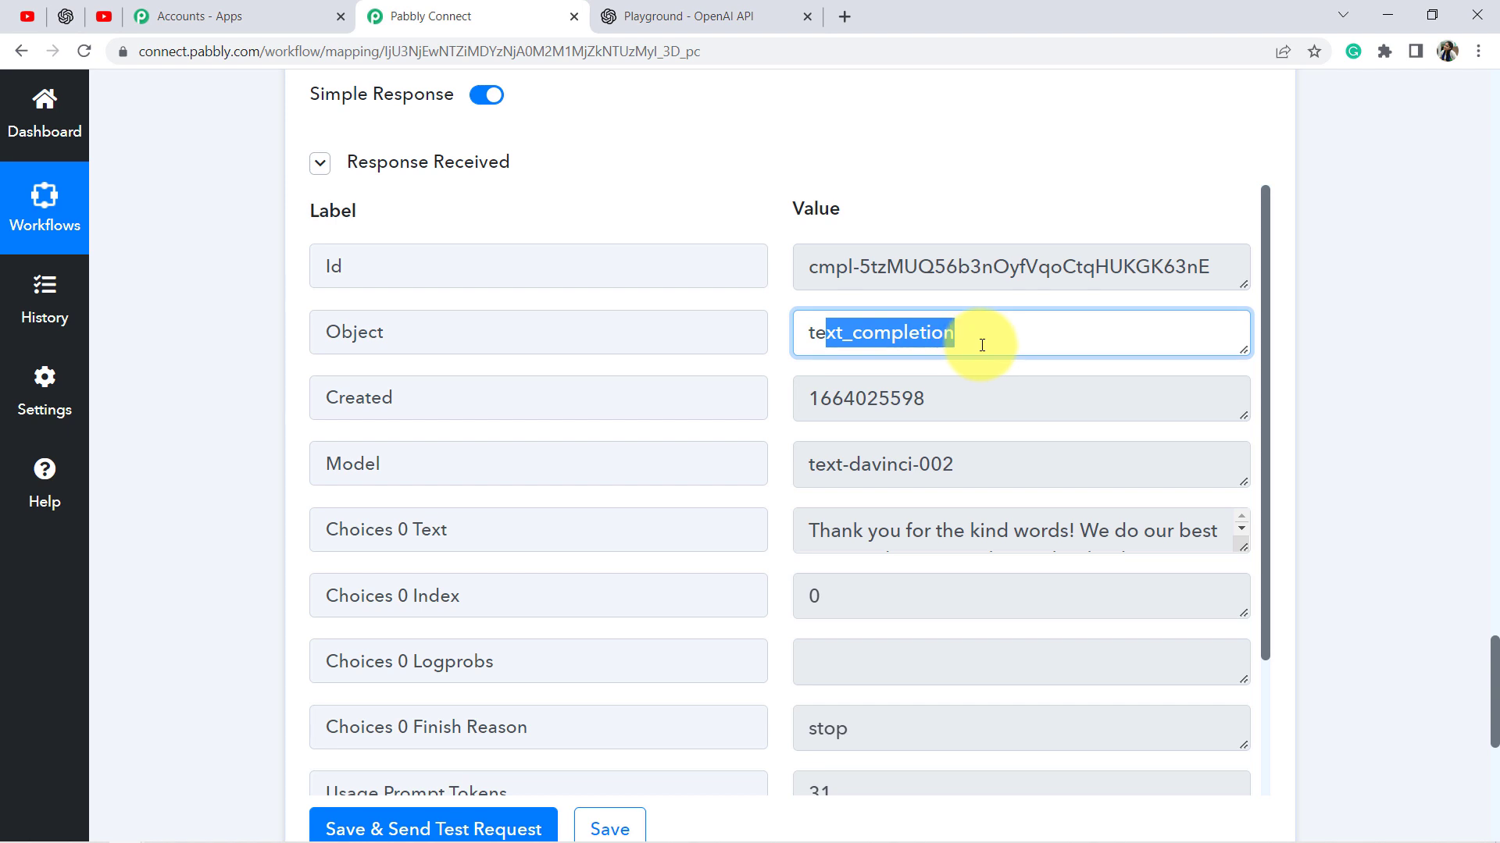
pyautogui.doubleClick(425, 476)
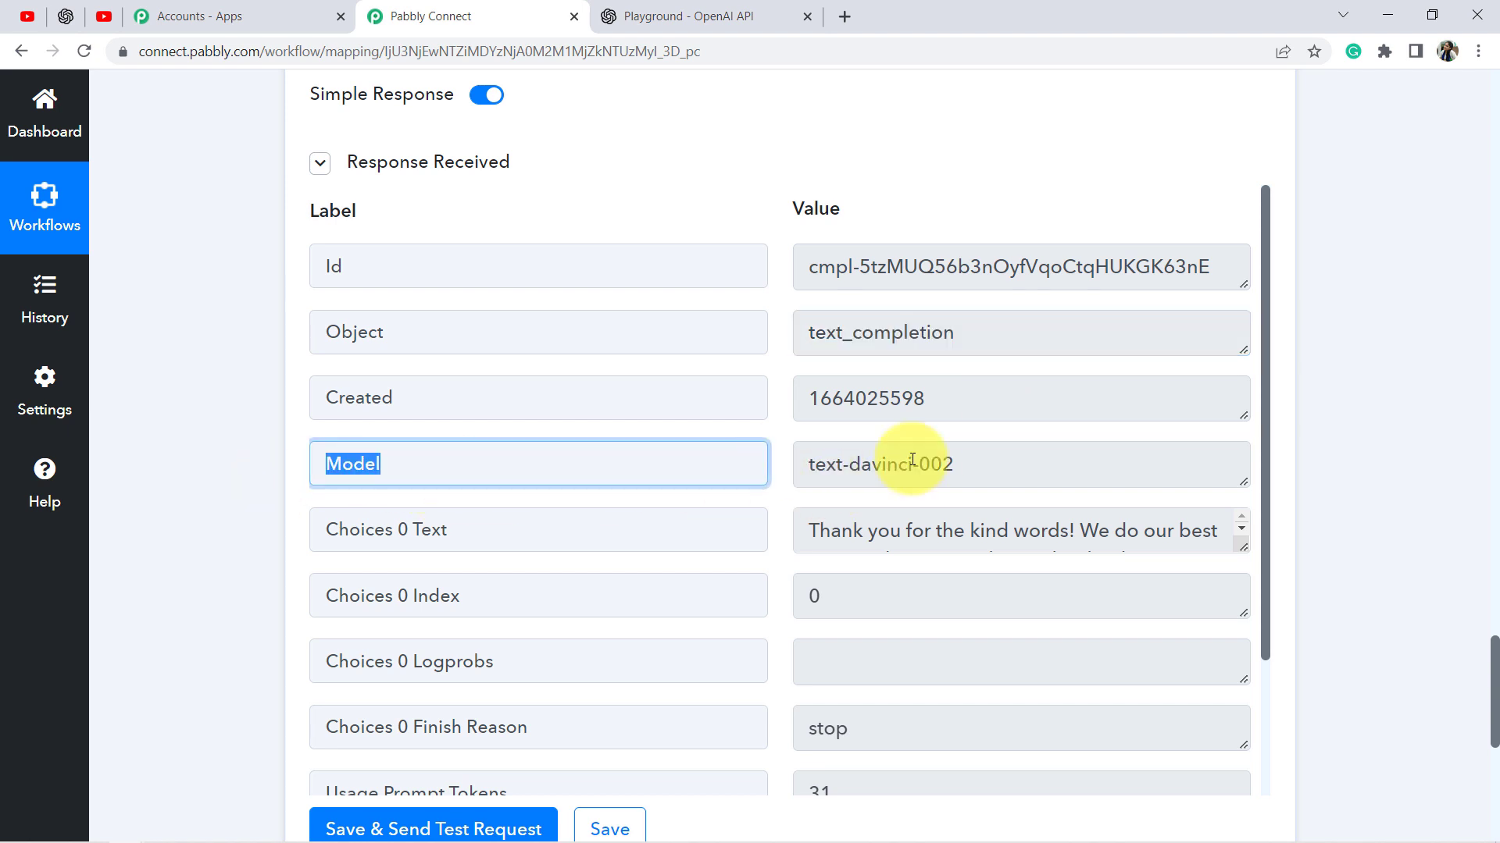
pyautogui.moveTo(899, 467); pyautogui.dragTo(1119, 517)
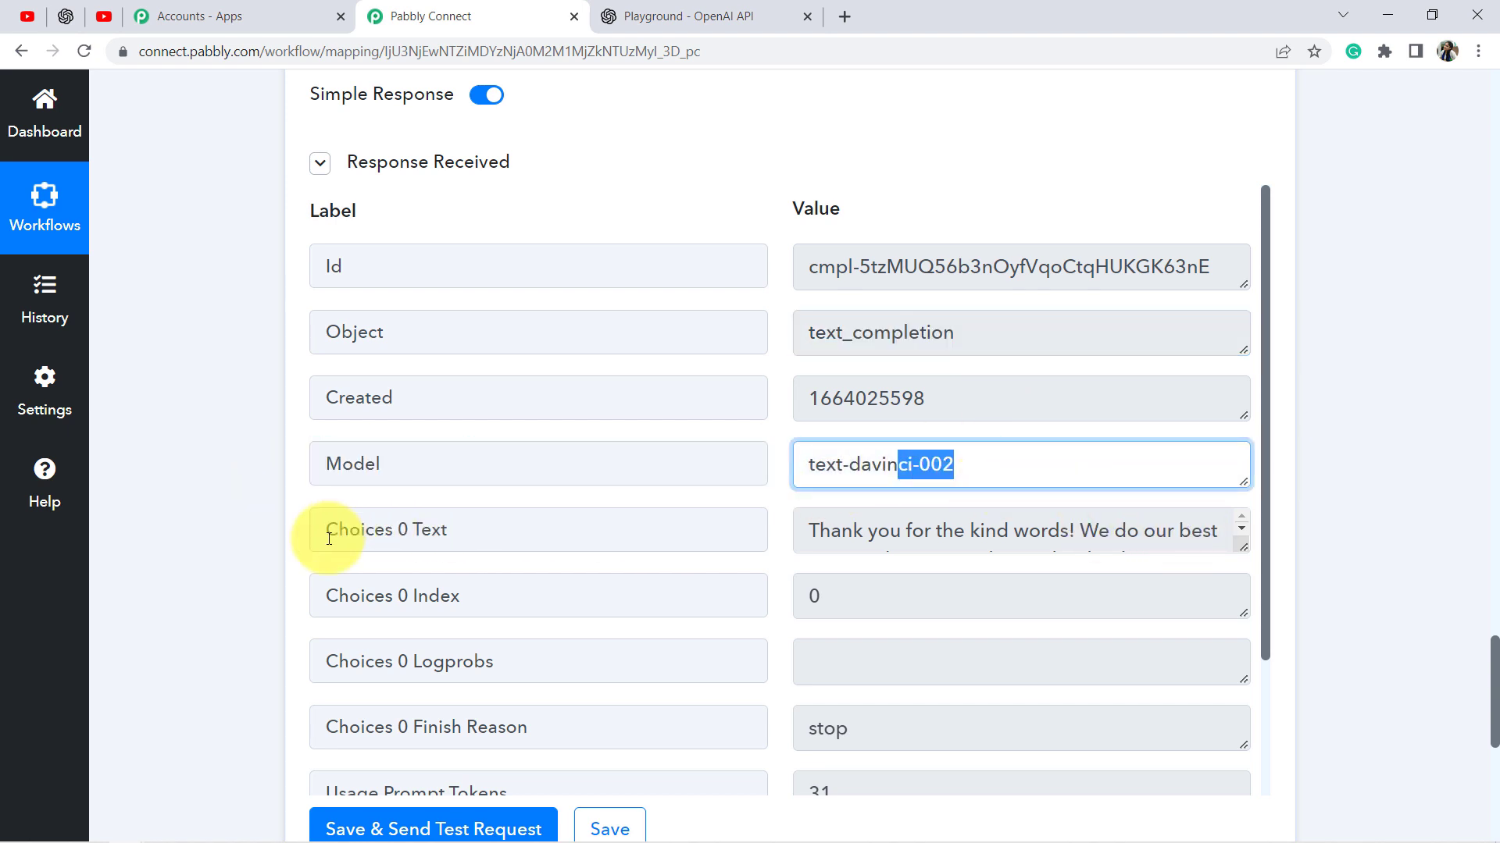
# Enlarge the Choices 0 Text value in the OpenAI response and read the generated reply
pyautogui.moveTo(329, 539); pyautogui.dragTo(362, 536)
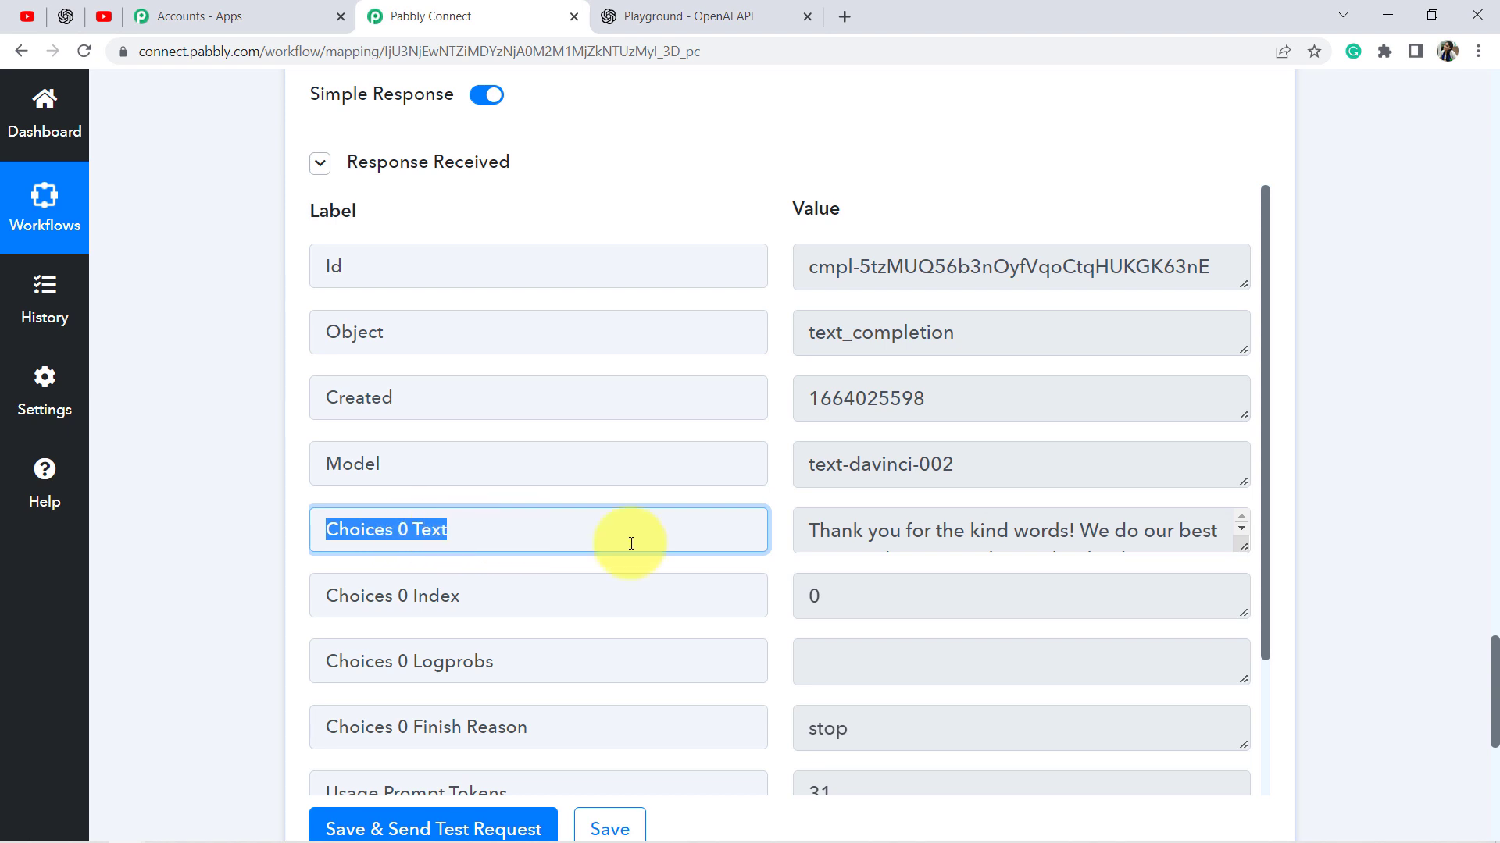
pyautogui.moveTo(1242, 545); pyautogui.dragTo(1244, 695)
pyautogui.moveTo(878, 537); pyautogui.dragTo(994, 559)
pyautogui.click(1039, 539)
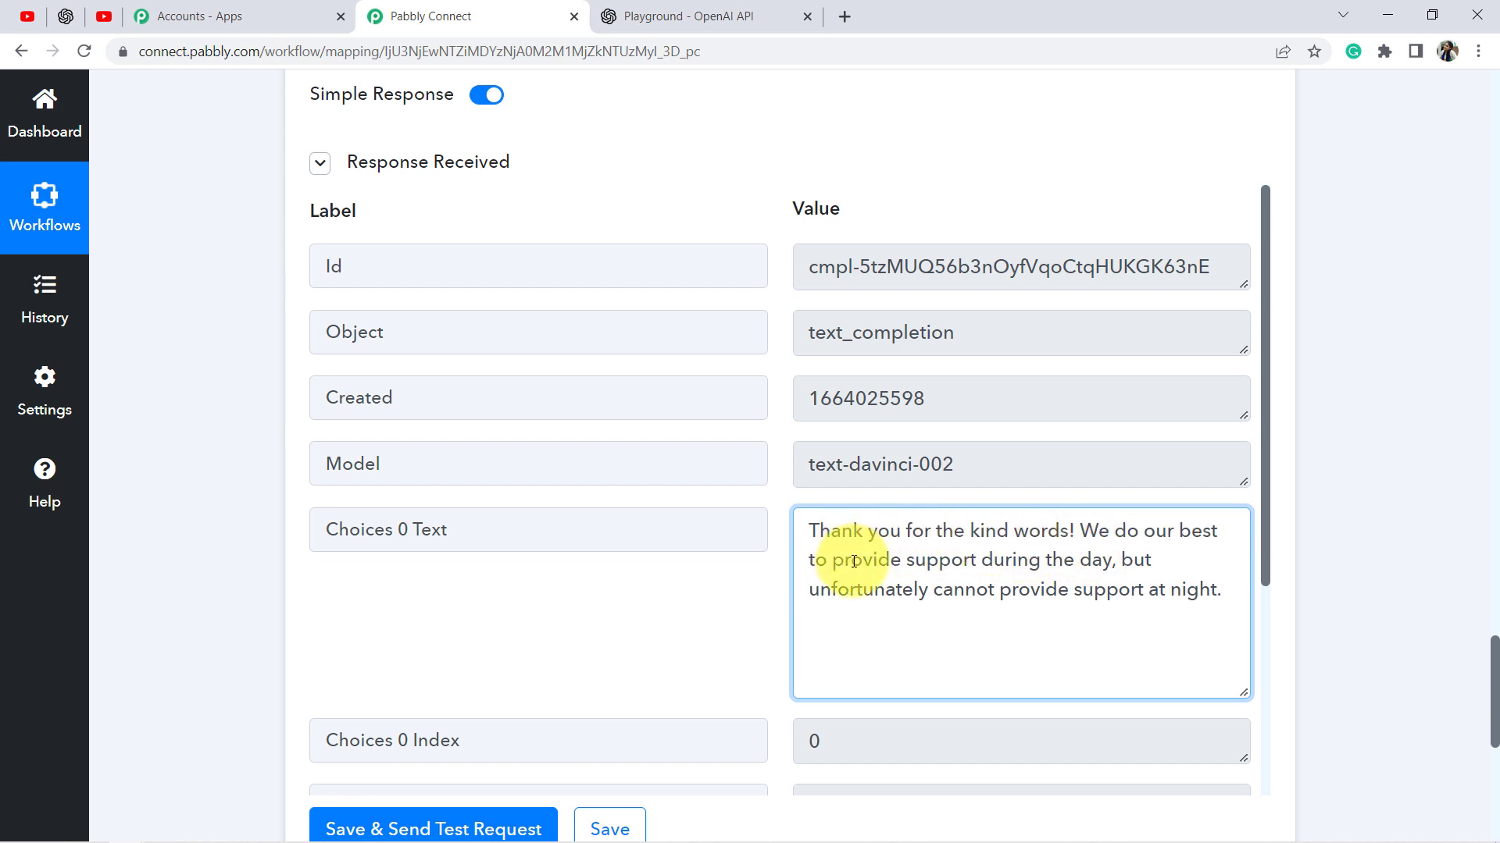
pyautogui.moveTo(863, 559); pyautogui.dragTo(1081, 576)
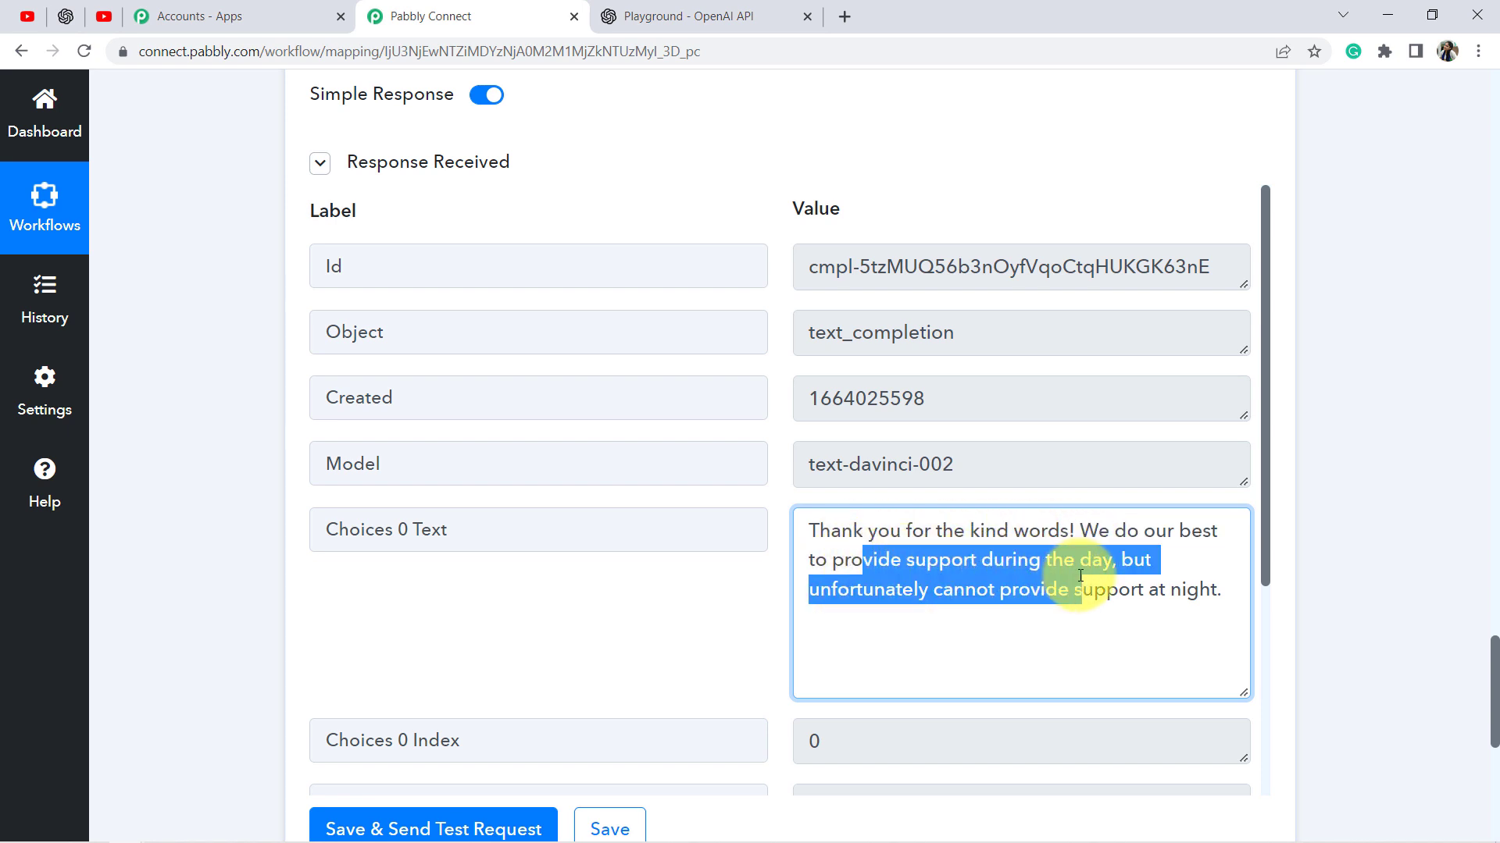
pyautogui.click(1063, 578)
pyautogui.moveTo(976, 591); pyautogui.dragTo(1155, 597)
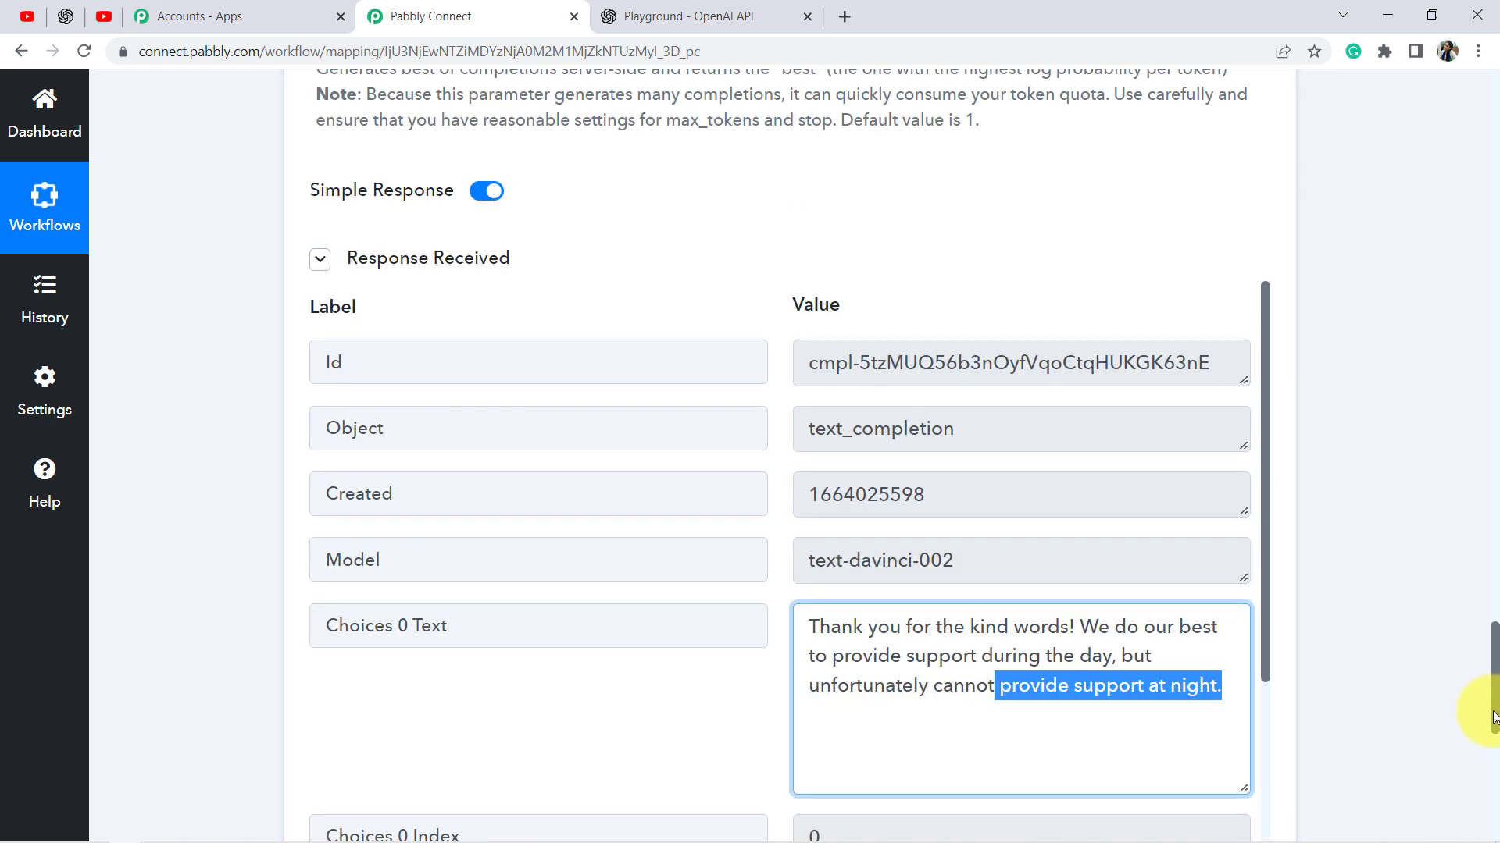
# Compare the comment mapped in the OpenAI prompt with the generated reply in Choices 0 Text
pyautogui.moveTo(1492, 717); pyautogui.dragTo(1473, 513)
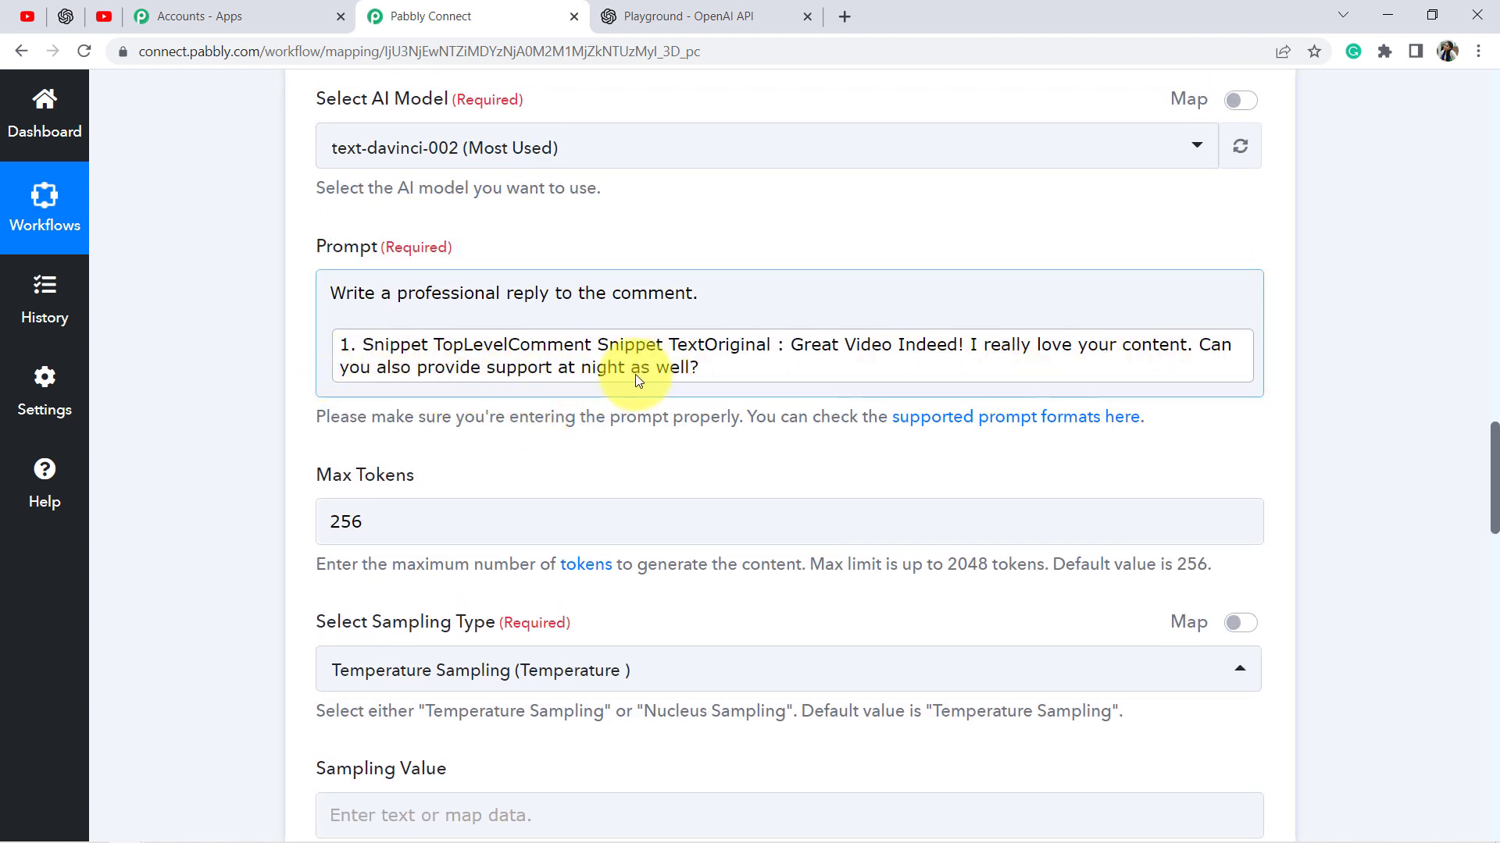
pyautogui.moveTo(1490, 455); pyautogui.dragTo(1476, 682)
pyautogui.scroll(-1, 1356, 663)
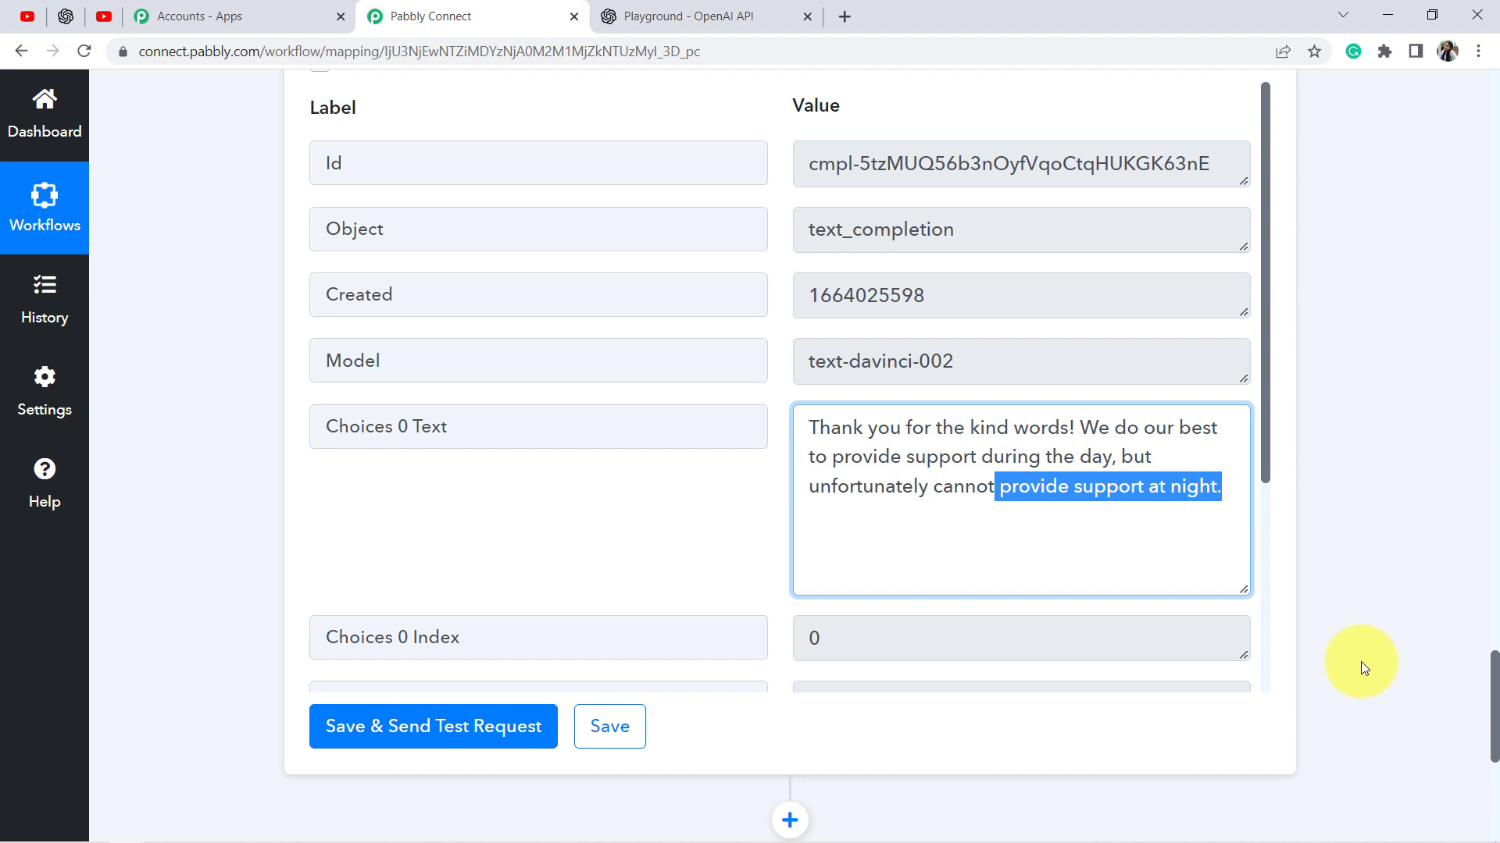
pyautogui.click(1112, 480)
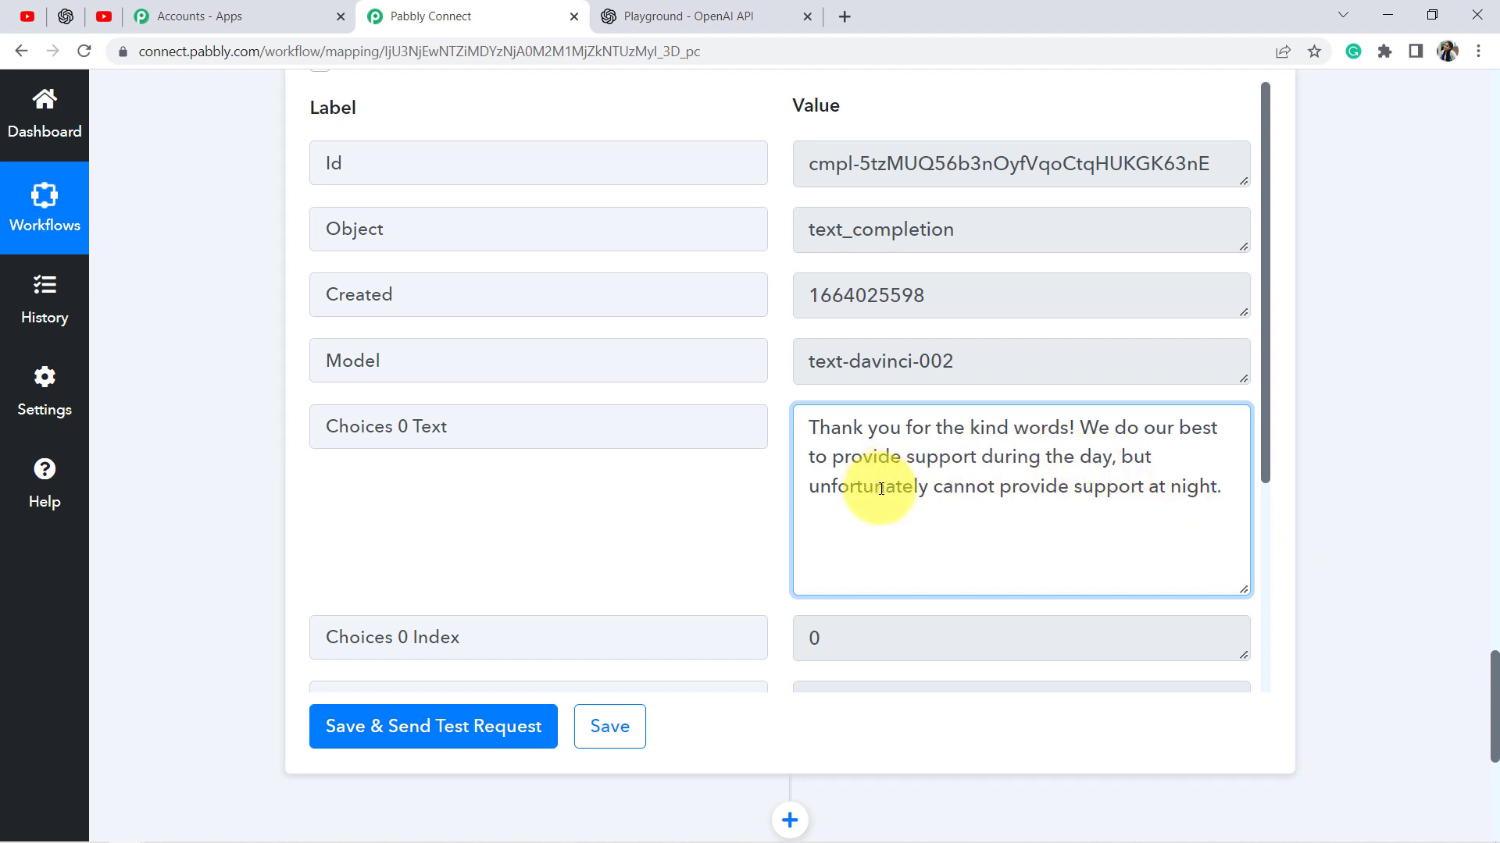
pyautogui.moveTo(881, 489); pyautogui.dragTo(1195, 492)
pyautogui.click(1130, 475)
pyautogui.hotkey('ctrl', 'a')
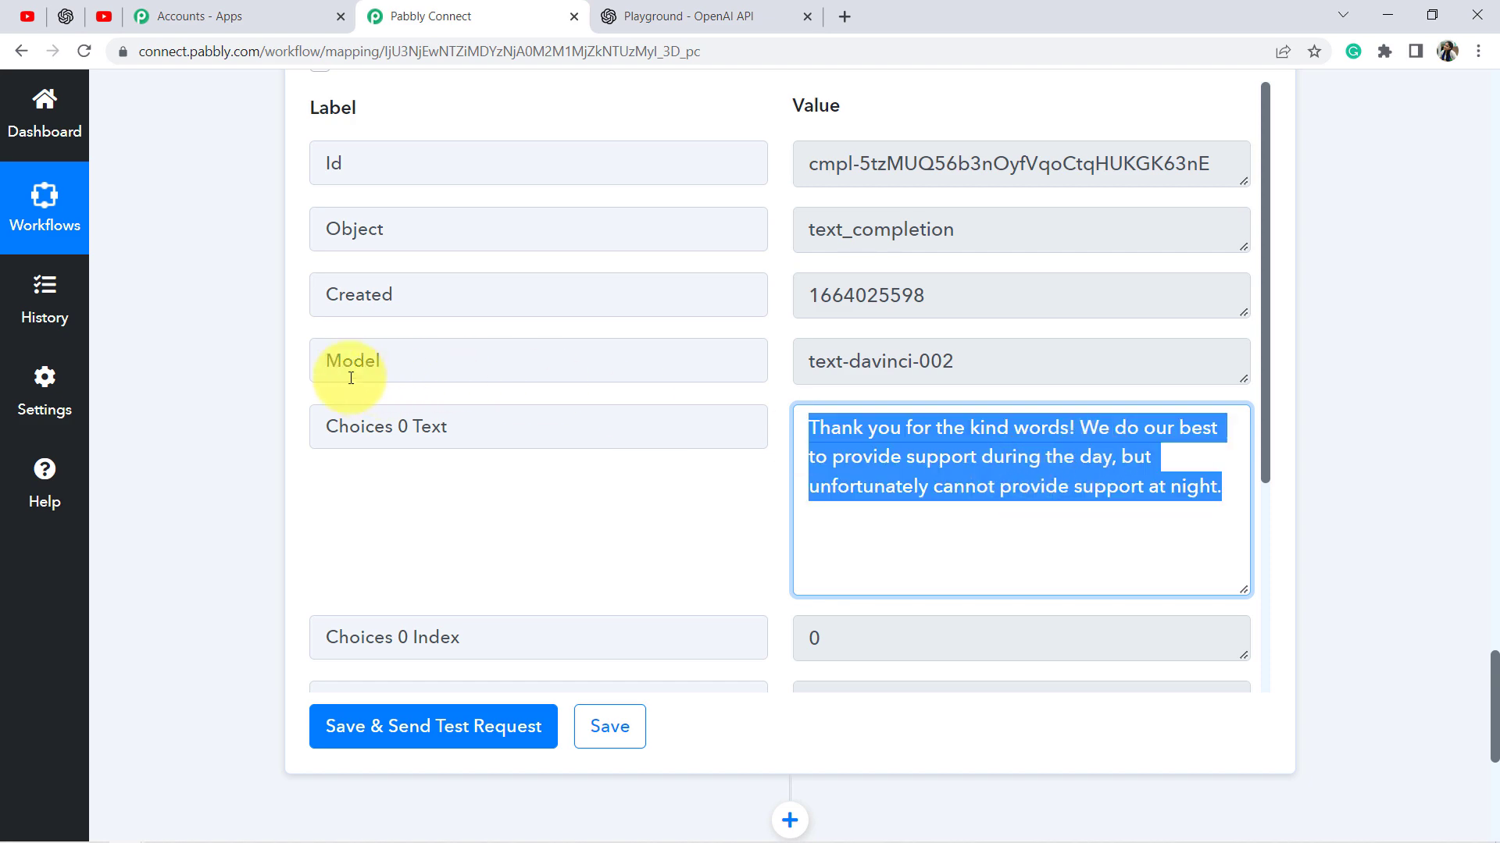
# Collapse the OpenAI Generate Content action and the YouTube New Comment on a Channel trigger
pyautogui.scroll(20, 247, 442)
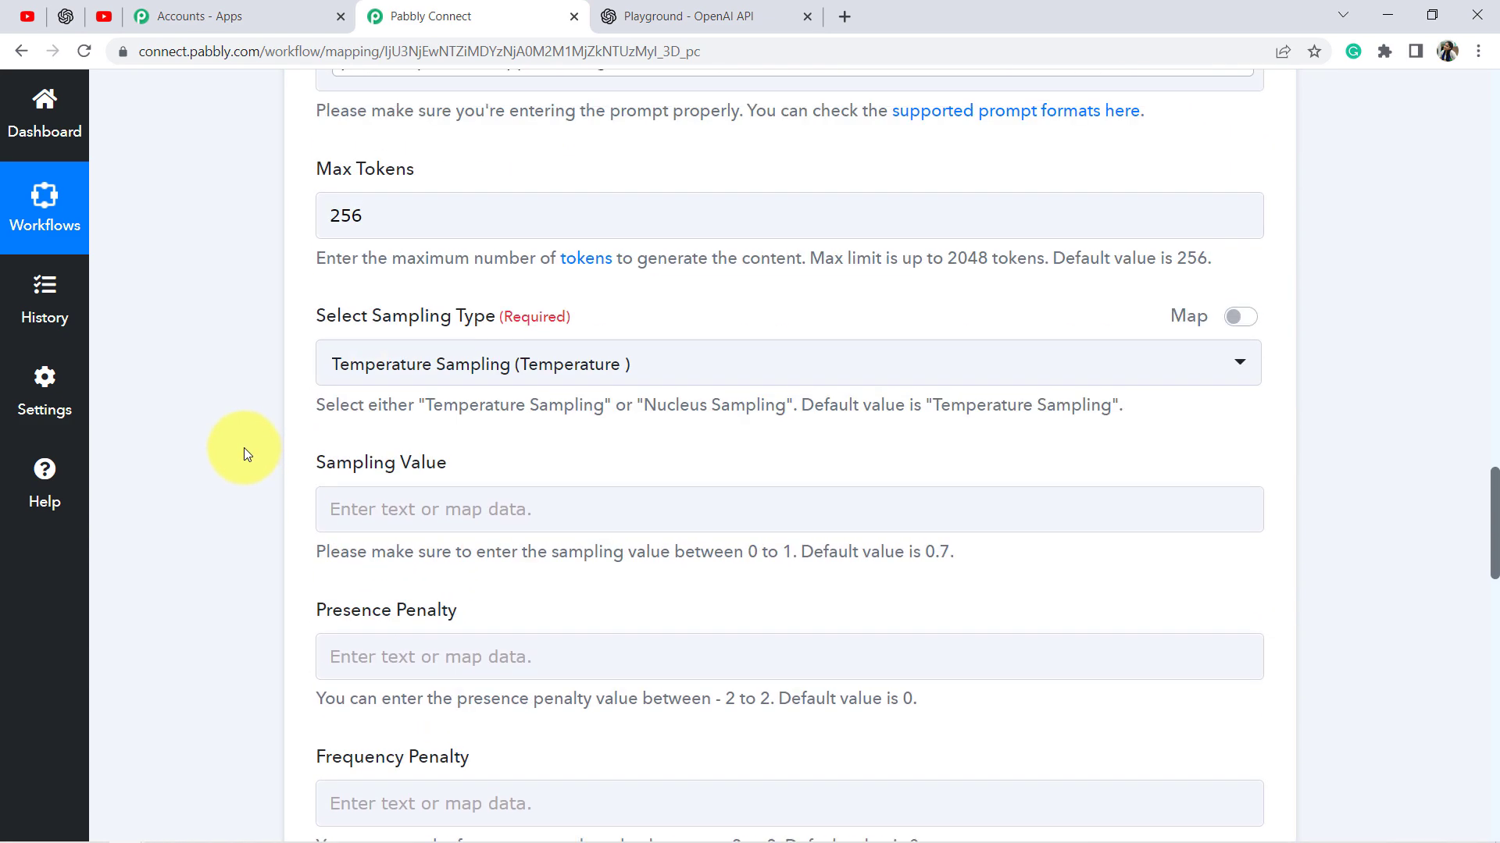
pyautogui.scroll(9, 214, 488)
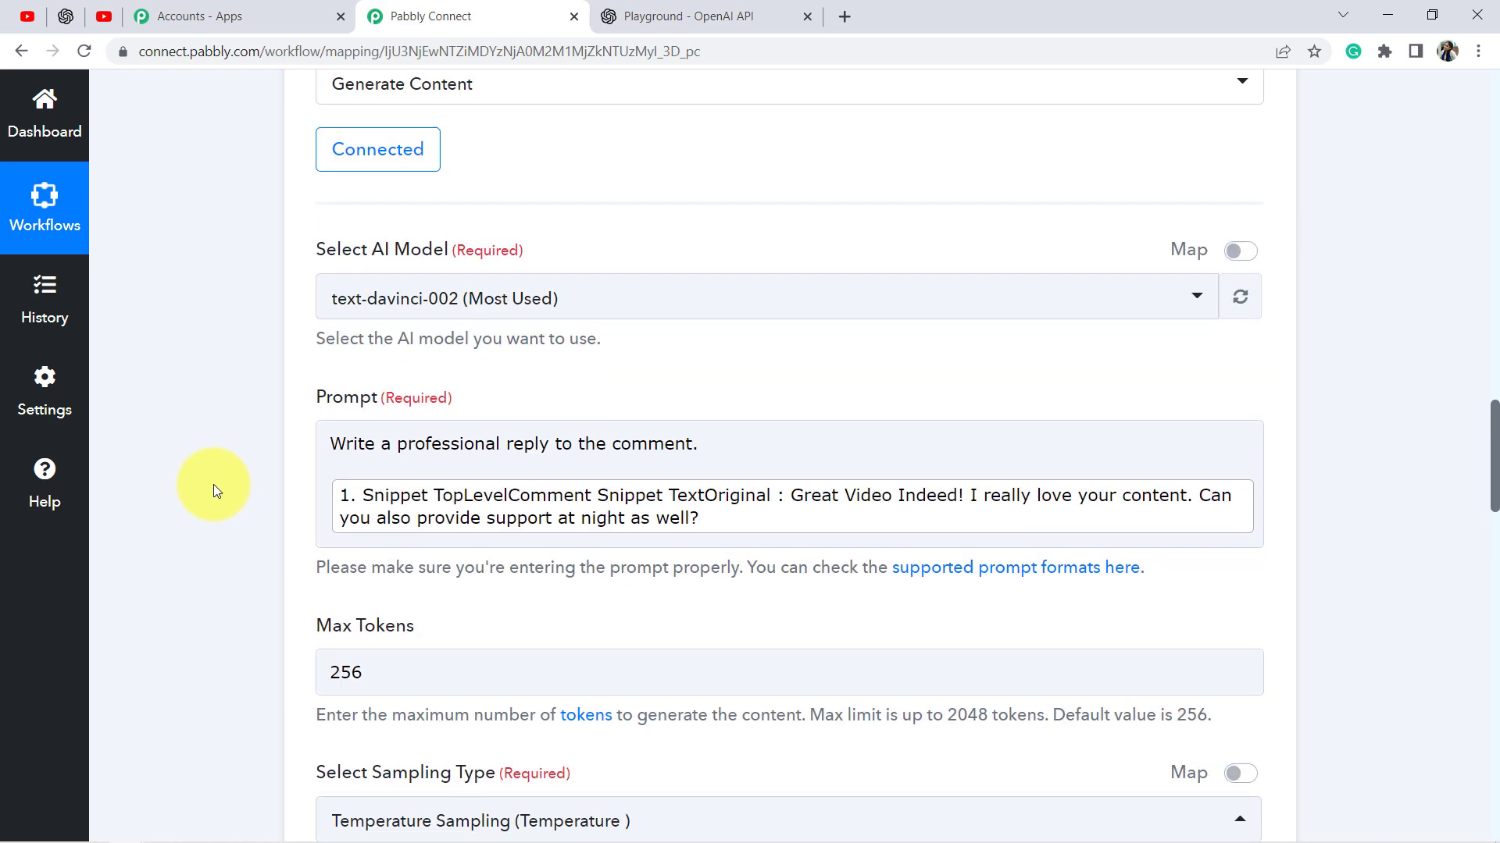
pyautogui.click(413, 316)
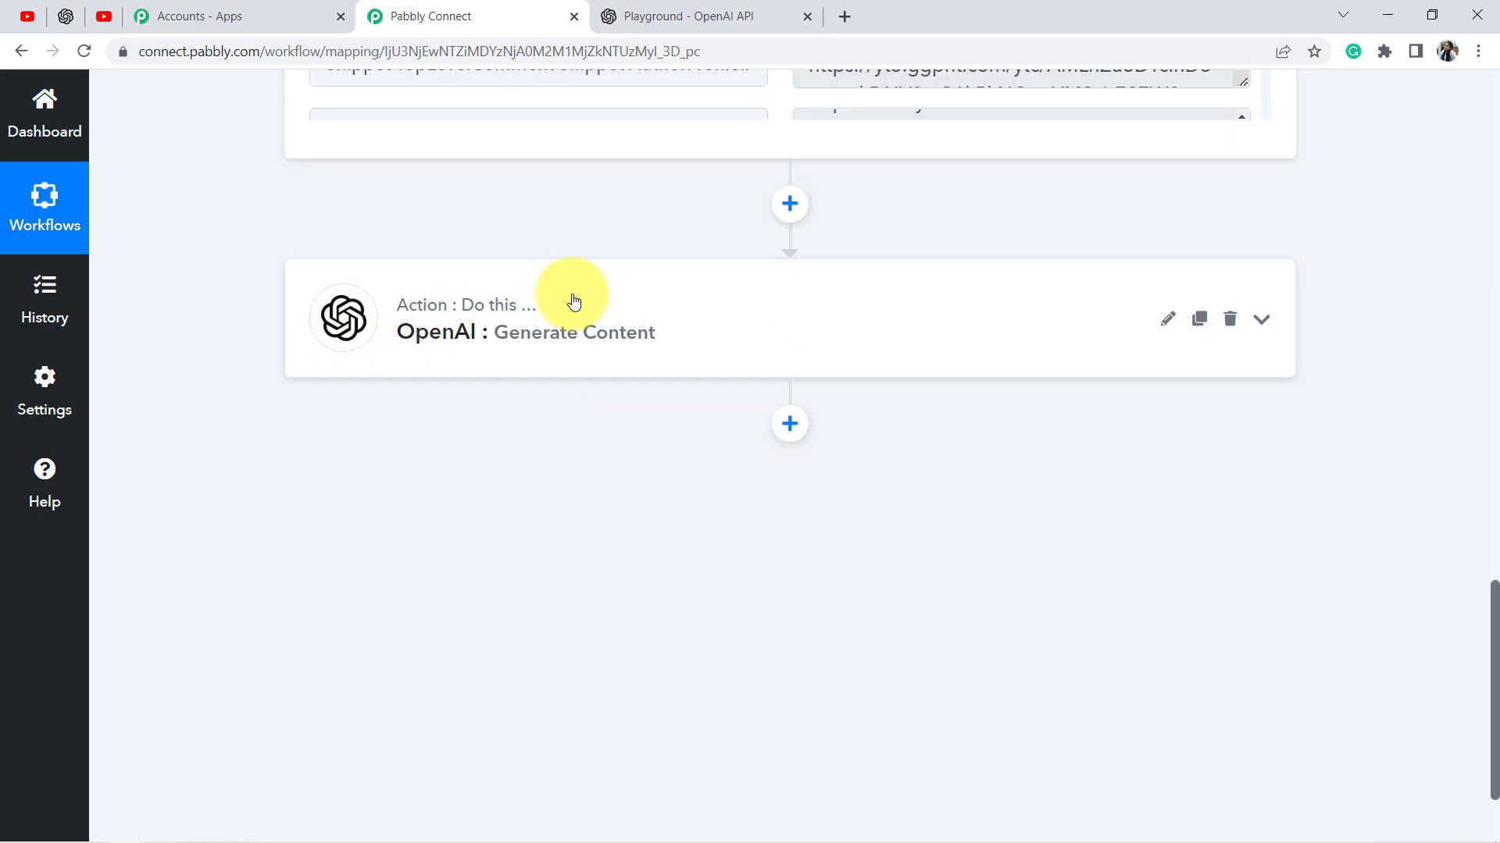
pyautogui.scroll(15, 600, 438)
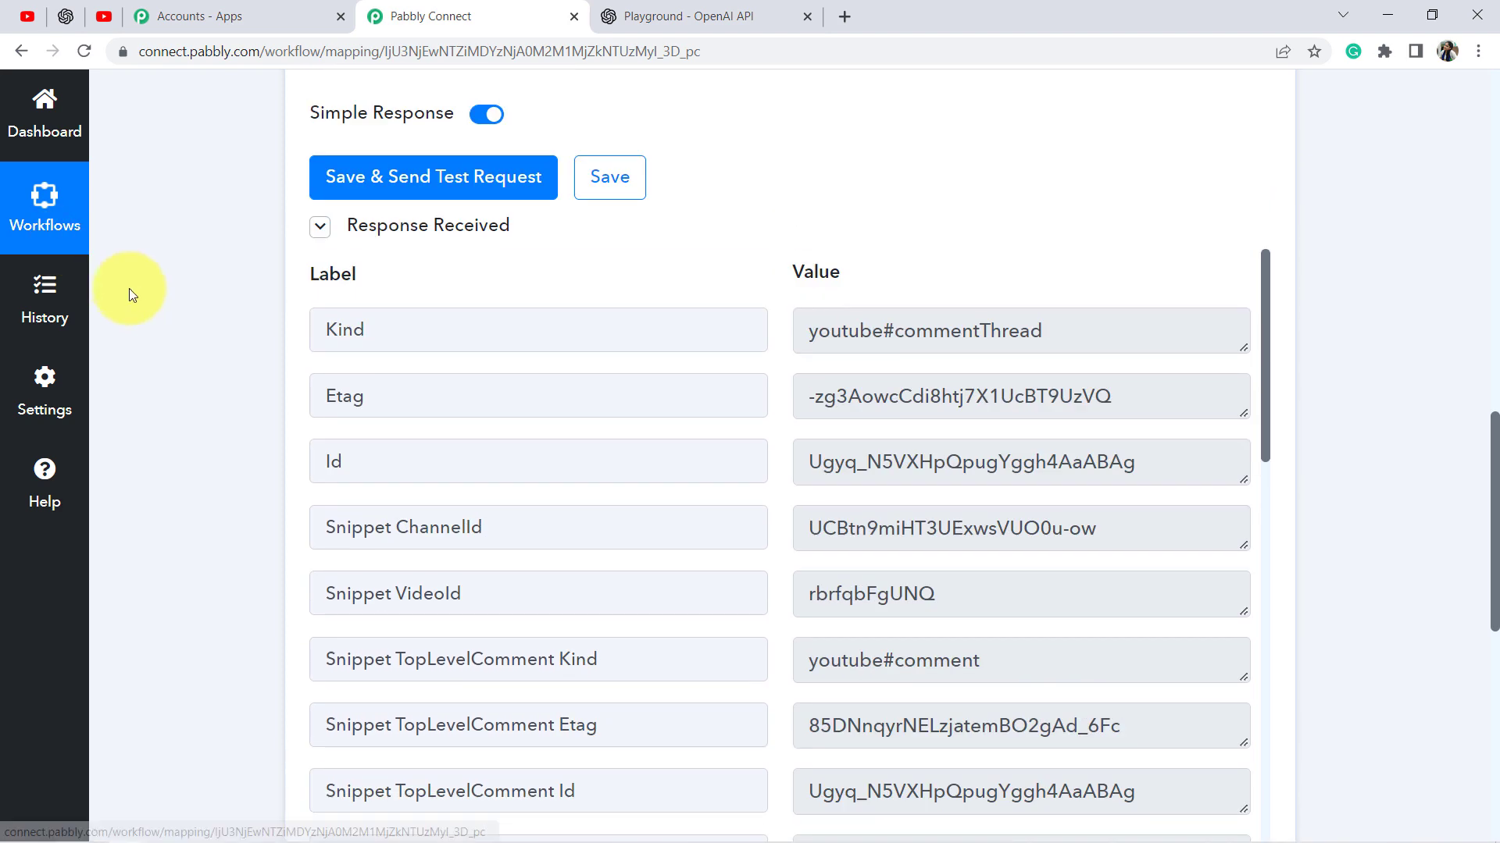
pyautogui.scroll(10, 203, 328)
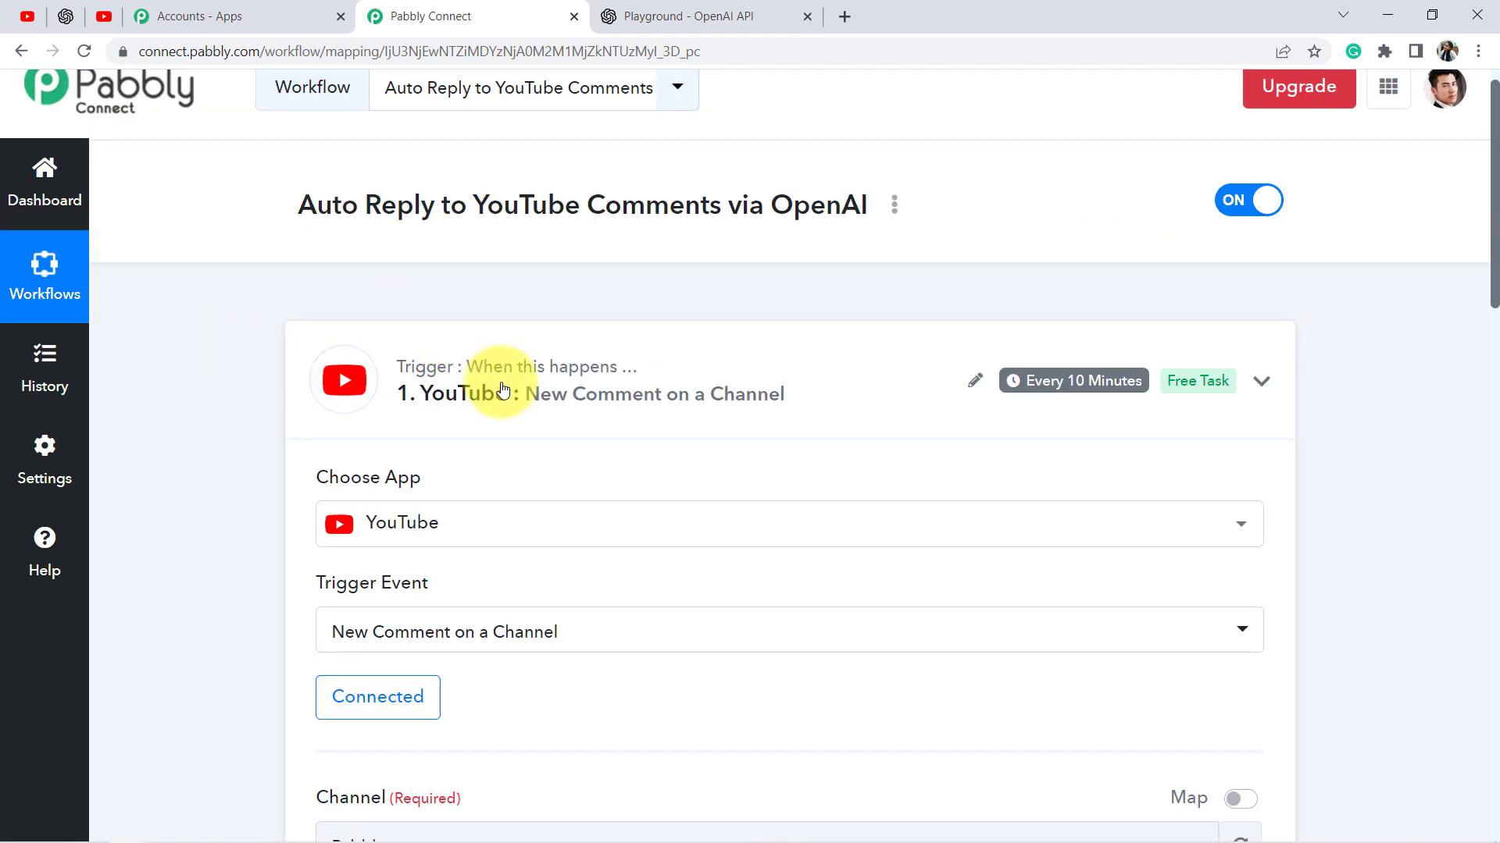
pyautogui.click(497, 390)
pyautogui.scroll(-1, 546, 383)
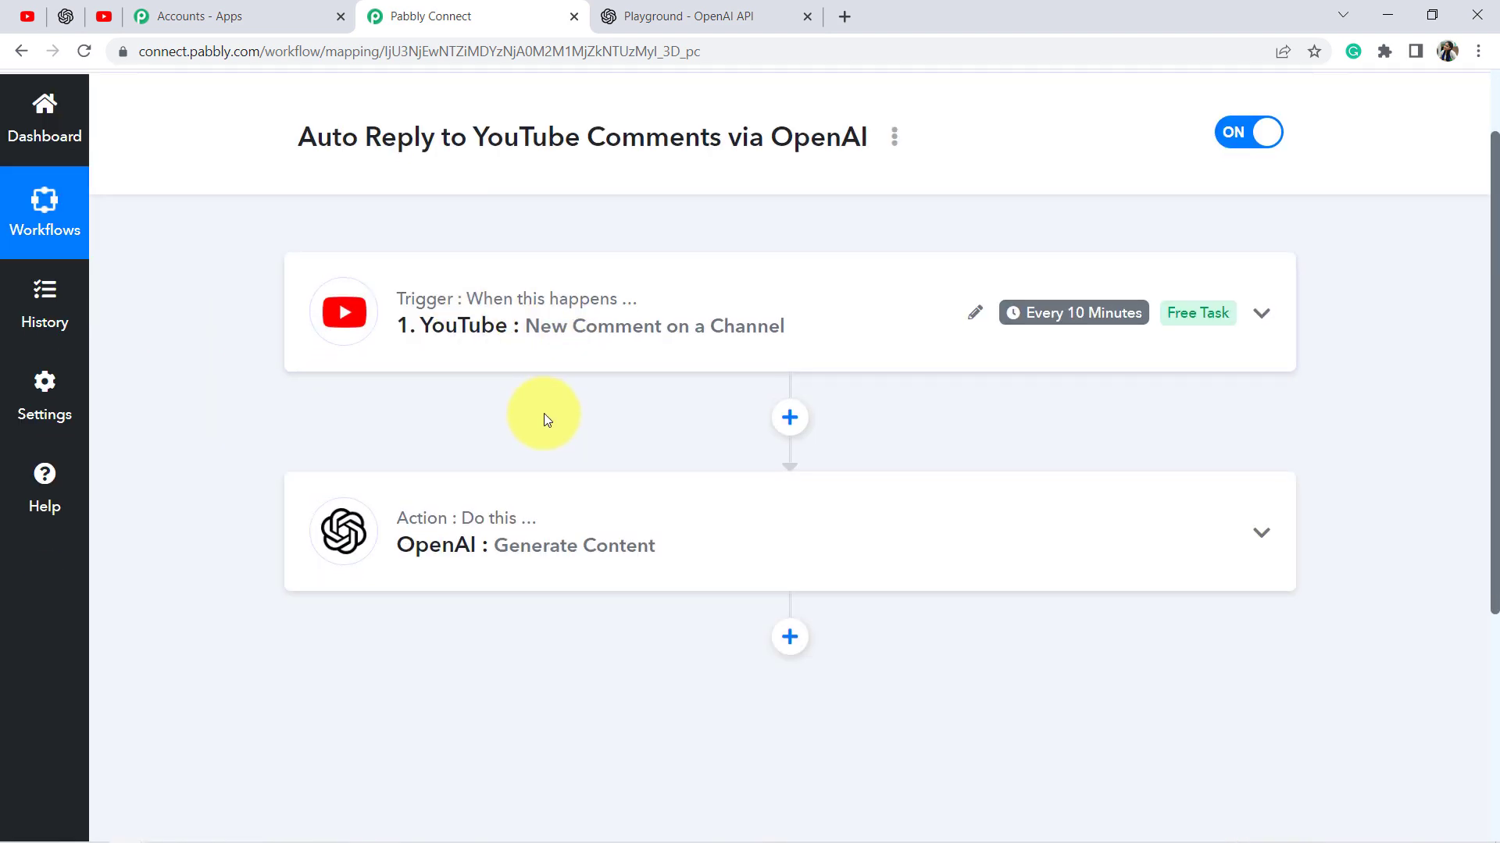
# Add an action step after OpenAI Generate Content and choose YouTube as its app
pyautogui.scroll(-4, 612, 409)
pyautogui.click(790, 349)
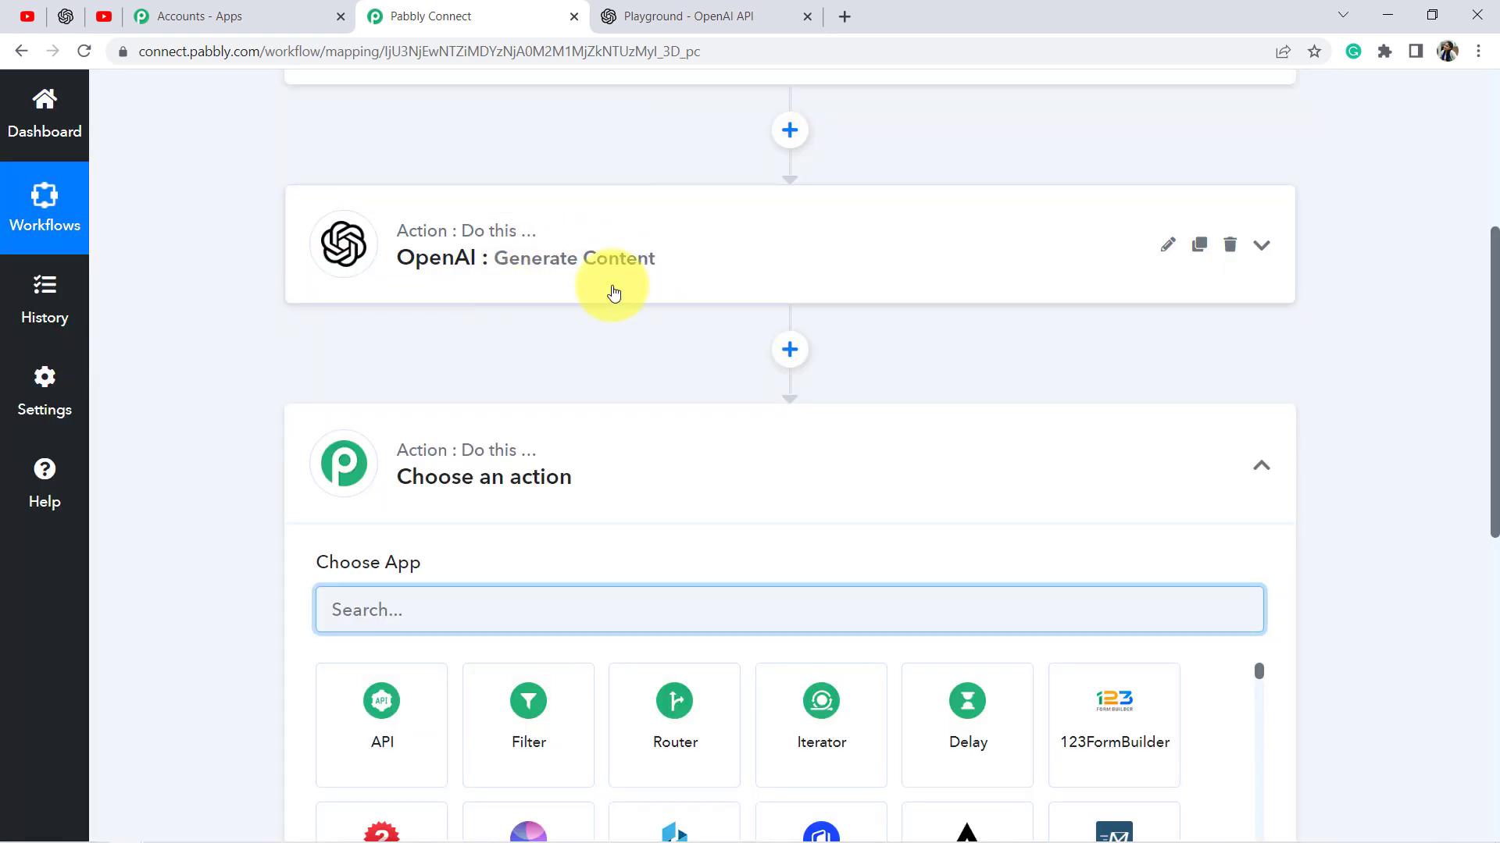
pyautogui.click(365, 602)
pyautogui.write('youtu')
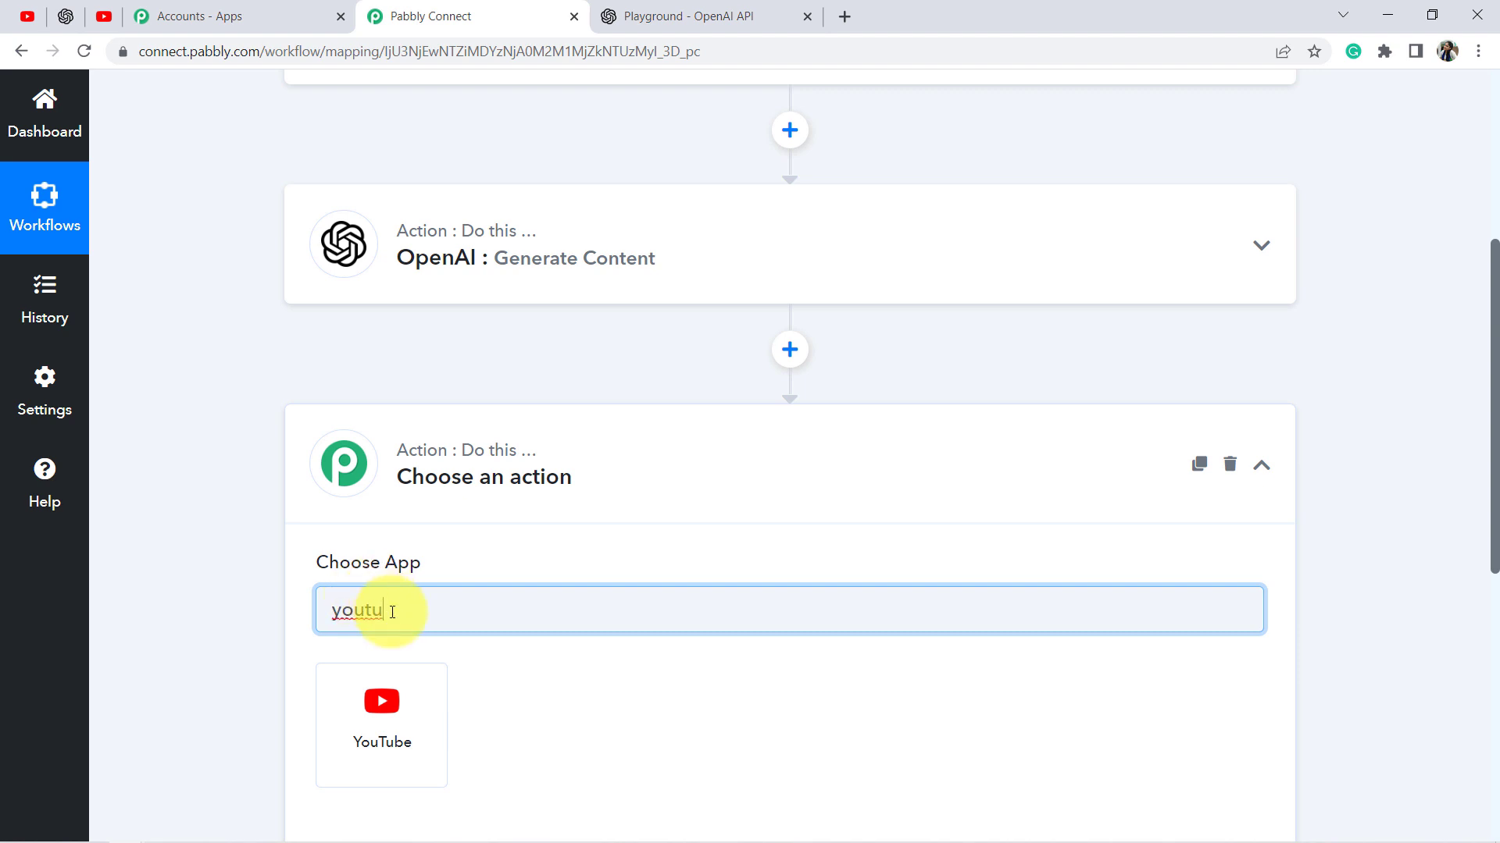
pyautogui.click(377, 725)
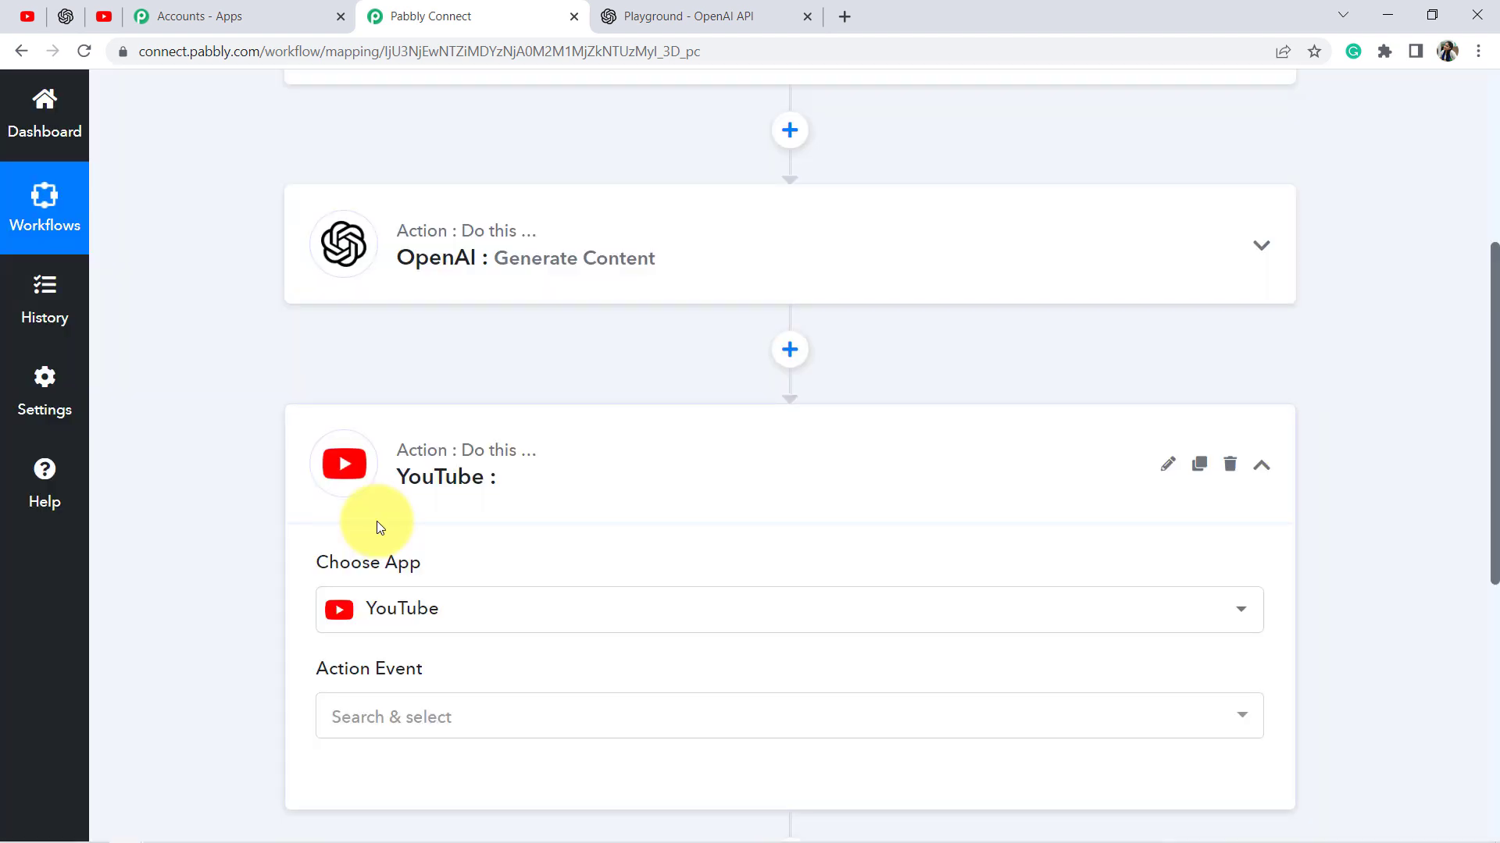
# Set the YouTube action's event to Reply to Comment and connect it with the existing connection YouTube #67
pyautogui.scroll(-3, 376, 524)
pyautogui.click(348, 436)
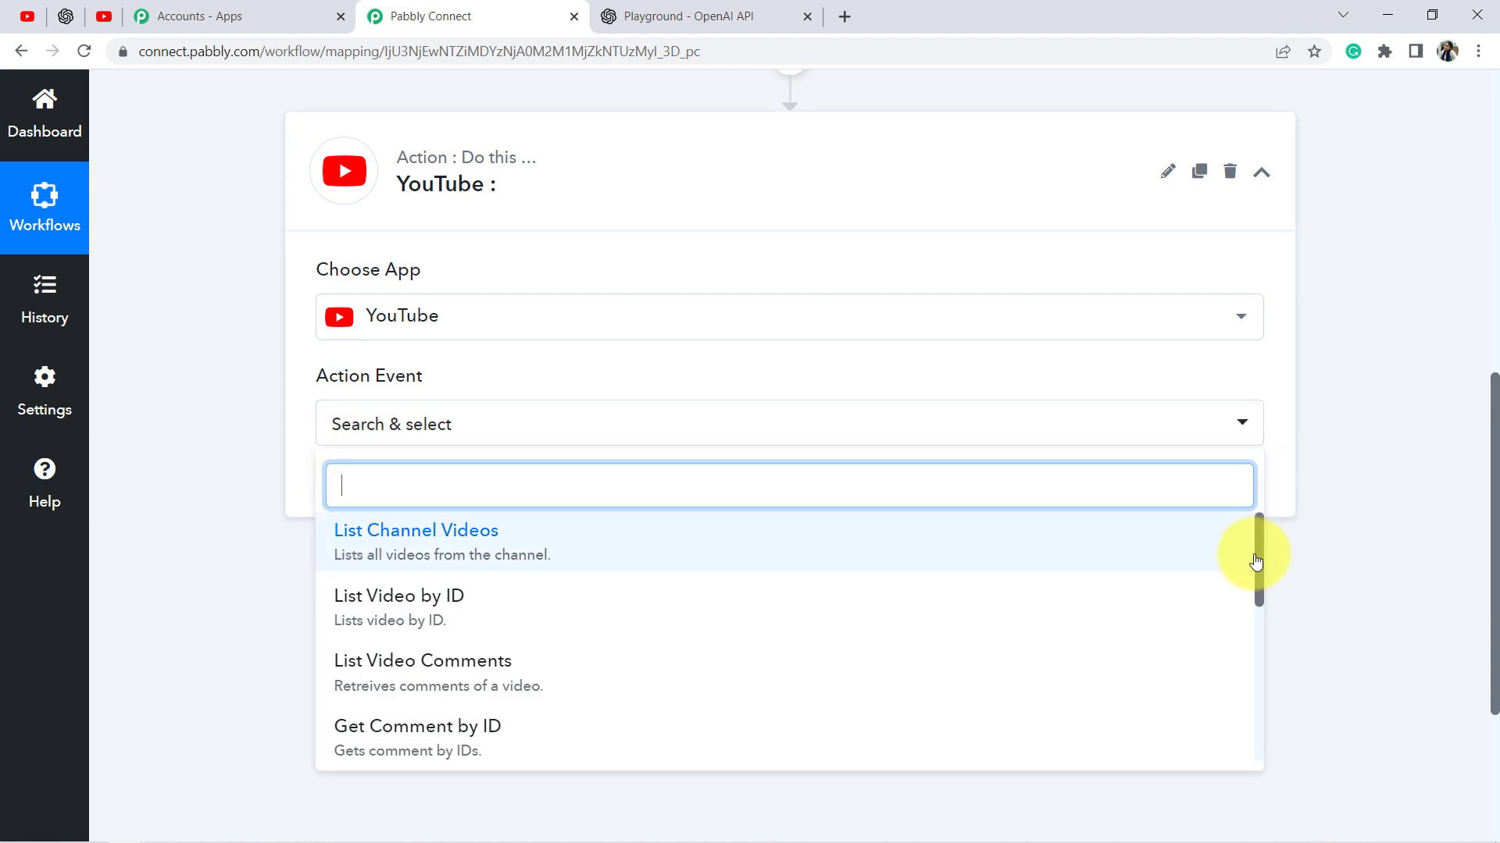
pyautogui.moveTo(1254, 564); pyautogui.dragTo(1274, 691)
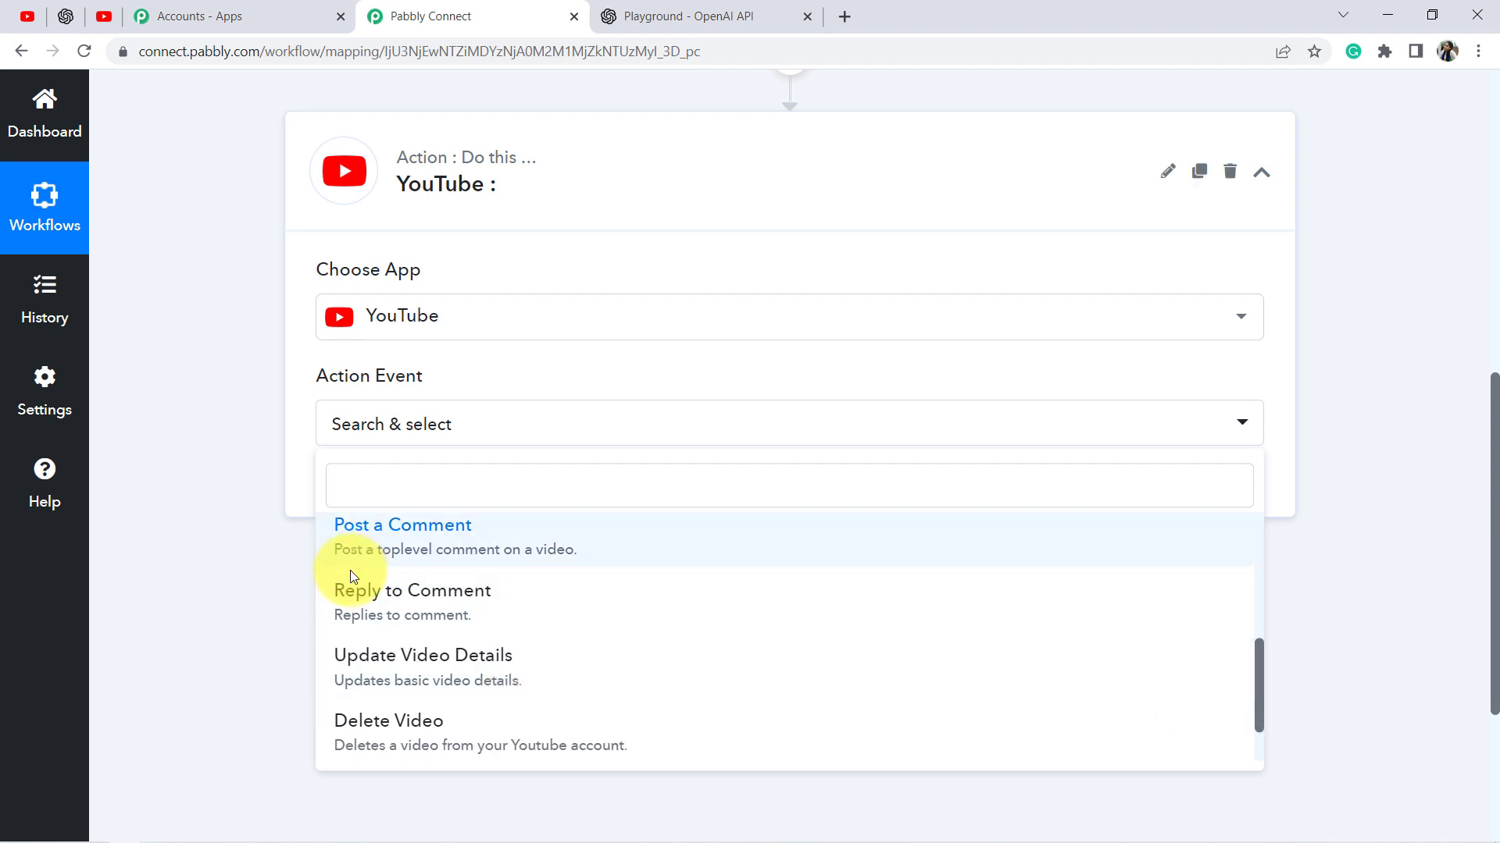
pyautogui.click(396, 595)
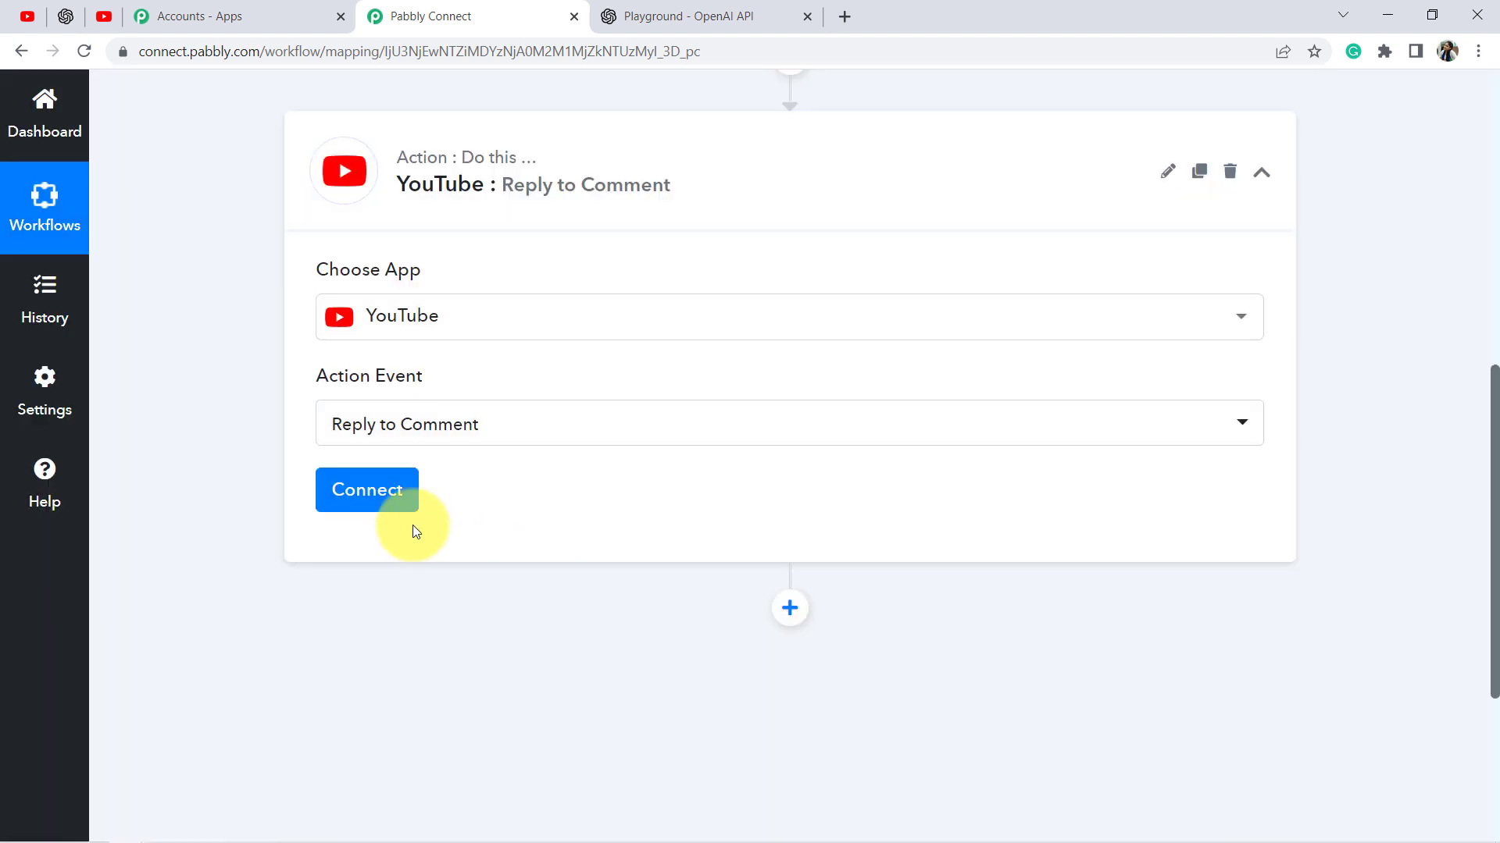
pyautogui.click(365, 491)
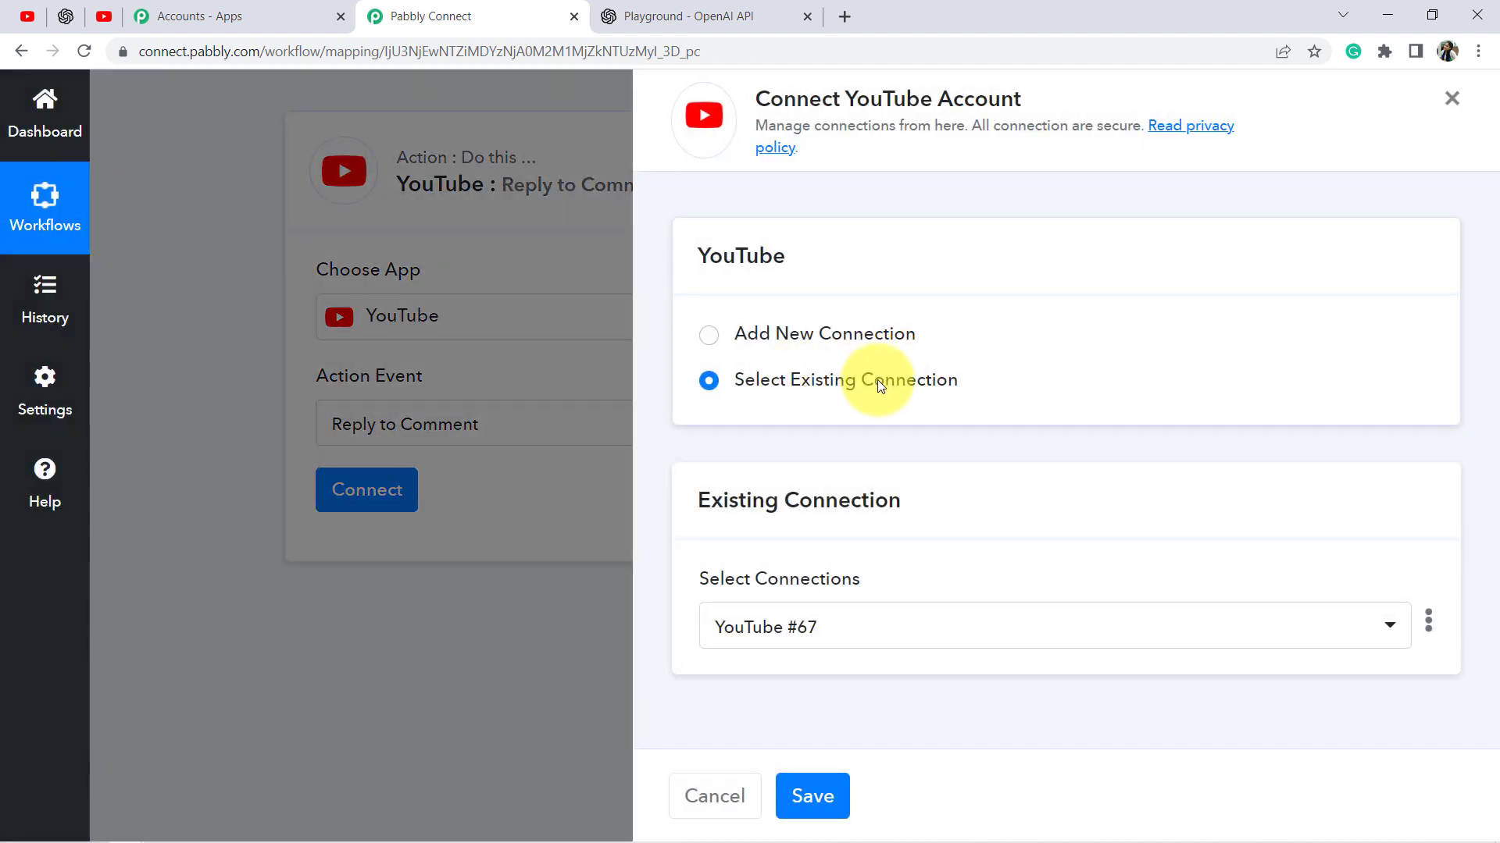
pyautogui.click(812, 795)
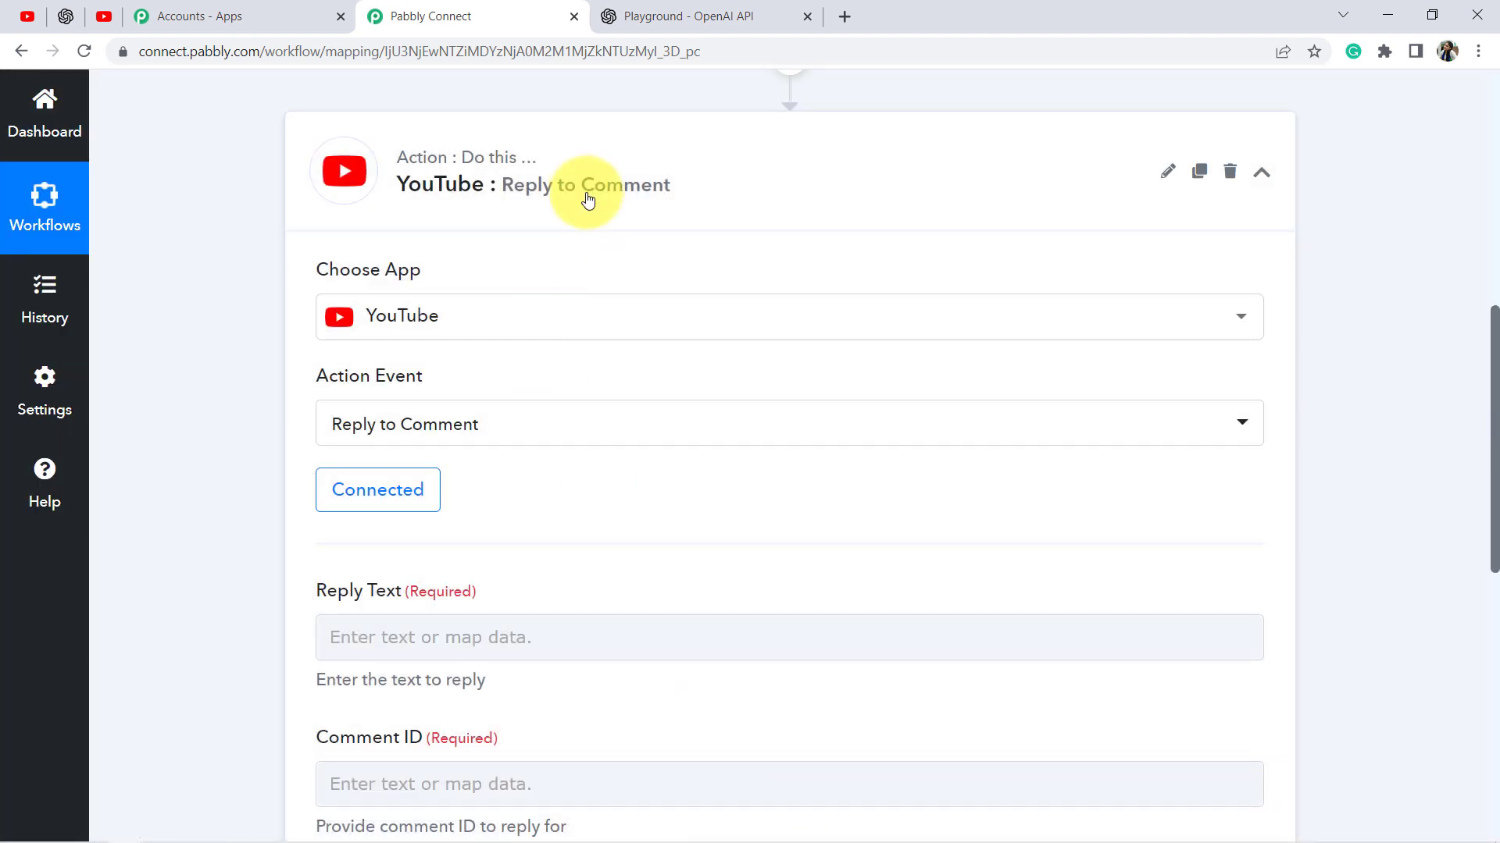
# Check the required Reply Text field and locate the generated reply, Choices 0 Text, in the expanded OpenAI action's response
pyautogui.scroll(-2, 612, 388)
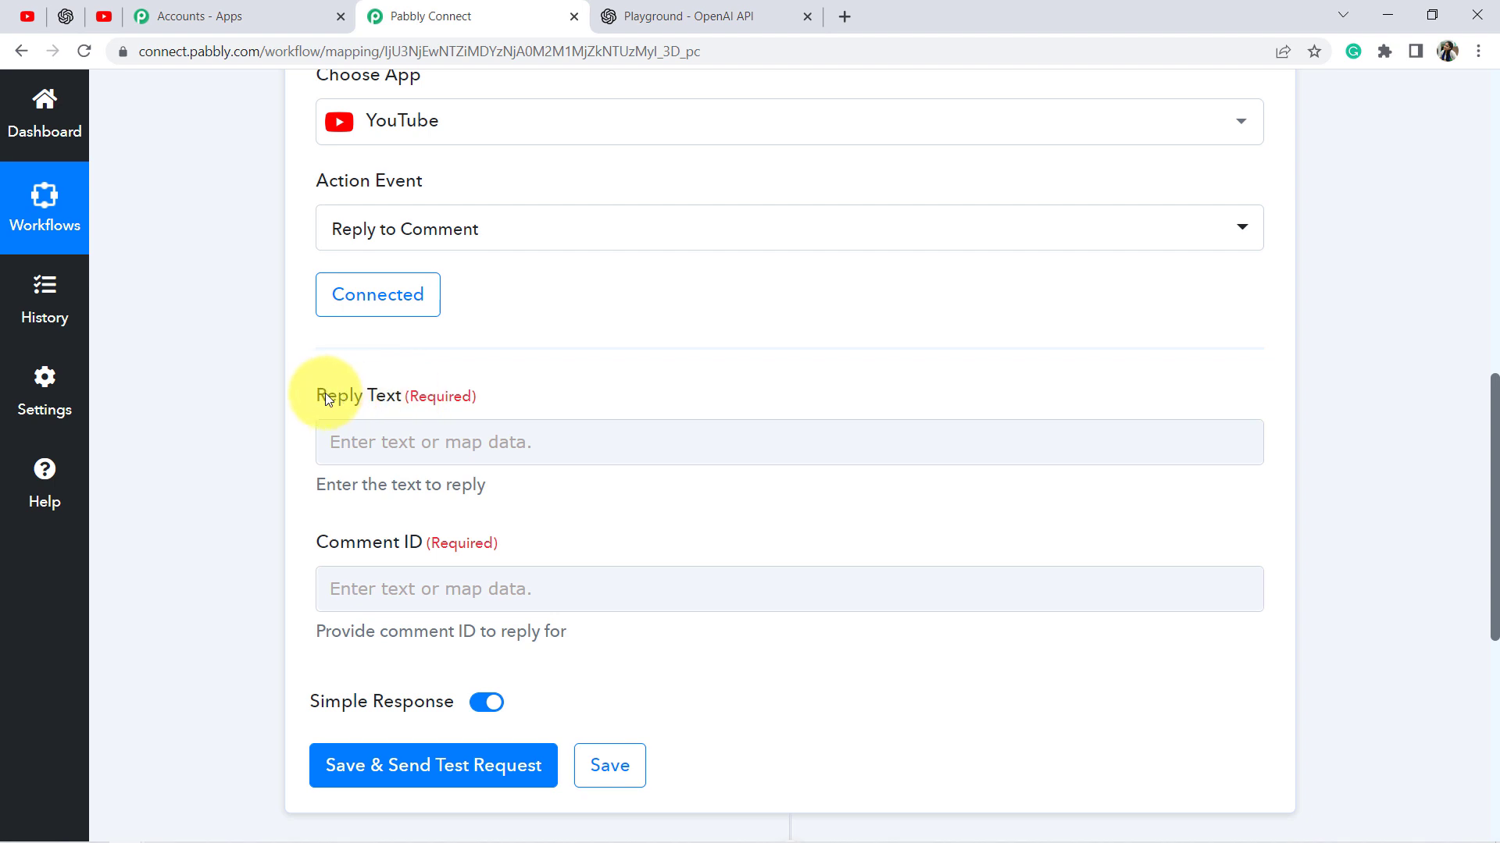
pyautogui.moveTo(317, 396); pyautogui.dragTo(453, 397)
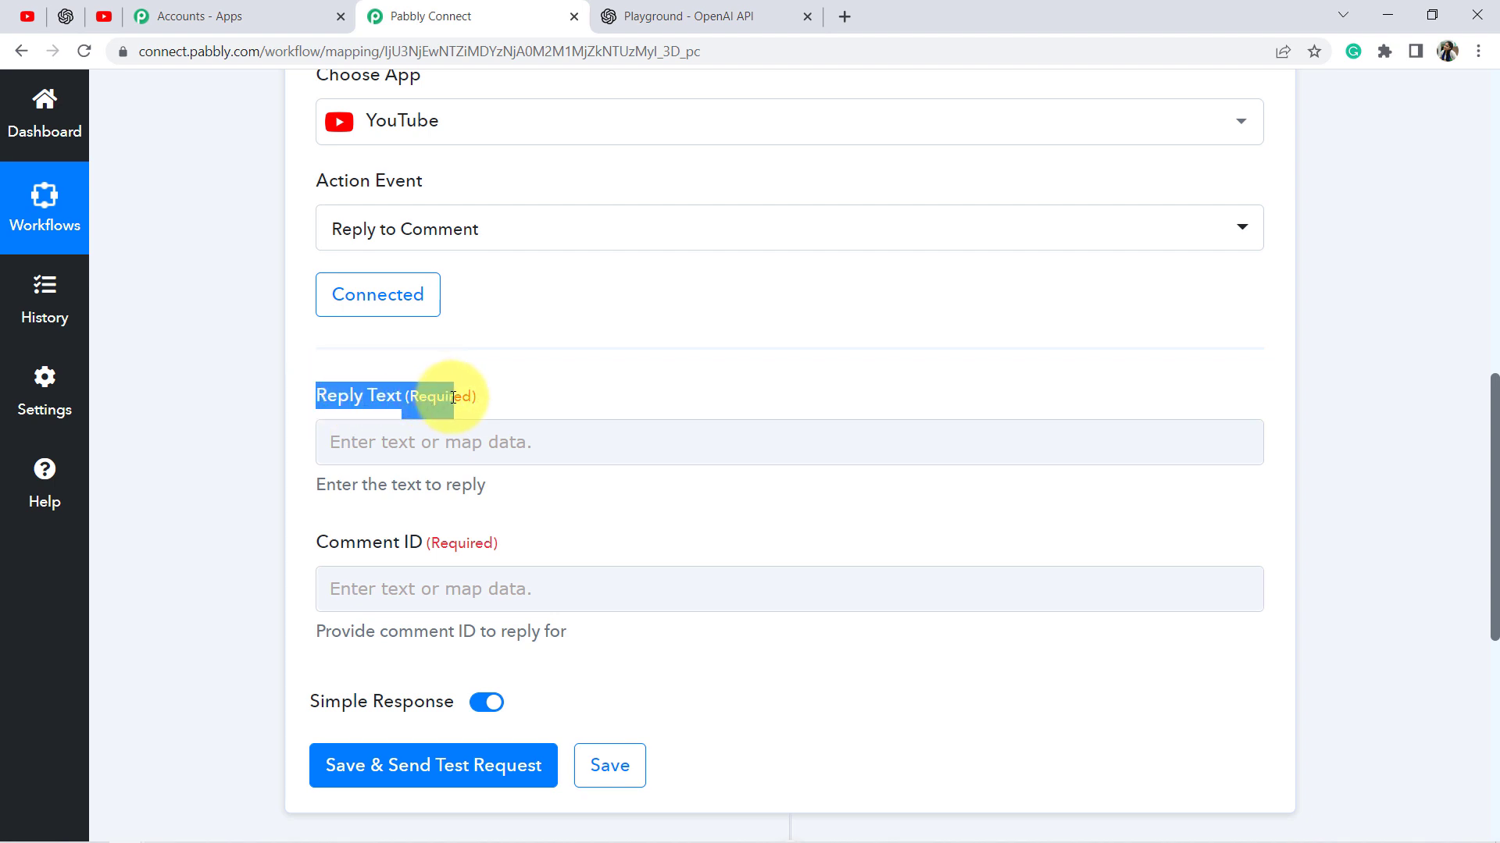
pyautogui.scroll(10, 643, 400)
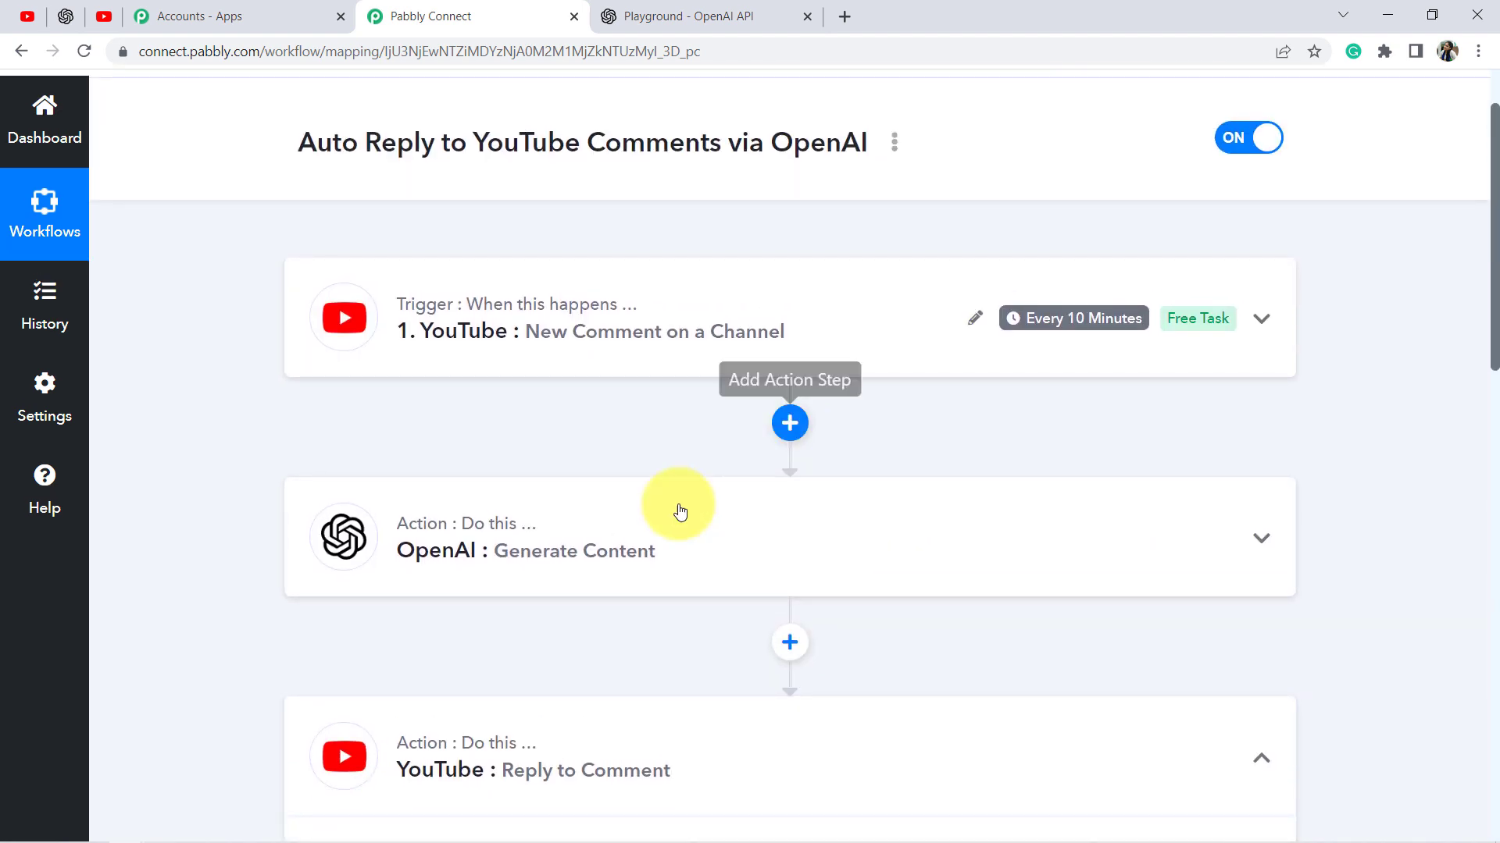
pyautogui.scroll(-3, 699, 407)
pyautogui.click(654, 362)
pyautogui.scroll(-10, 1050, 469)
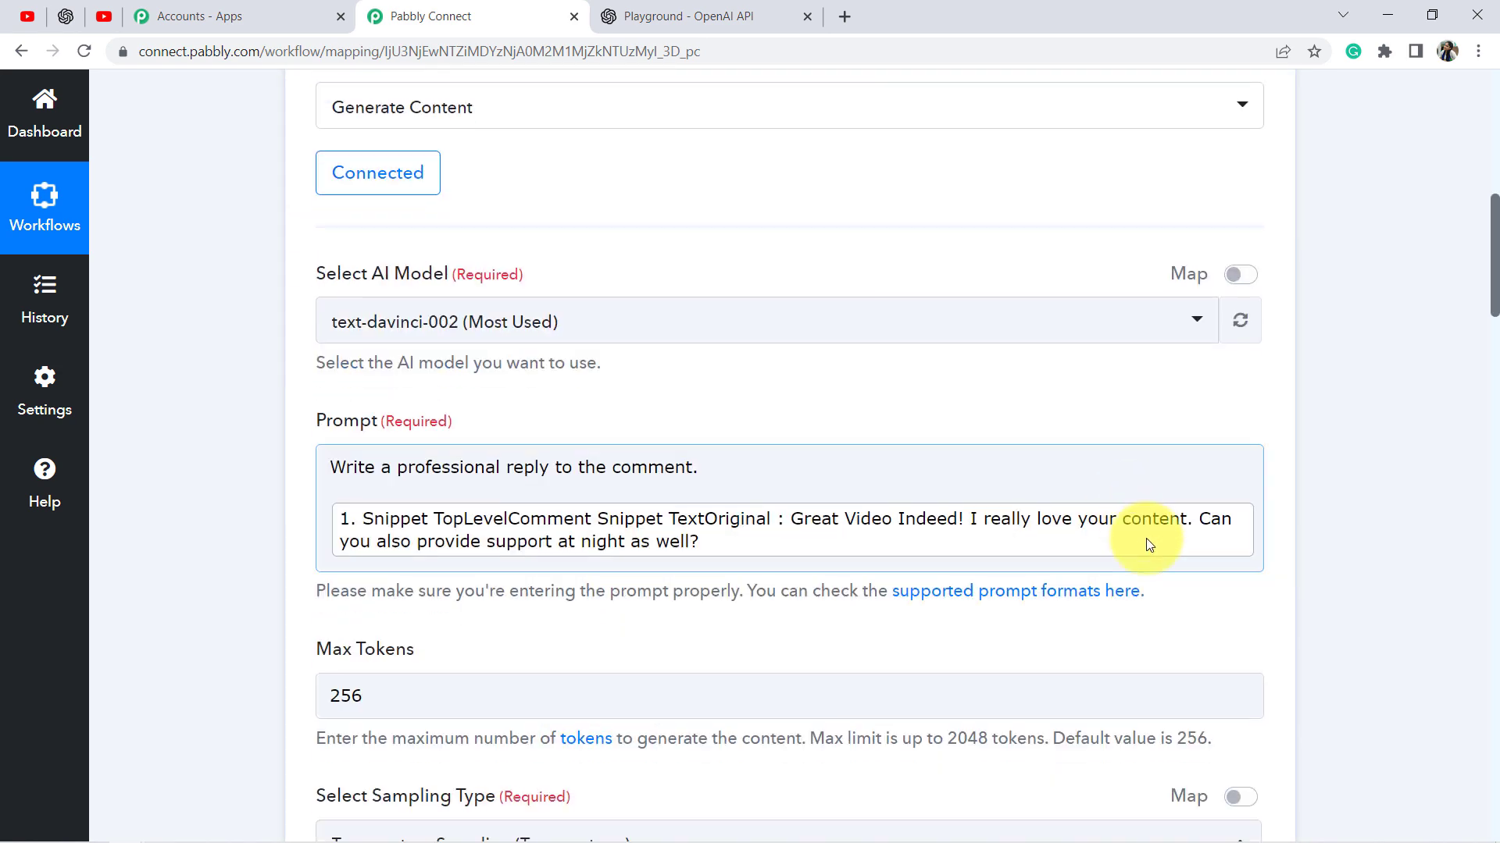
pyautogui.scroll(-15, 1145, 538)
pyautogui.scroll(-2, 975, 290)
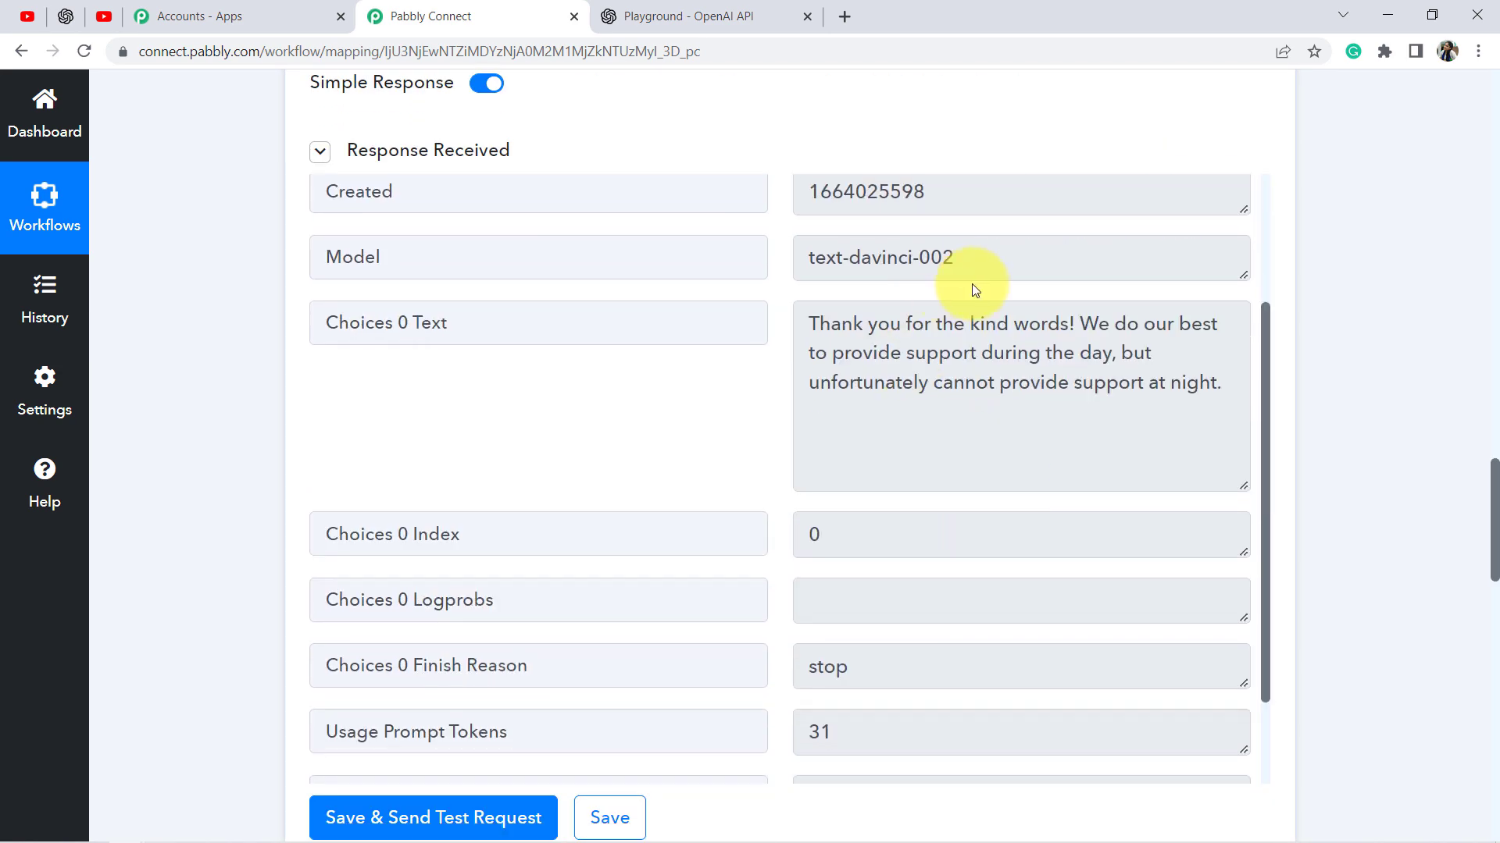
pyautogui.moveTo(422, 322); pyautogui.dragTo(338, 322)
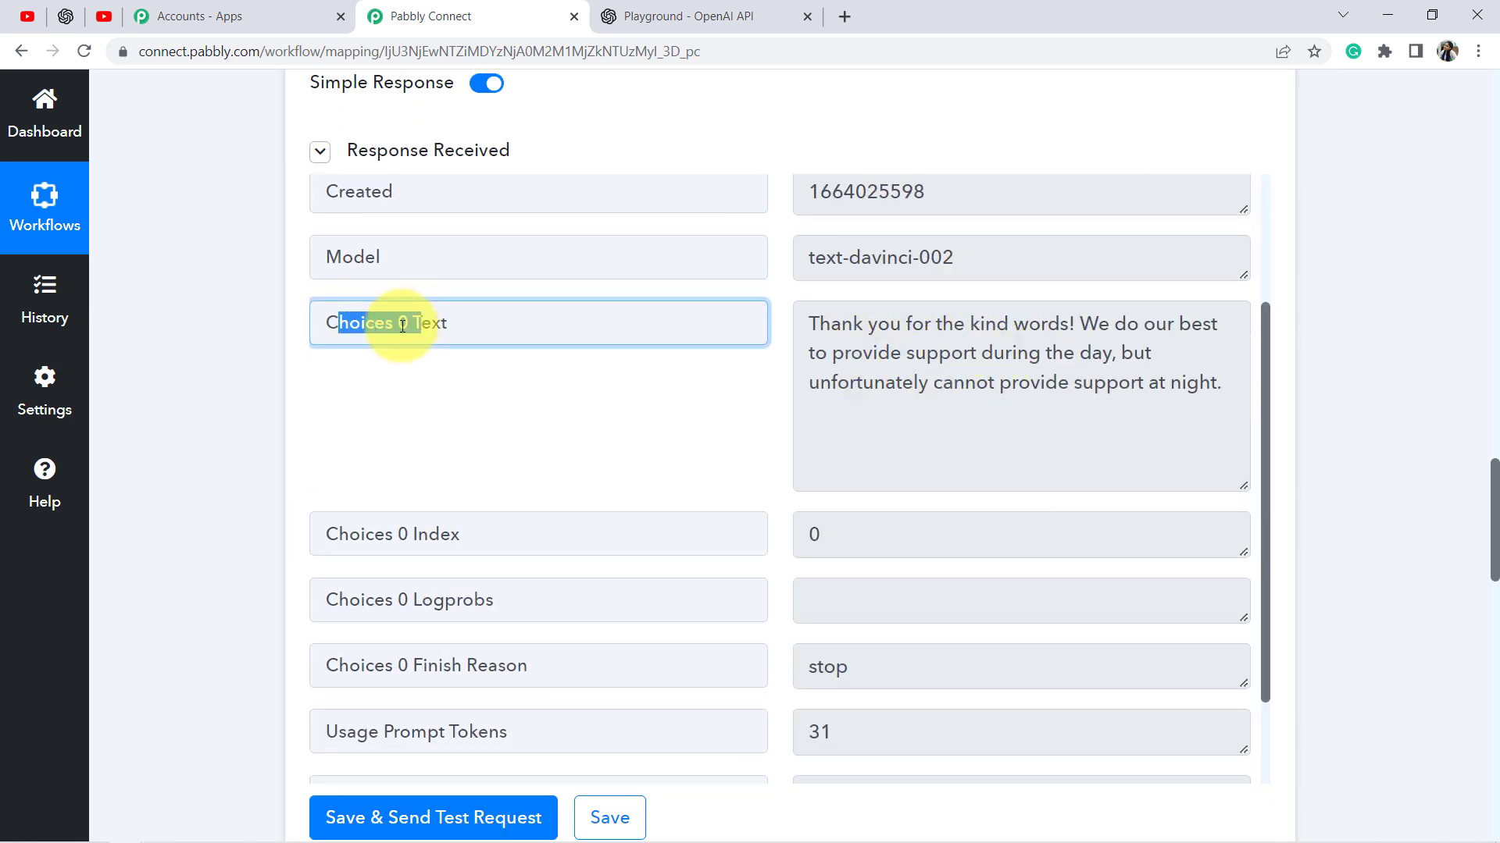
pyautogui.click(263, 421)
# Map the Reply Text field of the YouTube action to Choices 0 Text from the OpenAI step
pyautogui.scroll(-14, 235, 453)
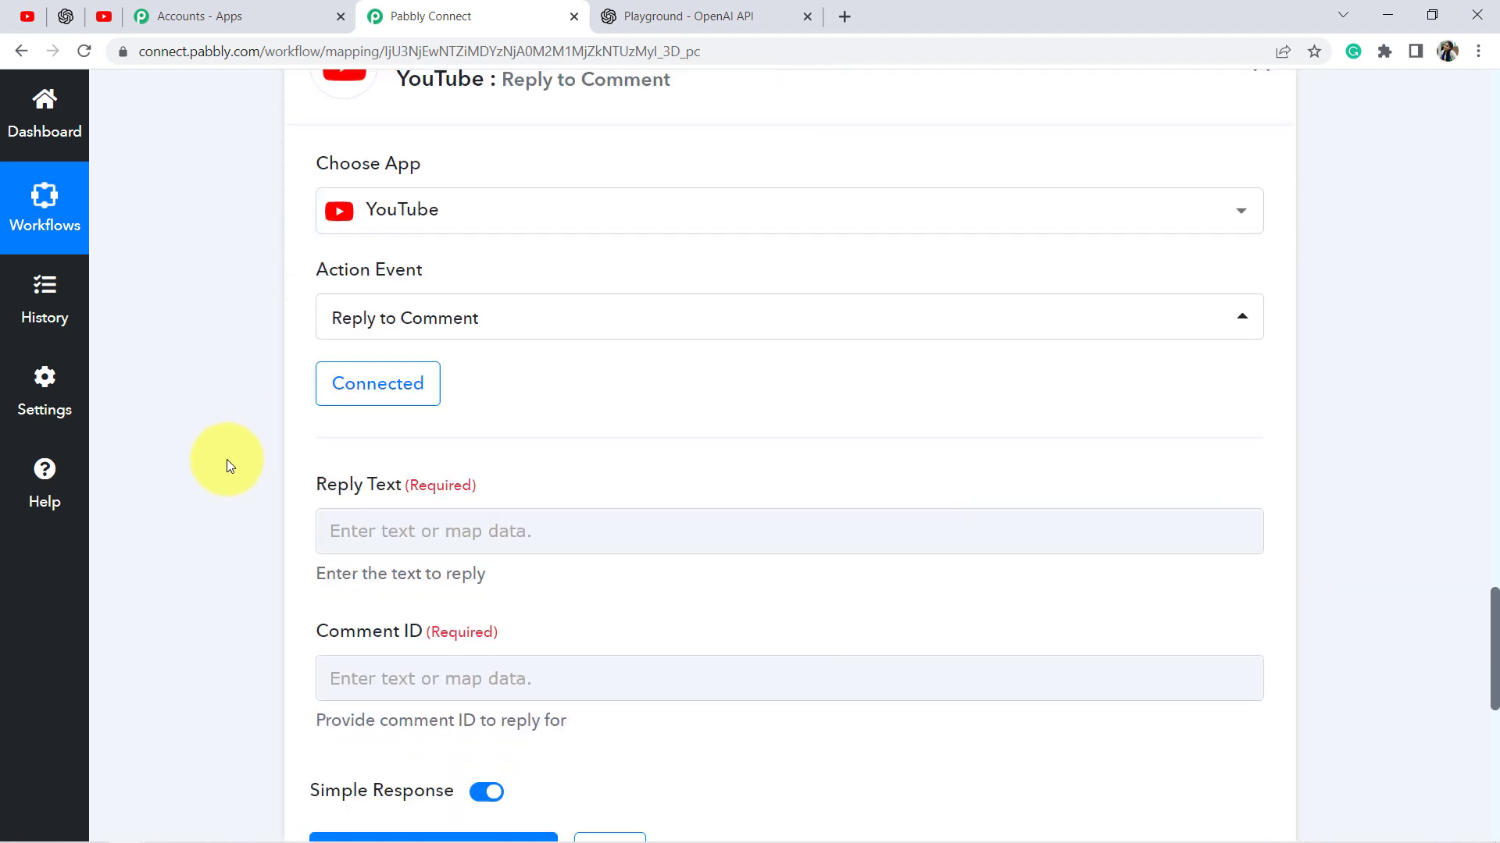
pyautogui.click(437, 420)
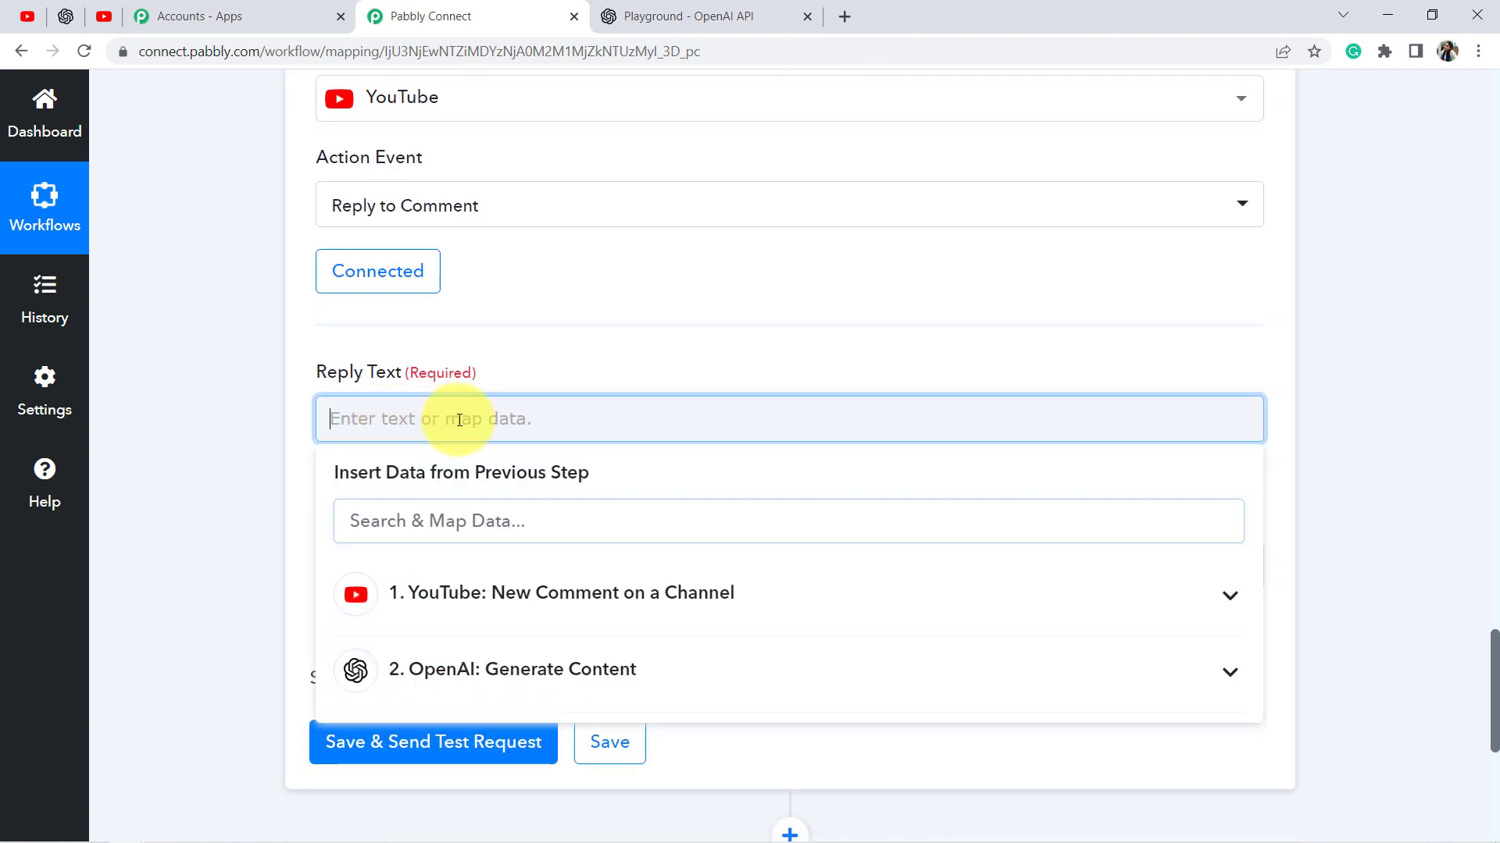
pyautogui.scroll(-3, 545, 375)
pyautogui.click(523, 478)
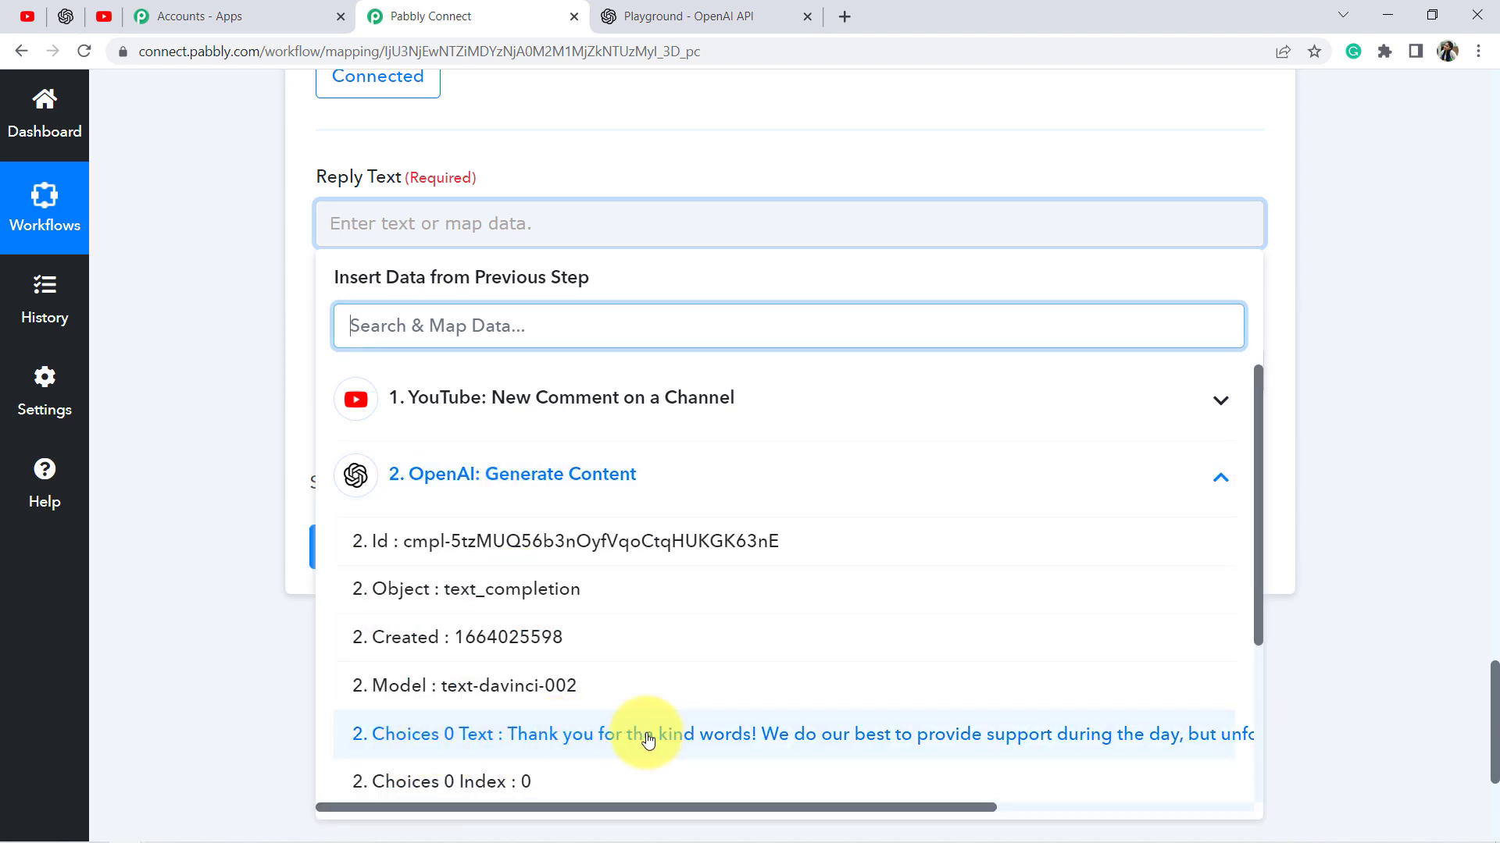
pyautogui.click(720, 744)
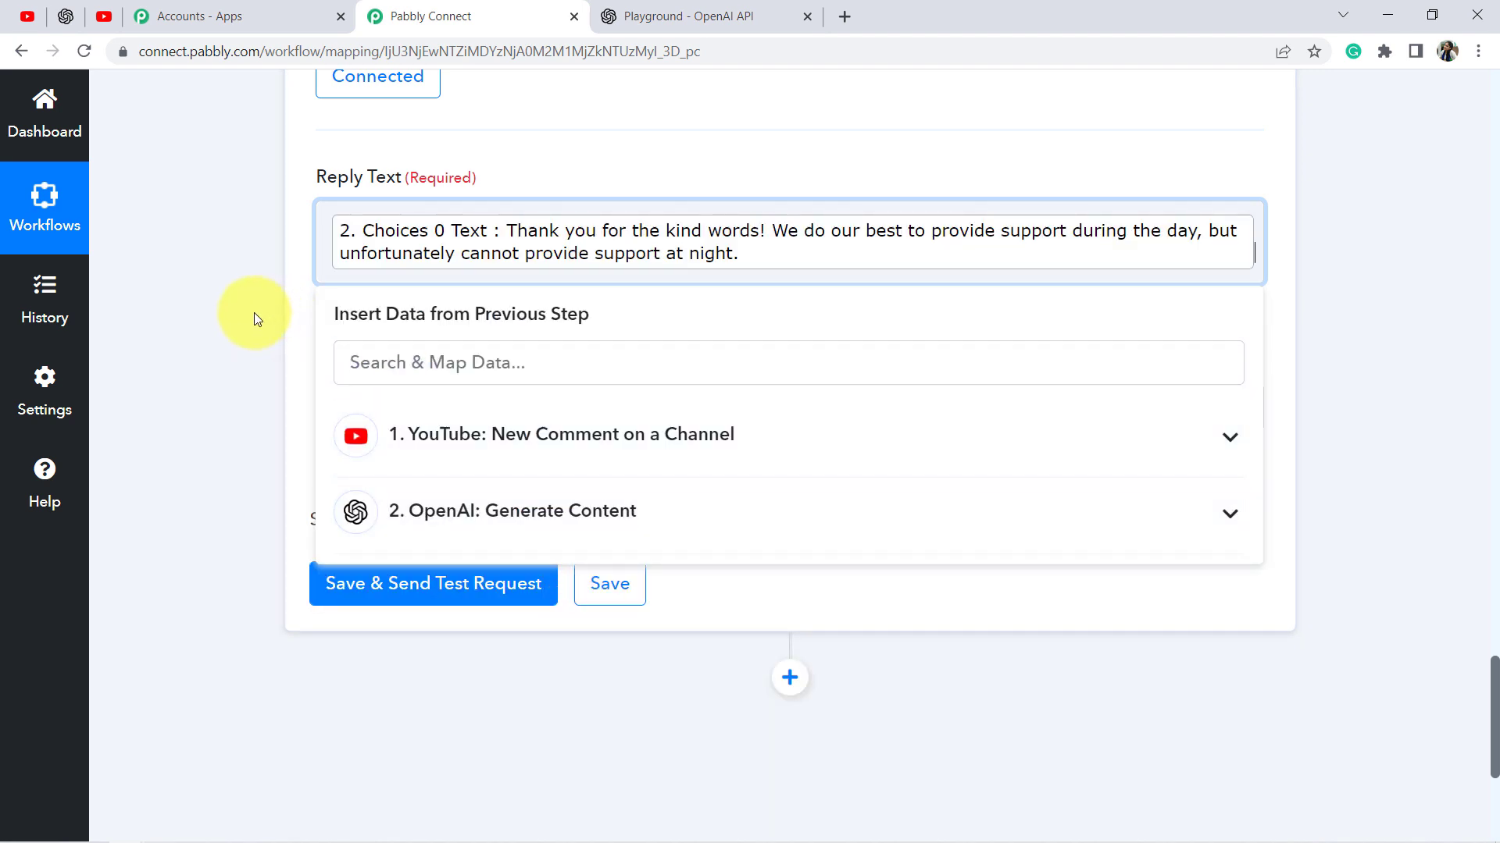
pyautogui.click(223, 317)
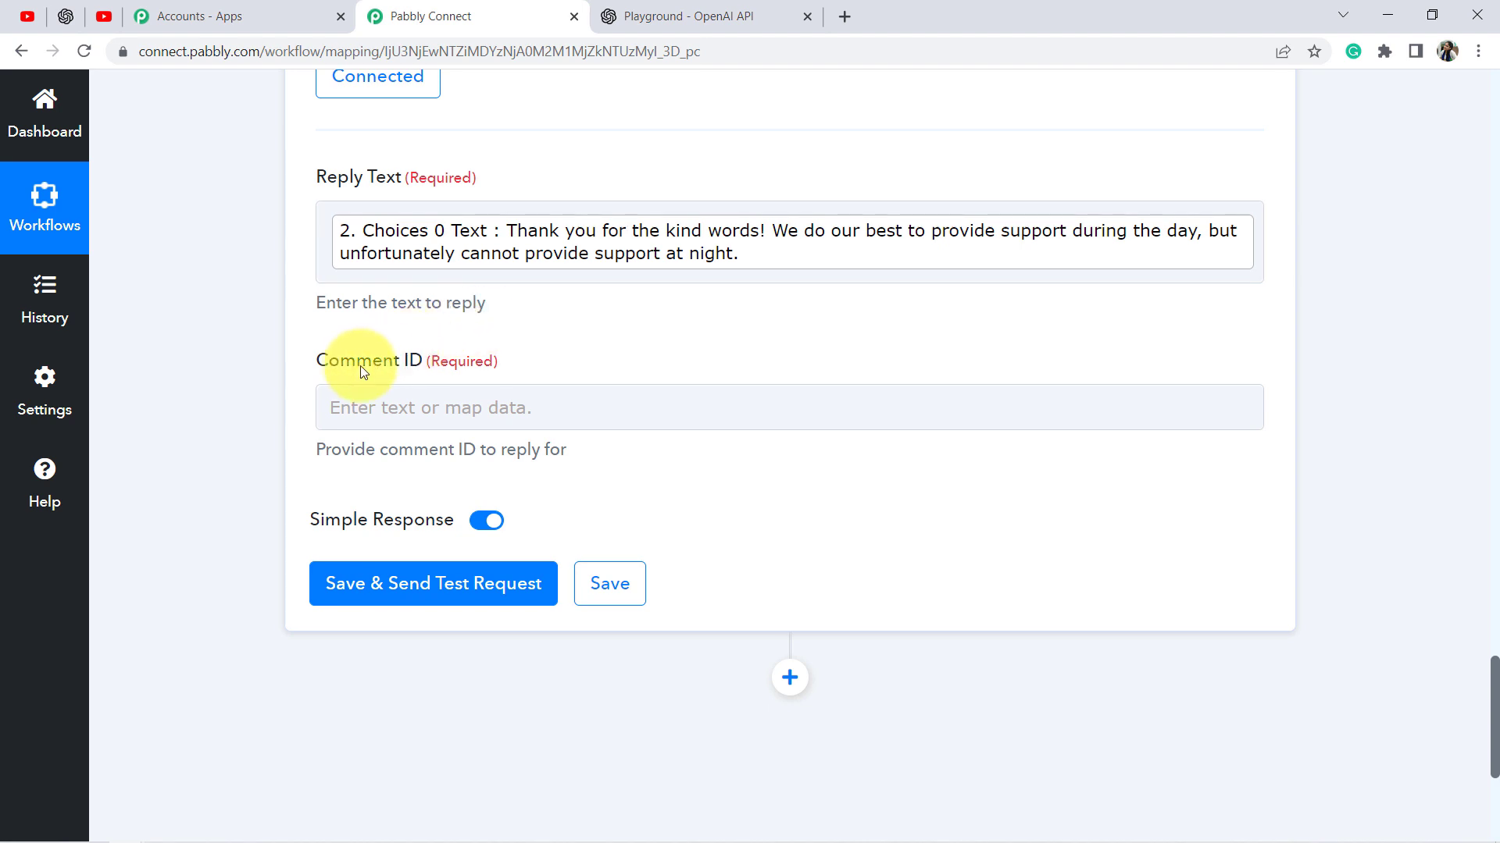
# Map the Comment ID field of the YouTube action to Snippet TopLevelComment Id from the YouTube trigger step
pyautogui.click(433, 408)
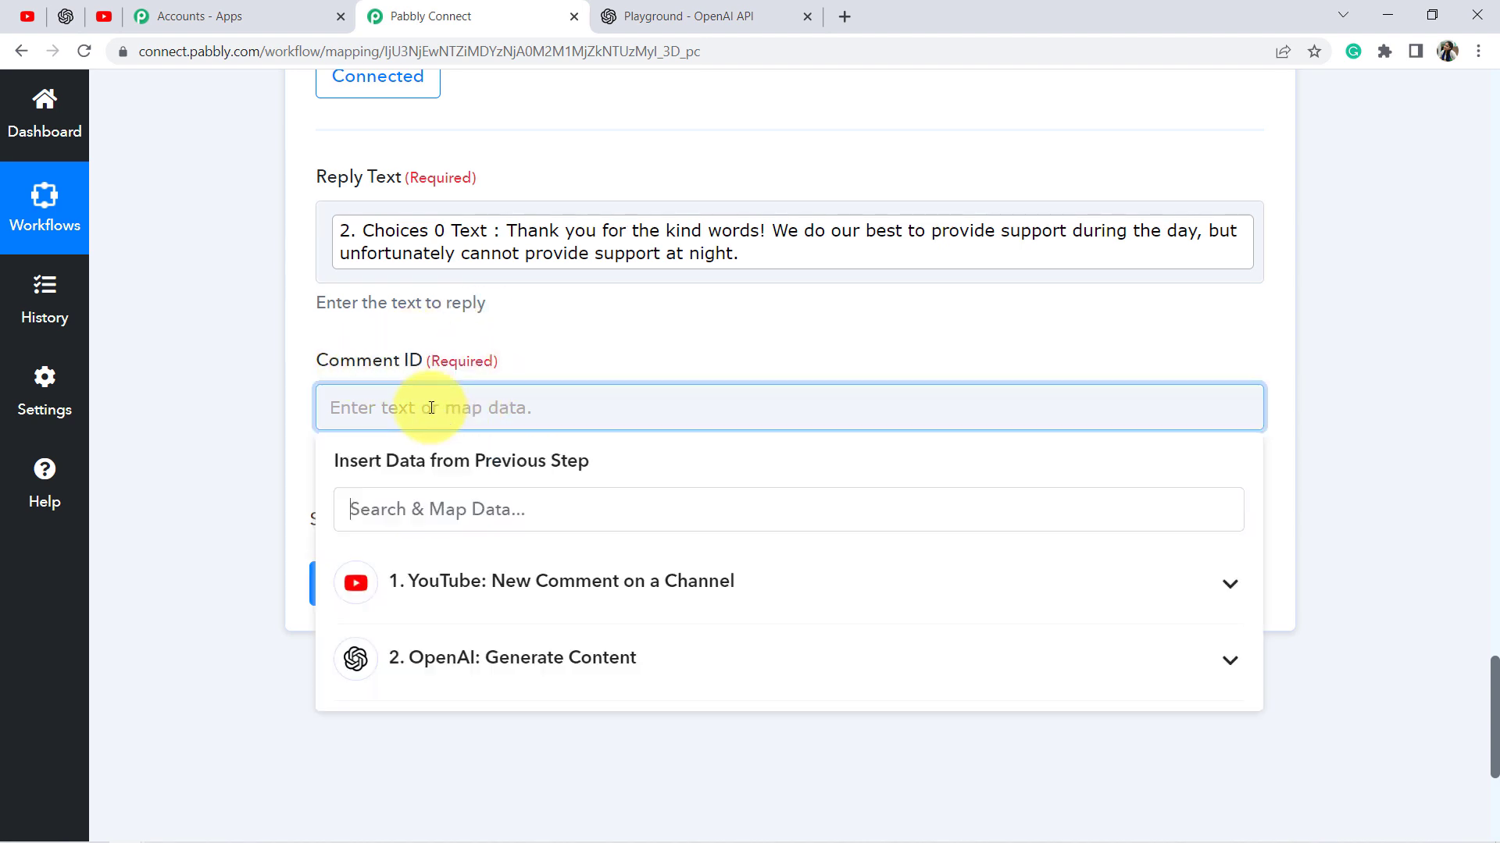
pyautogui.click(588, 583)
pyautogui.scroll(-3, 531, 428)
pyautogui.scroll(-1, 524, 570)
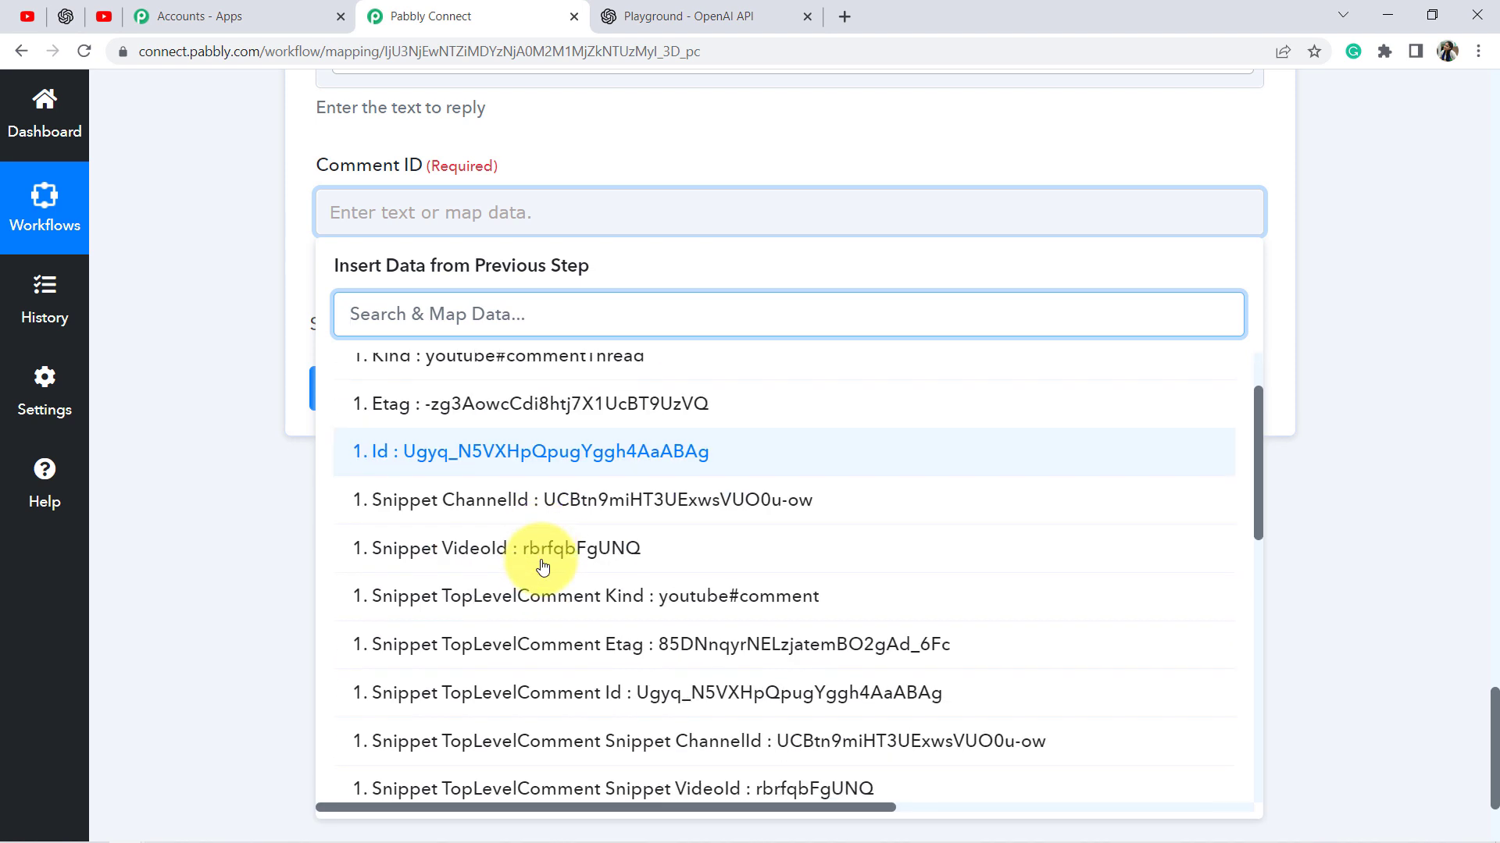
pyautogui.scroll(-3, 546, 613)
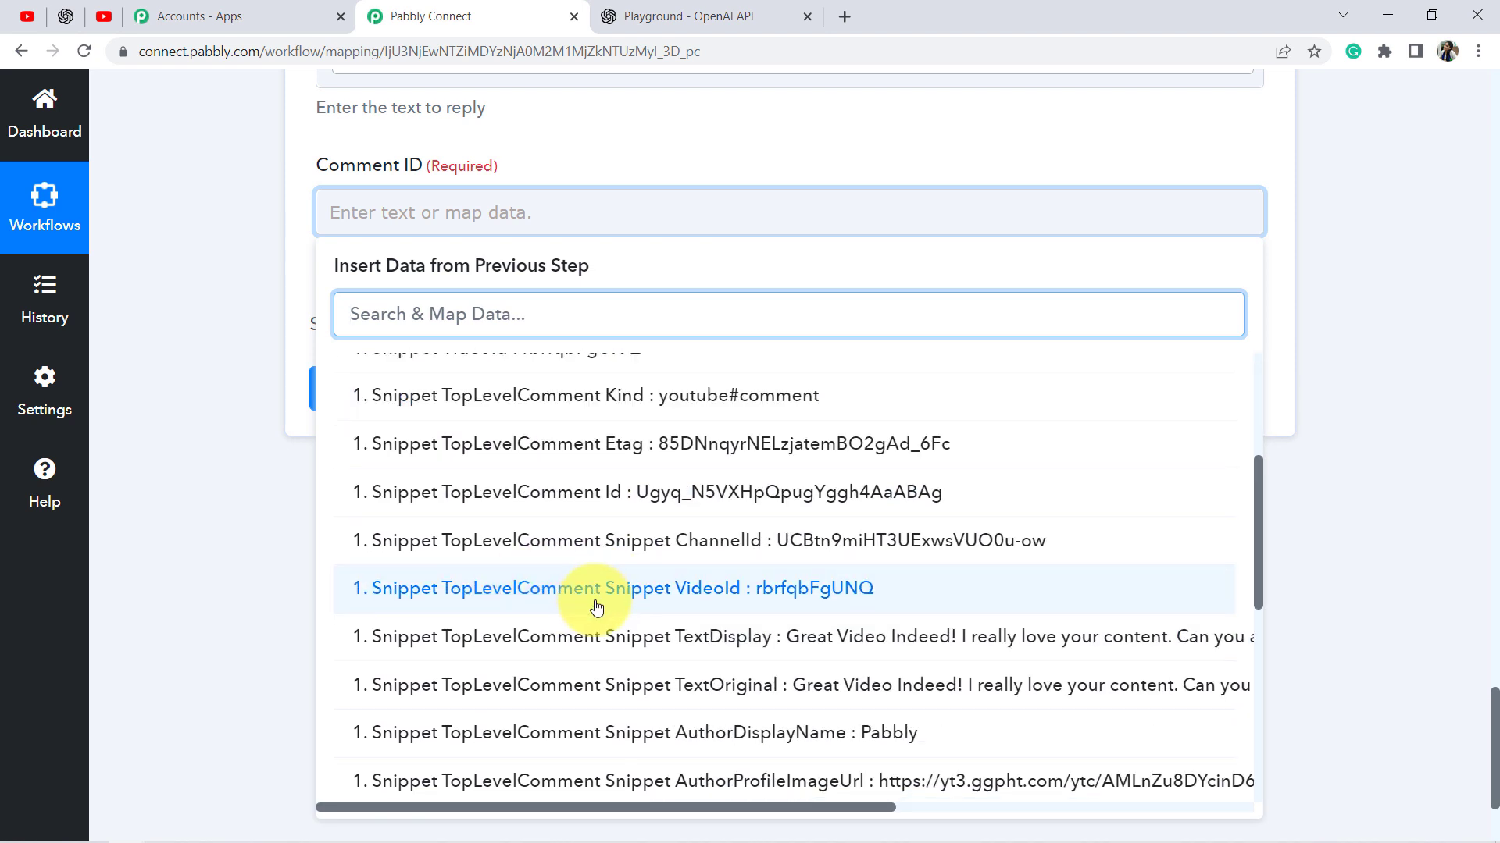
pyautogui.scroll(-2, 596, 607)
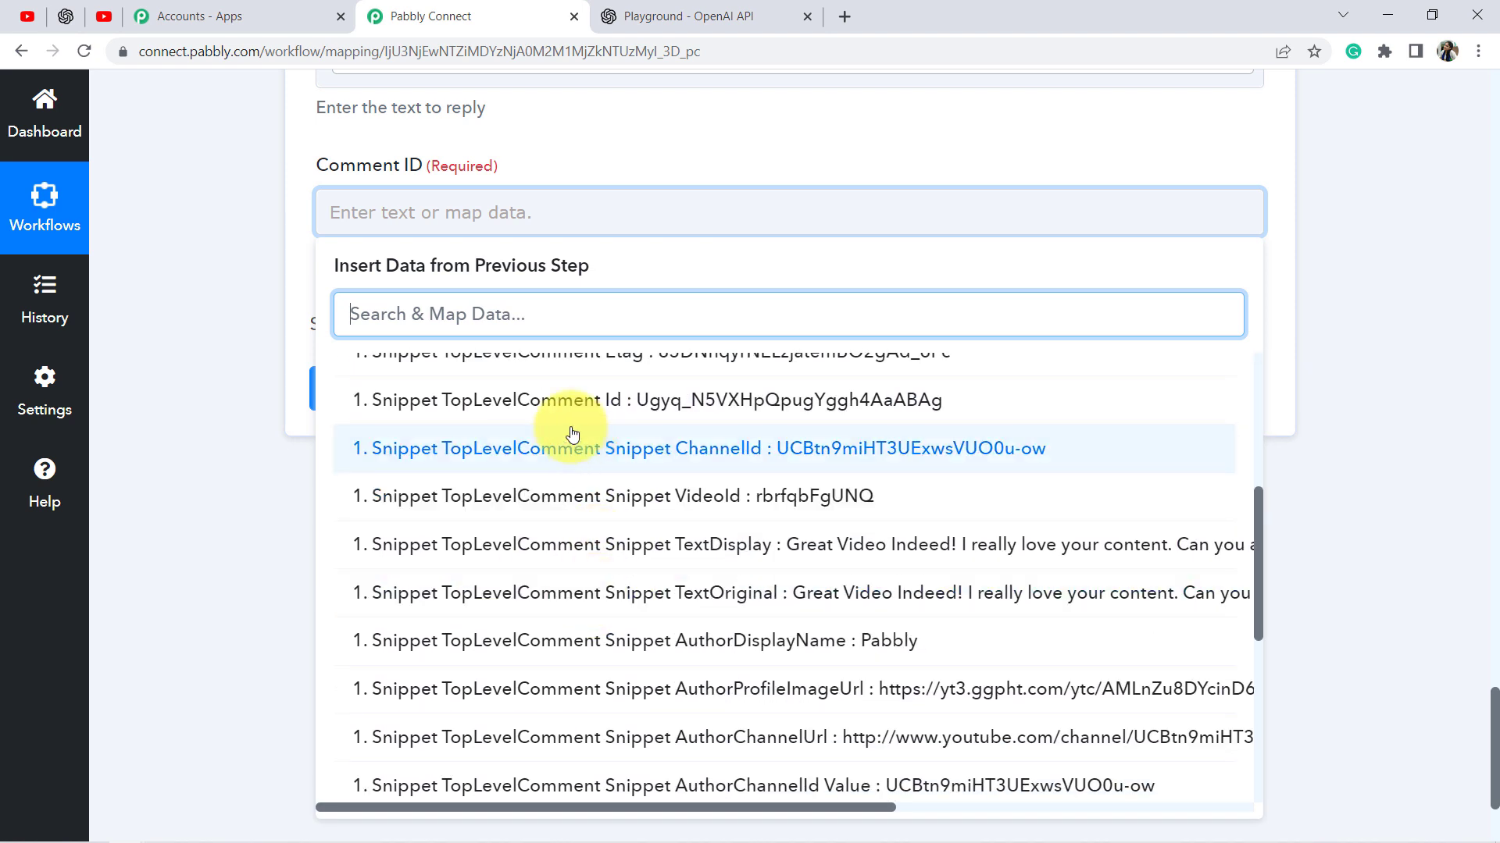
pyautogui.click(667, 401)
pyautogui.click(194, 377)
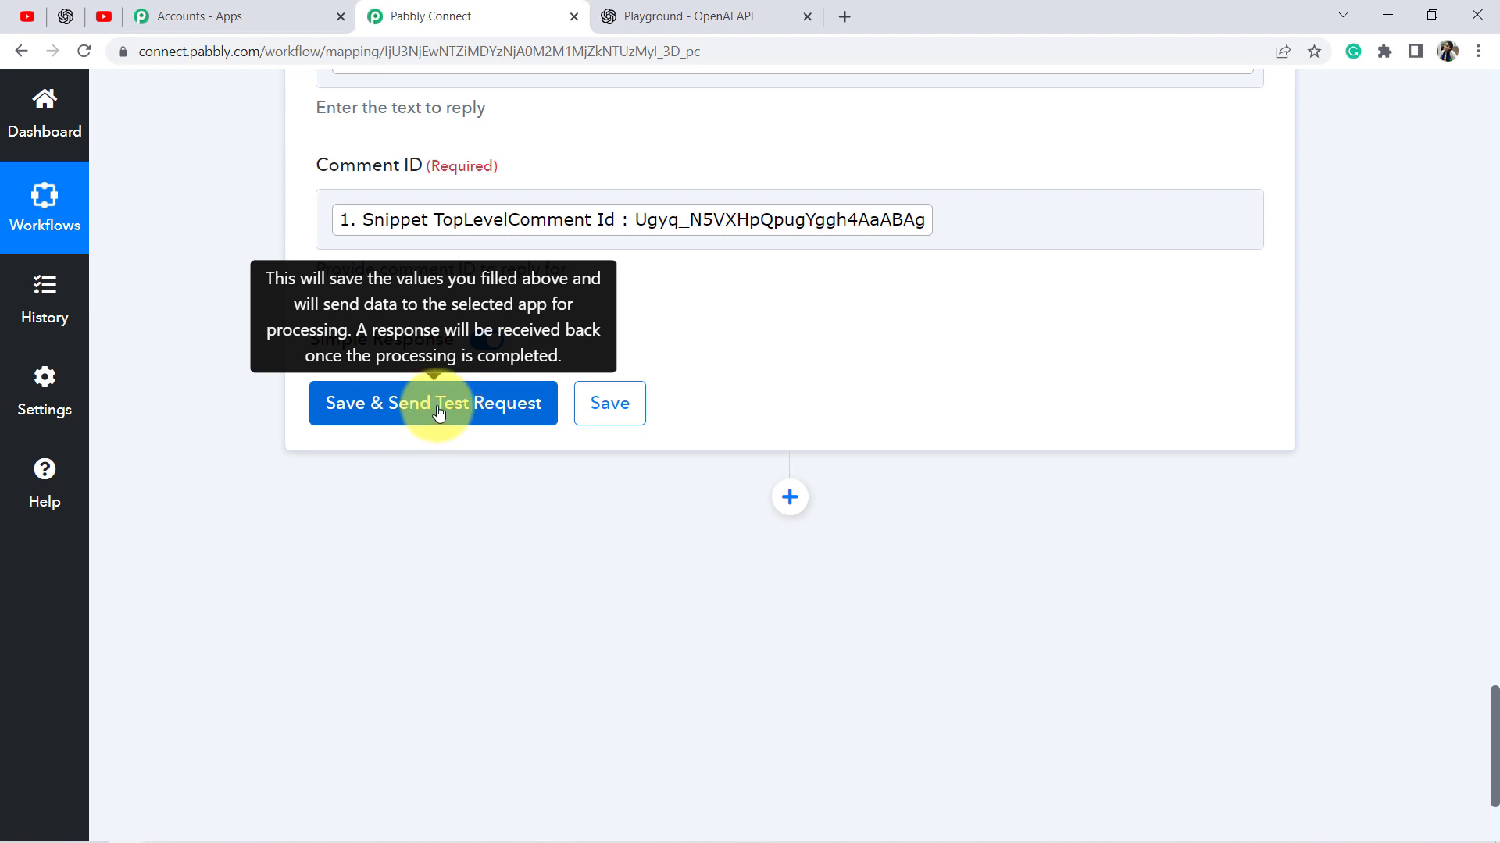
# Switch to YouTube Studio, show all channel comments without the "I haven't responded" filter, and collapse the newest comment's replies
pyautogui.click(104, 17)
pyautogui.click(28, 17)
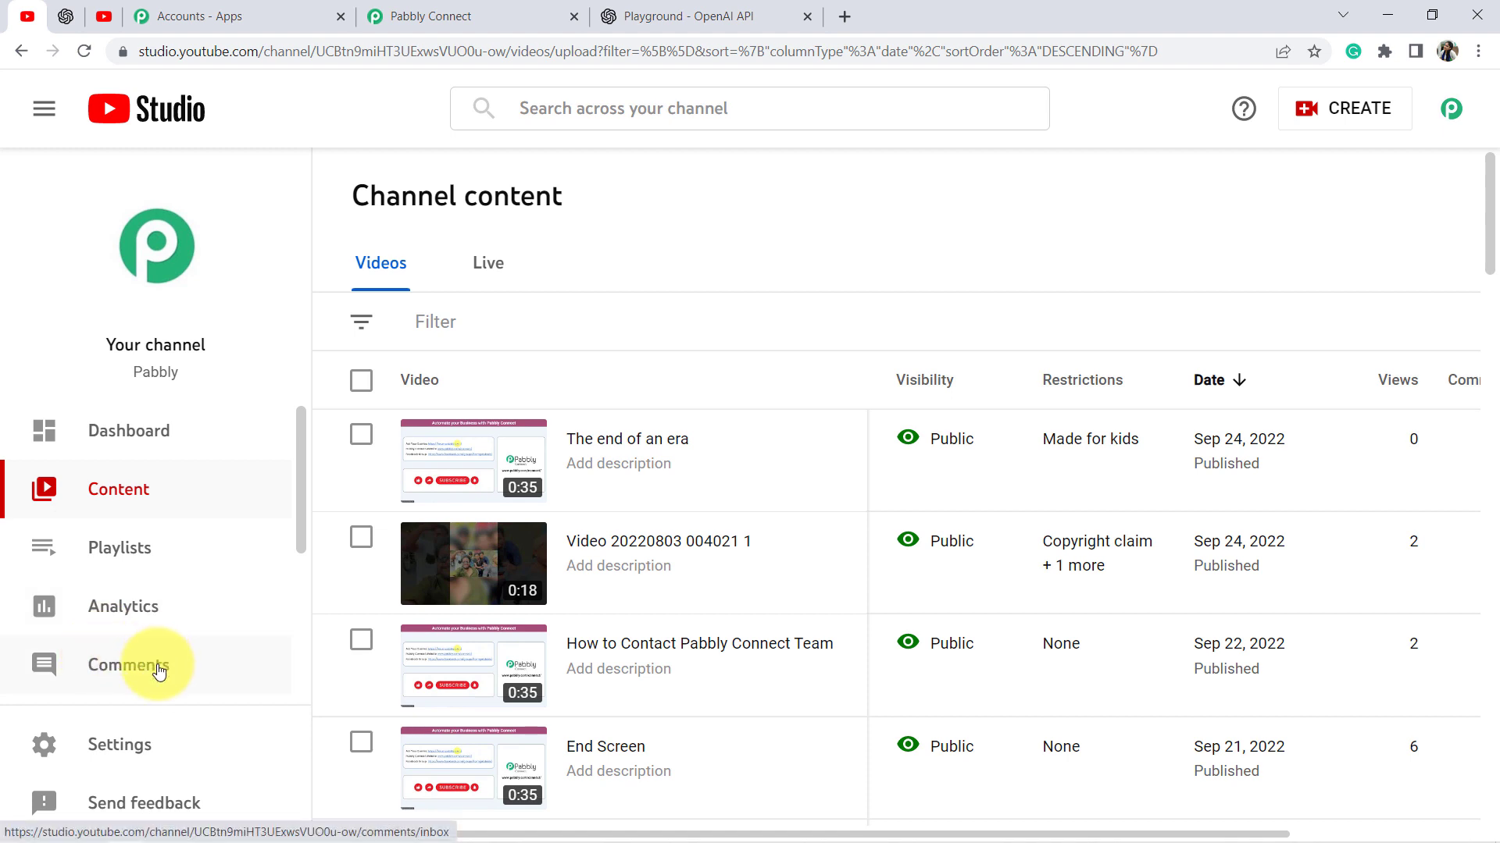
pyautogui.click(97, 665)
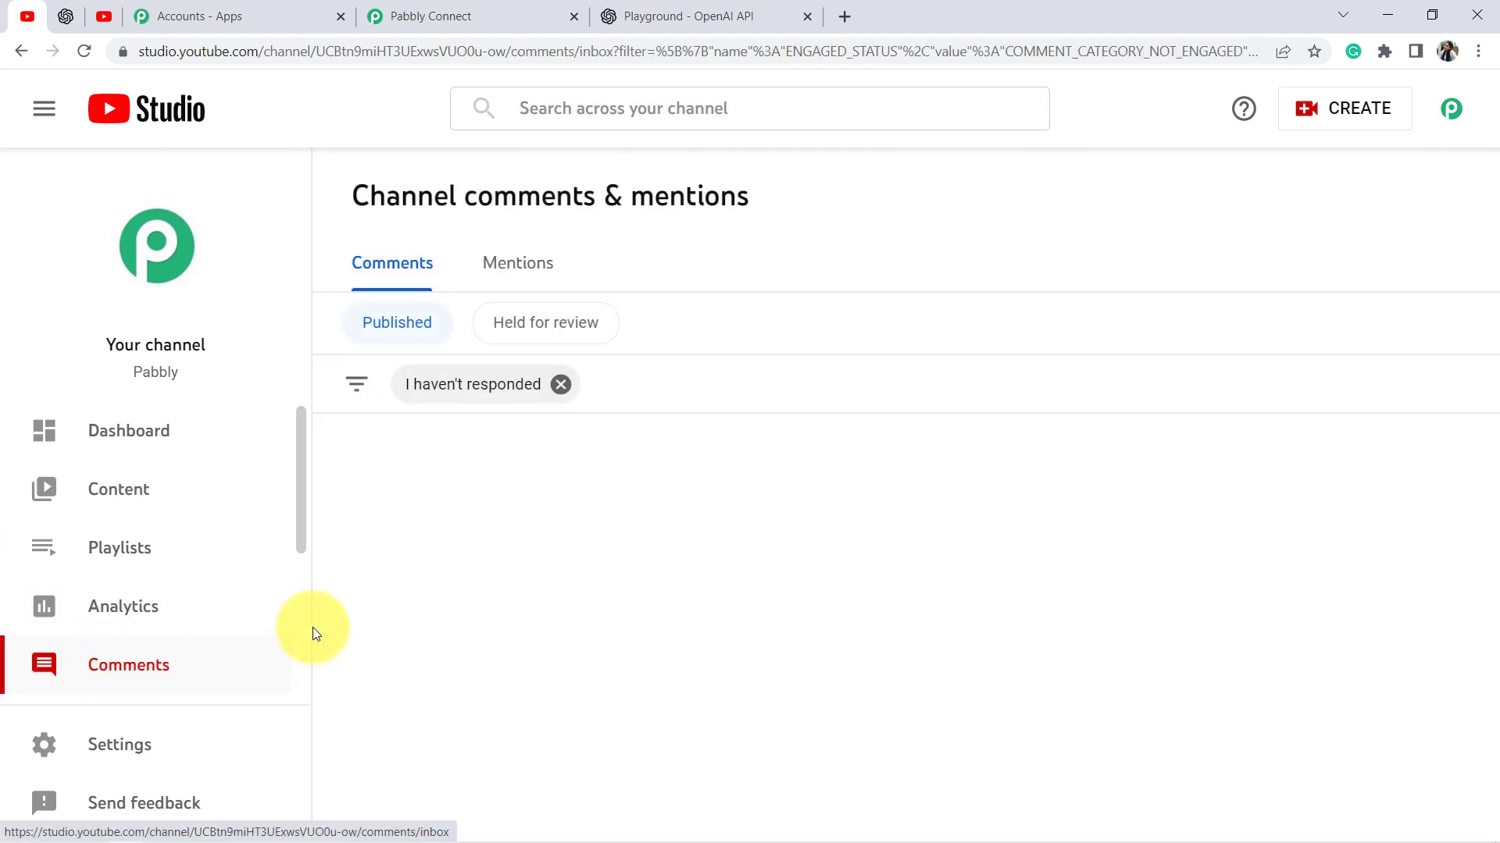
pyautogui.click(561, 384)
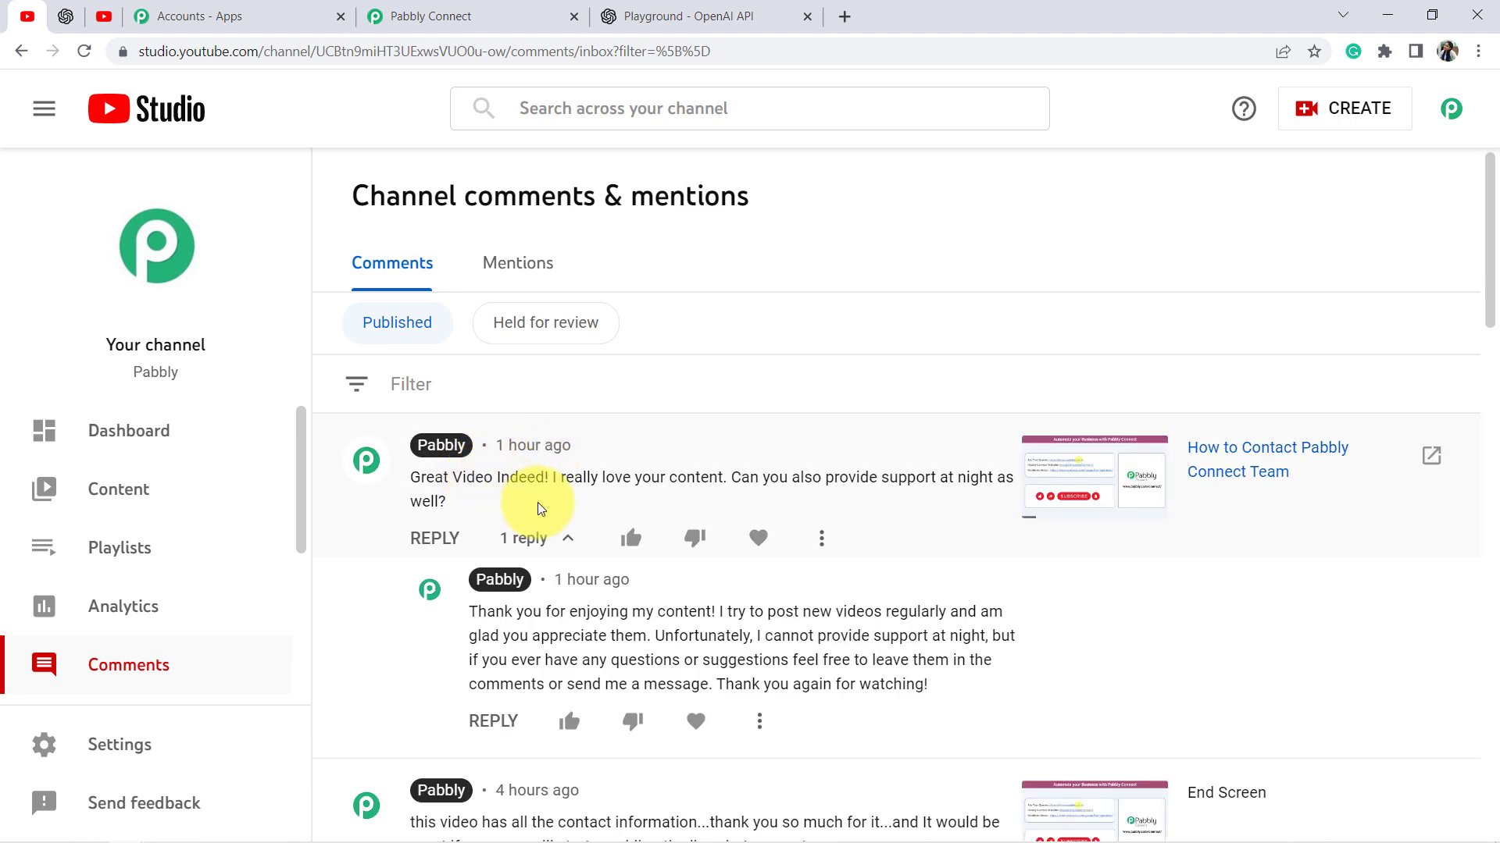
pyautogui.click(534, 538)
# Switch back to Pabbly Connect, save the Reply to Comment action with a test request, and inspect the reply text and author in its response
pyautogui.click(428, 16)
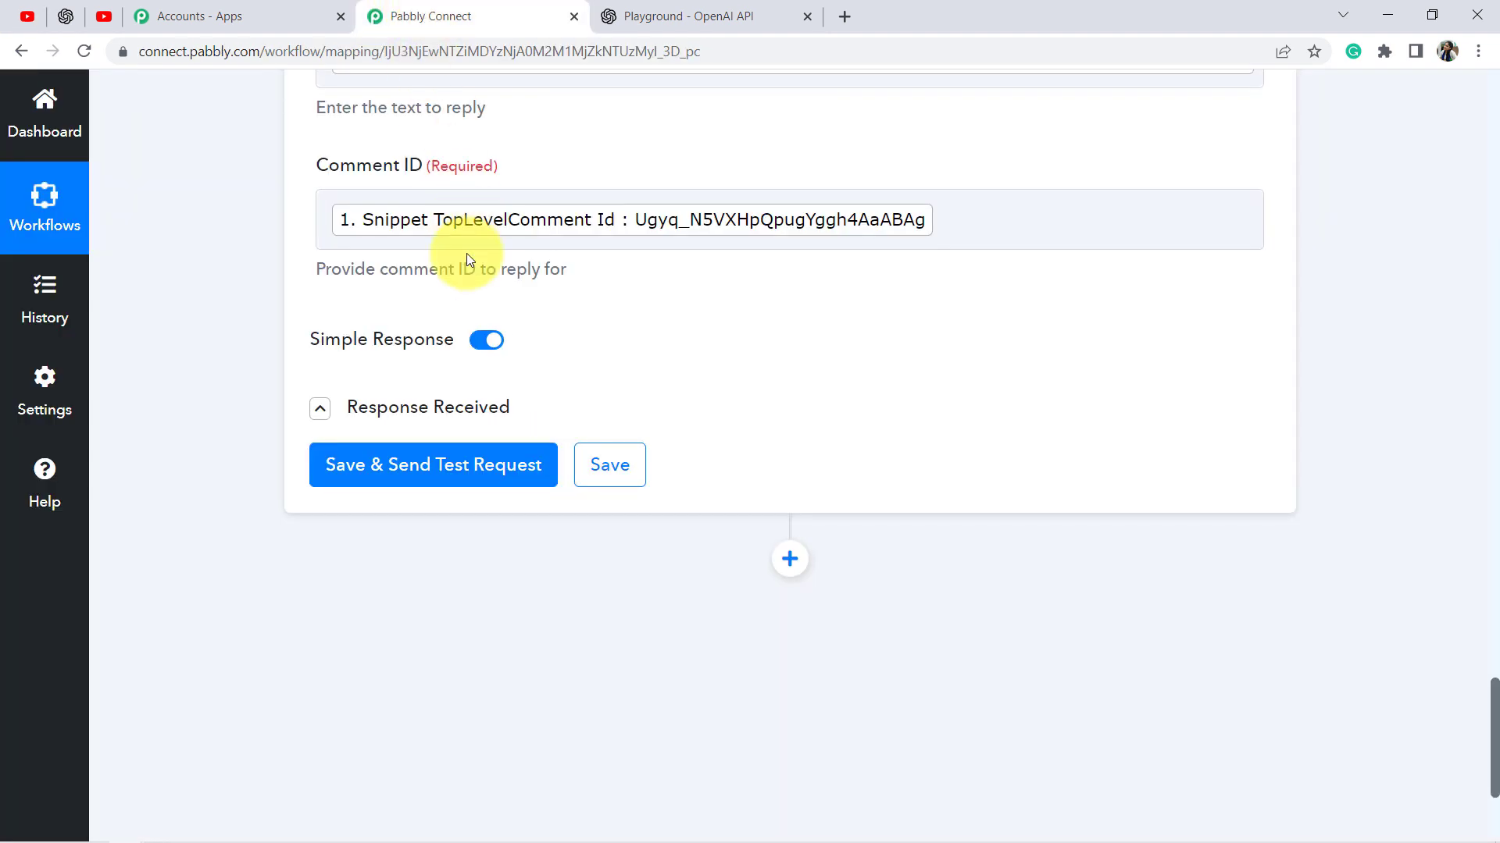
pyautogui.click(411, 462)
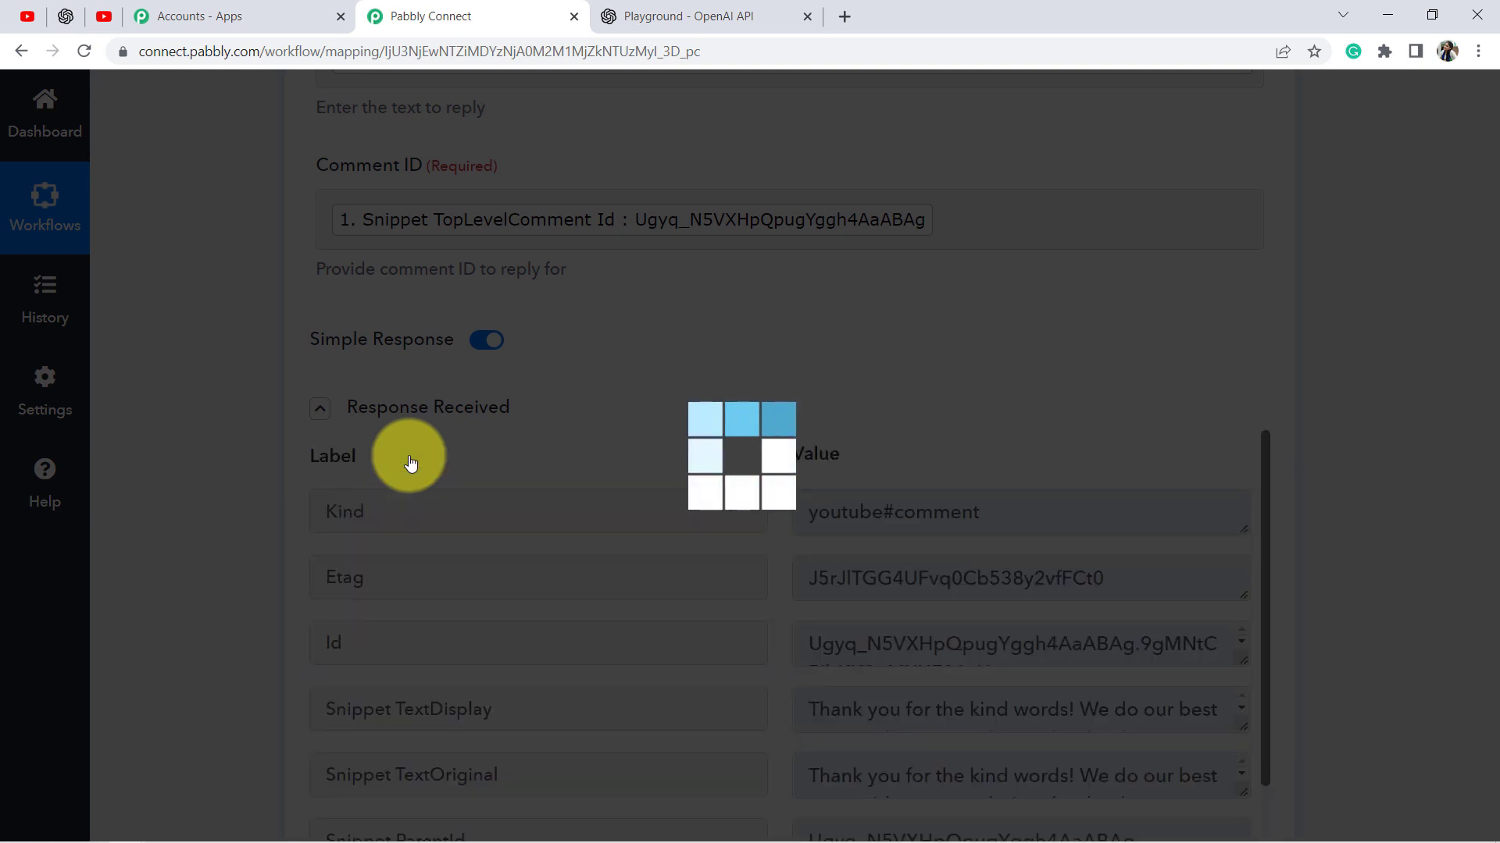
pyautogui.scroll(-3, 640, 401)
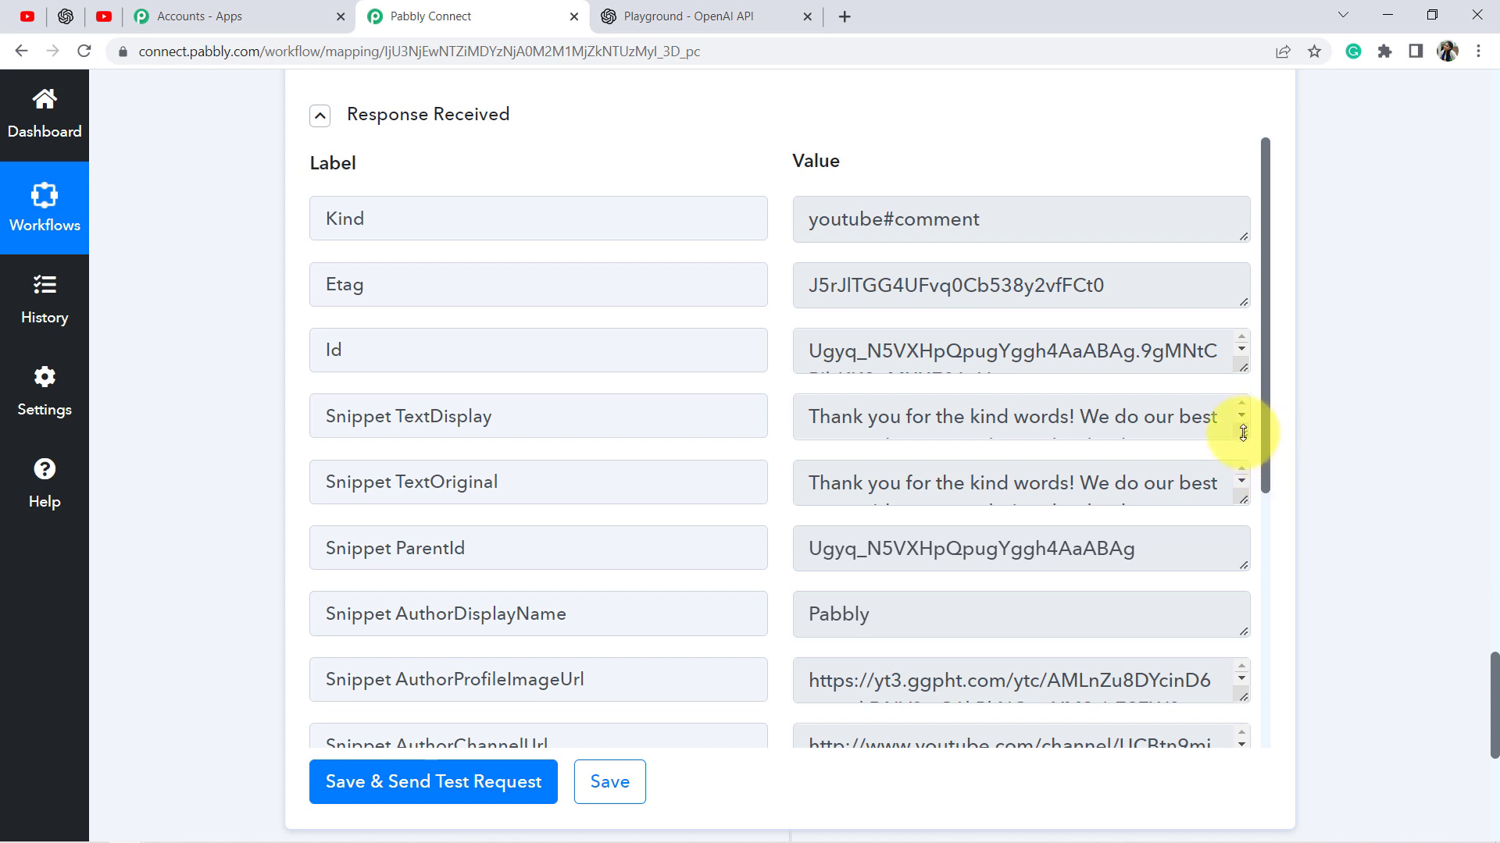
pyautogui.moveTo(1242, 433); pyautogui.dragTo(1244, 460)
pyautogui.moveTo(1241, 532); pyautogui.dragTo(1242, 564)
pyautogui.moveTo(447, 677); pyautogui.dragTo(787, 703)
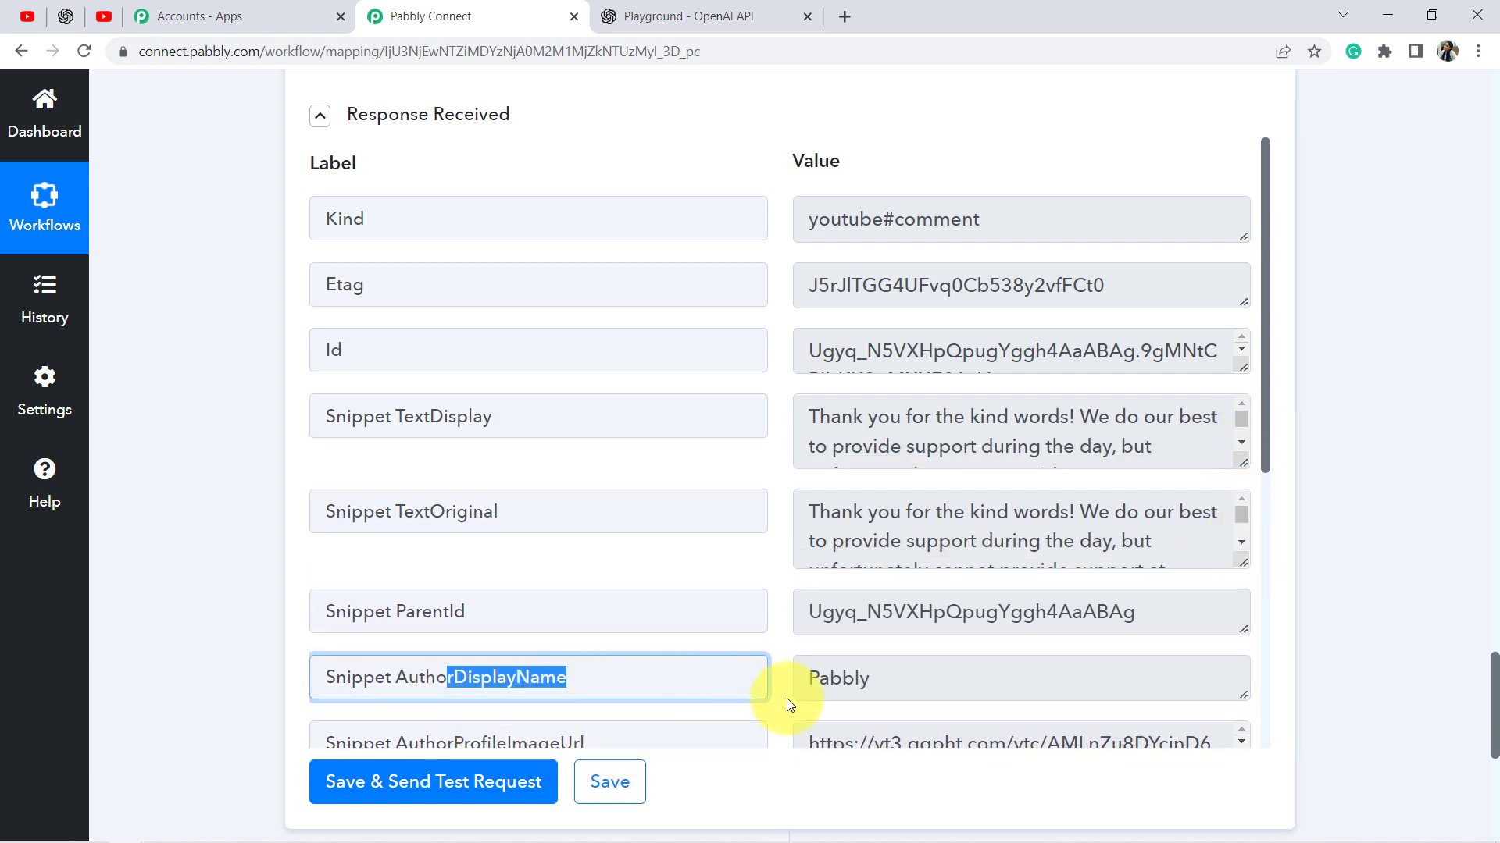
pyautogui.doubleClick(812, 679)
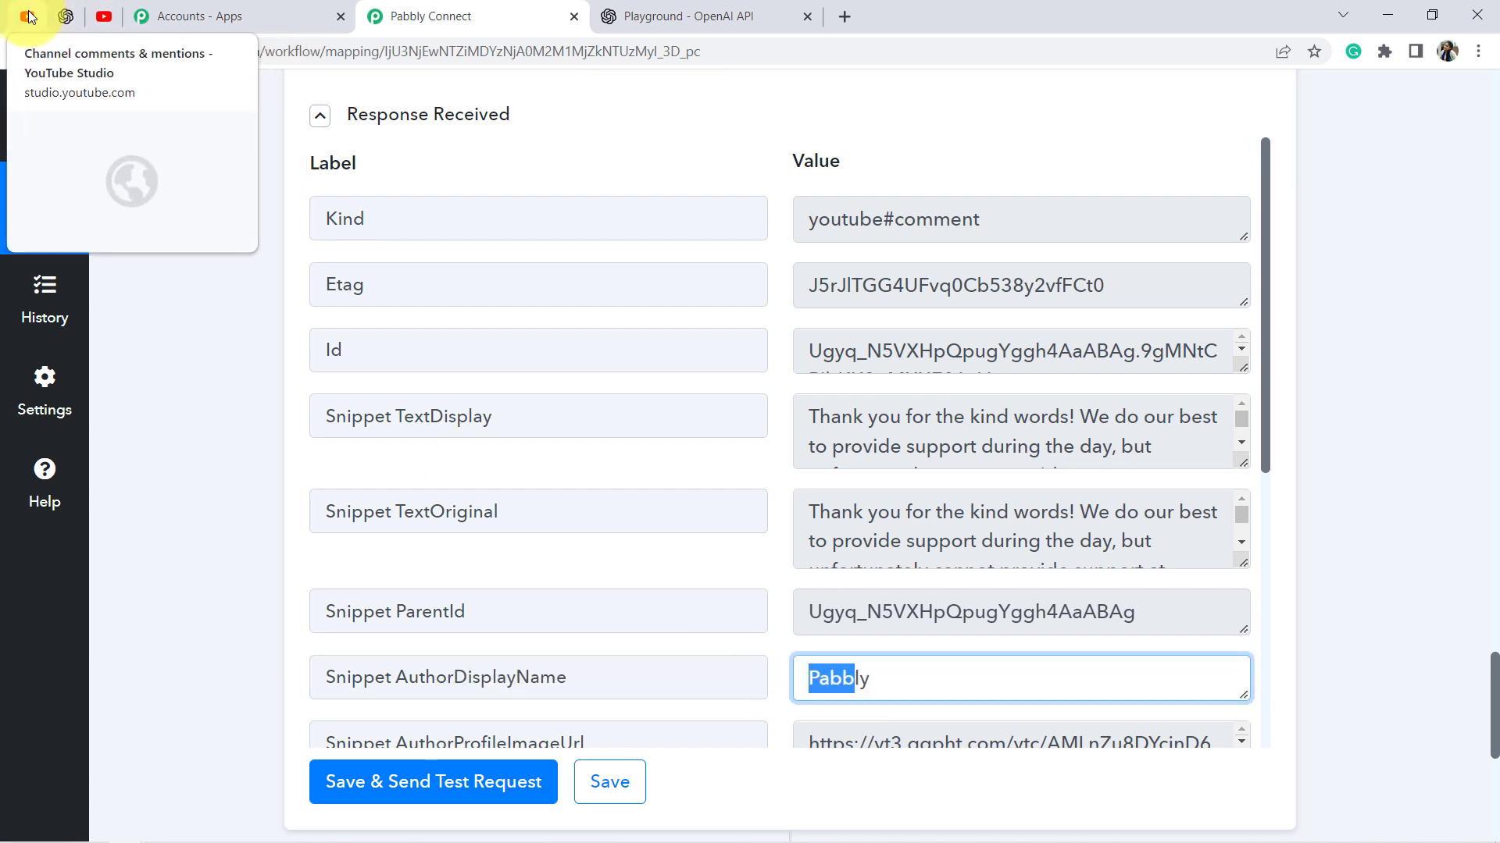
# Switch to YouTube Studio, reload the channel comments, and check the reply posted under the "Great Video Indeed!" comment
pyautogui.click(27, 17)
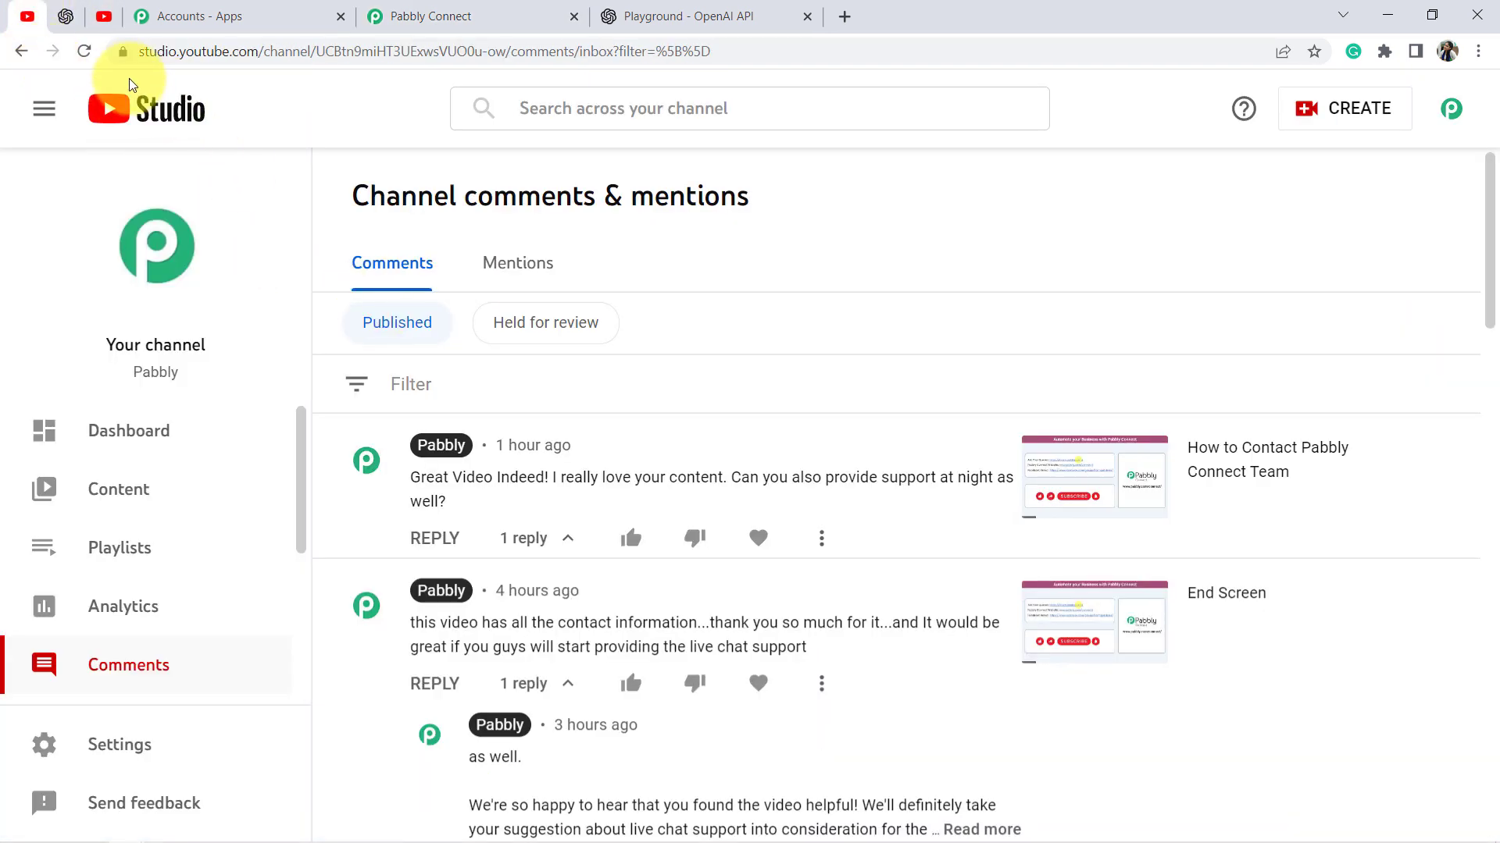
pyautogui.click(85, 52)
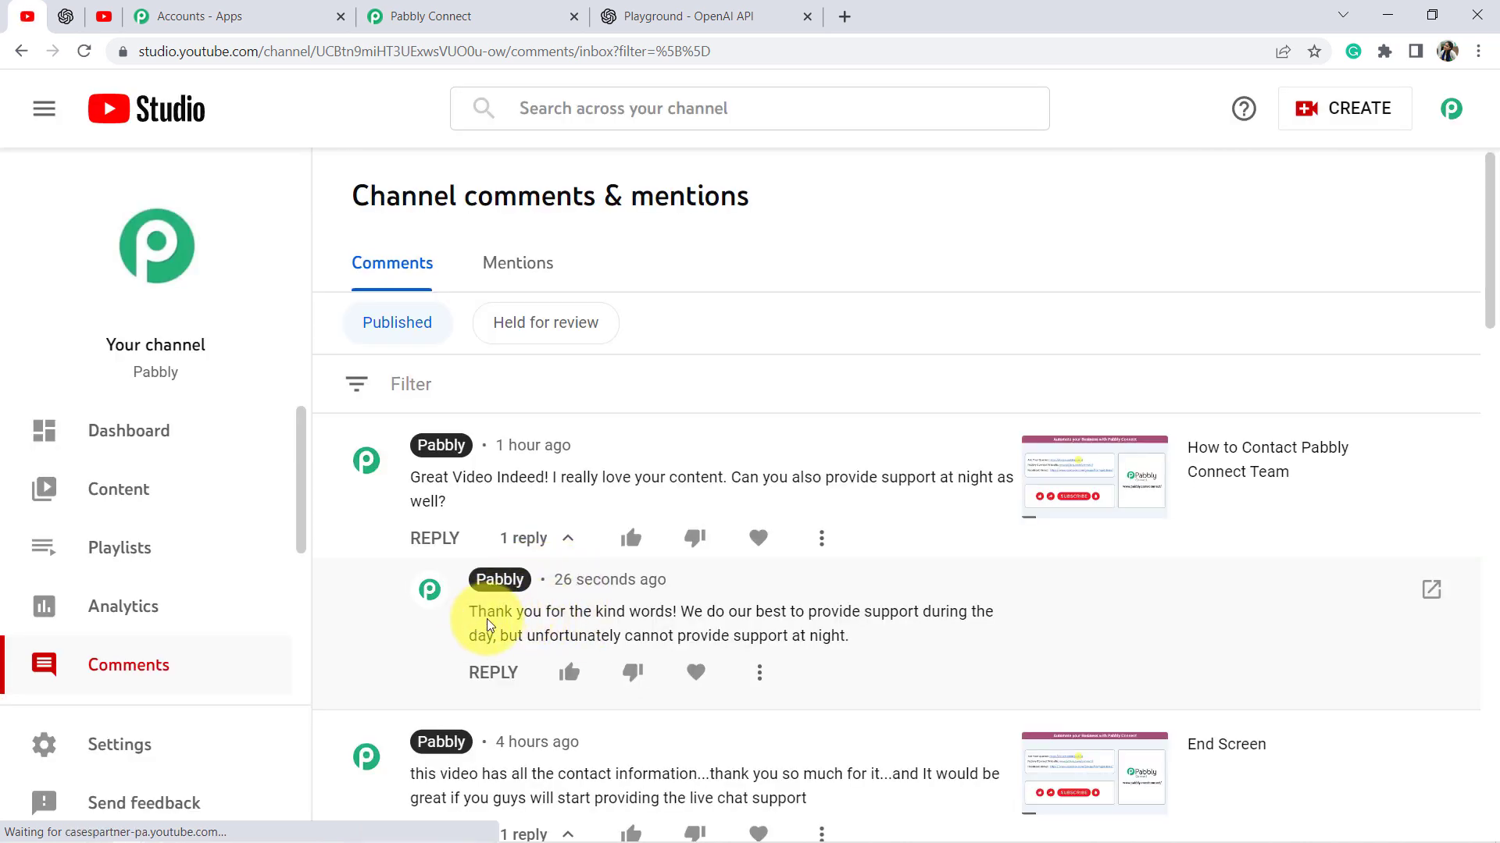
pyautogui.moveTo(496, 616); pyautogui.dragTo(843, 637)
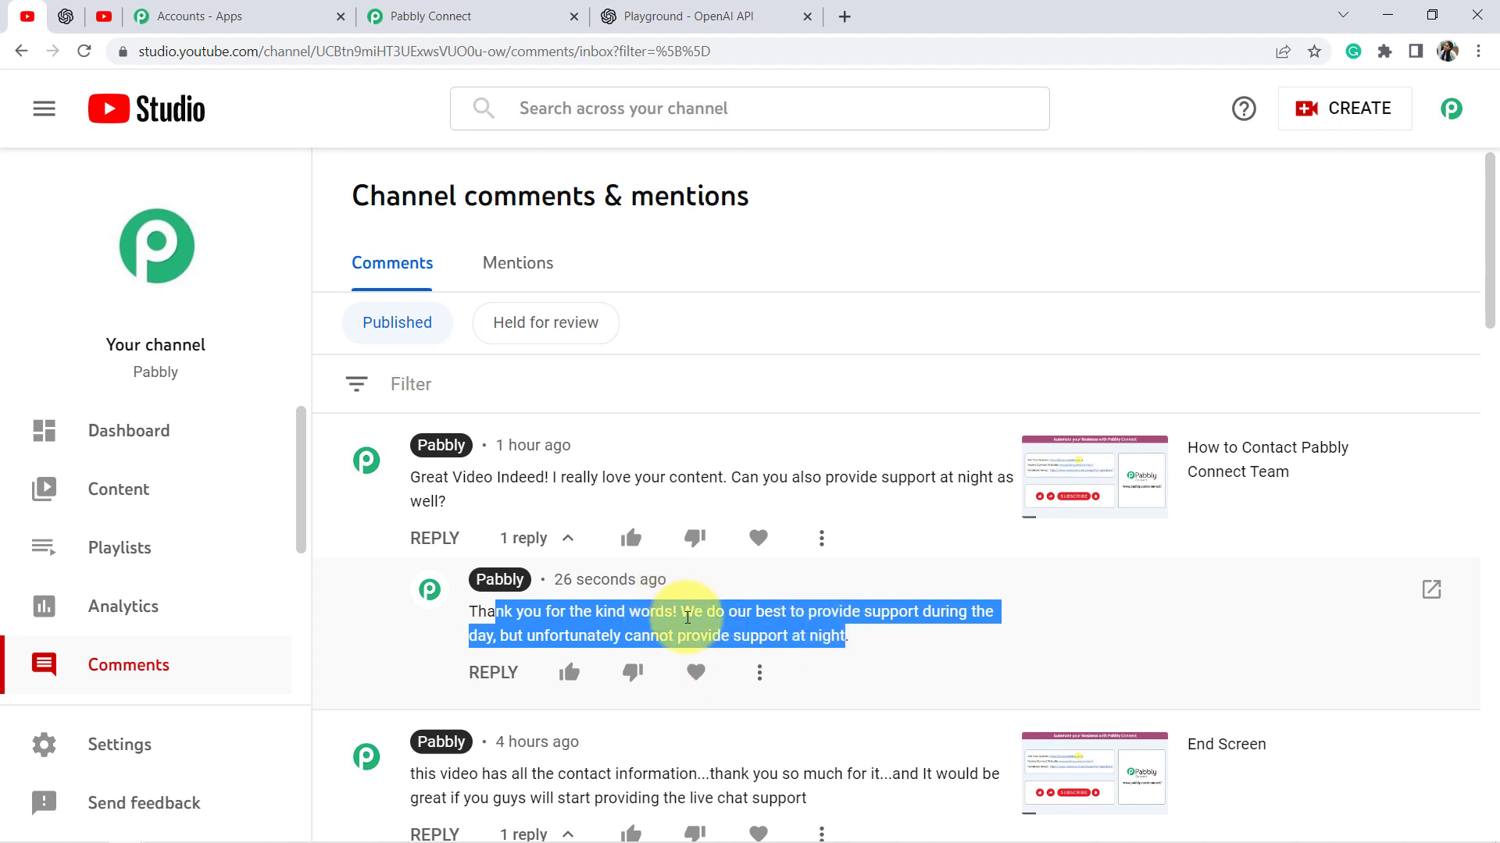
pyautogui.click(612, 631)
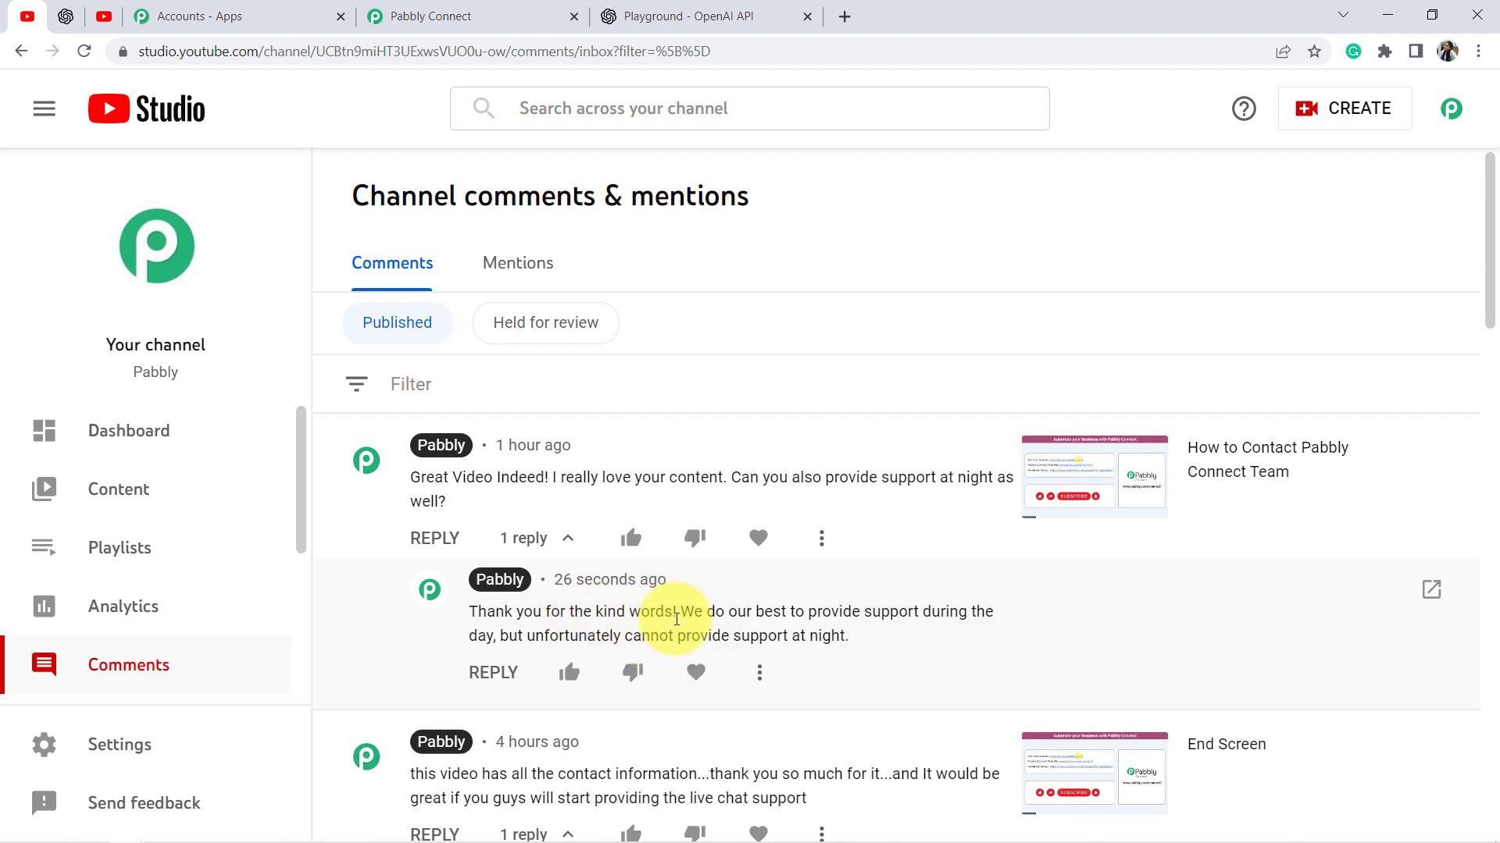
pyautogui.moveTo(715, 613); pyautogui.dragTo(512, 638)
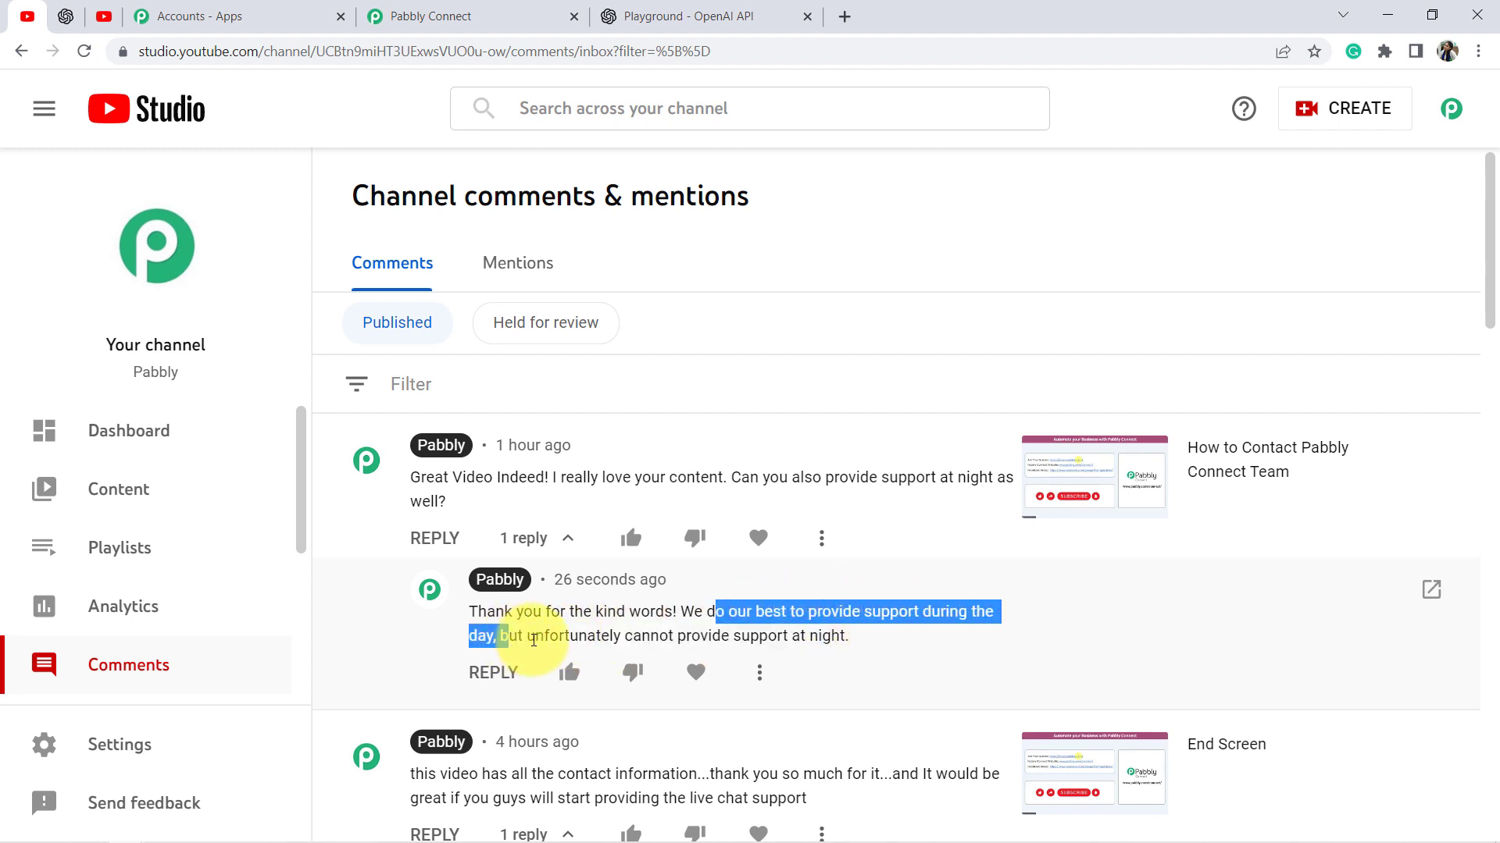
pyautogui.moveTo(647, 635); pyautogui.dragTo(819, 635)
pyautogui.tripleClick(796, 633)
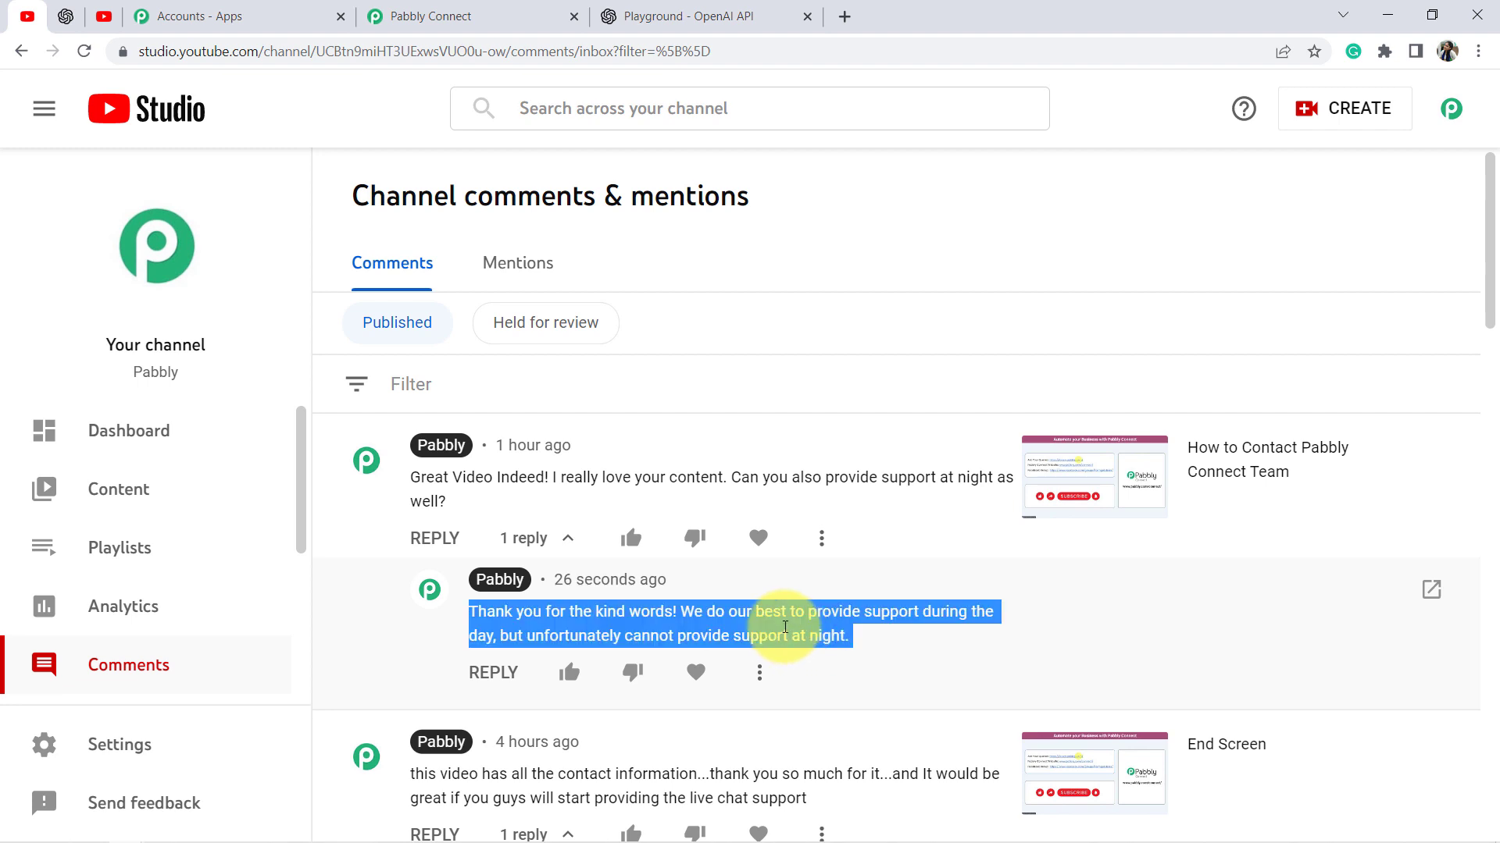
pyautogui.scroll(-3, 812, 593)
pyautogui.scroll(3, 625, 352)
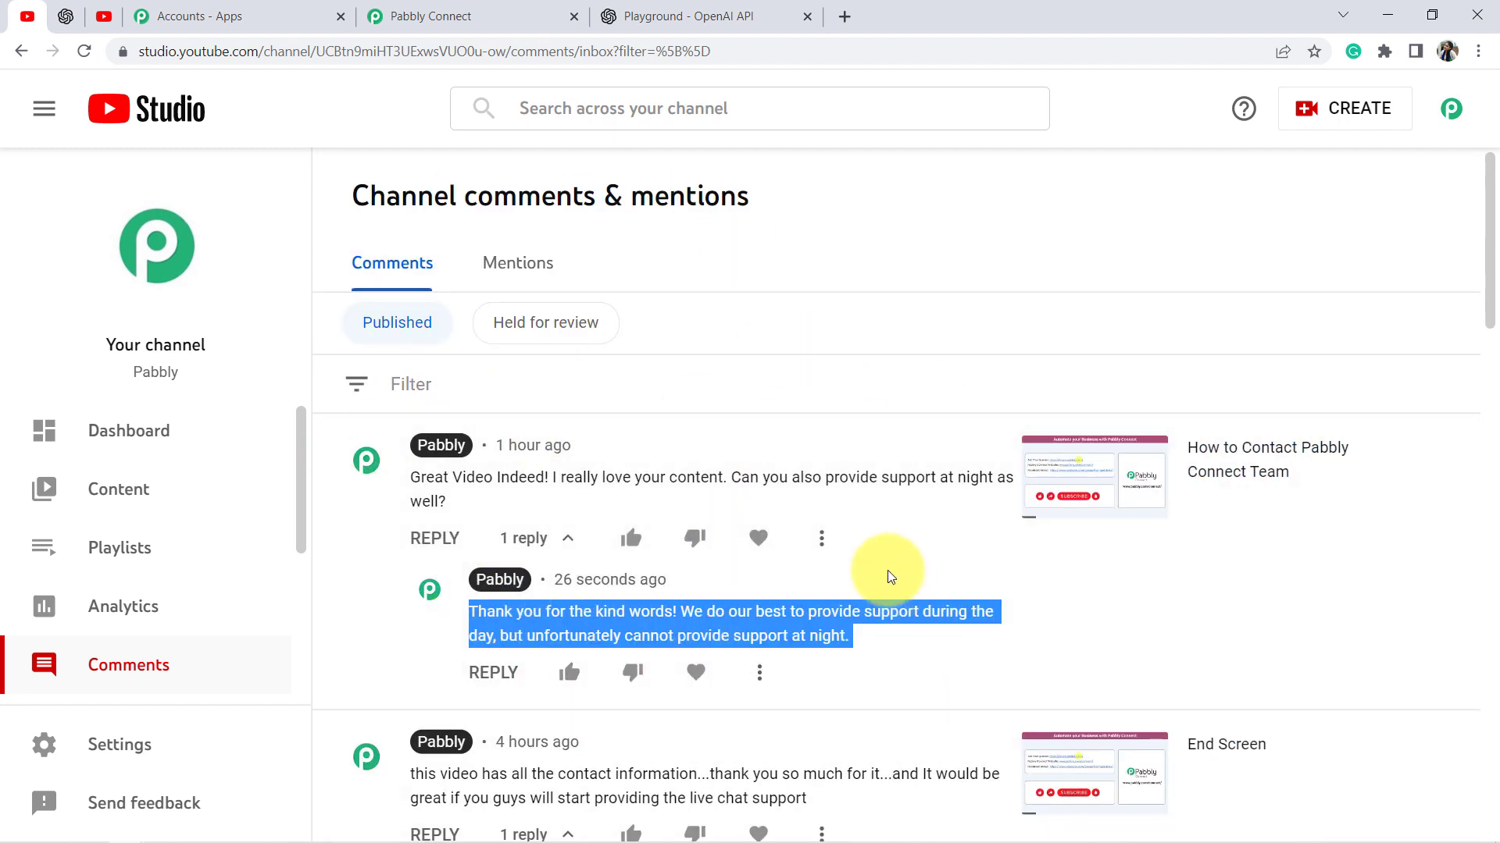
# Return to the Pabbly Connect workflow, collapse its steps, and review the sequence from the YouTube trigger through OpenAI to the YouTube reply
pyautogui.click(449, 14)
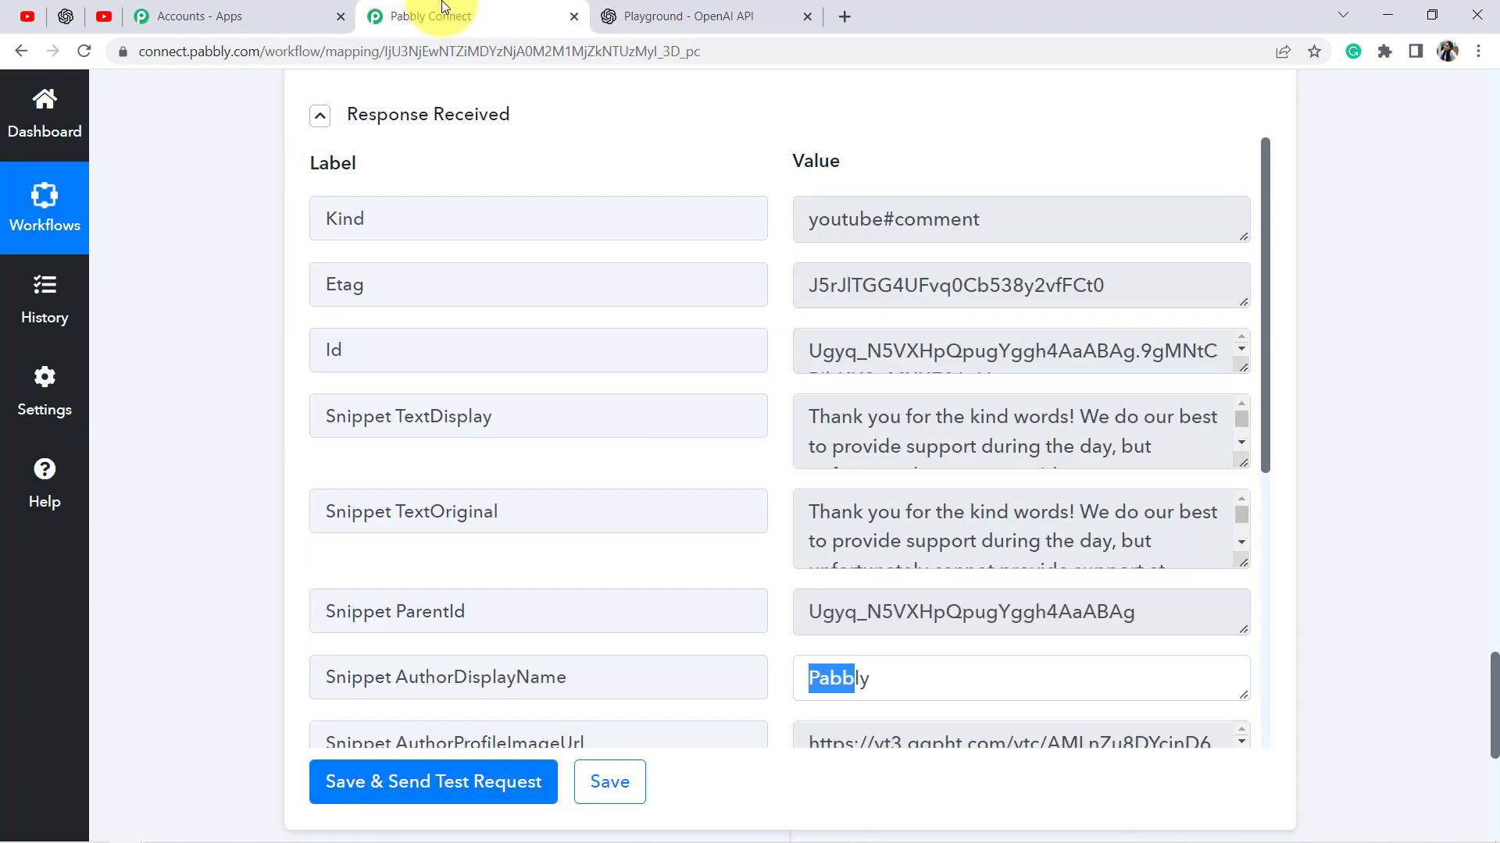
pyautogui.scroll(15, 375, 337)
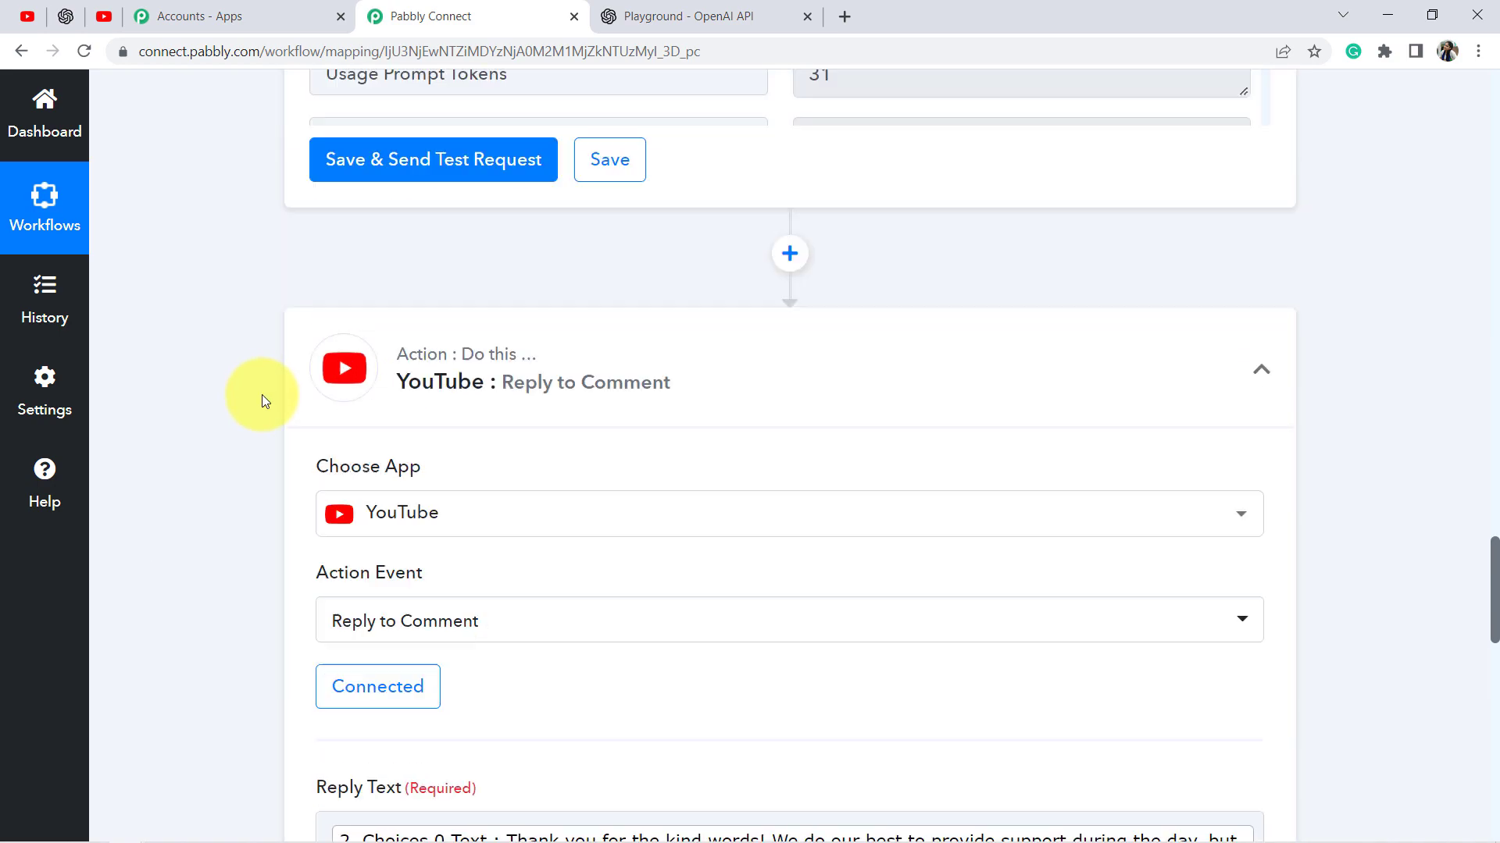
pyautogui.scroll(10, 507, 424)
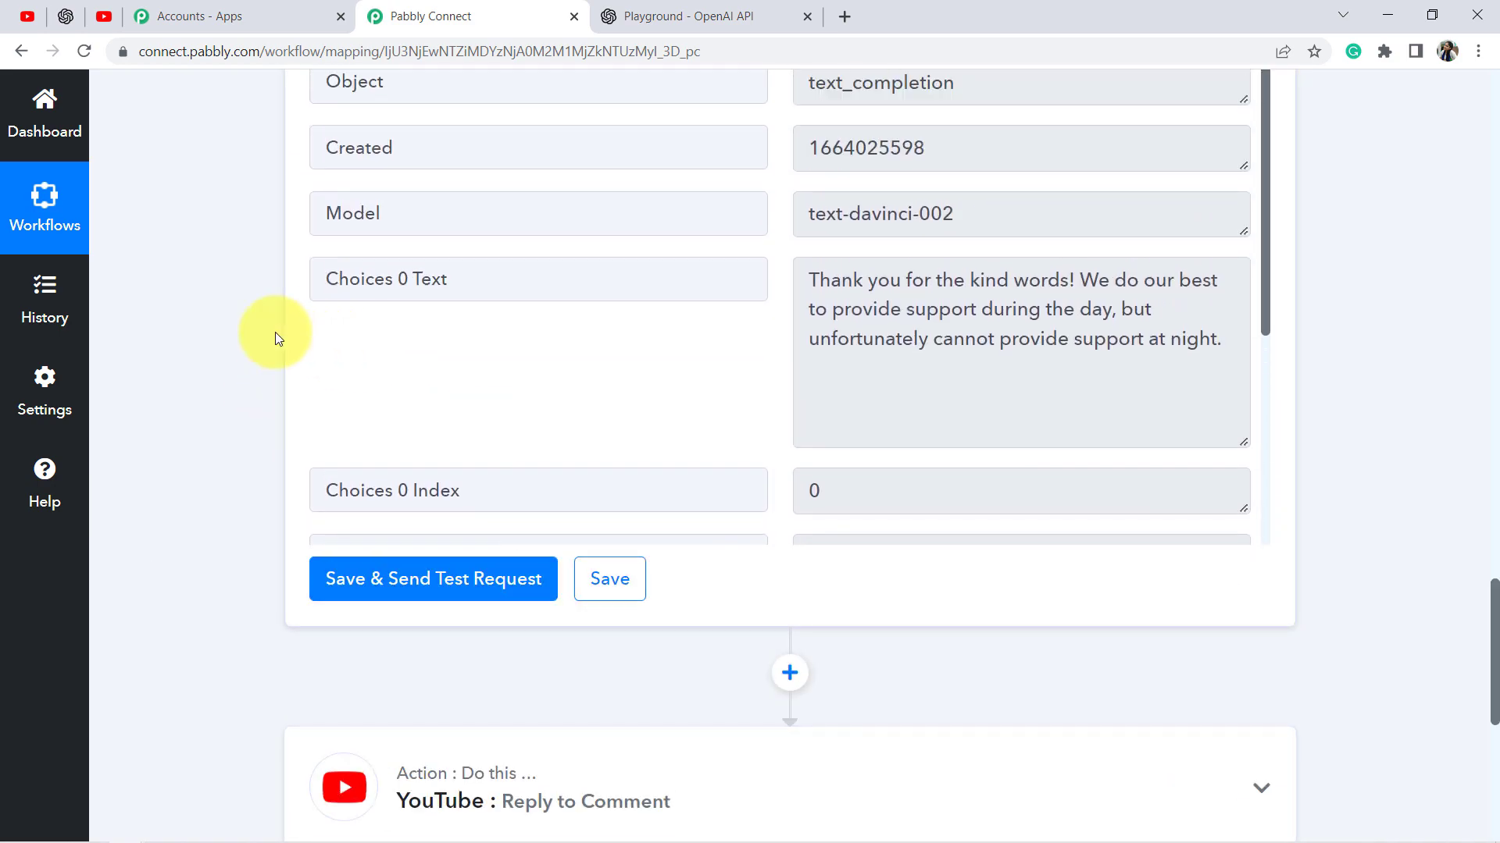
pyautogui.scroll(15, 218, 358)
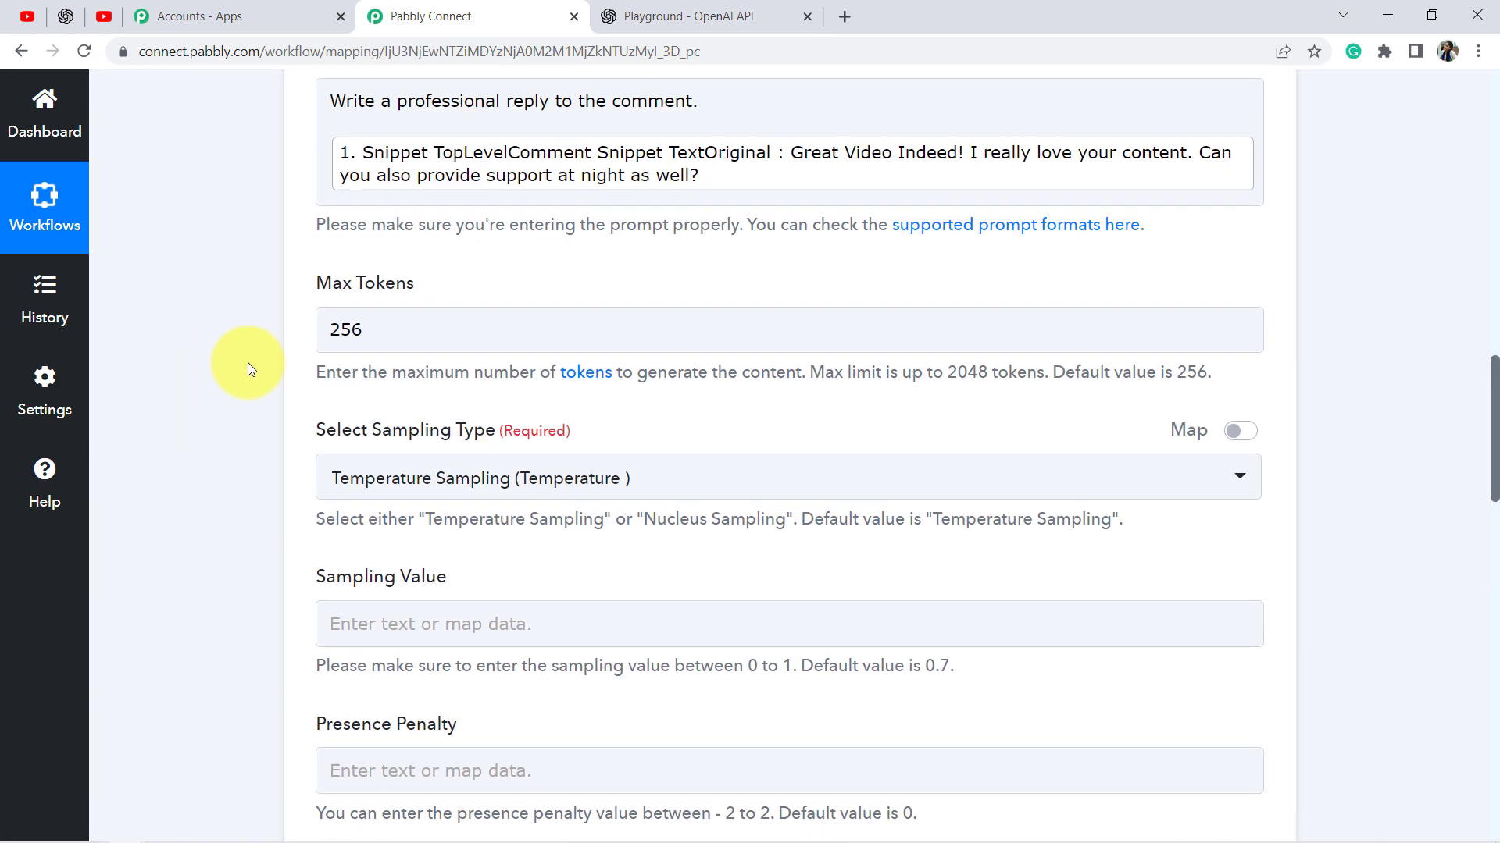
pyautogui.scroll(8, 250, 367)
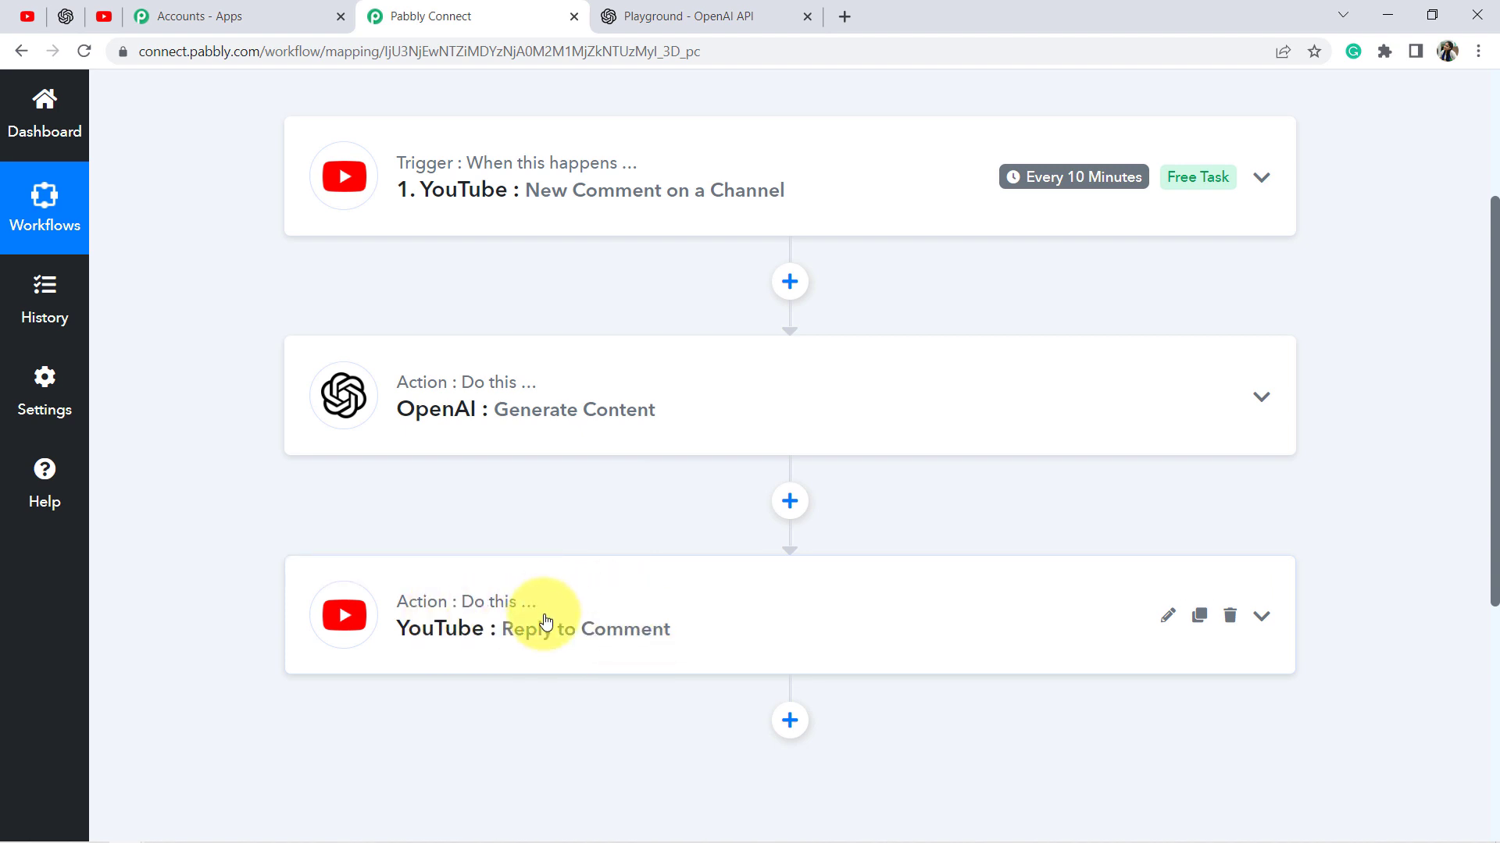
pyautogui.scroll(3, 602, 628)
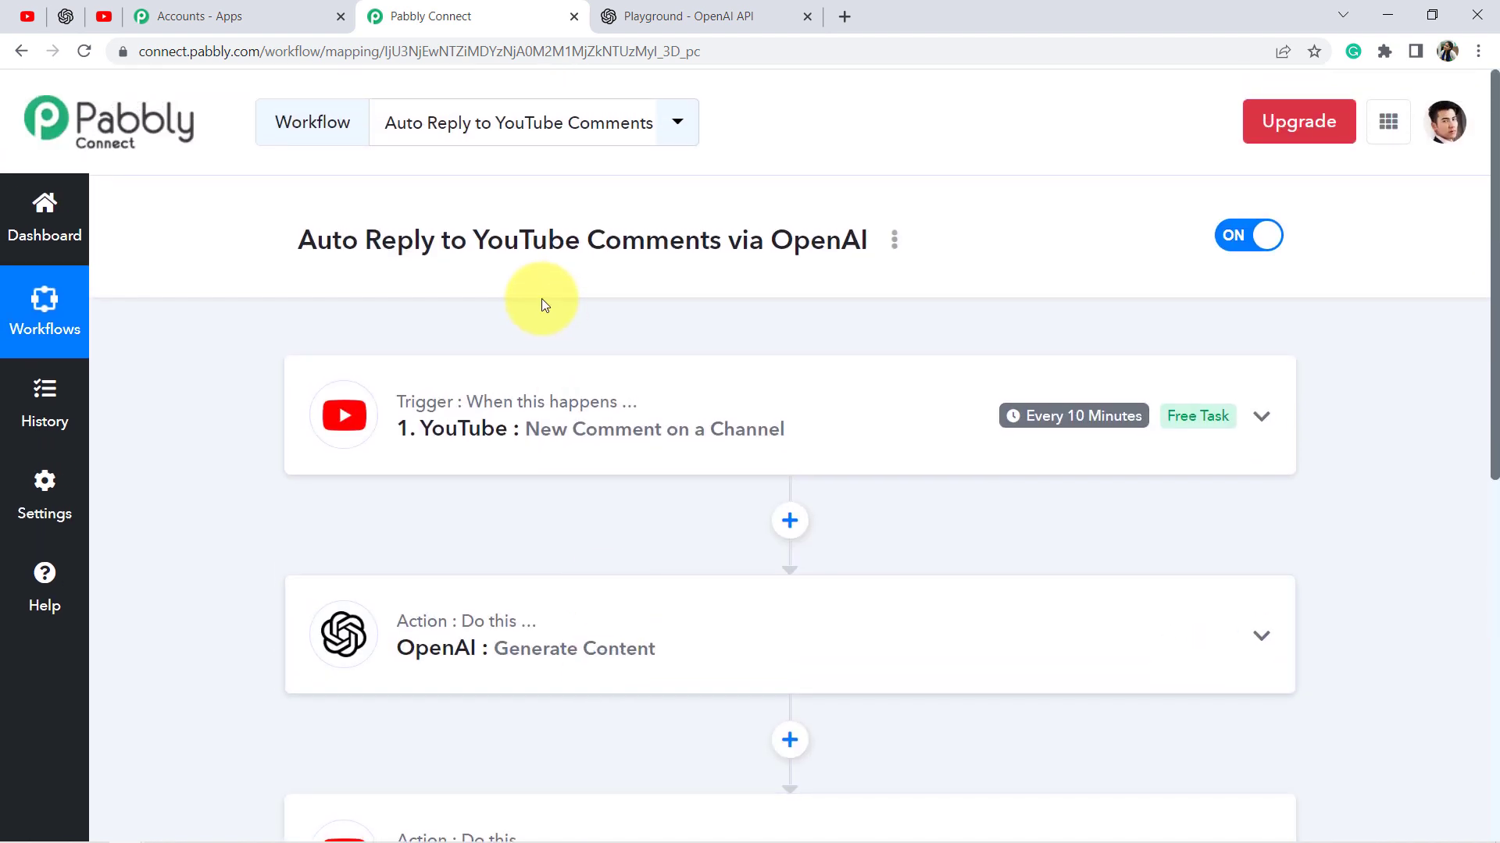
pyautogui.scroll(-3, 546, 301)
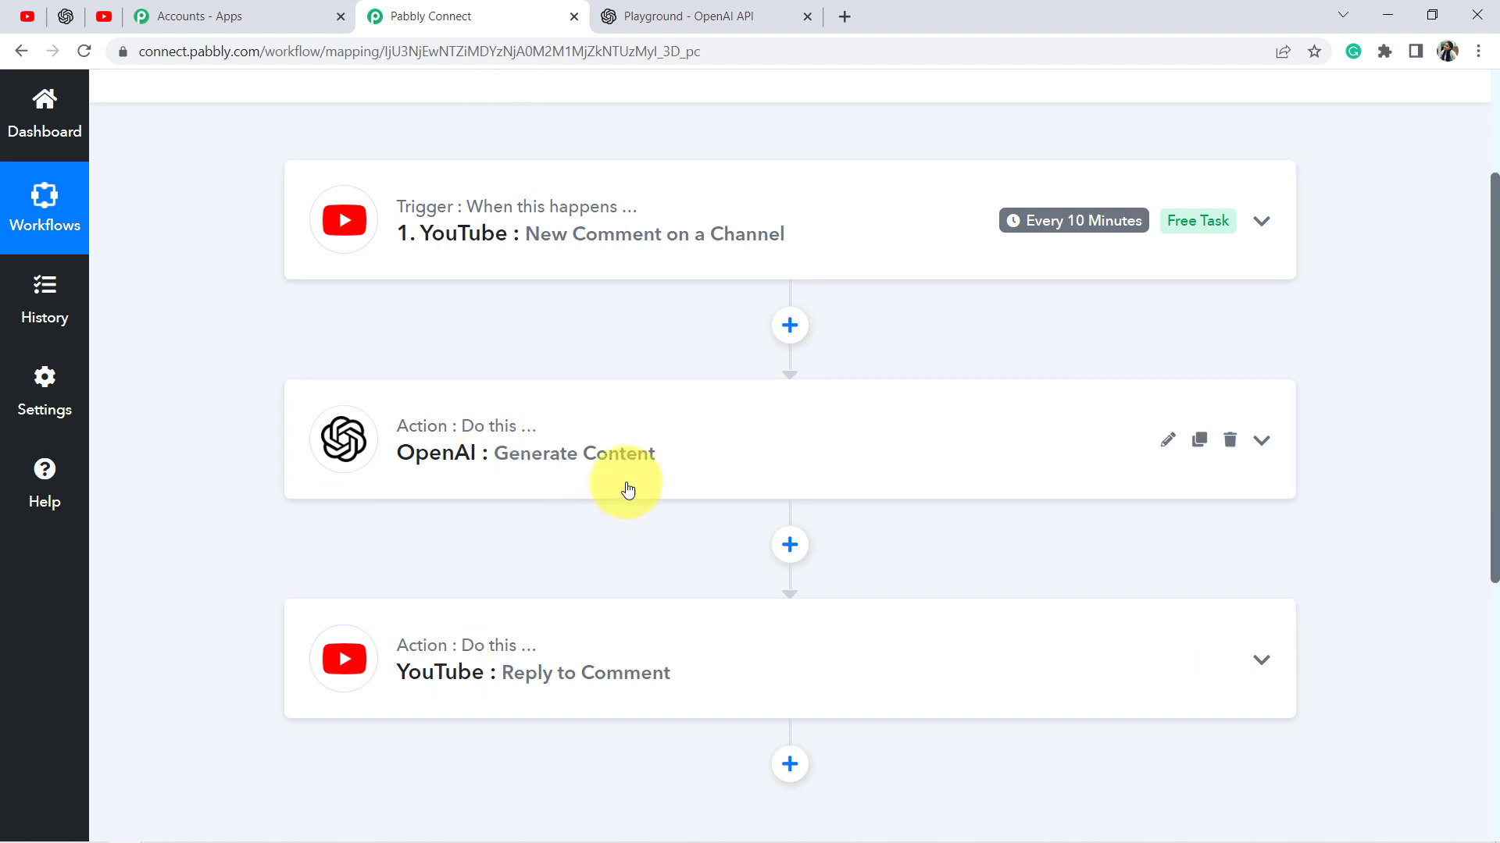
# Generate the share link for the Auto Reply to YouTube Comments via OpenAI workflow and highlight part of its address
pyautogui.scroll(3, 917, 232)
pyautogui.click(894, 242)
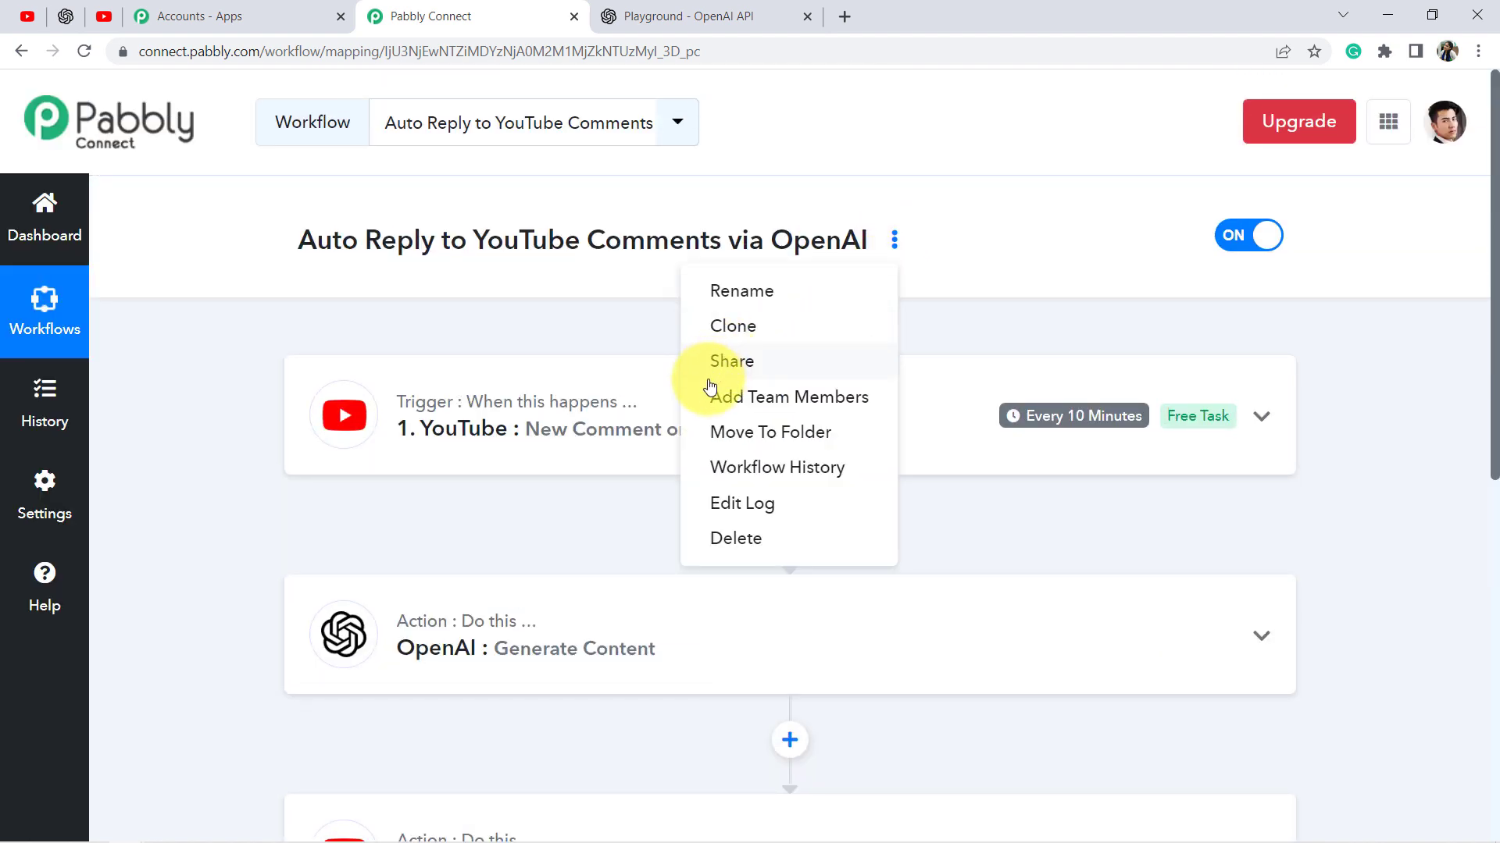
pyautogui.click(742, 370)
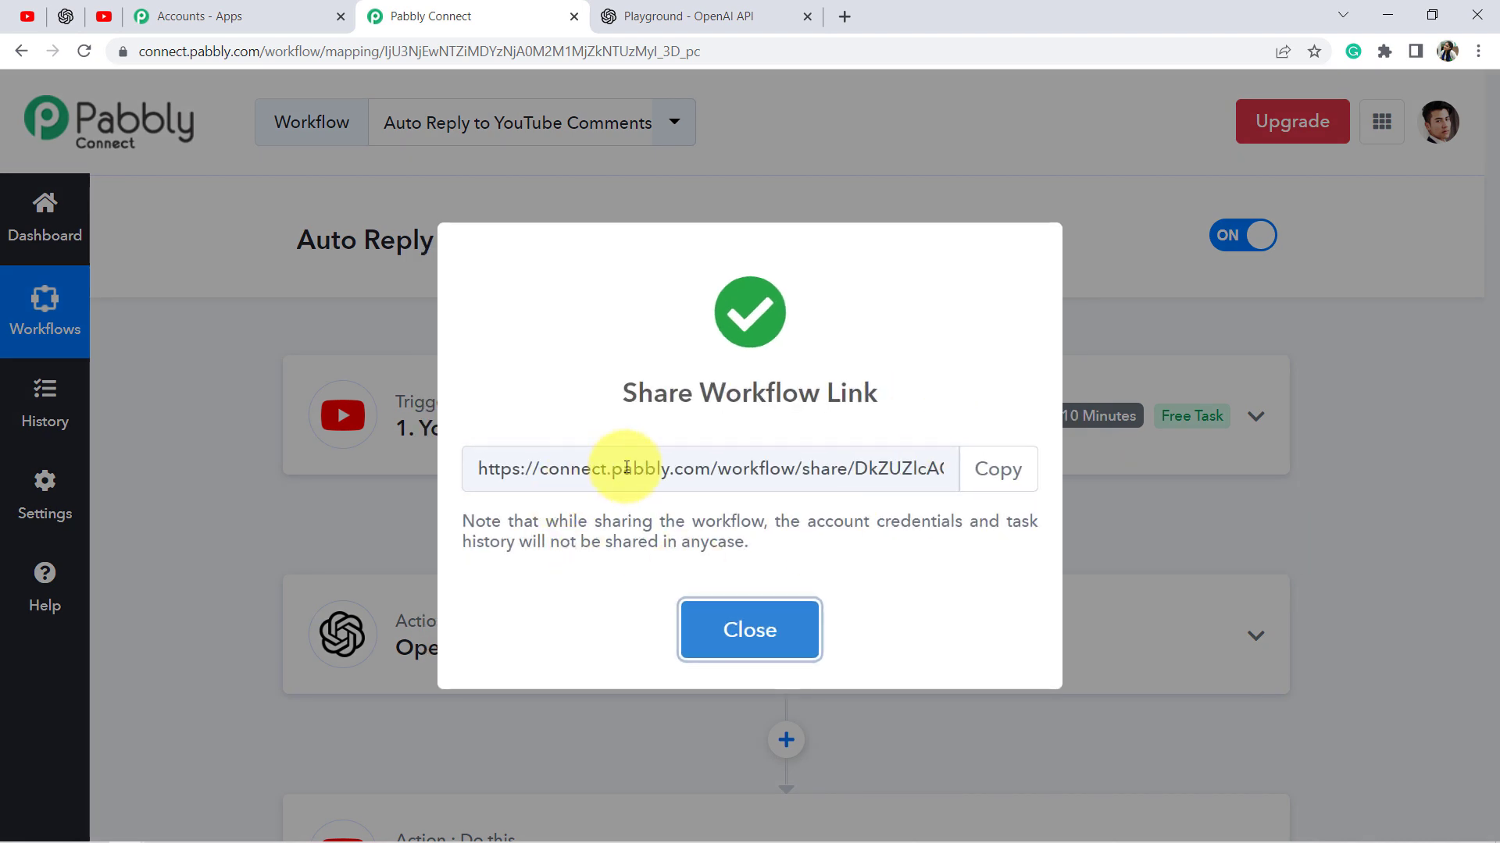
pyautogui.moveTo(550, 469); pyautogui.dragTo(887, 464)
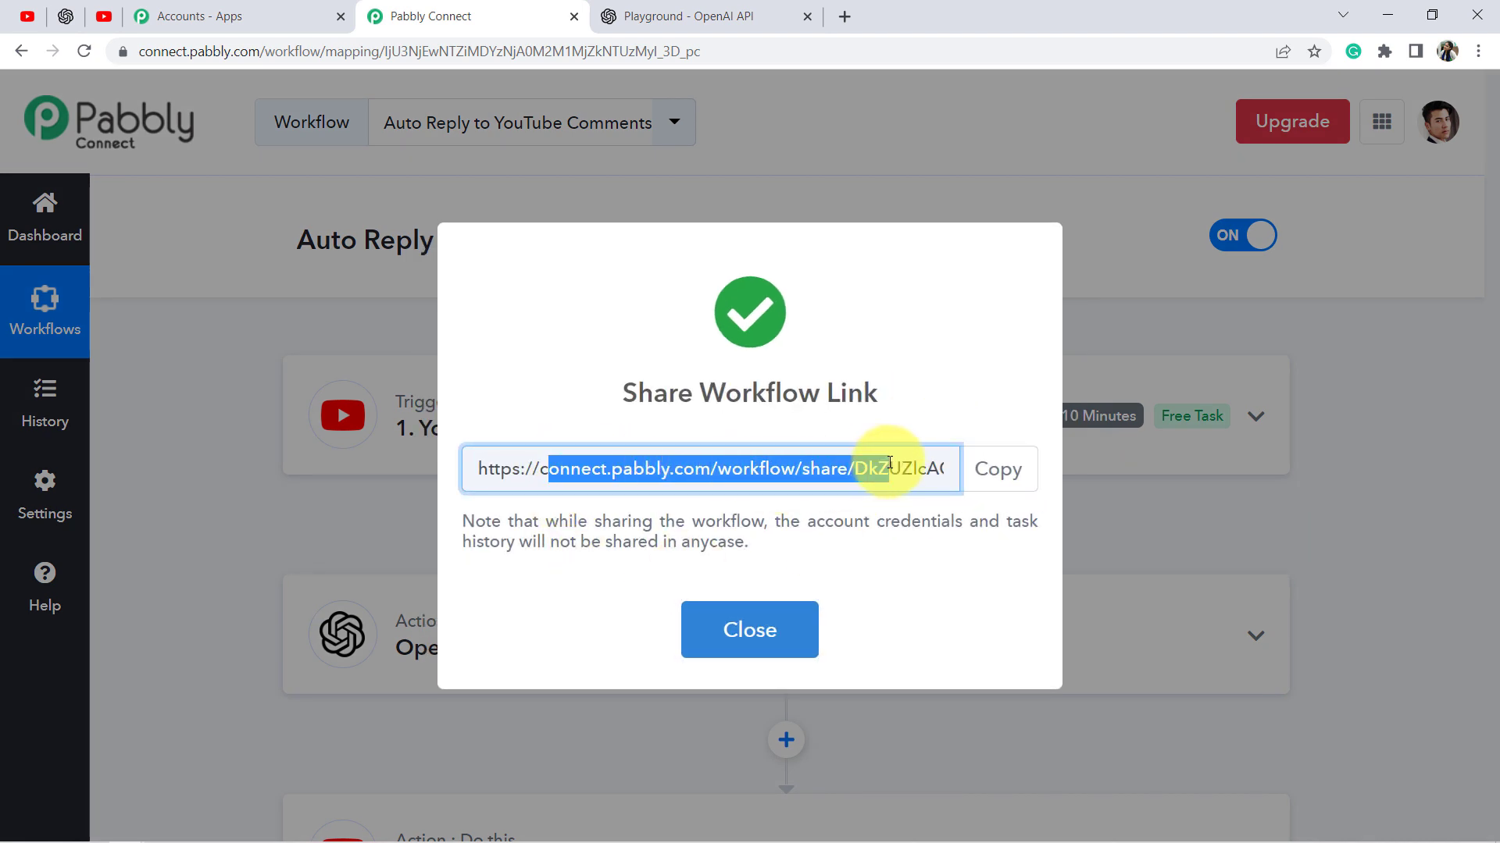